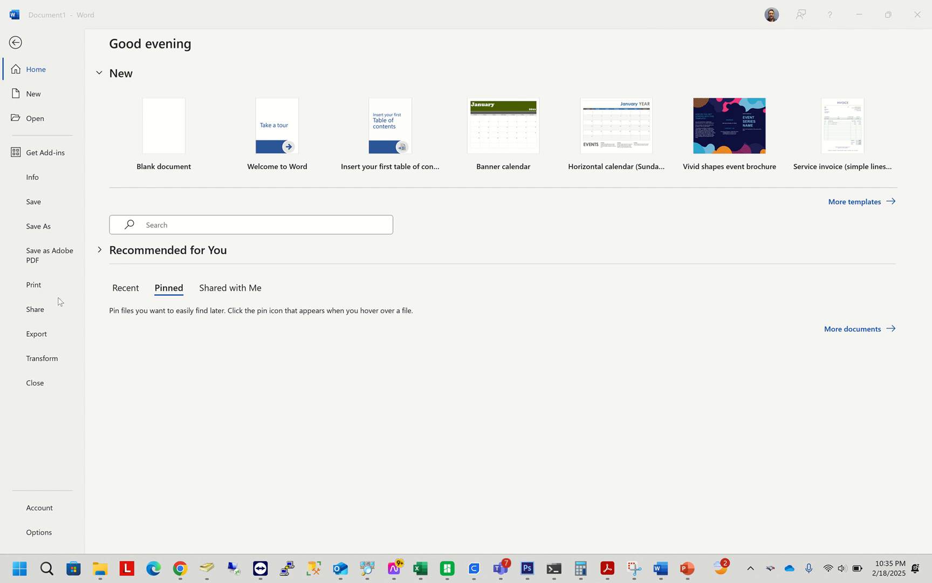
Step: Review the account information and the Word Options pages for language, accessibility, ribbon, Quick Access Toolbar and display without changing any settings
{"action": "left_click", "coordinate": [42, 513]}
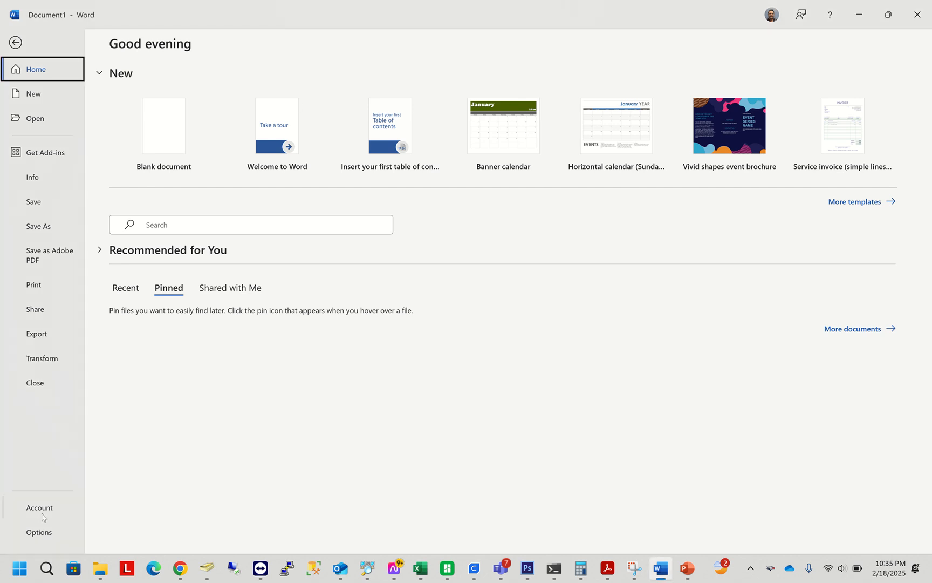
{"action": "left_click", "coordinate": [45, 510]}
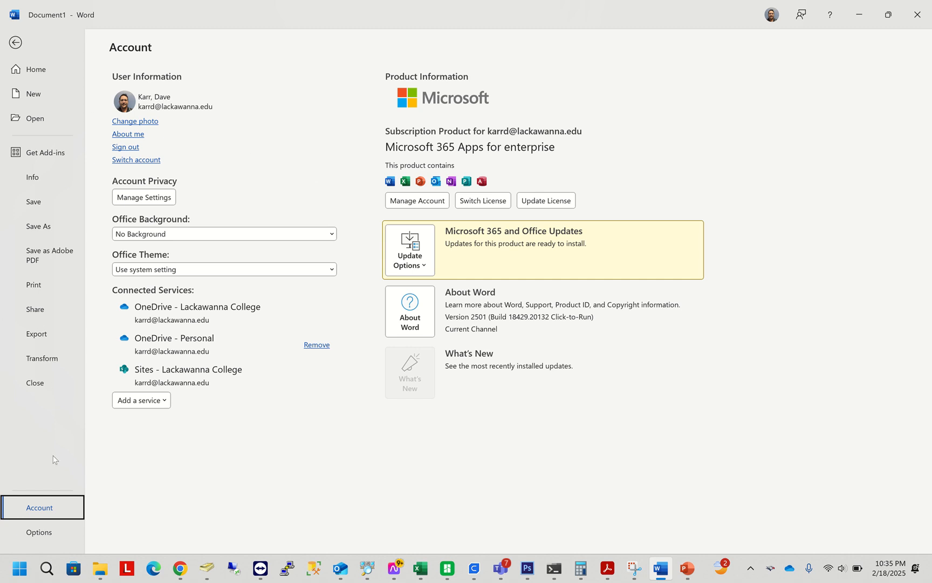
{"action": "left_click", "coordinate": [32, 539]}
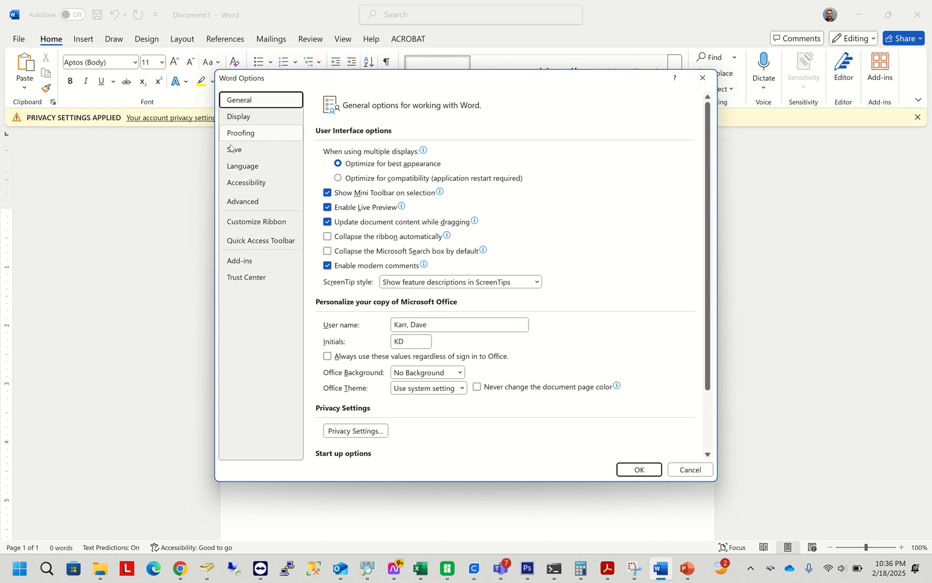
{"action": "left_click", "coordinate": [240, 169]}
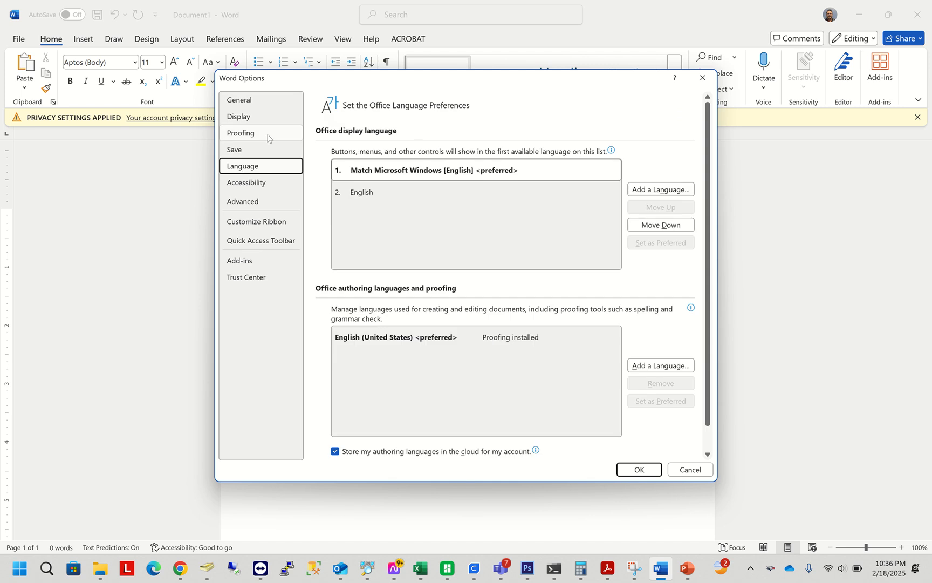
{"action": "left_click", "coordinate": [264, 188]}
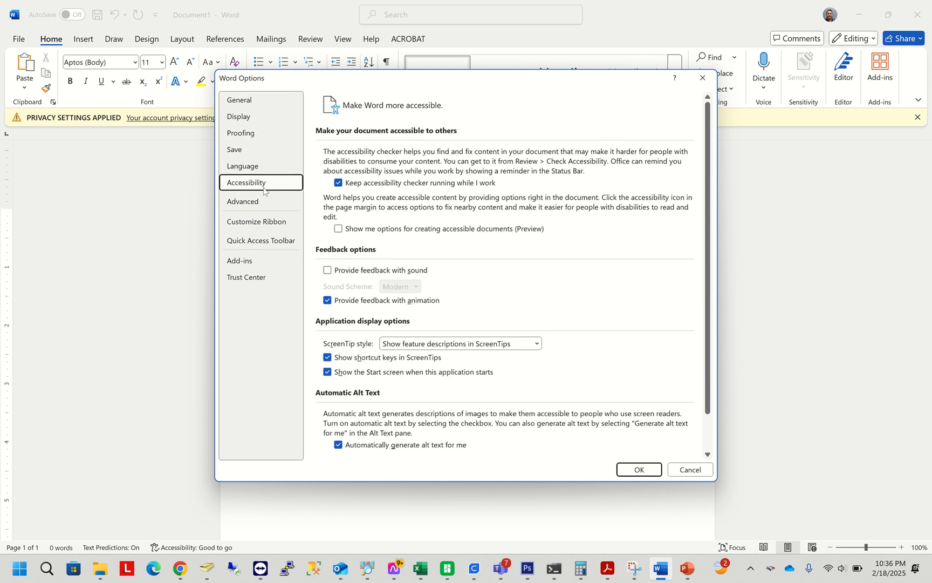
{"action": "left_click", "coordinate": [277, 226]}
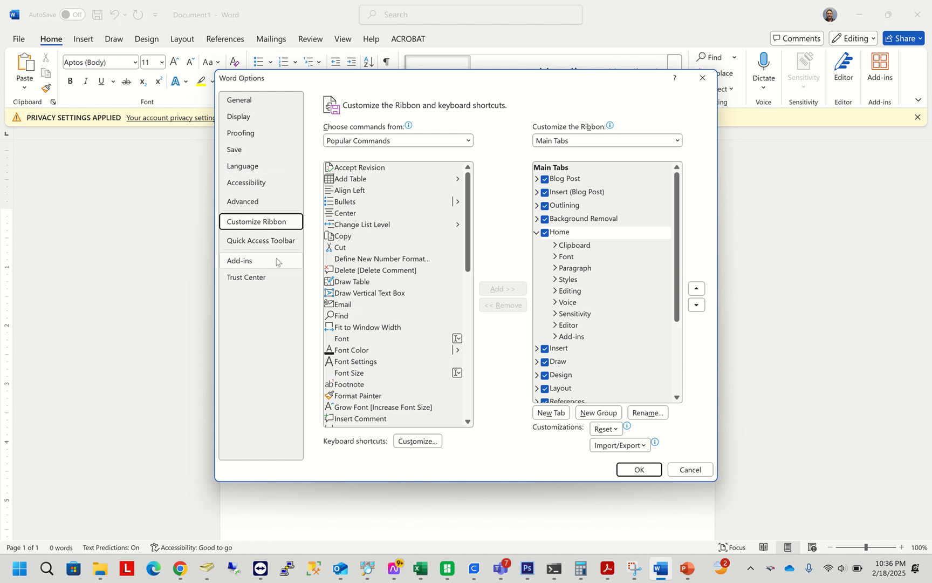
{"action": "left_click", "coordinate": [275, 242]}
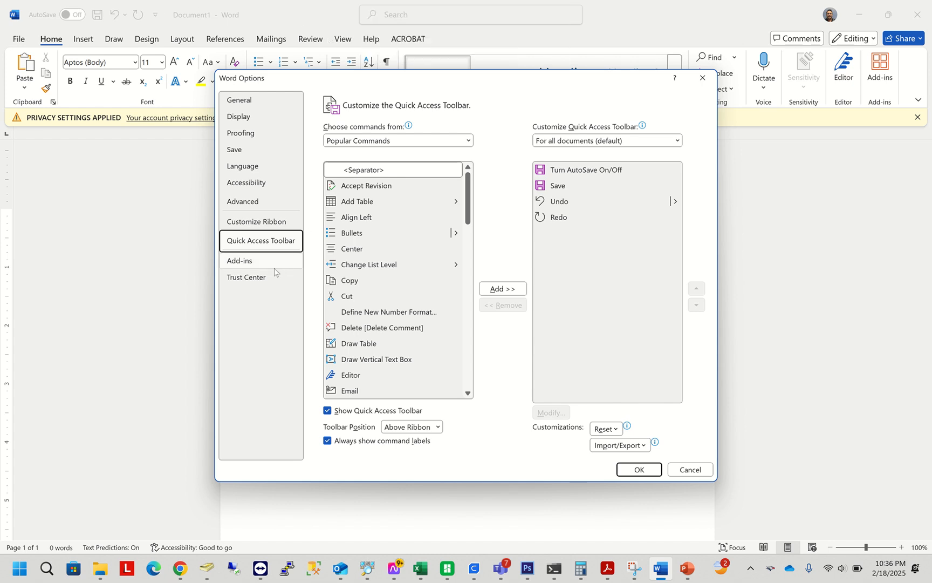
{"action": "left_click", "coordinate": [244, 119]}
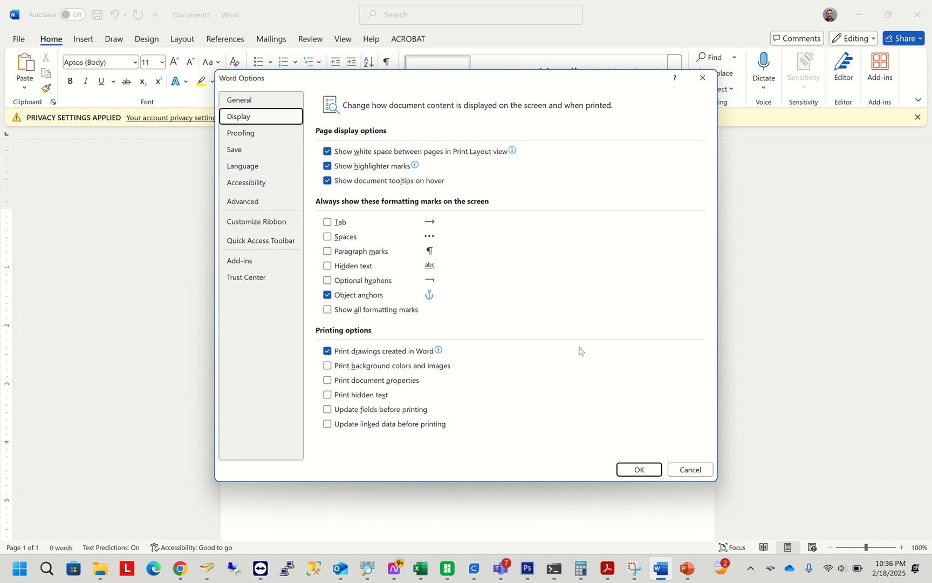
{"action": "left_click", "coordinate": [705, 469]}
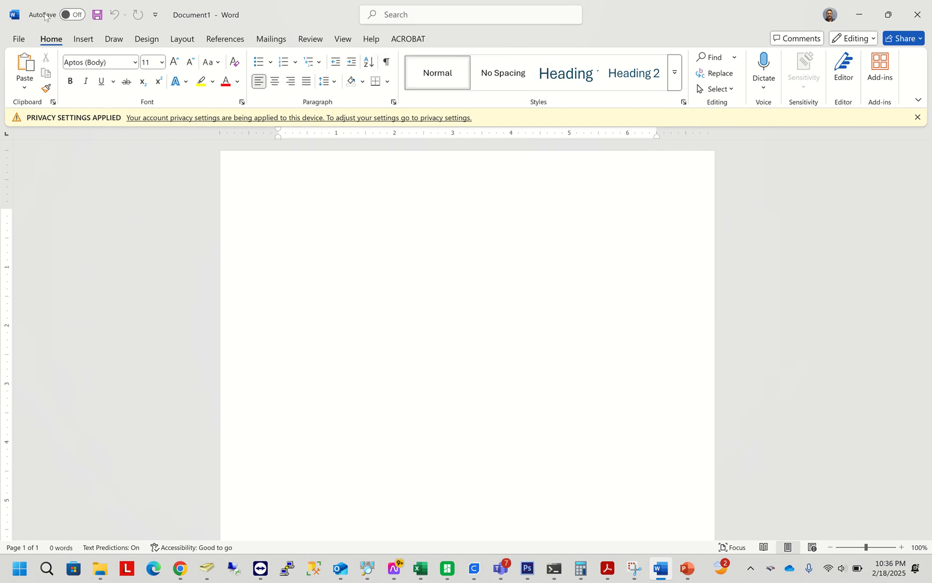
Step: Turn on AutoSave by uploading the document to OneDrive - Lackawanna College as Tec105, and dismiss the privacy settings notice
{"action": "left_click", "coordinate": [73, 14]}
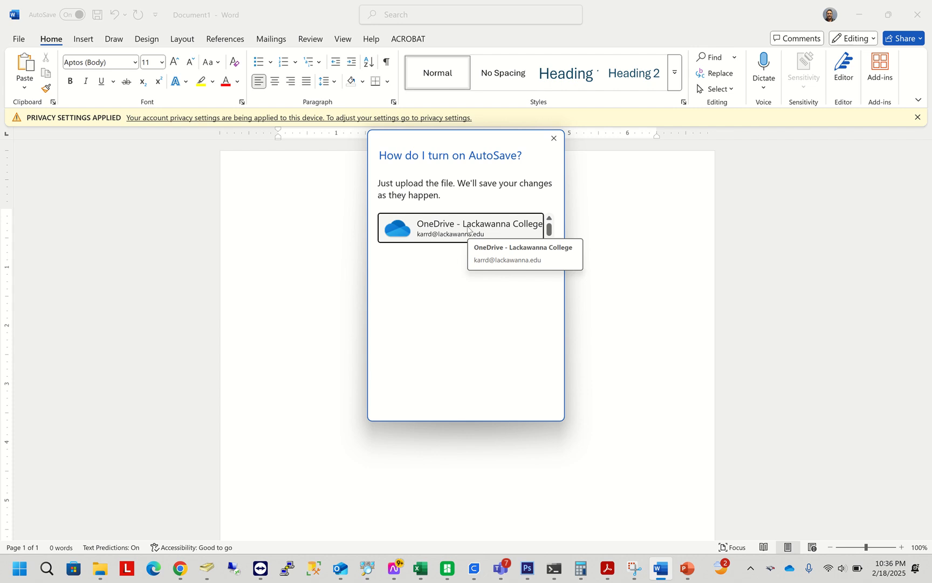
{"action": "left_click", "coordinate": [408, 216]}
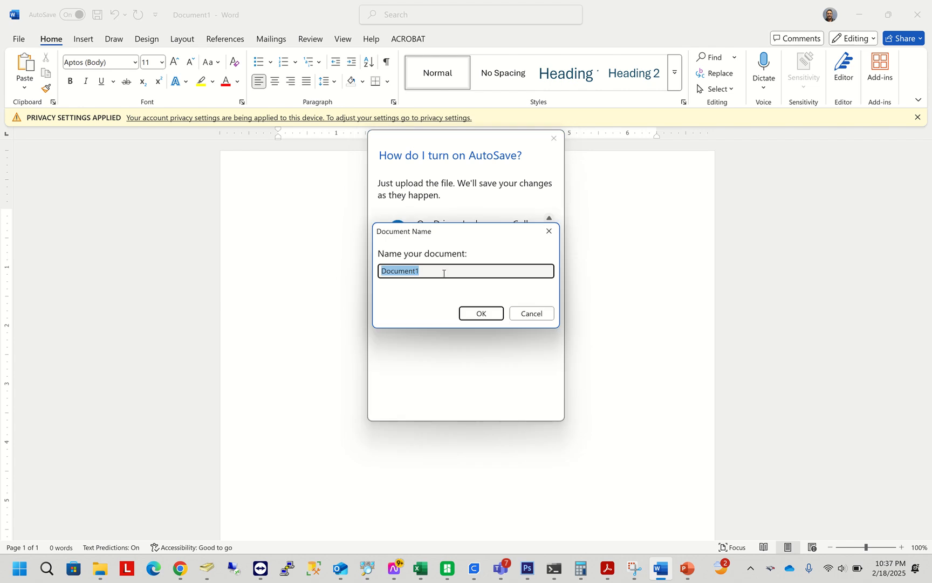
{"action": "type", "text": "Tec105"}
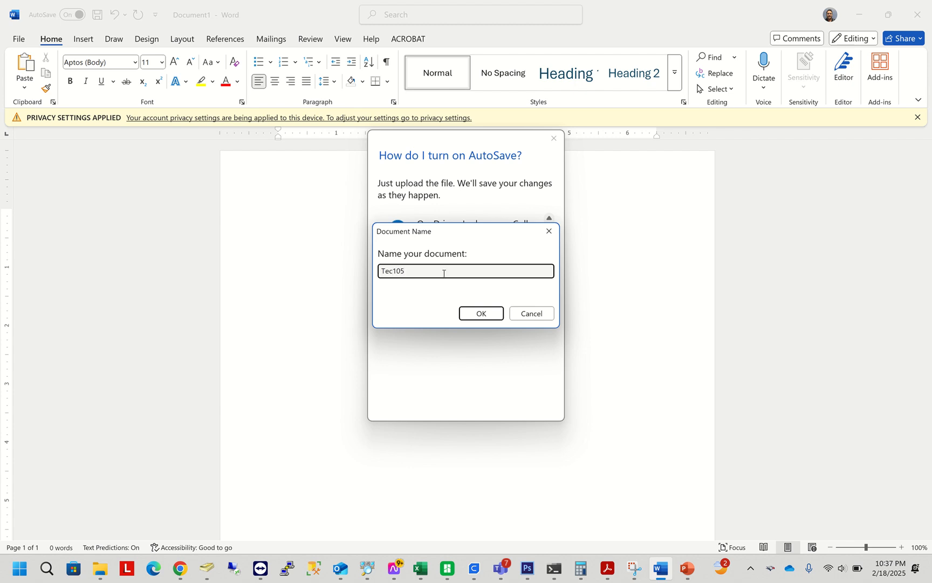
{"action": "left_click", "coordinate": [478, 315]}
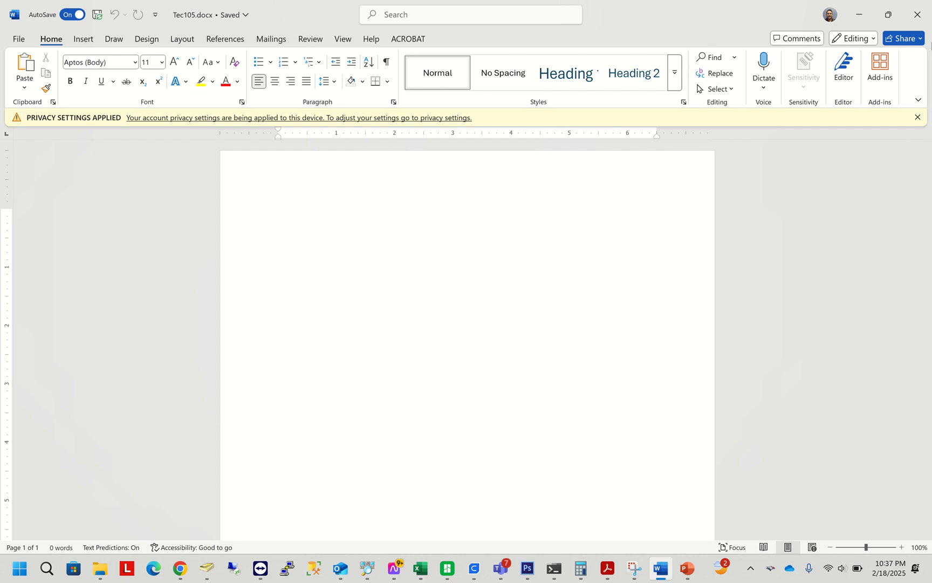
{"action": "left_click", "coordinate": [918, 117]}
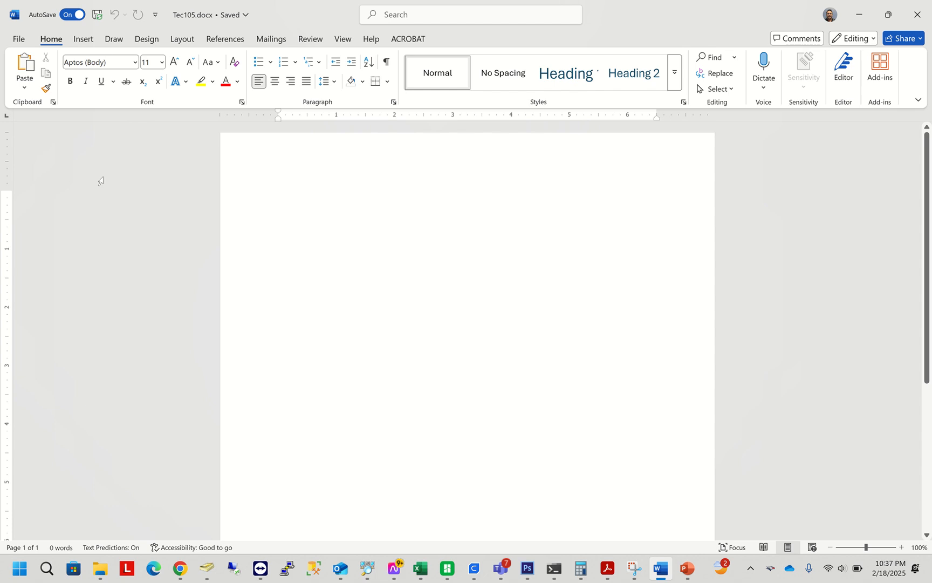
Step: Check the document's file name, storage location and version history entry
{"action": "mouse_move", "coordinate": [185, 4]}
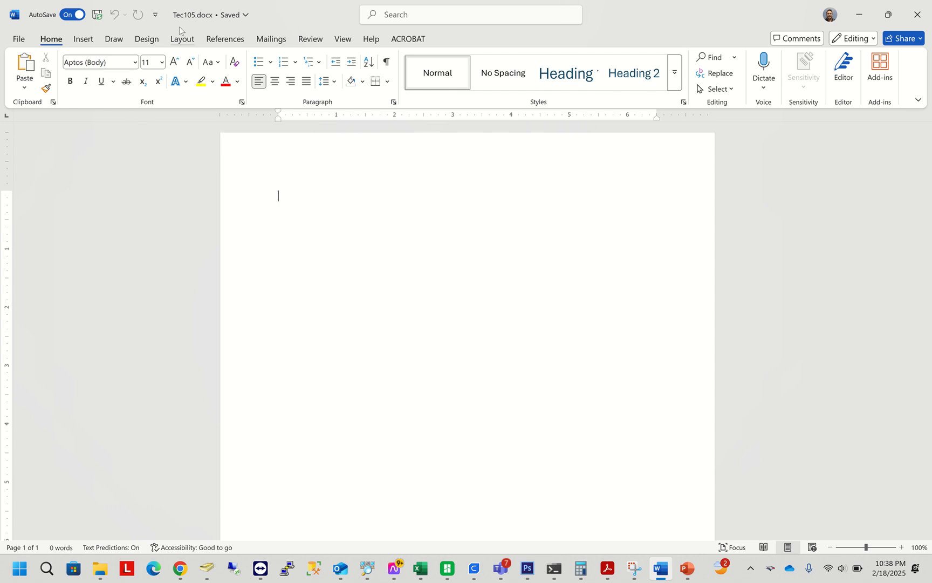
{"action": "left_click", "coordinate": [249, 13]}
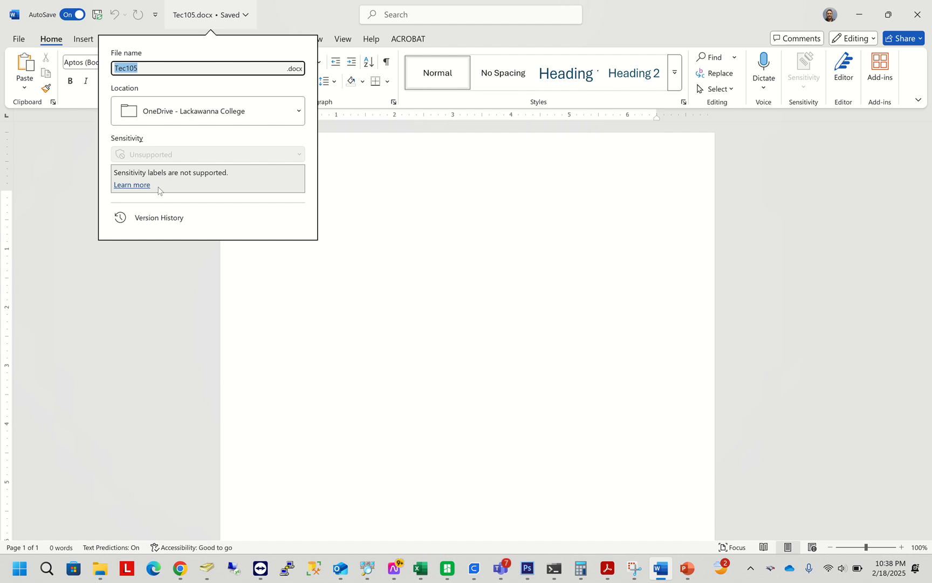
{"action": "mouse_move", "coordinate": [272, 3]}
{"action": "key", "text": "Escape"}
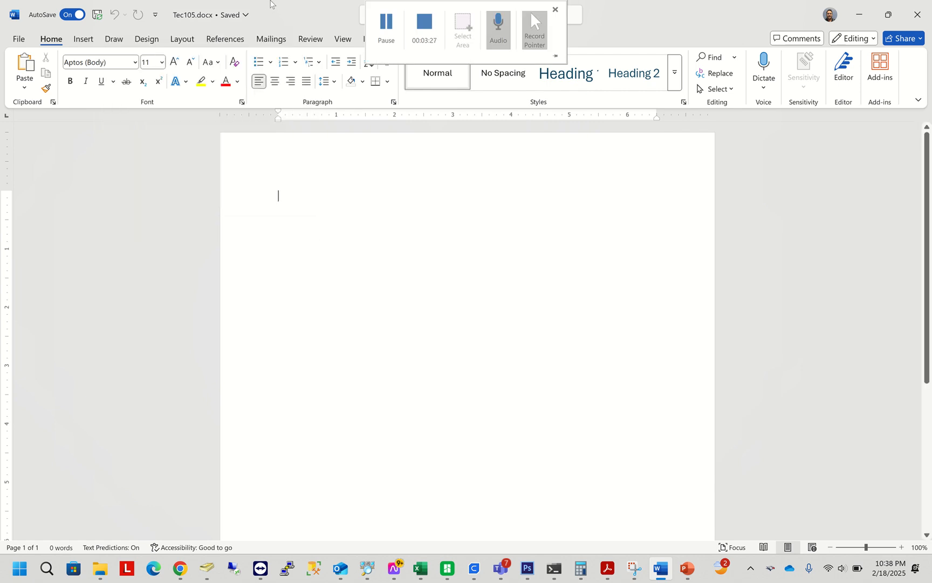
Step: Look over the available file-saving commands and save the document
{"action": "left_click", "coordinate": [19, 38]}
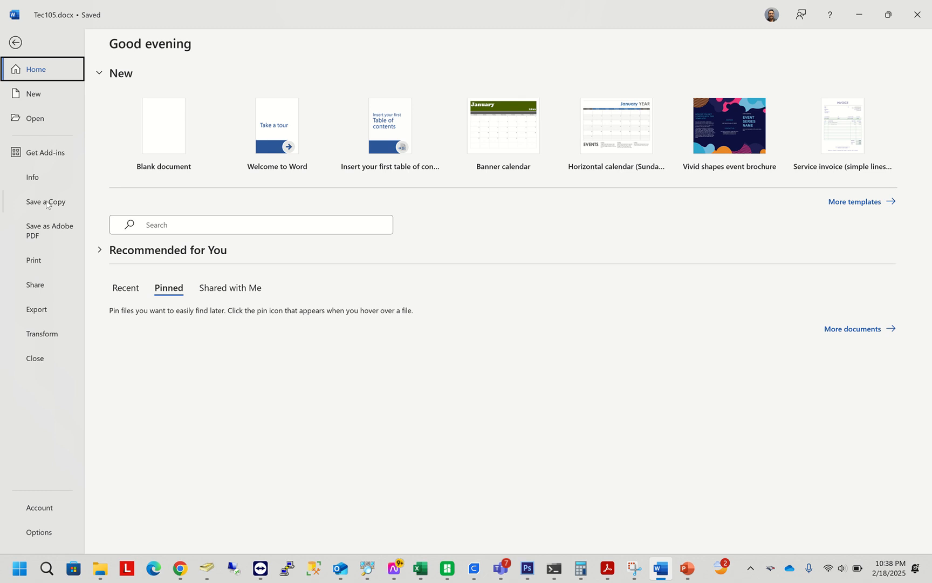
{"action": "left_click", "coordinate": [15, 42]}
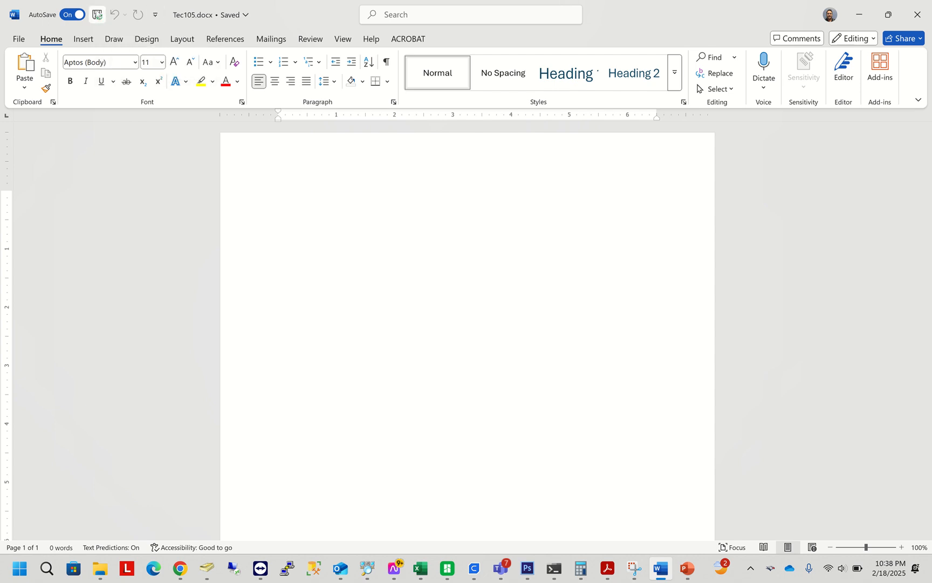
{"action": "left_click", "coordinate": [97, 16]}
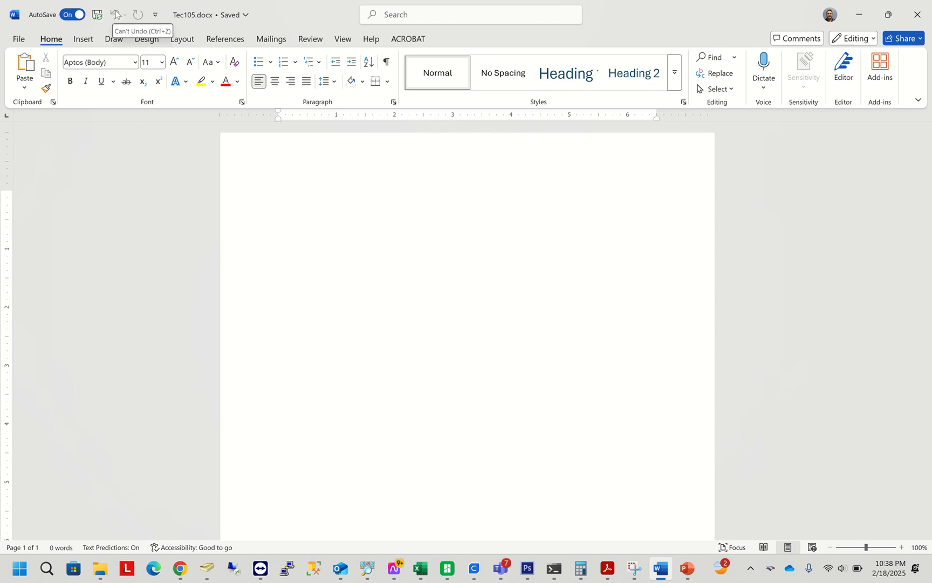
Step: Add Quick Print to the Quick Access Toolbar, remove it again, and review the other commands available for the toolbar
{"action": "left_click", "coordinate": [155, 16]}
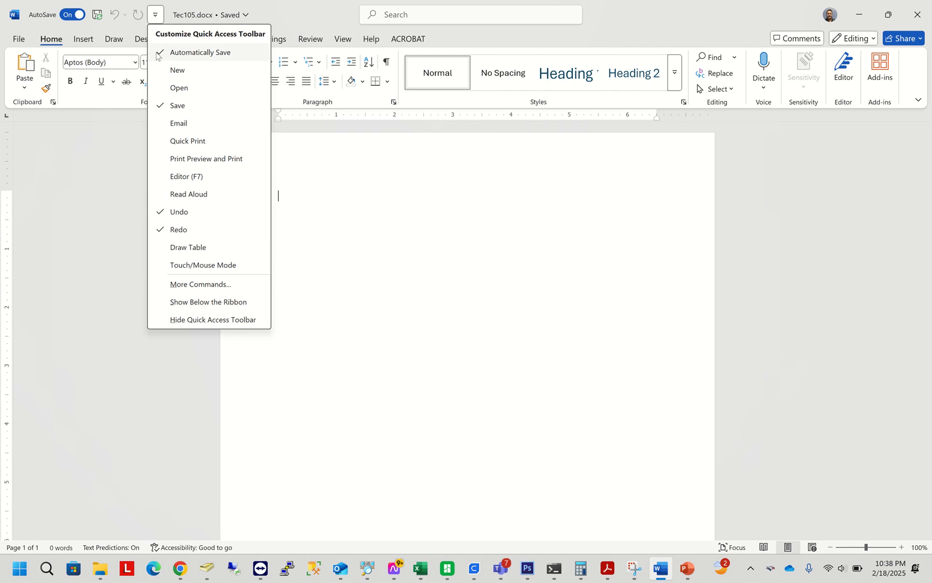
{"action": "left_click", "coordinate": [185, 140]}
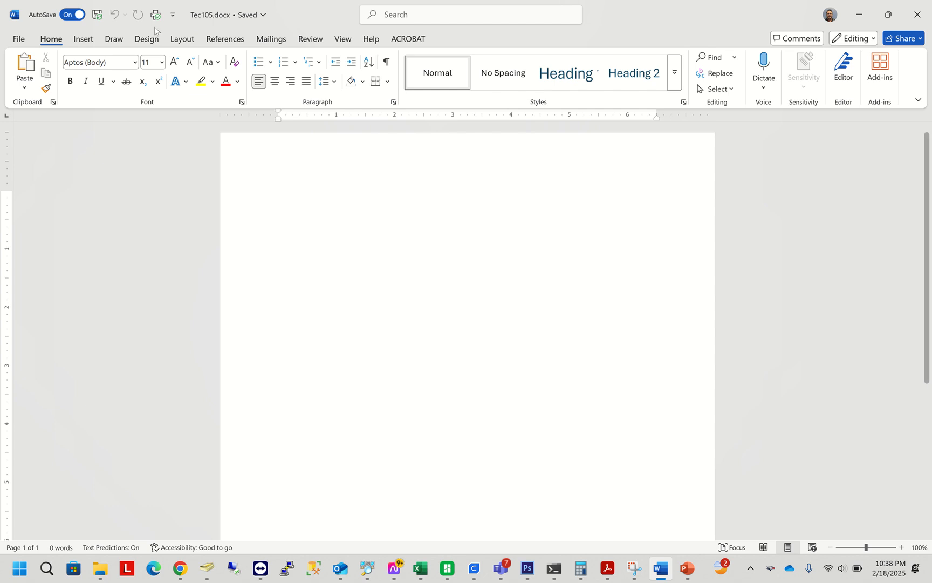
{"action": "left_click", "coordinate": [176, 18]}
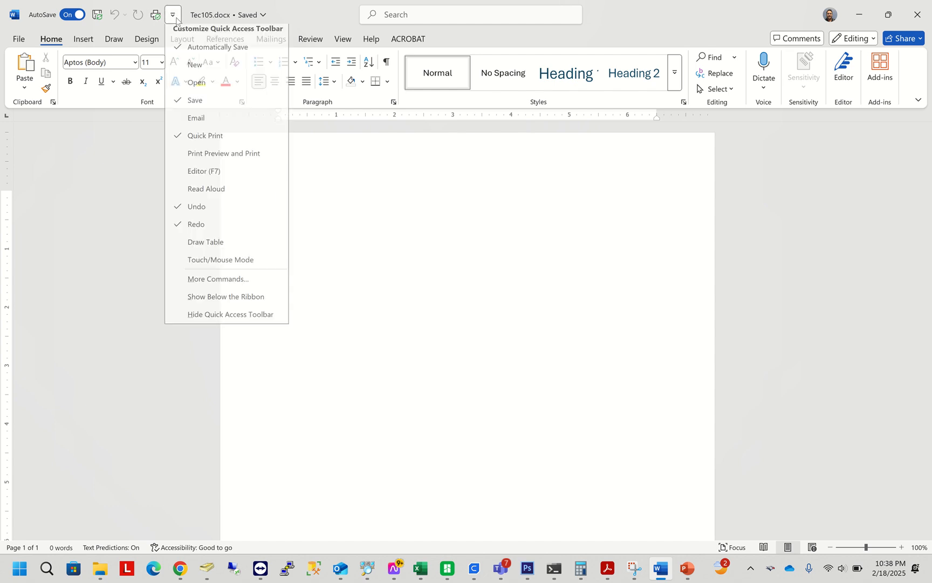
{"action": "left_click", "coordinate": [184, 141]}
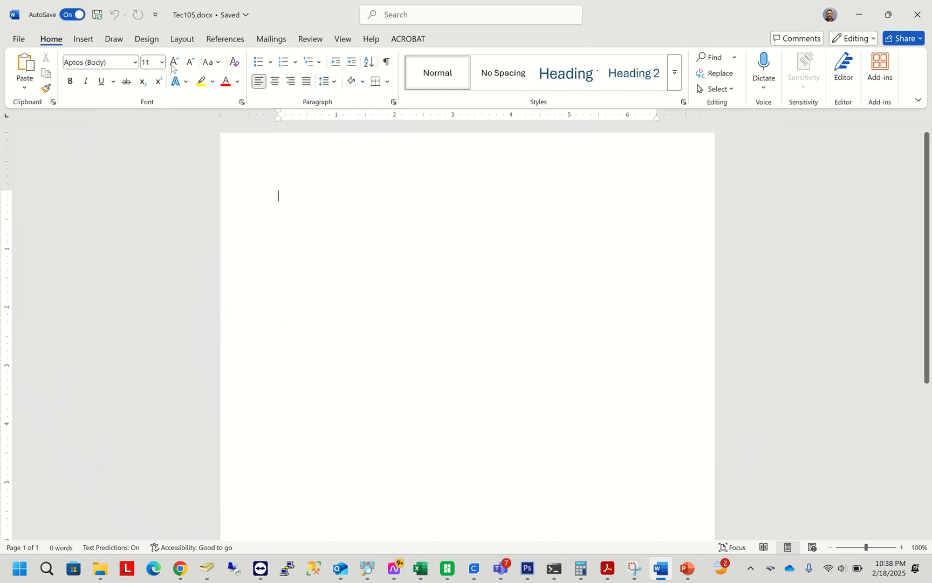
{"action": "left_click", "coordinate": [157, 15]}
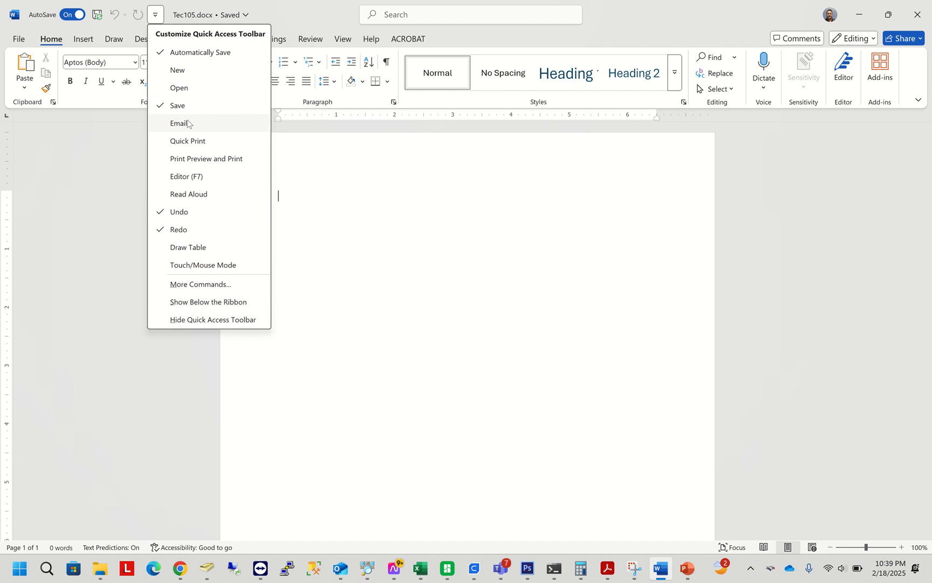
{"action": "left_click", "coordinate": [278, 3]}
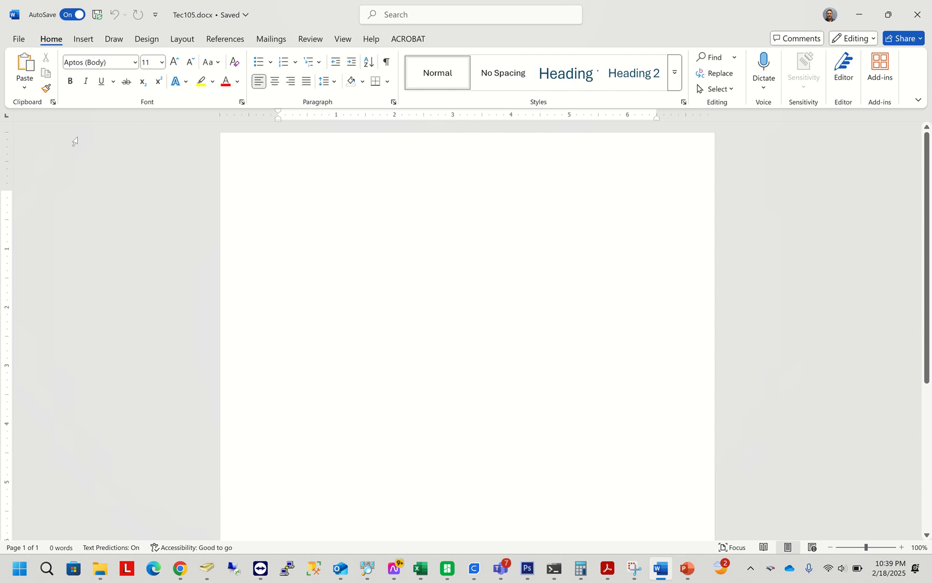
Step: Collapse the ribbon, restore it to its full display, and return the cursor to the blank page
{"action": "double_click", "coordinate": [52, 40]}
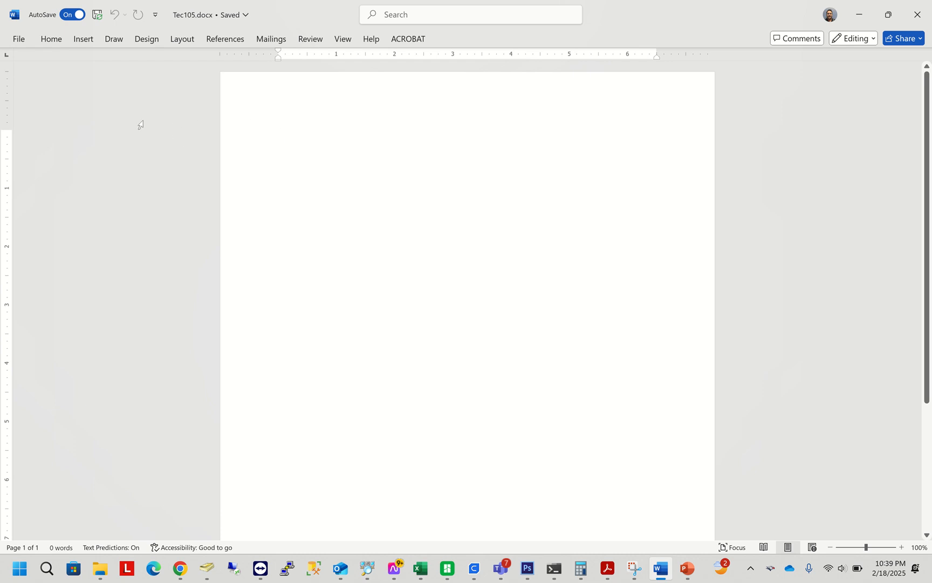
{"action": "left_click", "coordinate": [55, 41]}
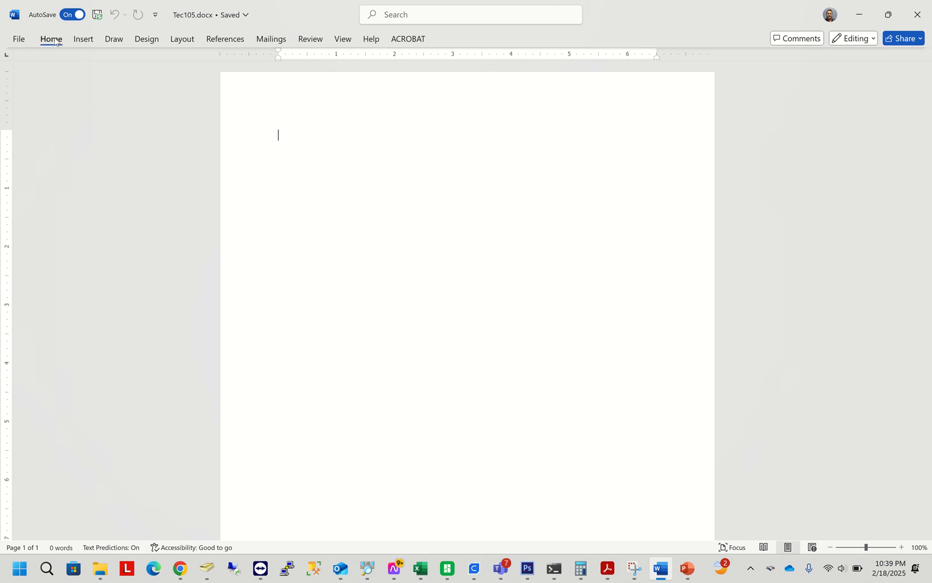
{"action": "left_click", "coordinate": [303, 170]}
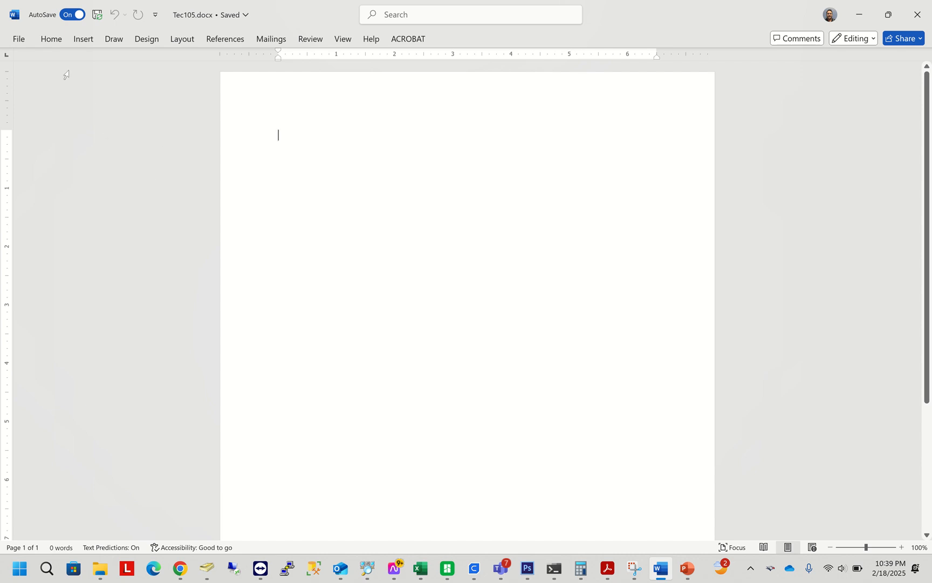
{"action": "left_click", "coordinate": [51, 39]}
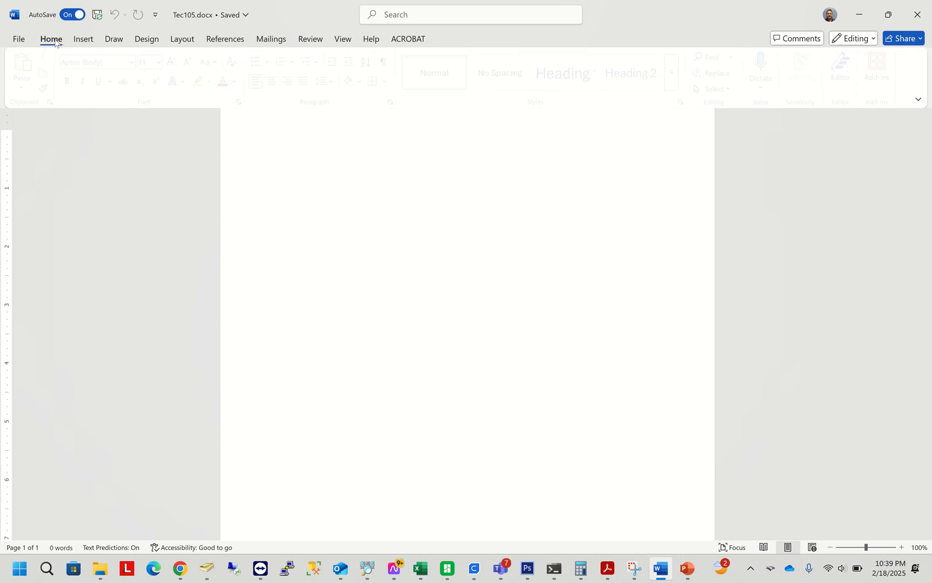
{"action": "left_click", "coordinate": [227, 217]}
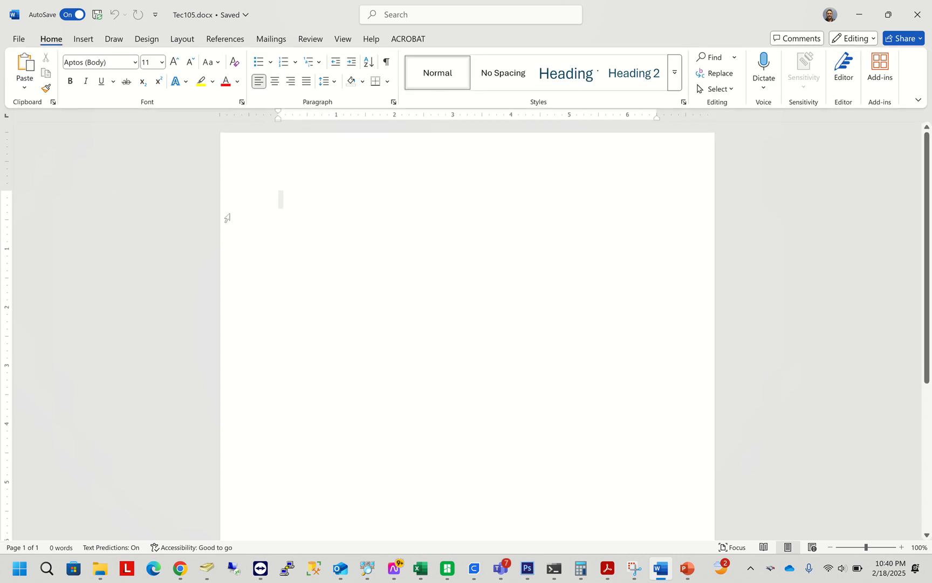
{"action": "left_click", "coordinate": [294, 223]}
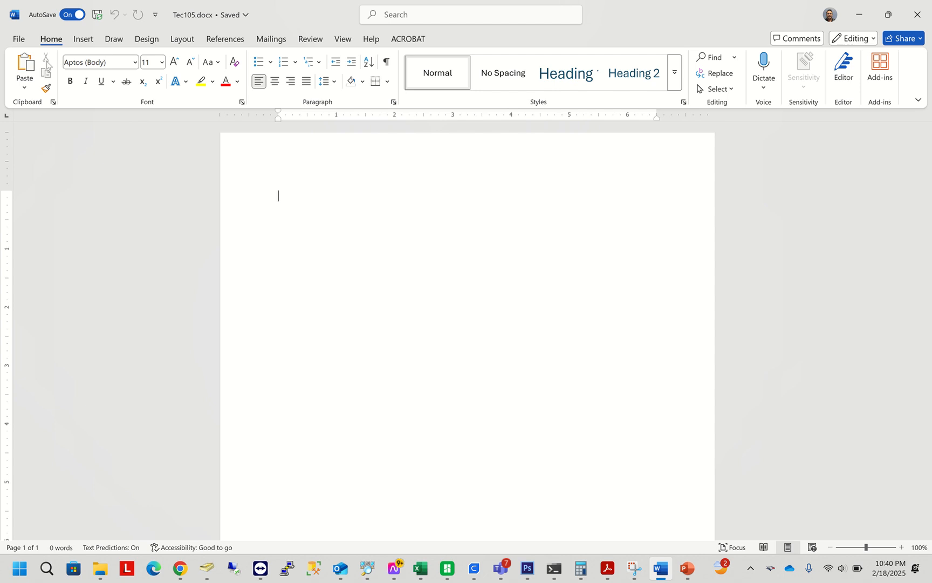
Step: Examine the available paste options and try the Format Painter
{"action": "left_click", "coordinate": [24, 86]}
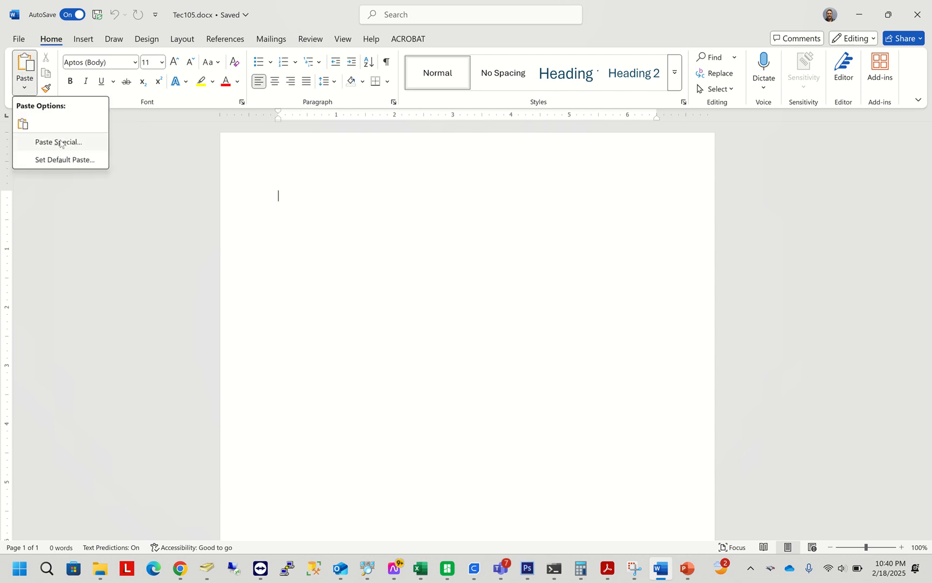
{"action": "left_click", "coordinate": [131, 129]}
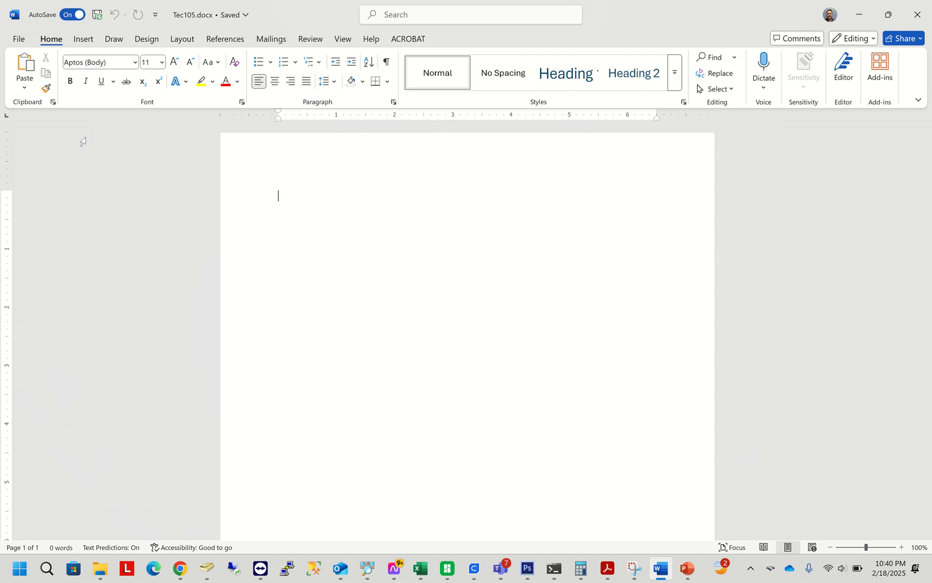
{"action": "left_click", "coordinate": [48, 89]}
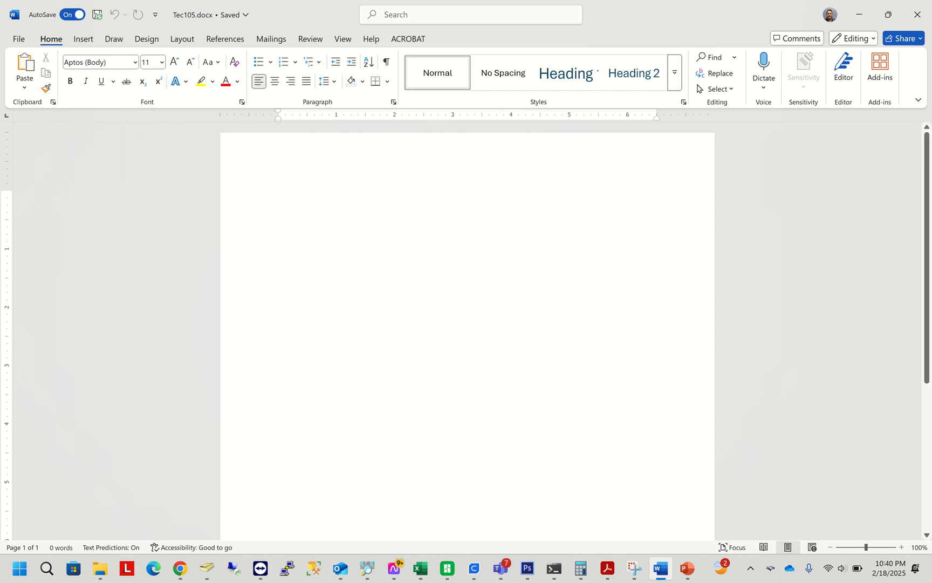
Step: Enter the word "test" on the blank page and choose the ADLaM Display font at the cursor
{"action": "type", "text": "test"}
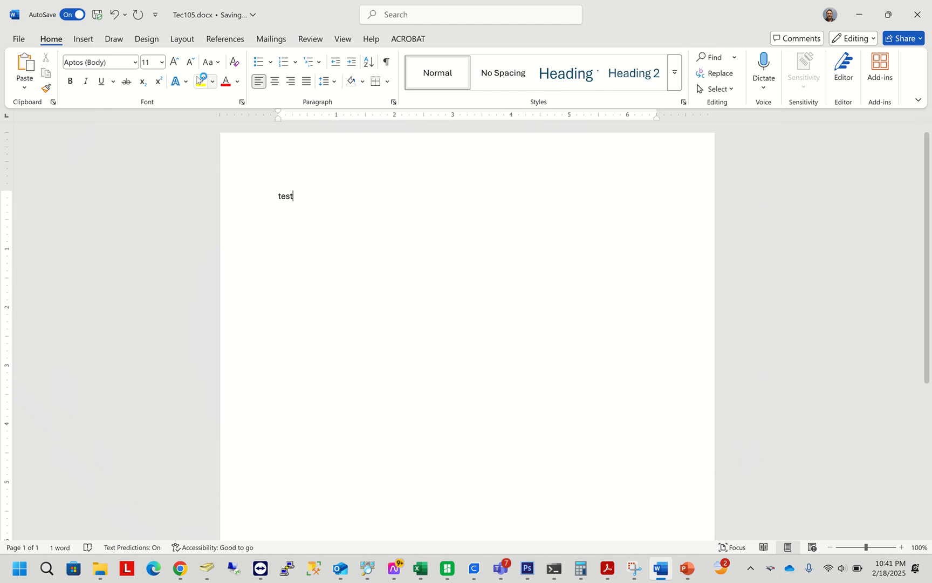
{"action": "left_click", "coordinate": [135, 62]}
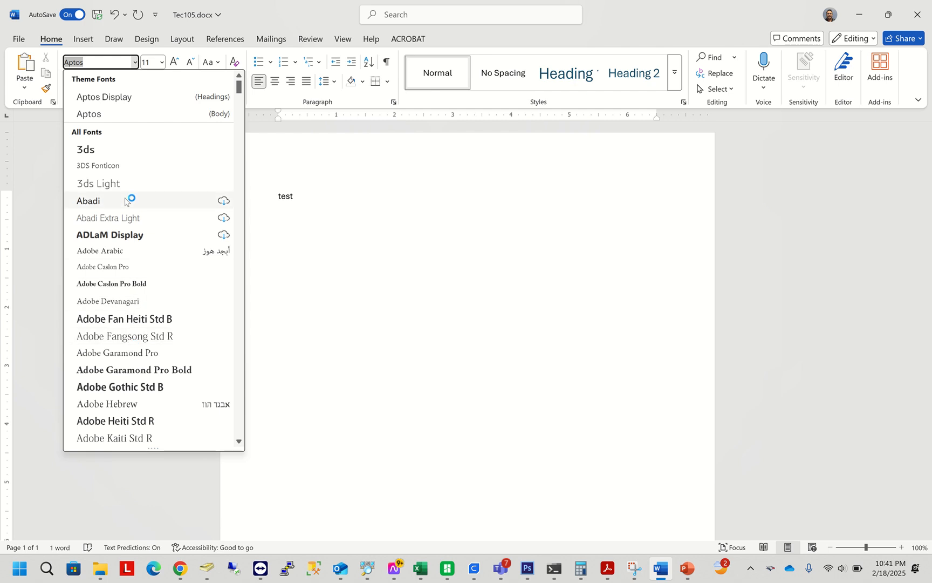
{"action": "left_click", "coordinate": [130, 234]}
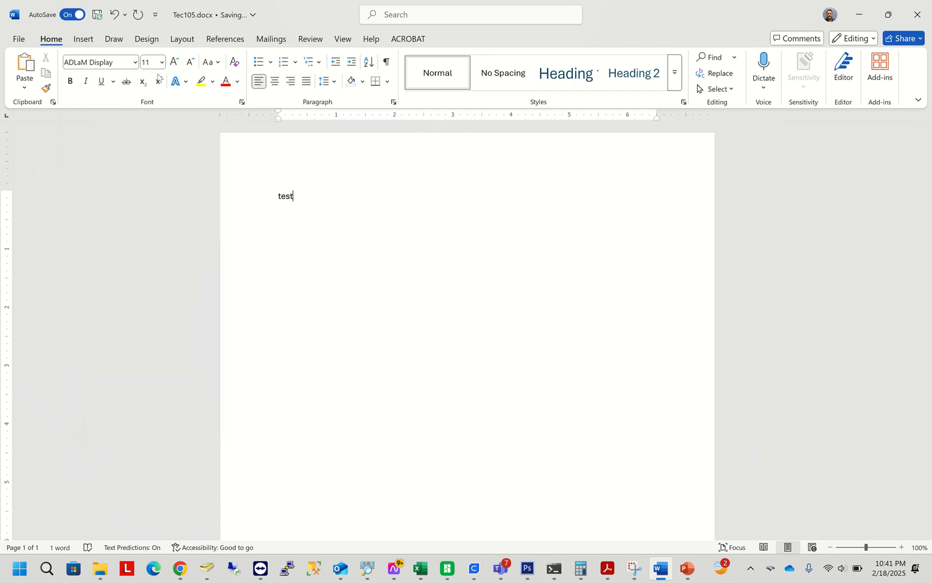
Step: Enlarge the word "test" step by step and set its font size to 72
{"action": "left_click_drag", "start_coordinate": [302, 198], "coordinate": [272, 197]}
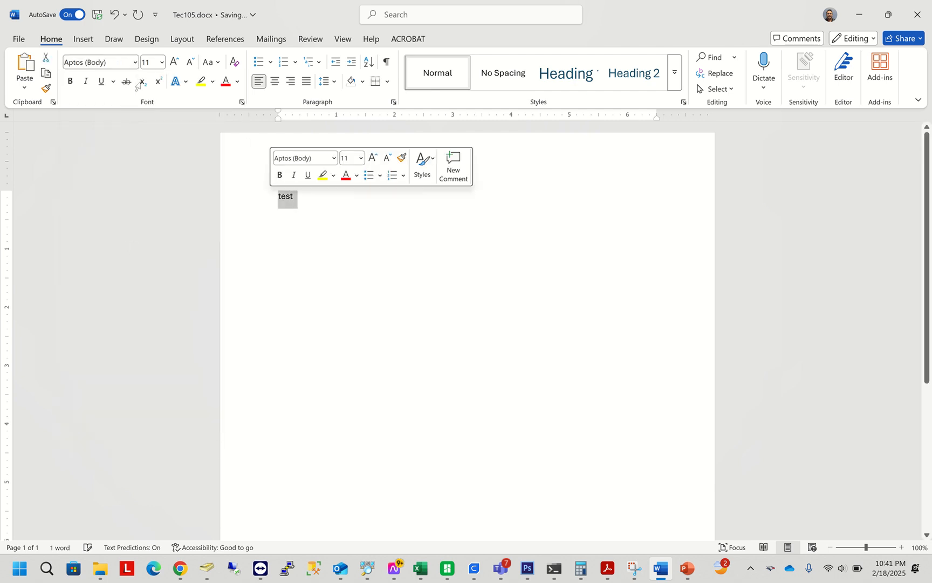
{"action": "left_click", "coordinate": [169, 69]}
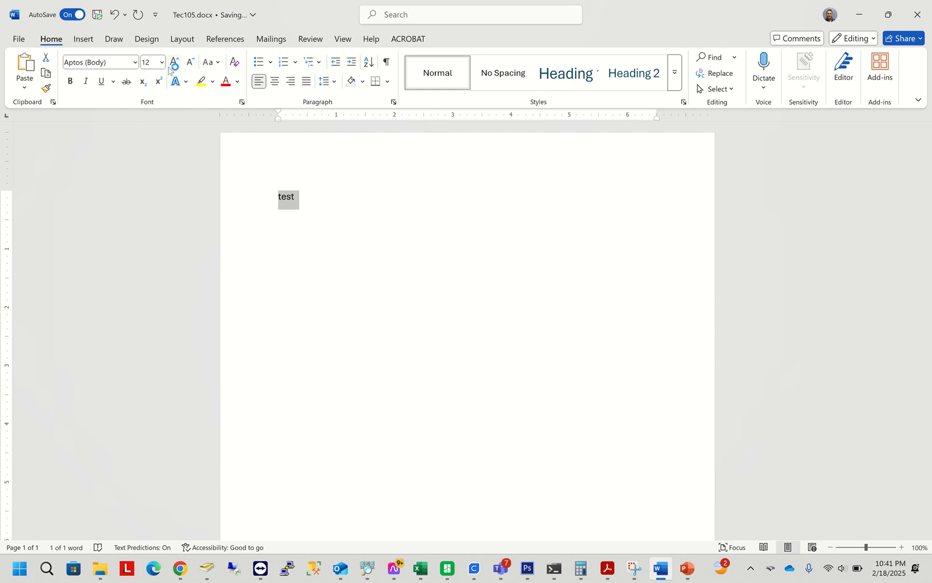
{"action": "left_click", "coordinate": [169, 69]}
{"action": "left_click", "coordinate": [169, 69]}
{"action": "left_click", "coordinate": [169, 69]}
{"action": "left_click", "coordinate": [169, 69]}
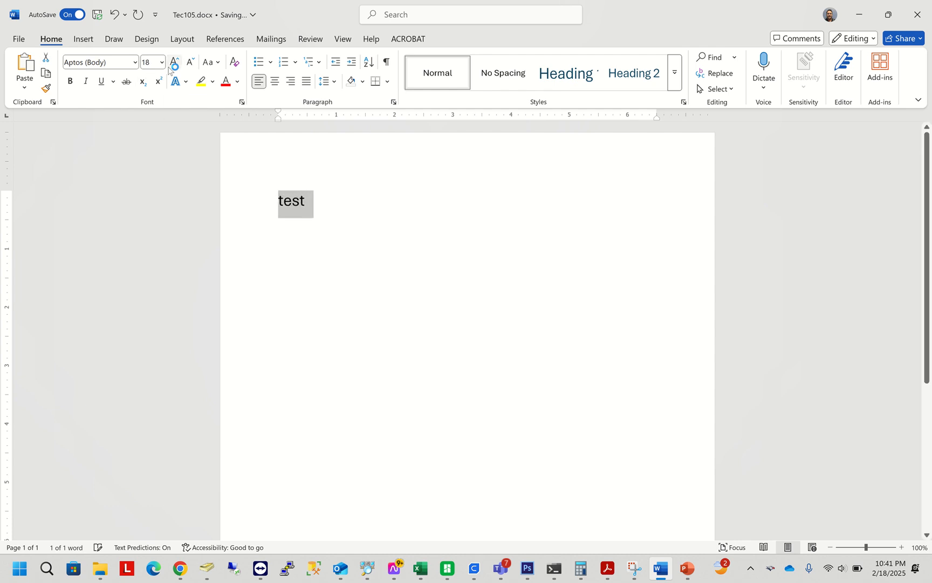
{"action": "left_click", "coordinate": [169, 69]}
{"action": "left_click", "coordinate": [162, 63]}
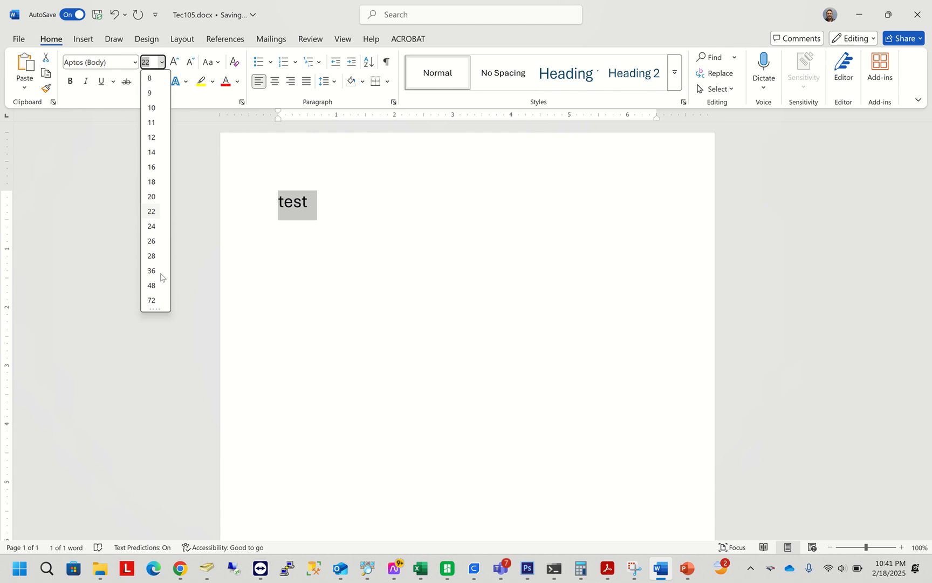
{"action": "left_click", "coordinate": [156, 300]}
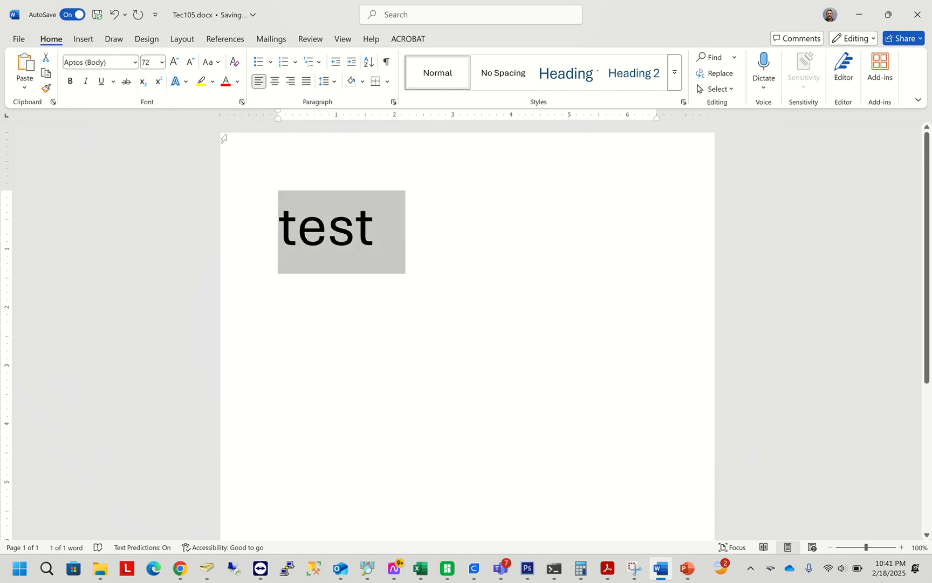
Step: Apply the light blue outlined text effect and an underline to "test", and start a new line below it
{"action": "left_click", "coordinate": [185, 82]}
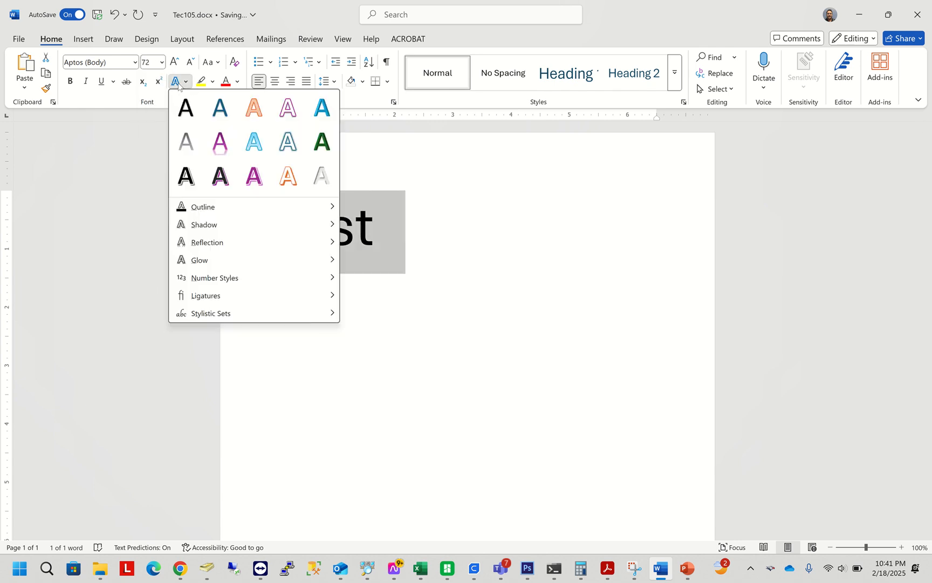
{"action": "left_click", "coordinate": [254, 142]}
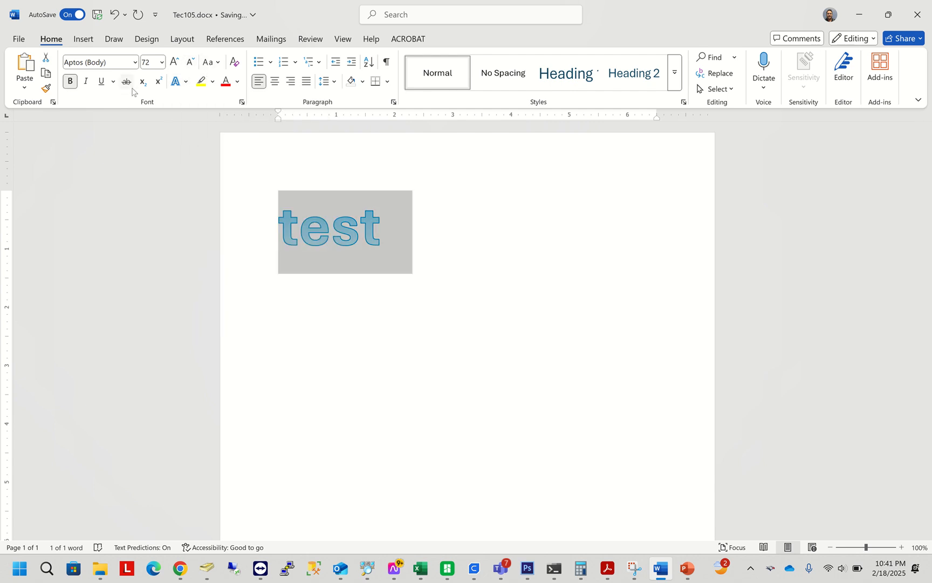
{"action": "left_click", "coordinate": [100, 81]}
{"action": "left_click", "coordinate": [429, 311]}
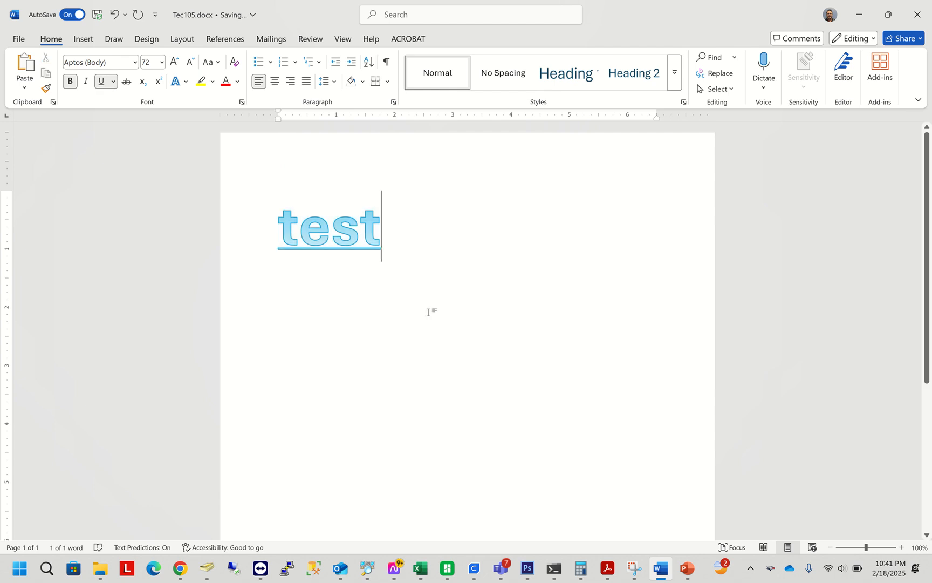
{"action": "key", "text": "Return"}
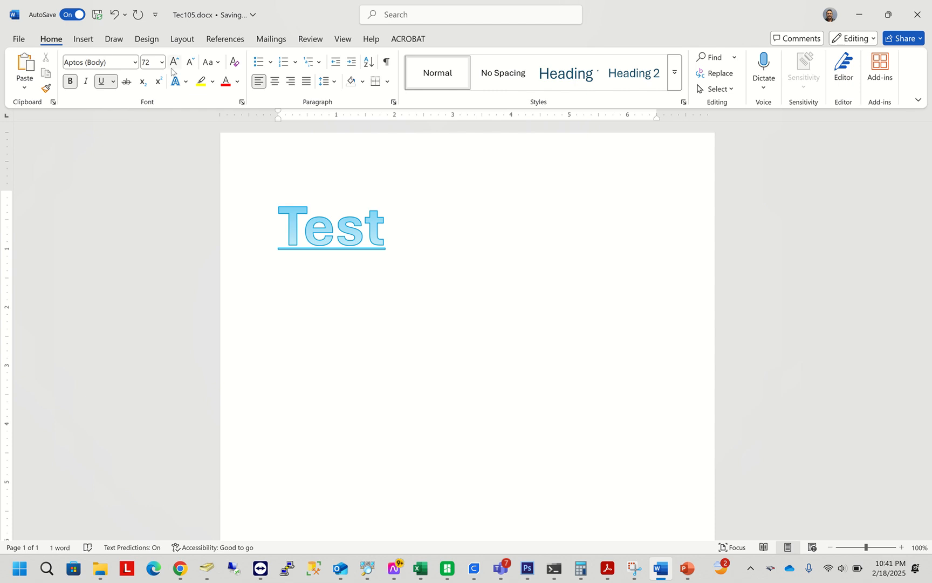
Step: Write "something" on the second line in Courier New at size 11
{"action": "left_click", "coordinate": [135, 63]}
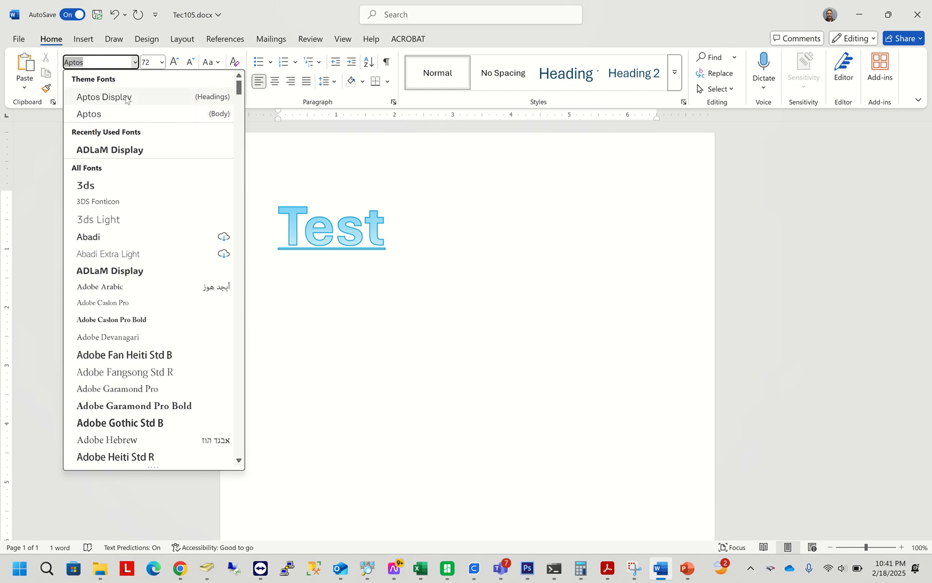
{"action": "left_click", "coordinate": [108, 97]}
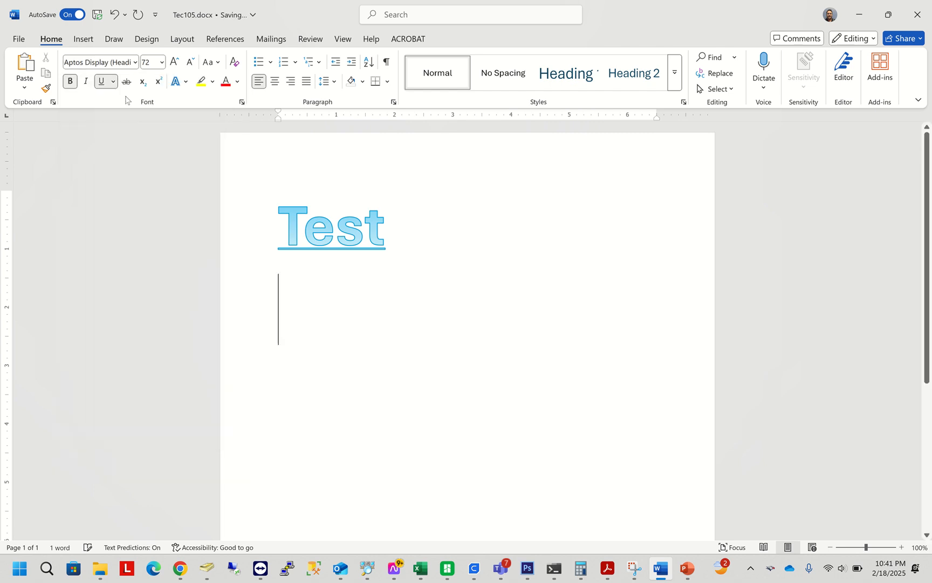
{"action": "left_click", "coordinate": [135, 62]}
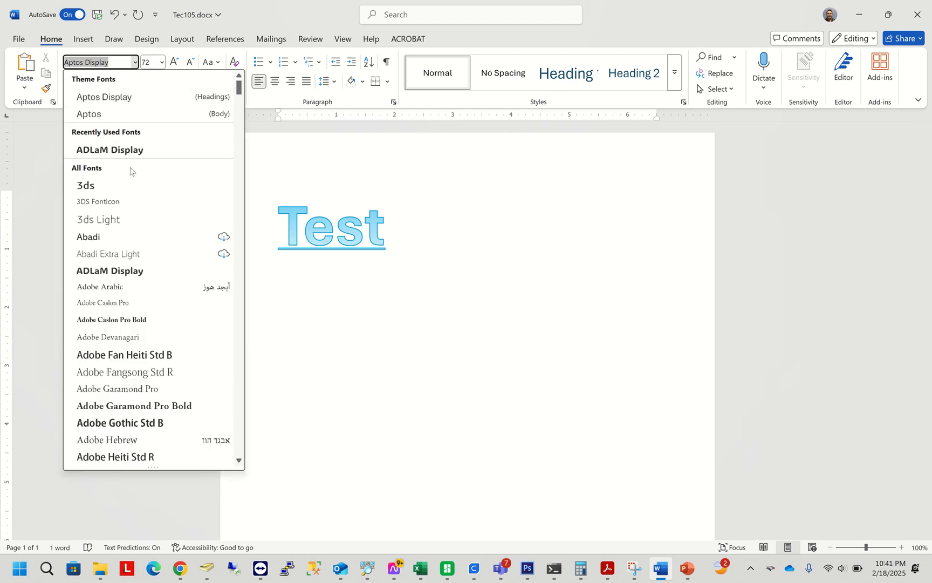
{"action": "scroll", "coordinate": [162, 237], "scroll_direction": "down", "scroll_amount": 20}
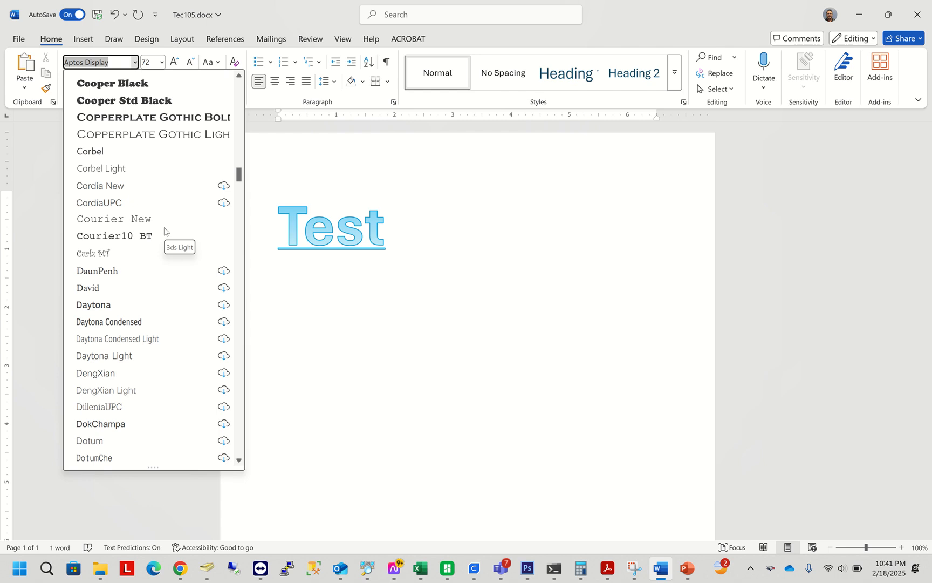
{"action": "left_click", "coordinate": [116, 218]}
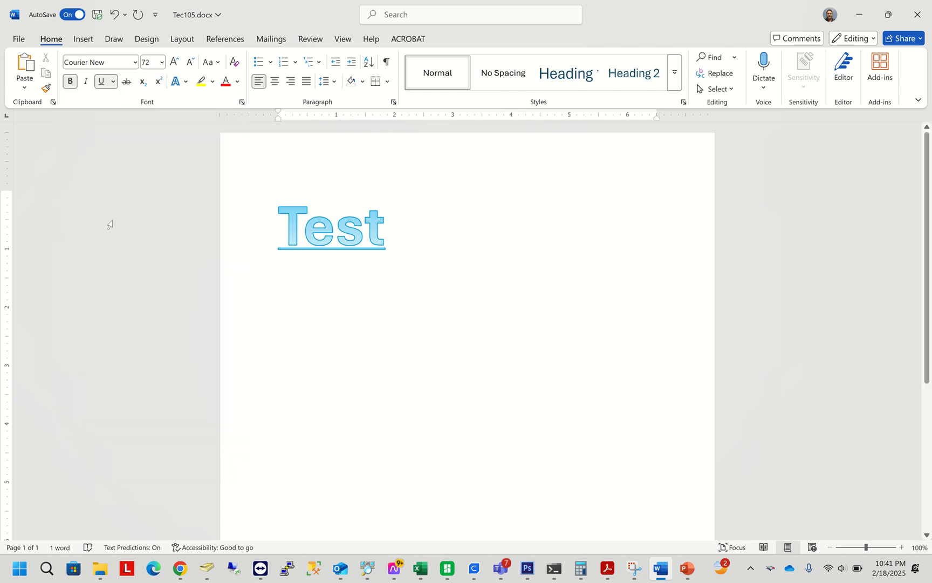
{"action": "left_click", "coordinate": [161, 62]}
{"action": "left_click", "coordinate": [156, 122]}
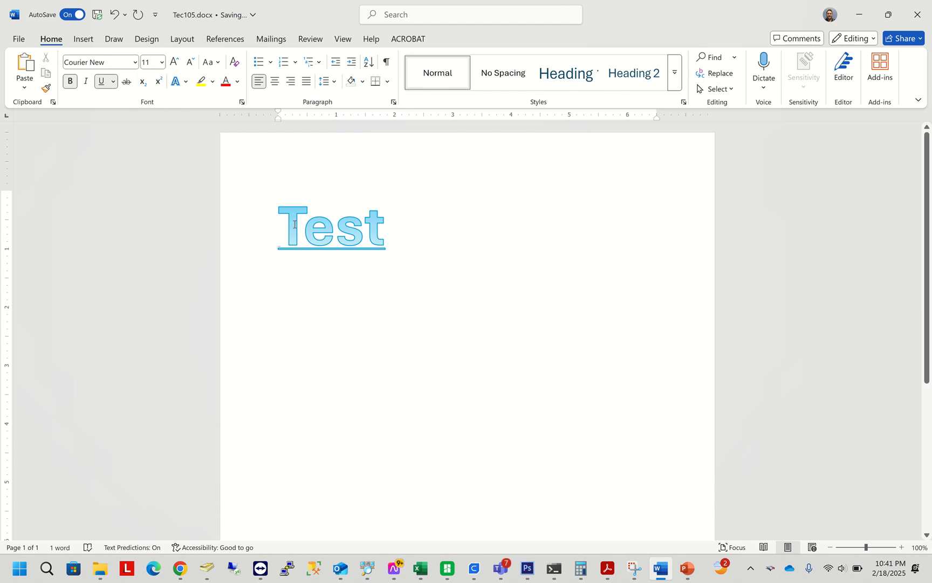
{"action": "type", "text": "something"}
Step: Remove the underline, bold and text outline from the word "something"
{"action": "left_click", "coordinate": [267, 276]}
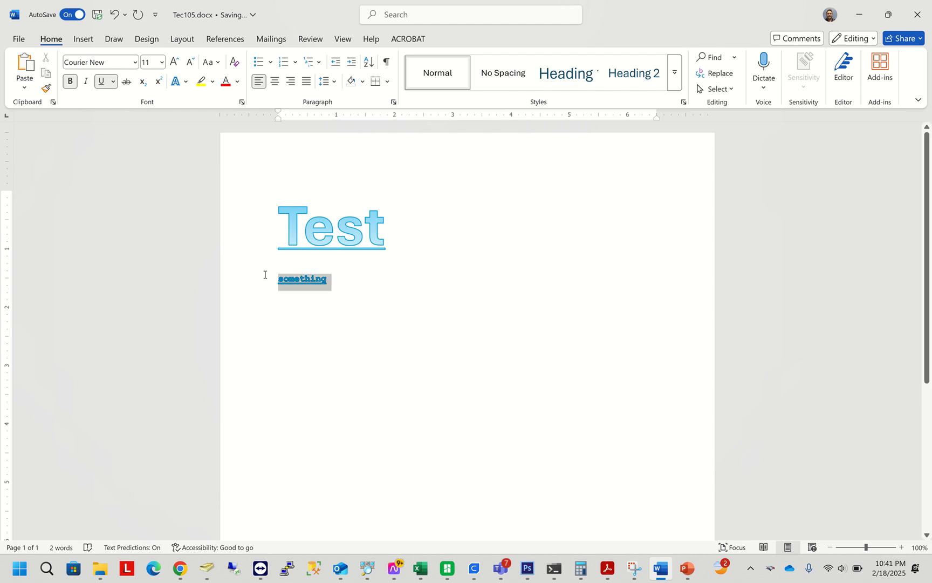
{"action": "left_click", "coordinate": [101, 81]}
{"action": "left_click", "coordinate": [70, 81]}
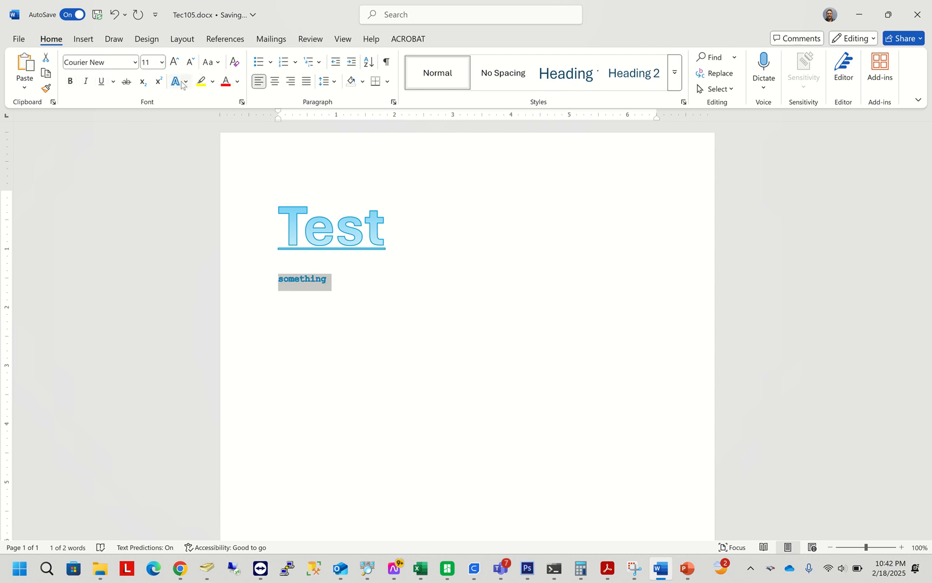
{"action": "left_click", "coordinate": [183, 83]}
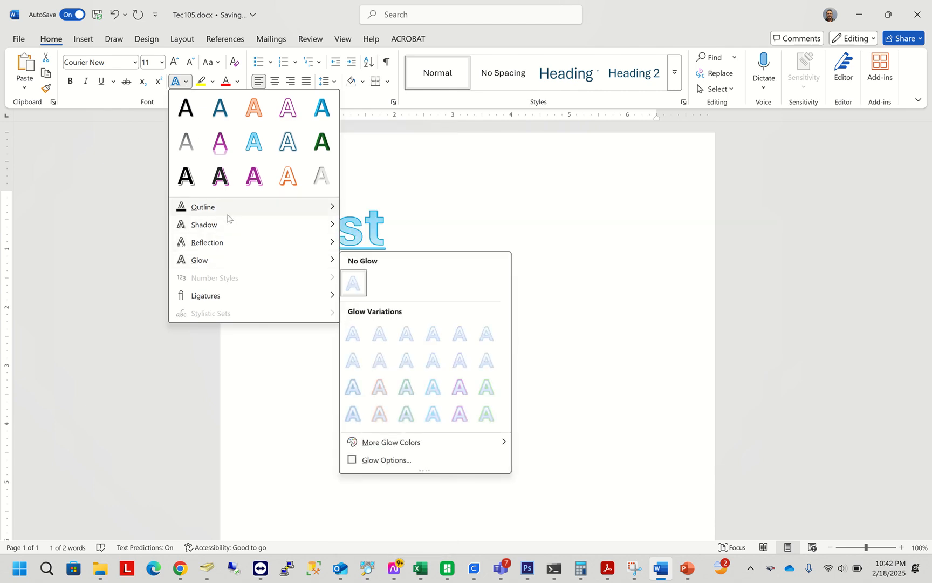
{"action": "mouse_move", "coordinate": [259, 213]}
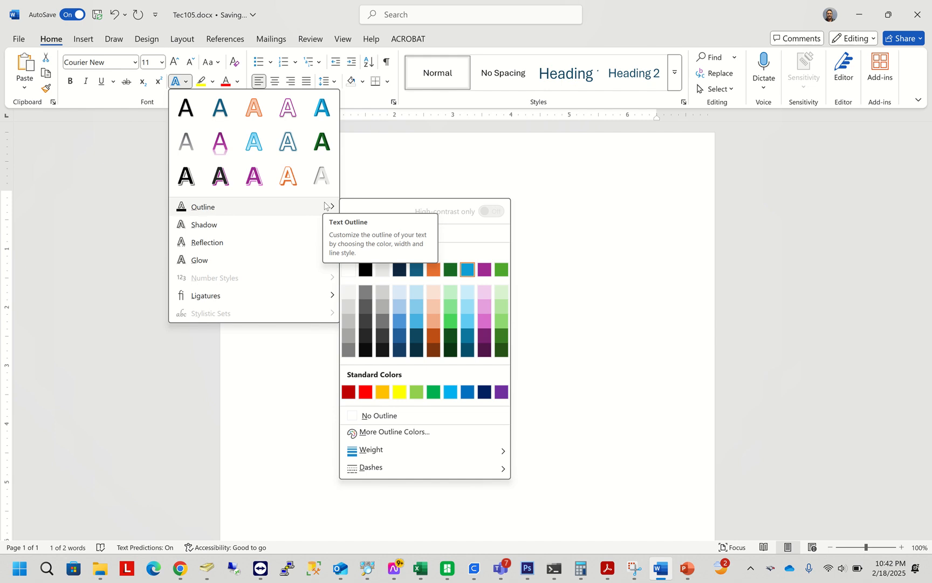
{"action": "left_click", "coordinate": [378, 416]}
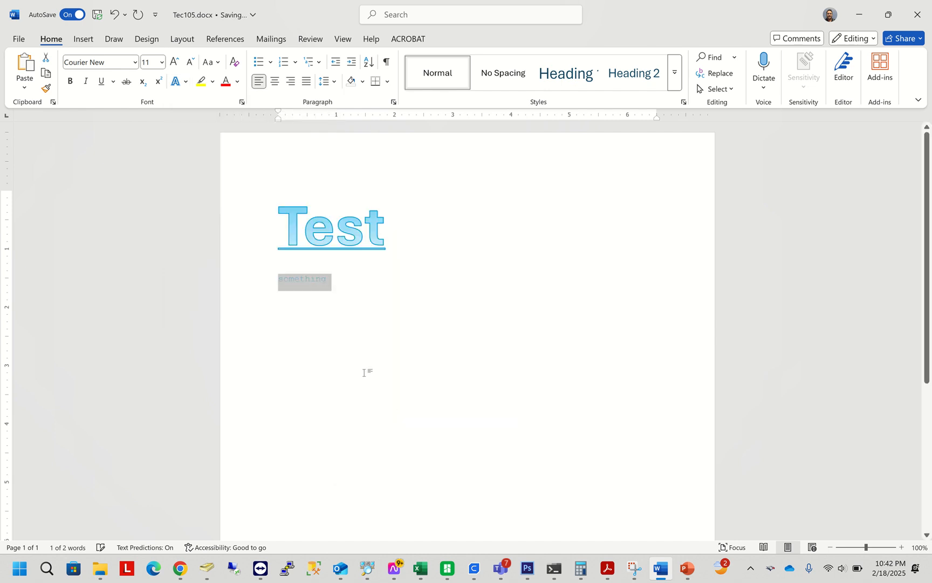
Step: Set the font color of "something" to black and deselect the word
{"action": "left_click", "coordinate": [237, 81]}
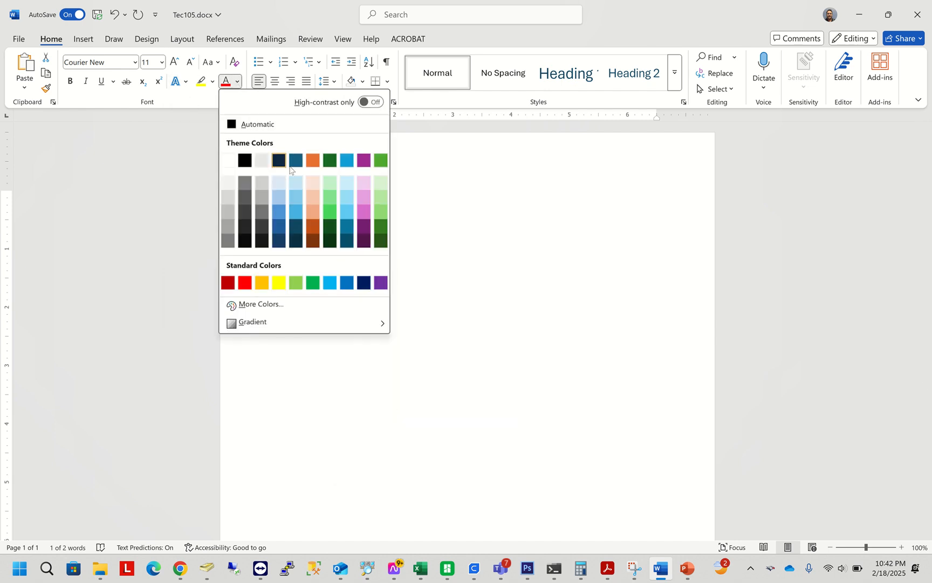
{"action": "left_click", "coordinate": [245, 160]}
{"action": "left_click", "coordinate": [351, 386]}
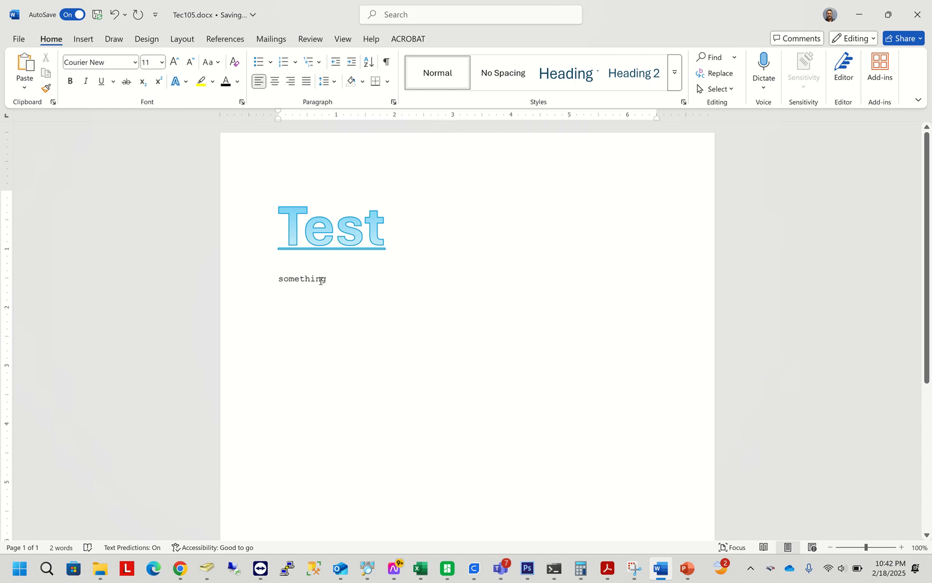
Step: Copy the formatting of "Test" onto the word "something" with the Format Painter
{"action": "mouse_move", "coordinate": [325, 280]}
{"action": "left_mouse_down"}
{"action": "mouse_move", "coordinate": [290, 280]}
{"action": "mouse_move", "coordinate": [311, 279]}
{"action": "left_mouse_up"}
{"action": "left_click", "coordinate": [391, 203]}
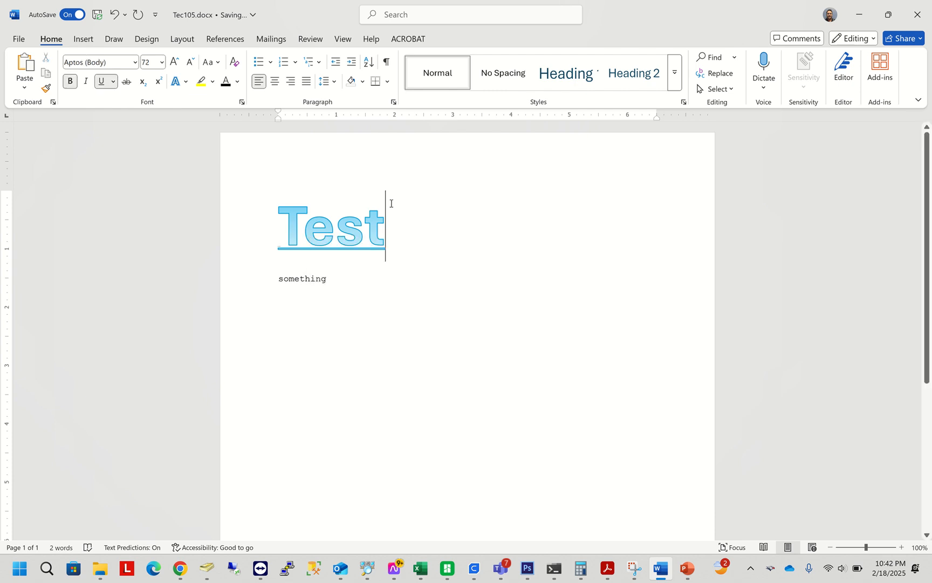
{"action": "left_click_drag", "start_coordinate": [392, 217], "coordinate": [279, 221]}
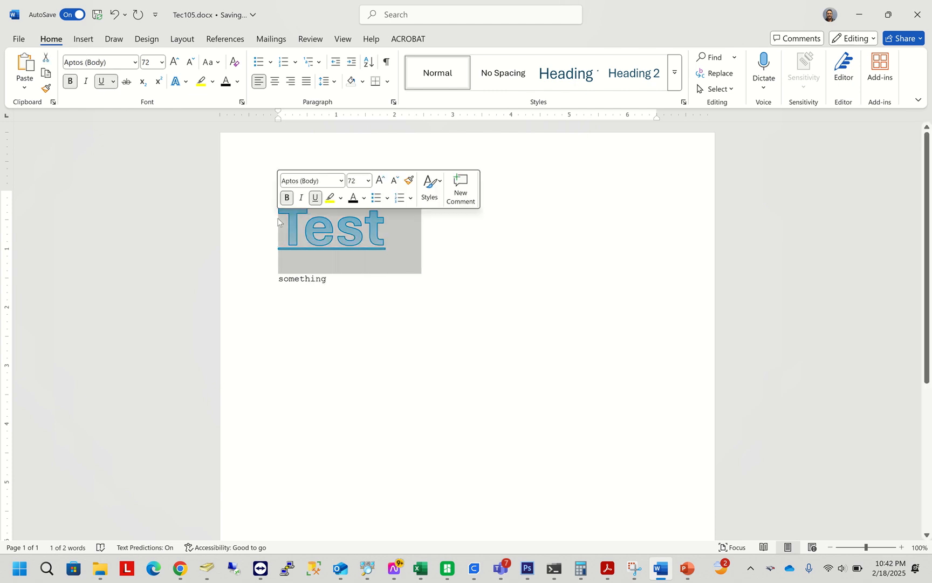
{"action": "left_click", "coordinate": [46, 89]}
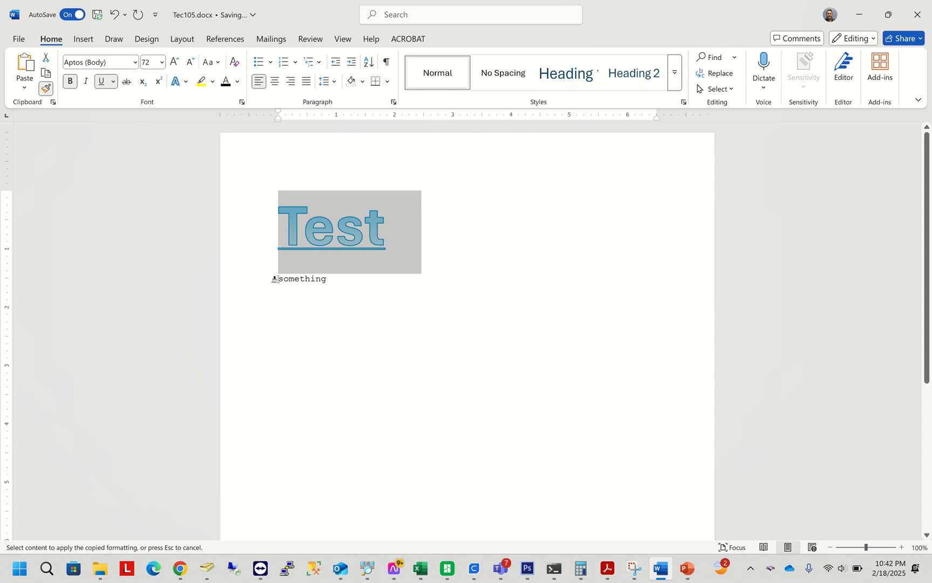
{"action": "mouse_move", "coordinate": [276, 279]}
{"action": "left_mouse_down"}
{"action": "mouse_move", "coordinate": [338, 281]}
{"action": "mouse_move", "coordinate": [366, 297]}
{"action": "left_mouse_up"}
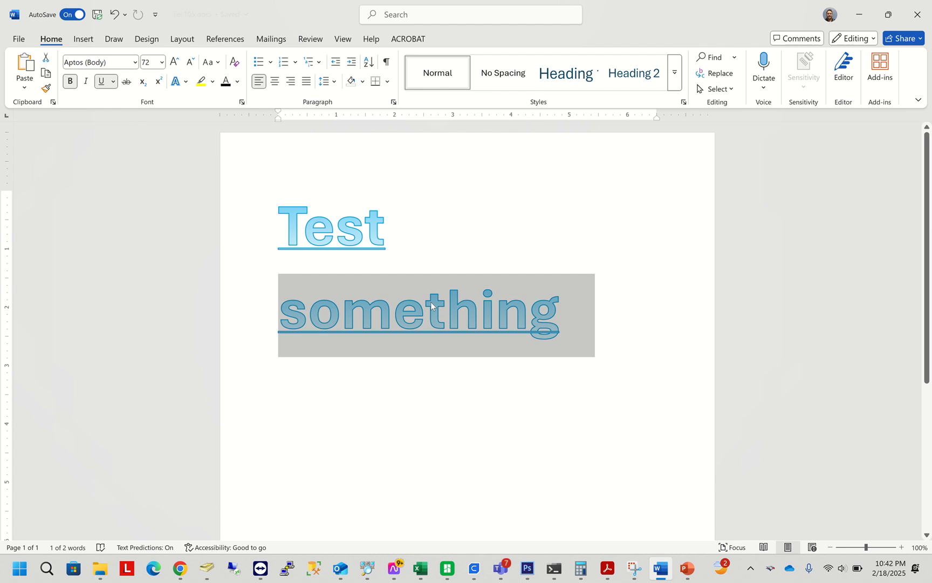
{"action": "left_click", "coordinate": [422, 227]}
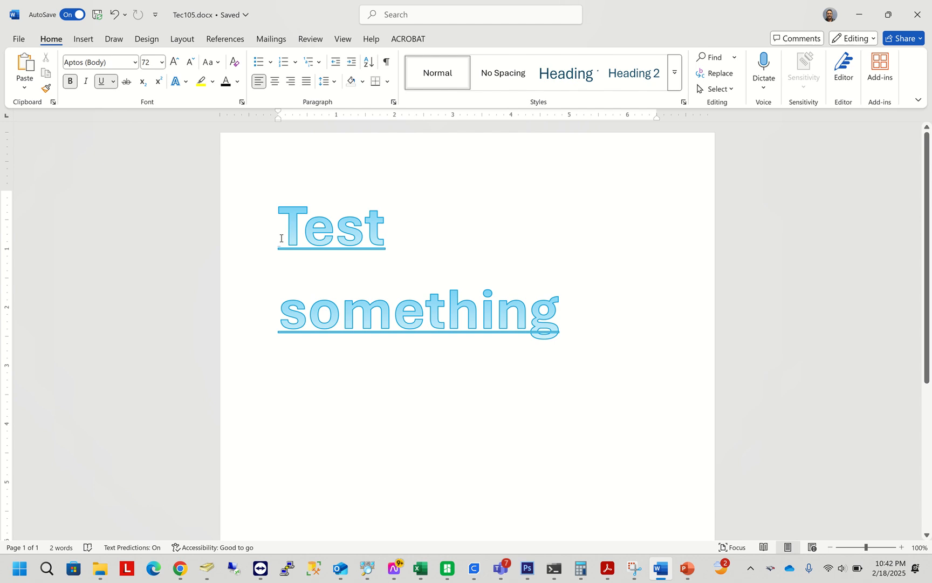
{"action": "left_click_drag", "start_coordinate": [281, 238], "coordinate": [379, 275]}
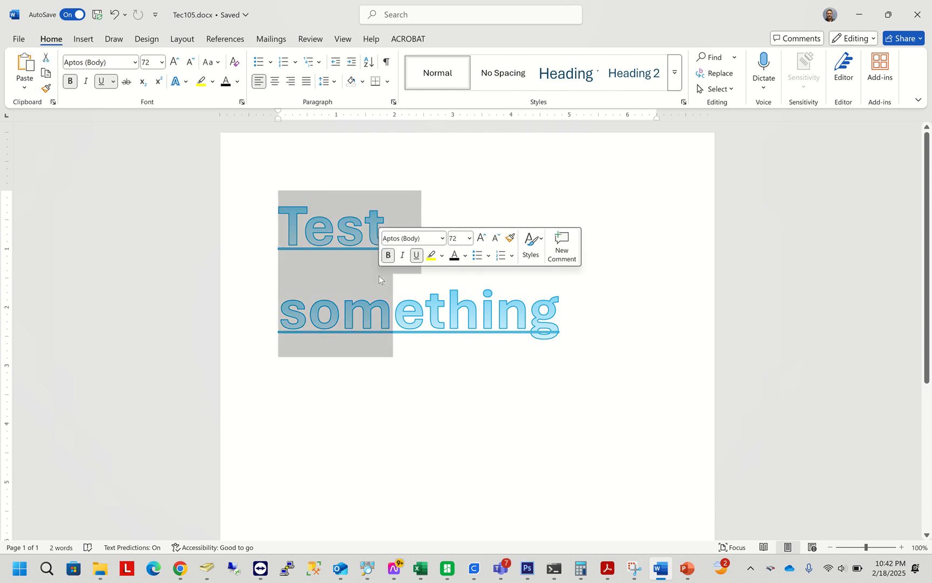
{"action": "left_click", "coordinate": [265, 323]}
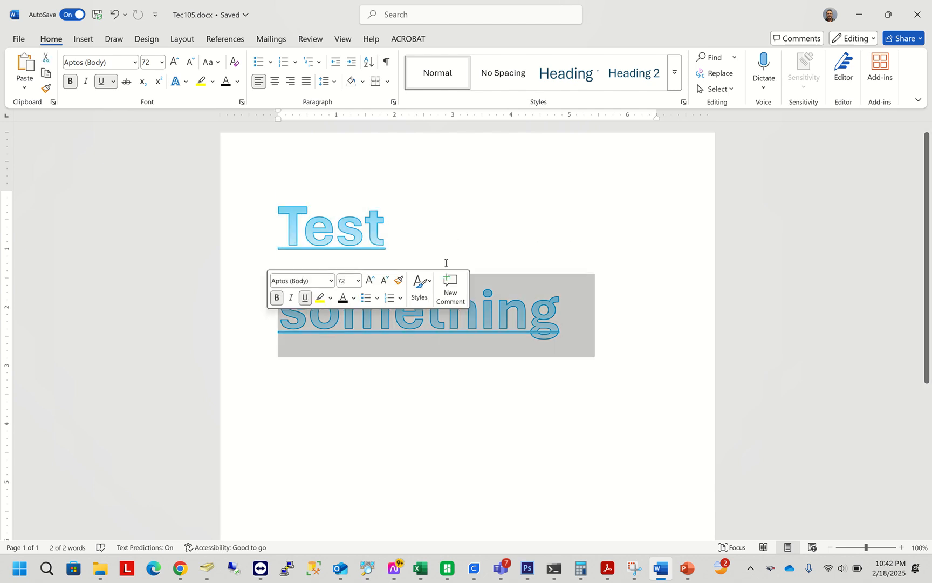
Step: Set the font at the end of the "Test" line to Aptos Display (Headings)
{"action": "left_click", "coordinate": [569, 239]}
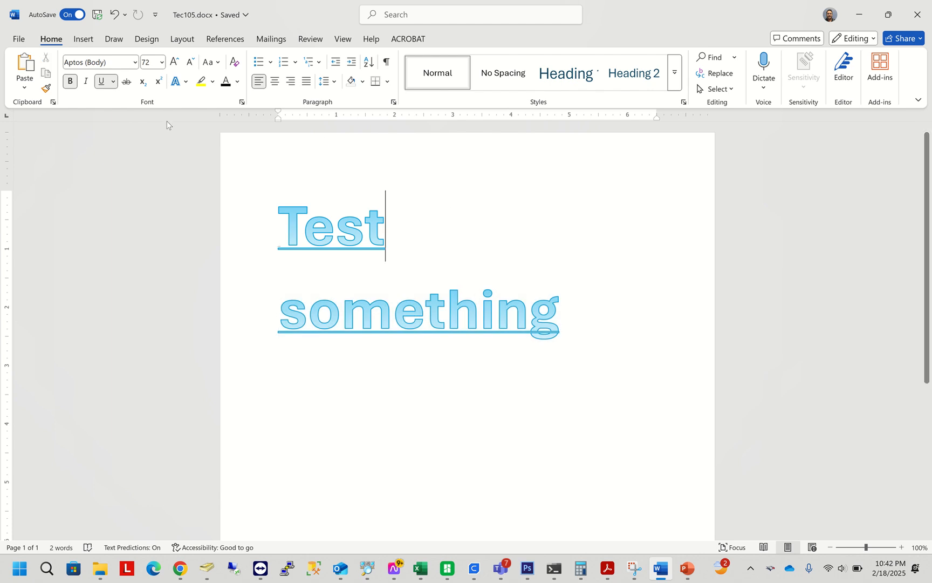
{"action": "left_click", "coordinate": [135, 62]}
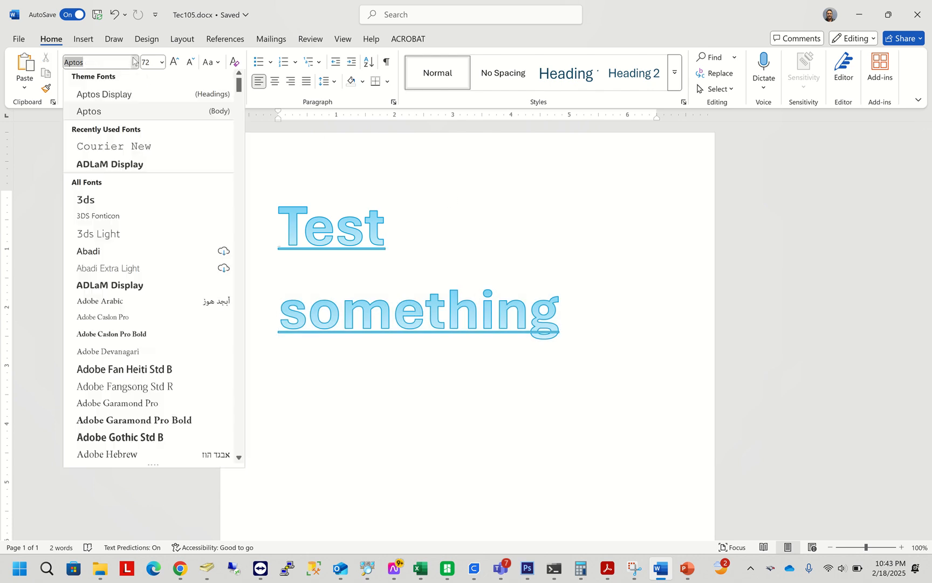
{"action": "left_click", "coordinate": [118, 97]}
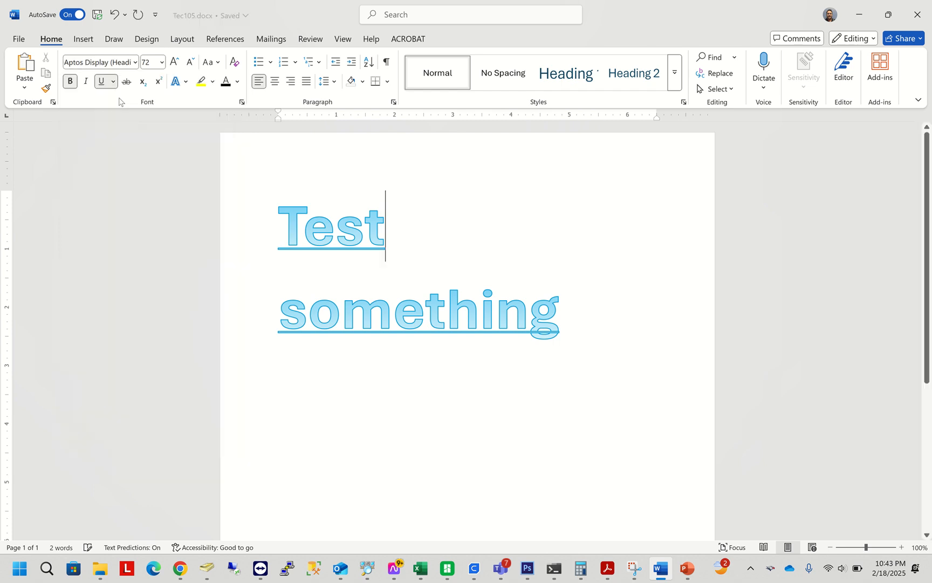
{"action": "left_click", "coordinate": [114, 63]}
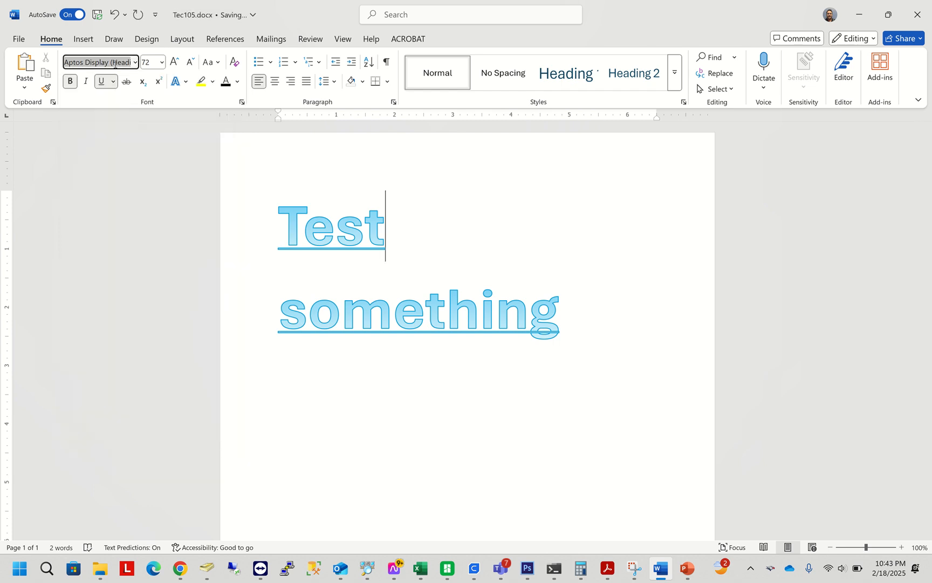
{"action": "left_click", "coordinate": [114, 63]}
{"action": "key", "text": "Down"}
{"action": "key", "text": "Down"}
{"action": "key", "text": "Down"}
{"action": "key", "text": "Down"}
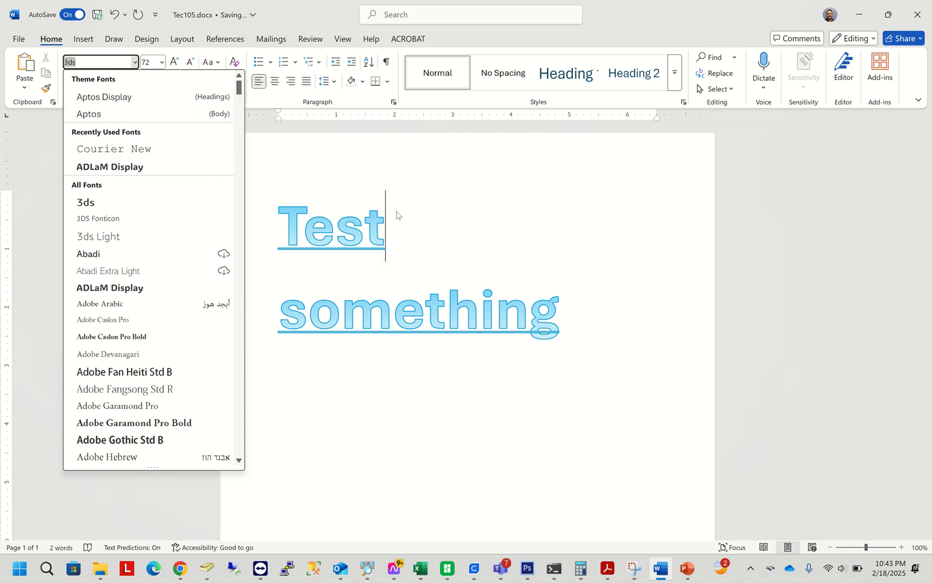
Step: Select the word "Test" and preview fonts from the font list through Adobe Ming Std L without applying one
{"action": "left_click_drag", "start_coordinate": [387, 221], "coordinate": [273, 210]}
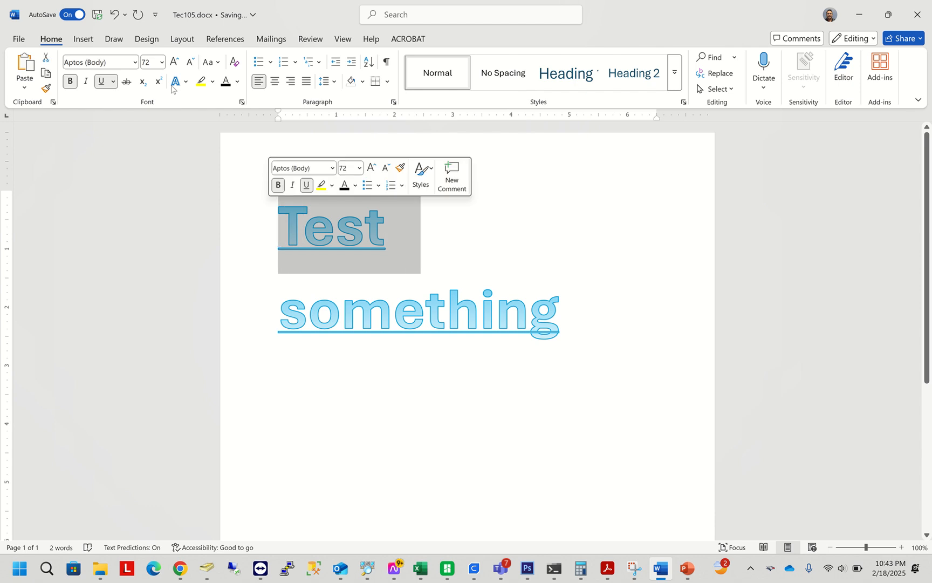
{"action": "left_click", "coordinate": [125, 63]}
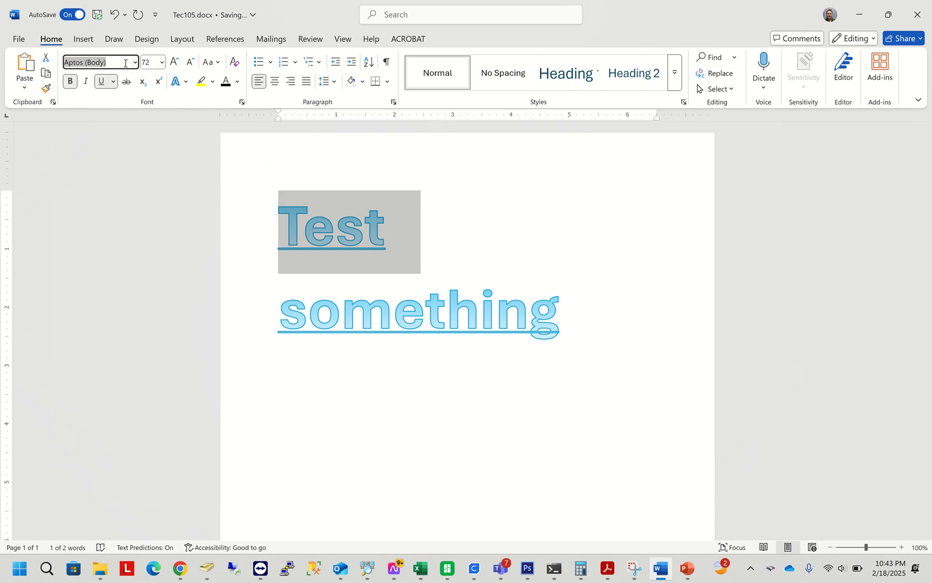
{"action": "key", "text": "alt+Down"}
{"action": "key", "text": "Down"}
{"action": "key", "text": "Down"}
{"action": "key", "text": "Down"}
{"action": "key", "text": "Down"}
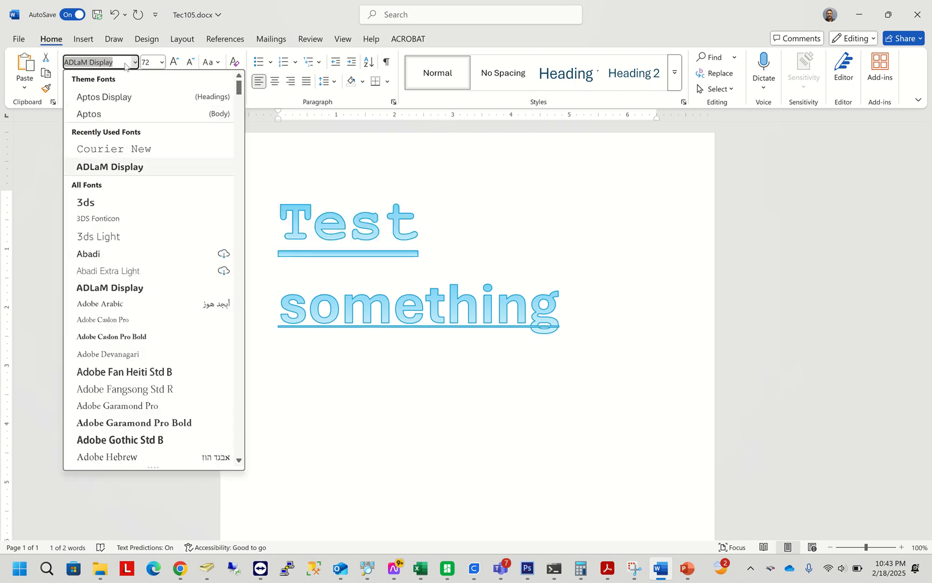
{"action": "key", "text": "Down"}
{"action": "key", "text": "Down"}
{"action": "key", "text": "Down"}
{"action": "key", "text": "Down"}
{"action": "key", "text": "Down"}
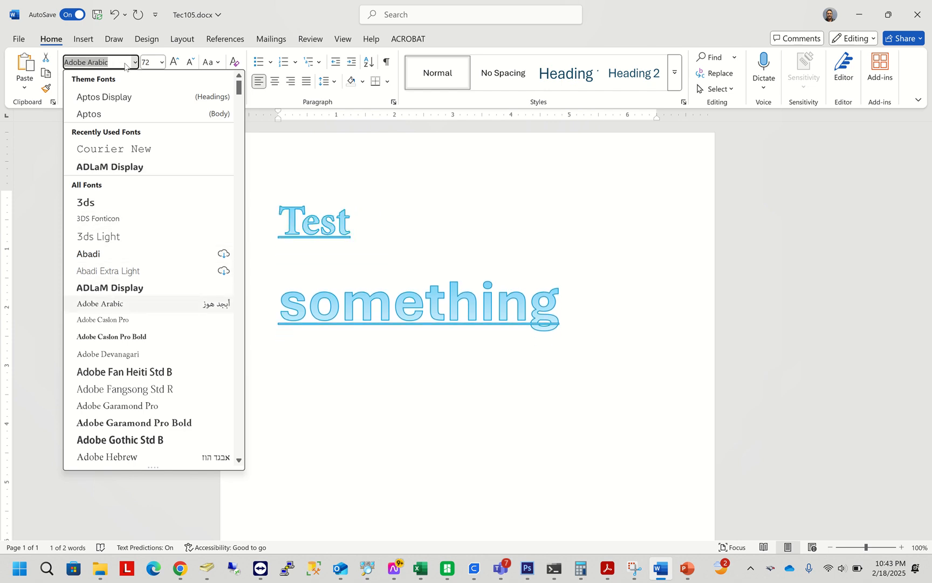
{"action": "key", "text": "Down"}
{"action": "key", "text": "Down"}
{"action": "key", "text": "Down"}
{"action": "key", "text": "Down"}
{"action": "key", "text": "Down"}
{"action": "key", "text": "Down"}
{"action": "key", "text": "Down"}
{"action": "key", "text": "Down"}
{"action": "key", "text": "Down"}
{"action": "key", "text": "Down"}
{"action": "key", "text": "Down"}
{"action": "key", "text": "Down"}
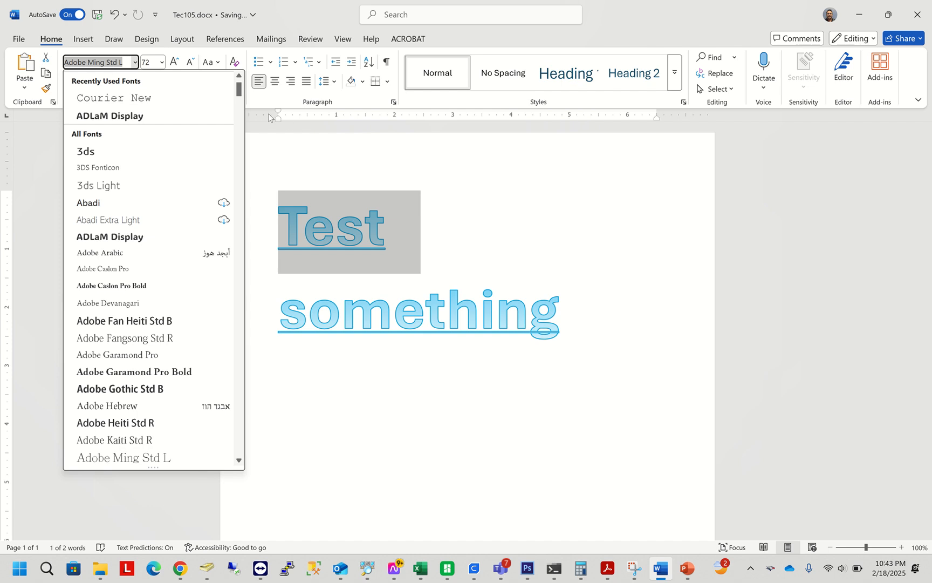
{"action": "key", "text": "Escape"}
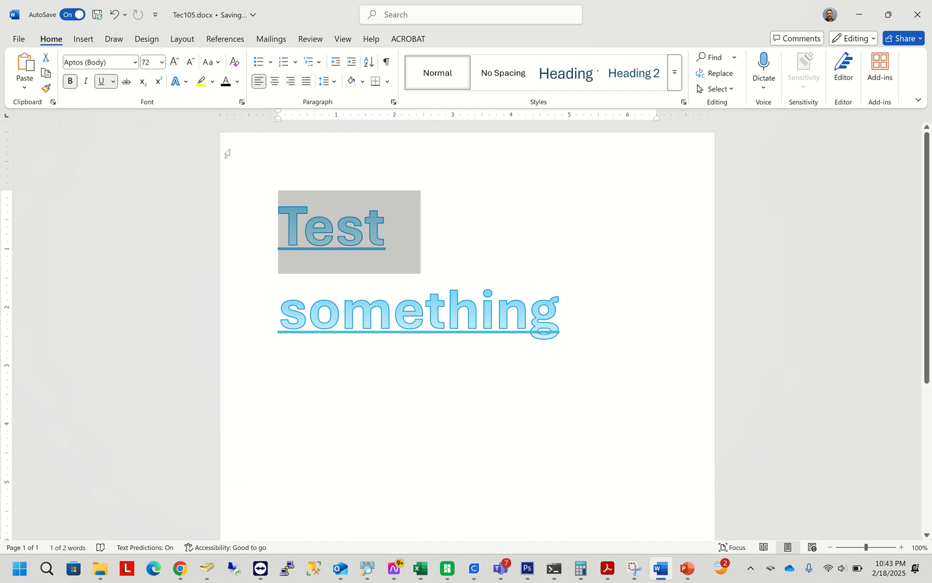
Step: Preview the preset font sizes on "Test", then grow the word's font to 100 pt
{"action": "left_click", "coordinate": [162, 62]}
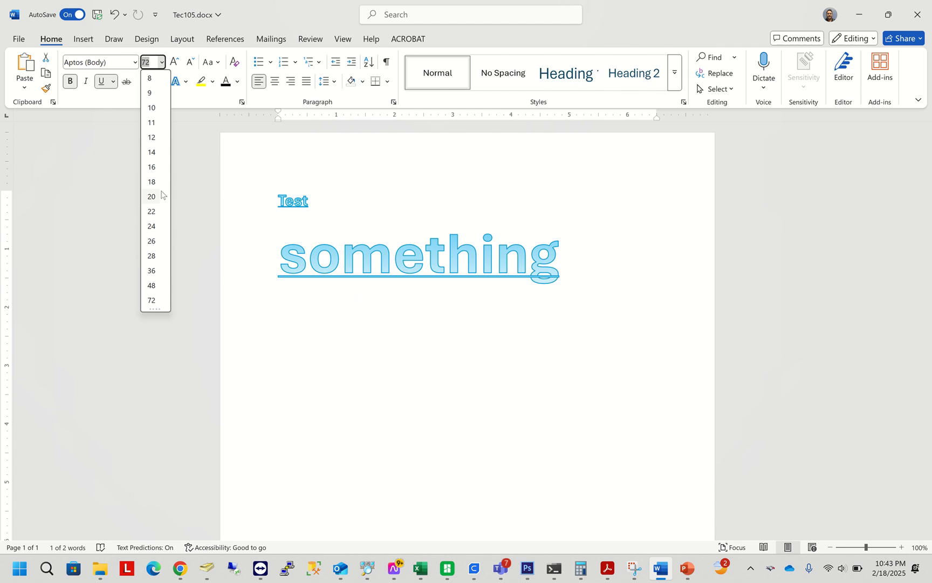
{"action": "left_click", "coordinate": [192, 155]}
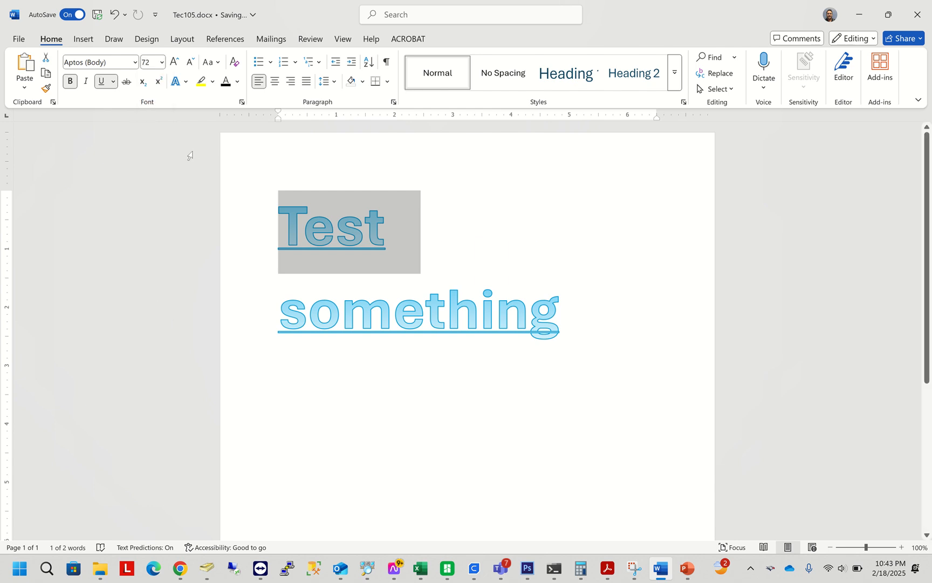
{"action": "left_click", "coordinate": [176, 64]}
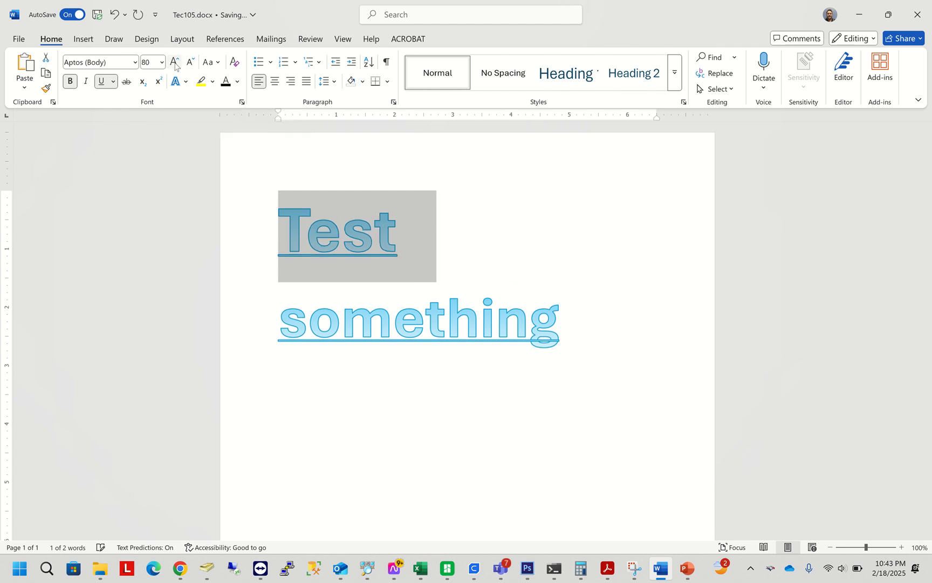
{"action": "left_click", "coordinate": [176, 64]}
{"action": "left_click", "coordinate": [179, 64]}
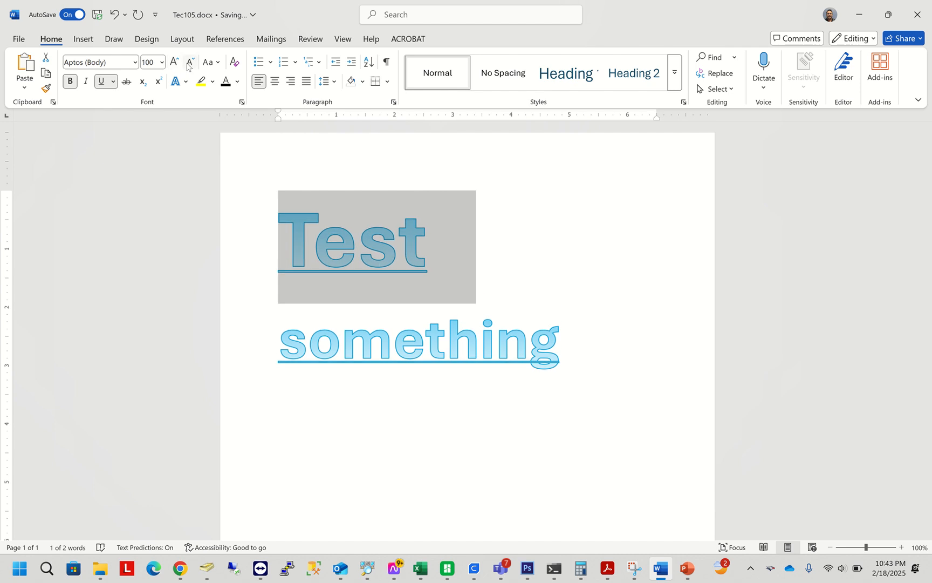
Step: Shrink the font size of "Test" stepwise to 28 pt
{"action": "left_click", "coordinate": [188, 64]}
{"action": "left_click", "coordinate": [188, 64]}
{"action": "left_click", "coordinate": [189, 64]}
{"action": "left_click", "coordinate": [188, 64]}
{"action": "left_click", "coordinate": [189, 64]}
{"action": "left_click", "coordinate": [188, 65]}
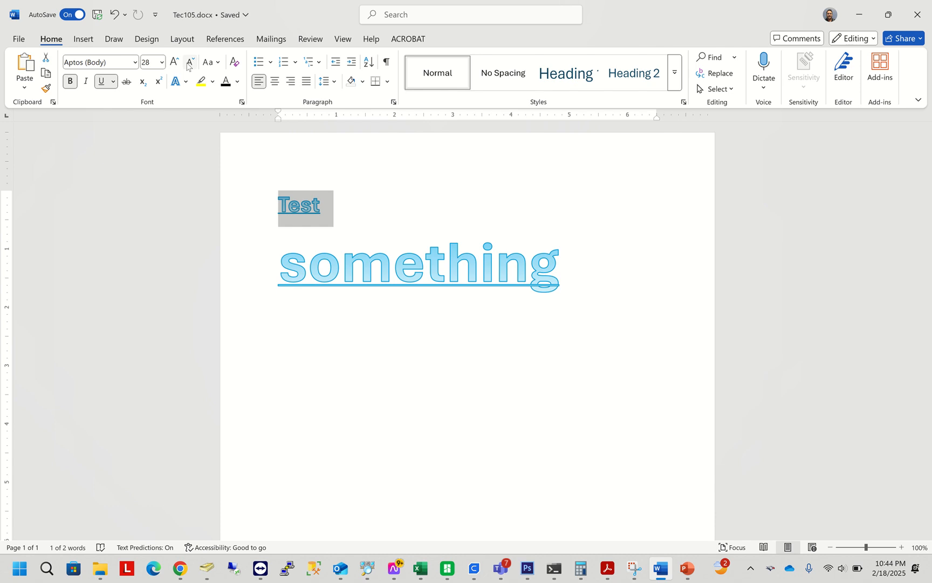
Step: Set the font size of "Test" to 72 pt, then grow it stepwise to 100 pt
{"action": "left_click", "coordinate": [162, 63]}
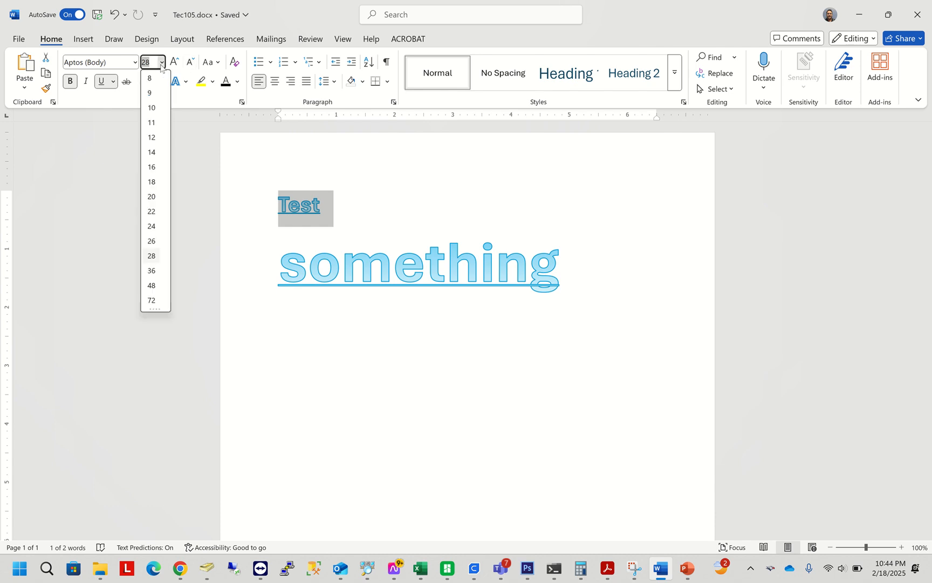
{"action": "left_click", "coordinate": [152, 301]}
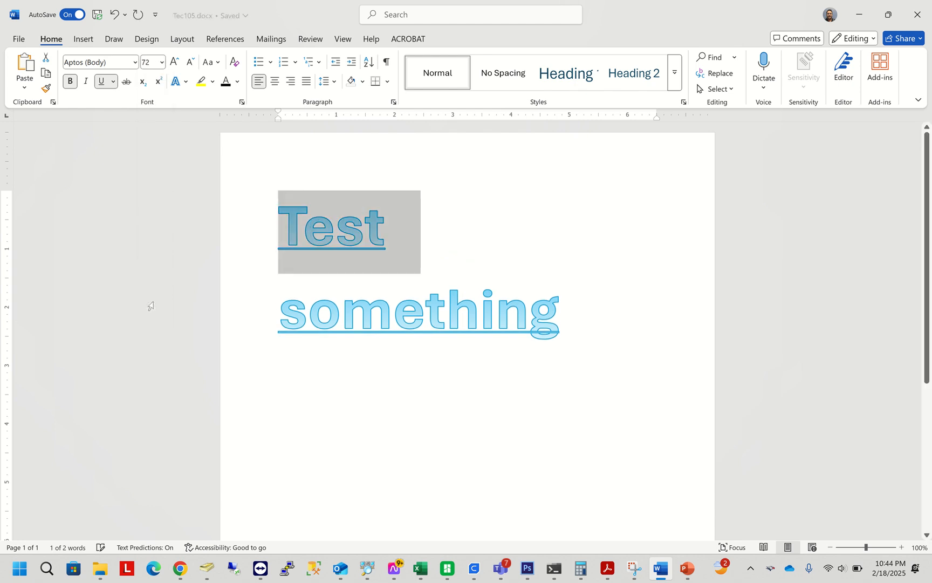
{"action": "left_click", "coordinate": [175, 62]}
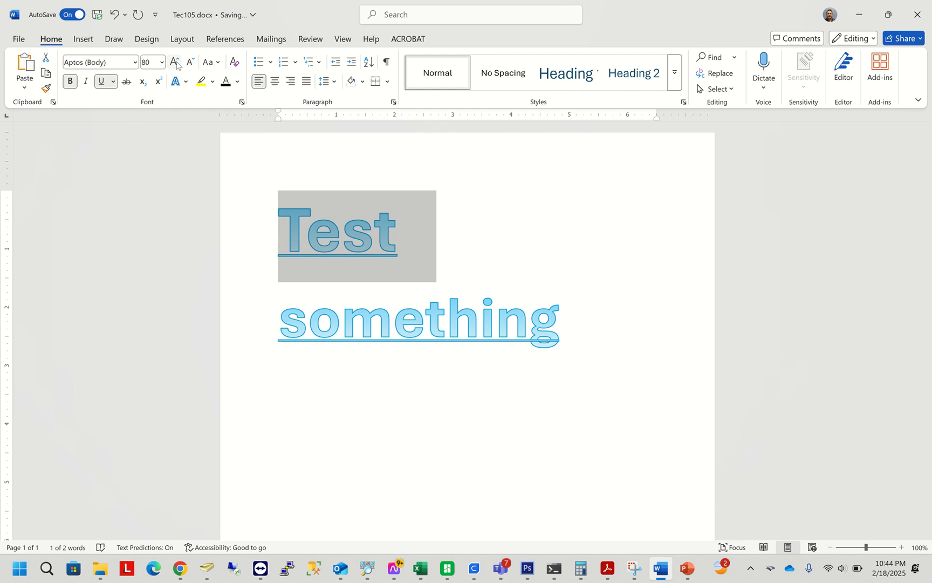
{"action": "left_click", "coordinate": [175, 62]}
{"action": "left_click", "coordinate": [175, 62]}
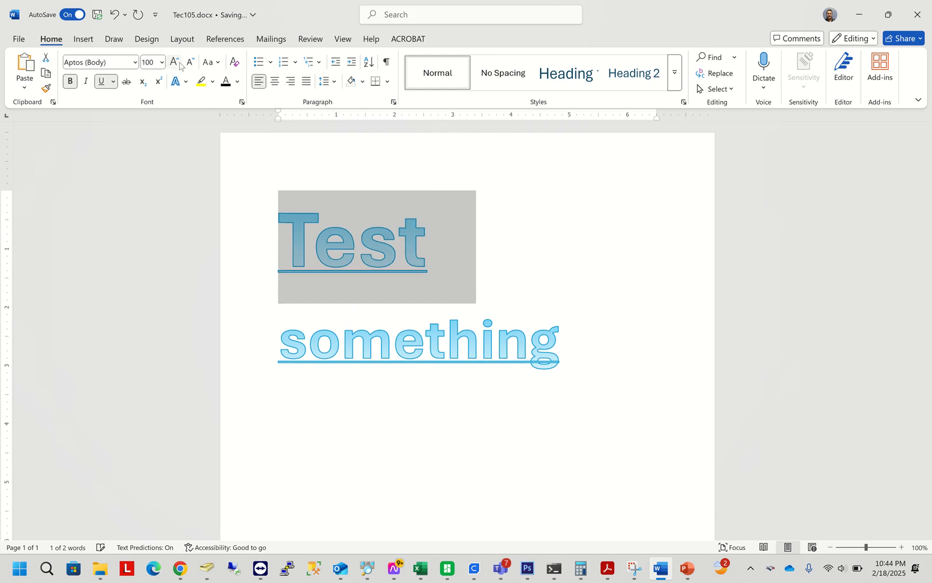
Step: Shrink the font size of "Test" stepwise to 36 pt
{"action": "left_click", "coordinate": [191, 65]}
{"action": "left_click", "coordinate": [191, 64]}
{"action": "left_click", "coordinate": [190, 64]}
{"action": "left_click", "coordinate": [191, 64]}
{"action": "left_click", "coordinate": [190, 64]}
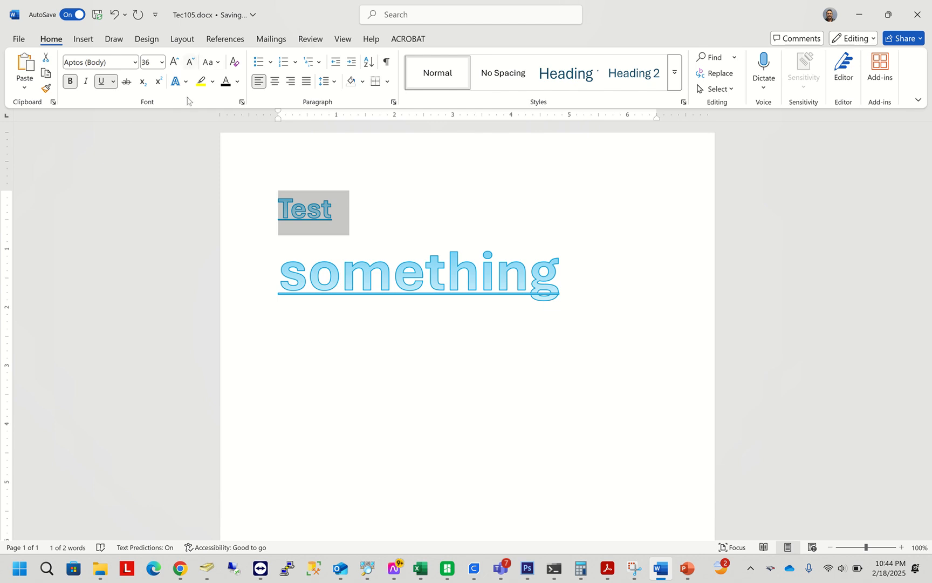
Step: Change the case of the selected word "Test" to UPPERCASE
{"action": "left_click", "coordinate": [217, 62]}
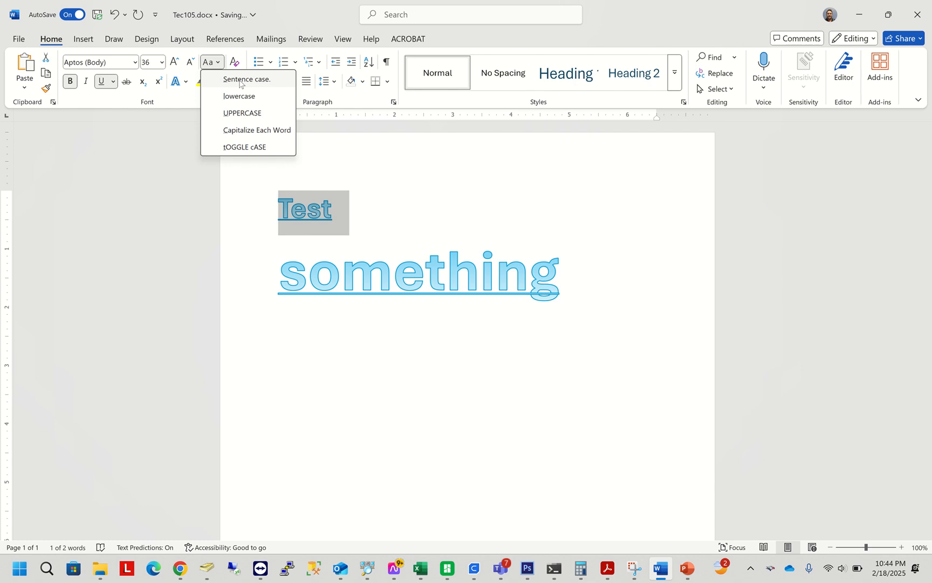
{"action": "left_click", "coordinate": [230, 114]}
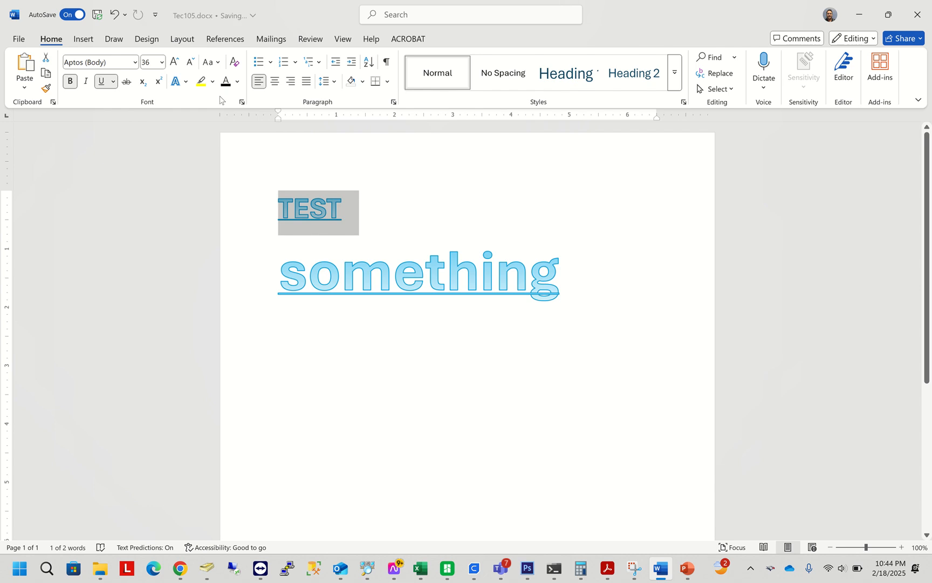
{"action": "left_click", "coordinate": [216, 64]}
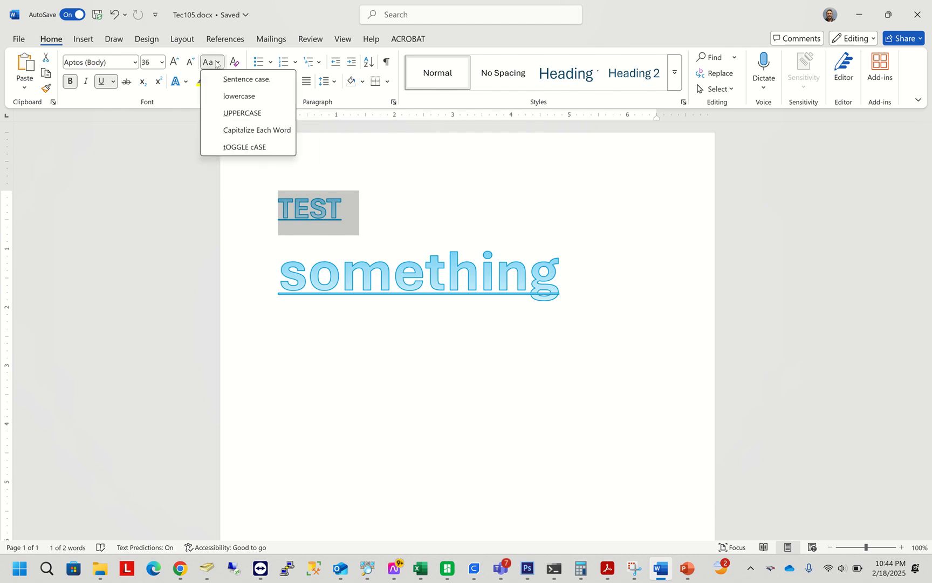
{"action": "left_click", "coordinate": [385, 222]}
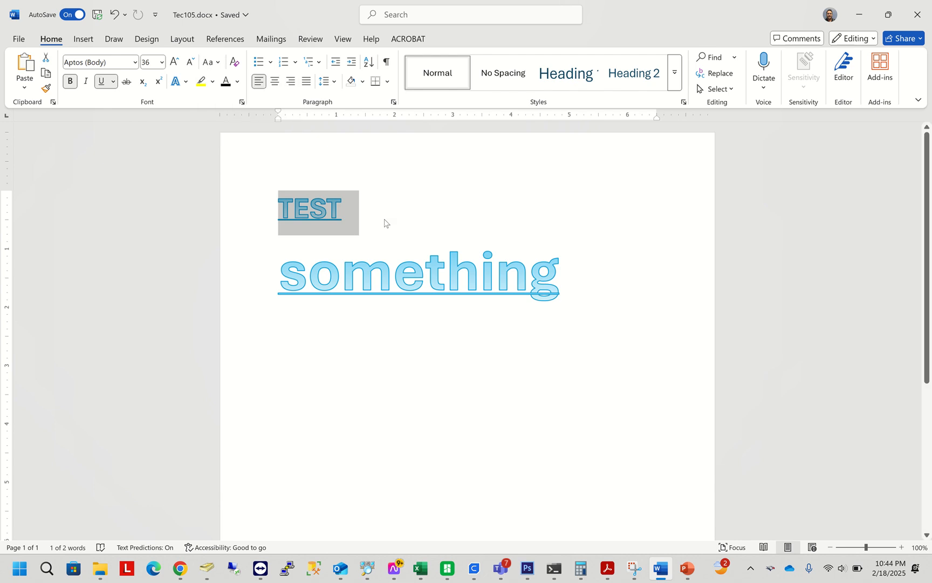
Step: Join "something" onto the "TEST" line and apply Capitalize Each Word to the whole line
{"action": "left_click", "coordinate": [378, 219]}
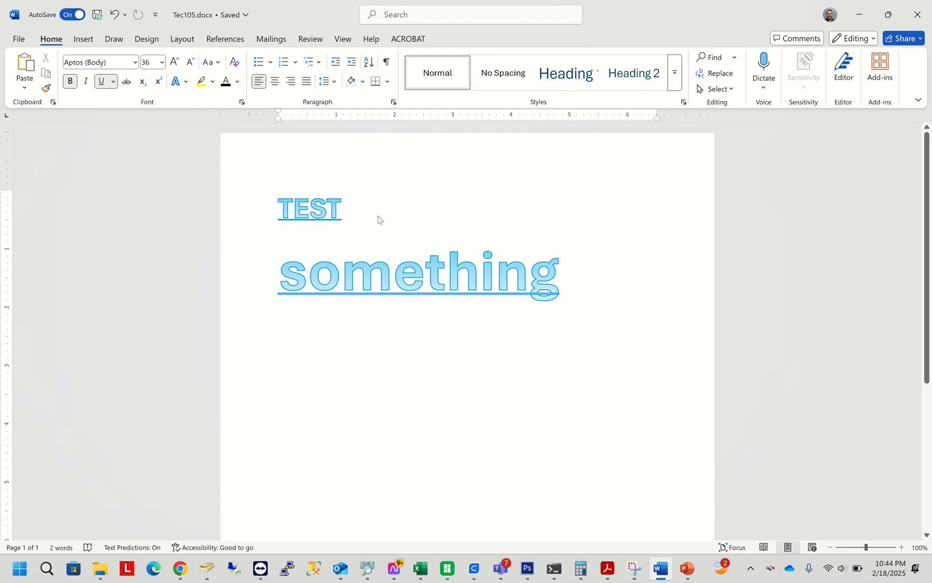
{"action": "key", "text": "Delete"}
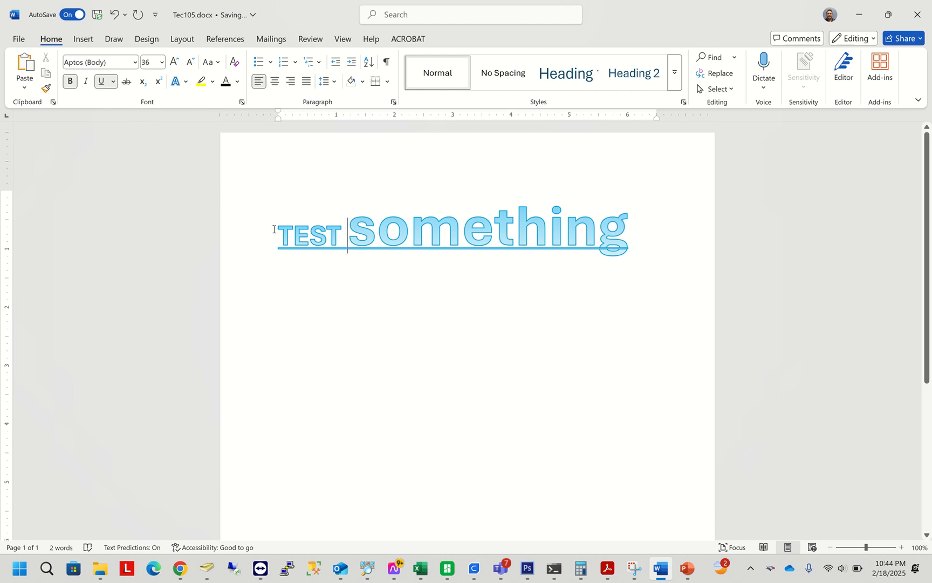
{"action": "left_click_drag", "start_coordinate": [284, 233], "coordinate": [499, 252]}
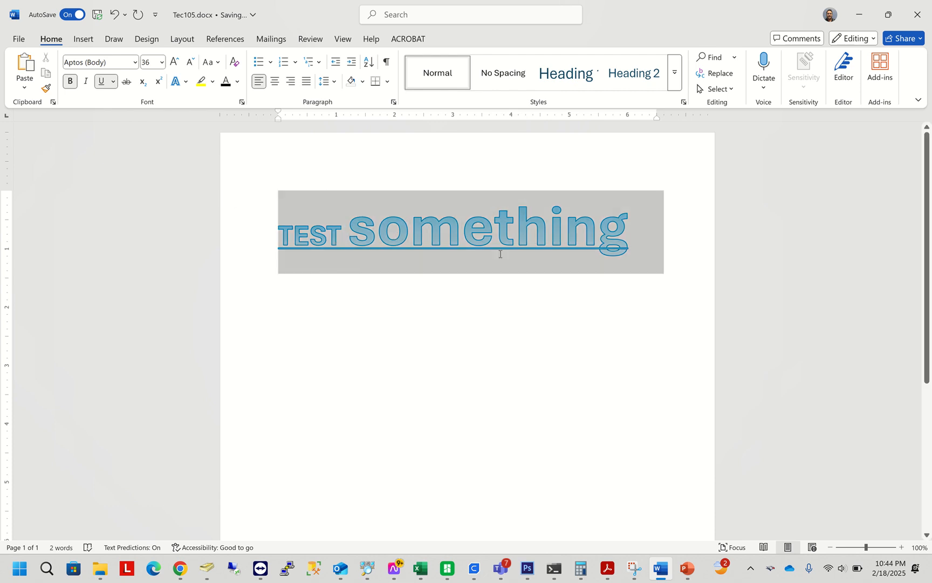
{"action": "left_click", "coordinate": [214, 62]}
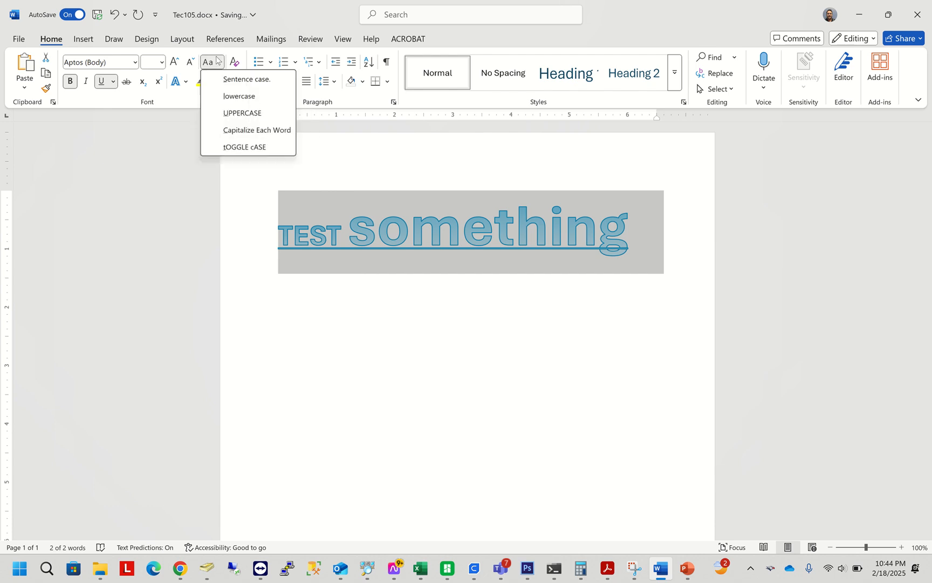
{"action": "left_click", "coordinate": [244, 130]}
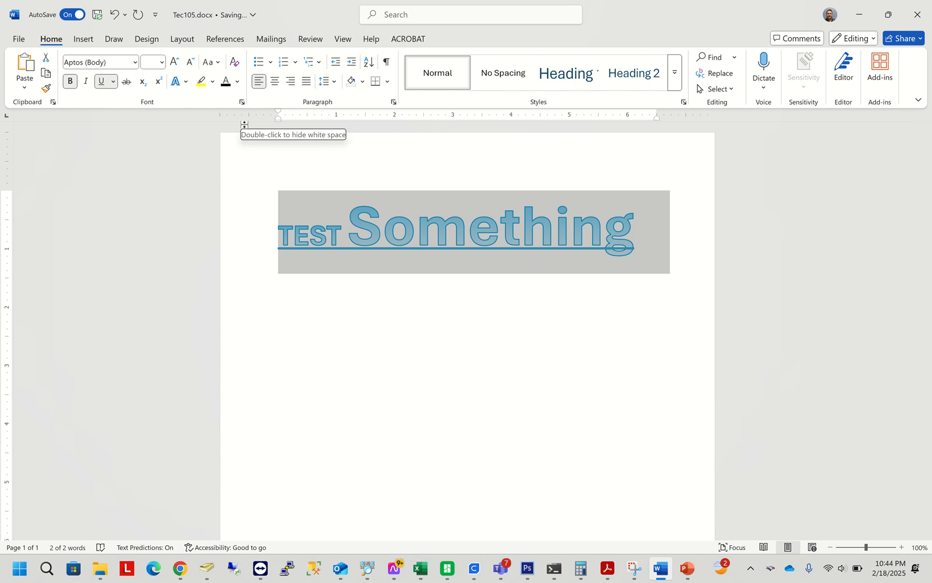
Step: Change the whole line to UPPERCASE, then convert it to Sentence case
{"action": "left_click", "coordinate": [219, 62]}
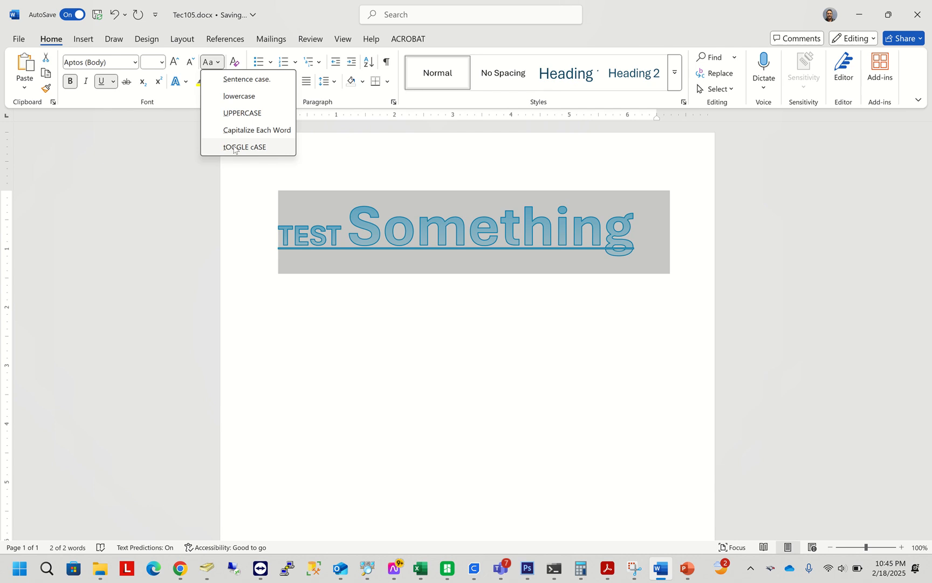
{"action": "left_click", "coordinate": [245, 113]}
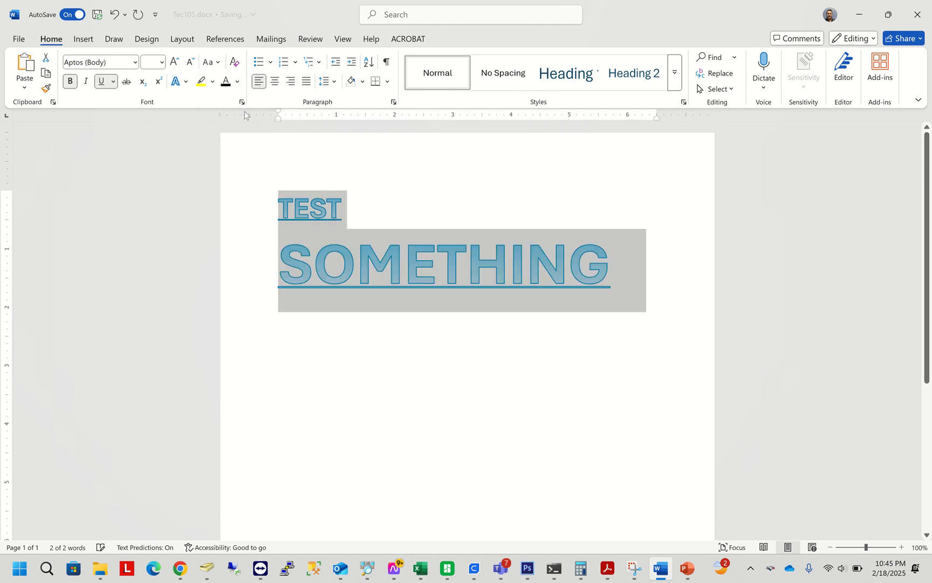
{"action": "left_click", "coordinate": [215, 66]}
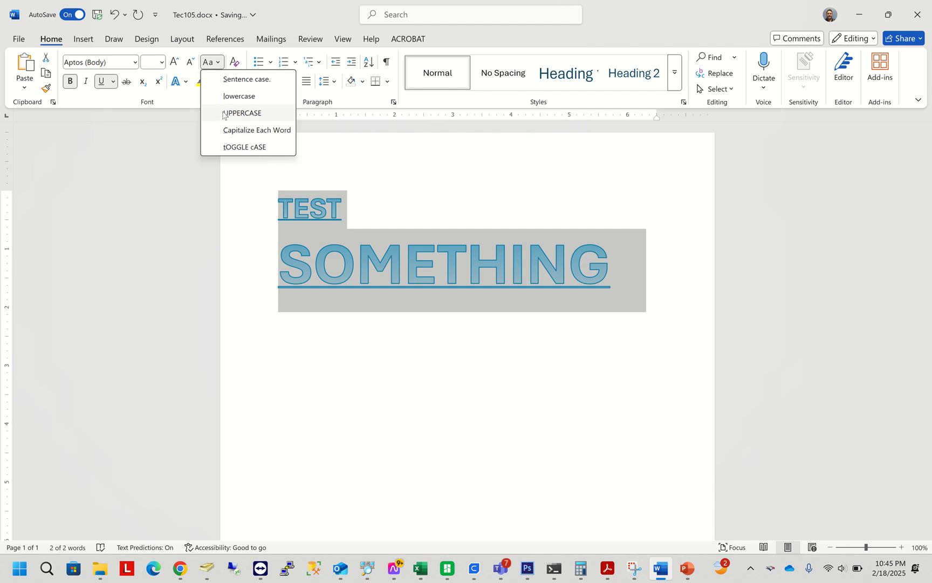
{"action": "left_click", "coordinate": [240, 80]}
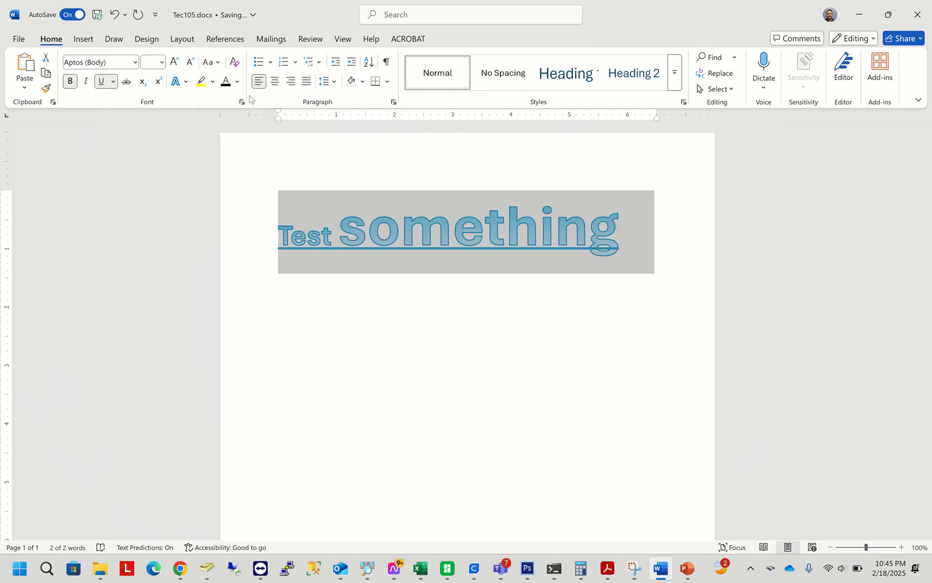
Step: Apply tOGGLE cASE to the whole line, then apply Sentence case to it
{"action": "left_click", "coordinate": [219, 66]}
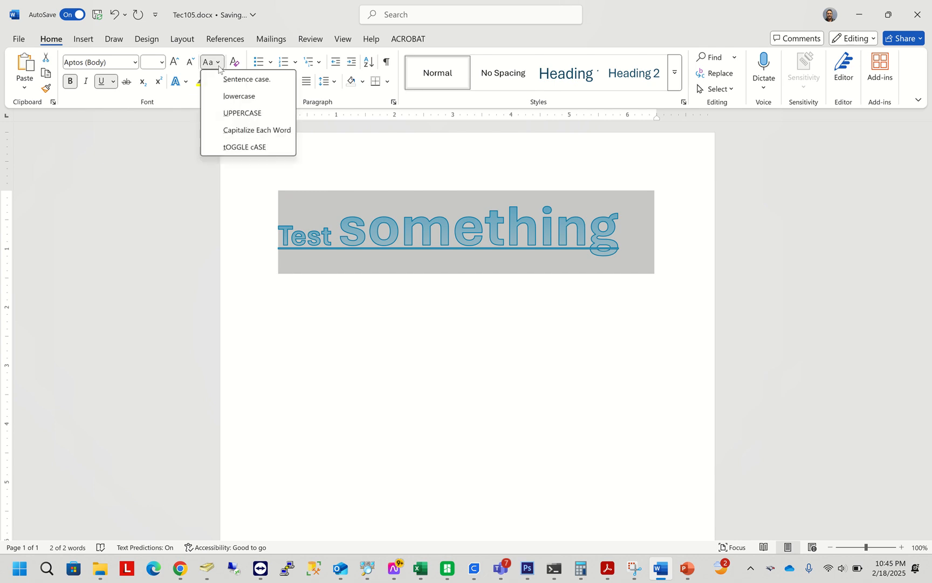
{"action": "left_click", "coordinate": [228, 152]}
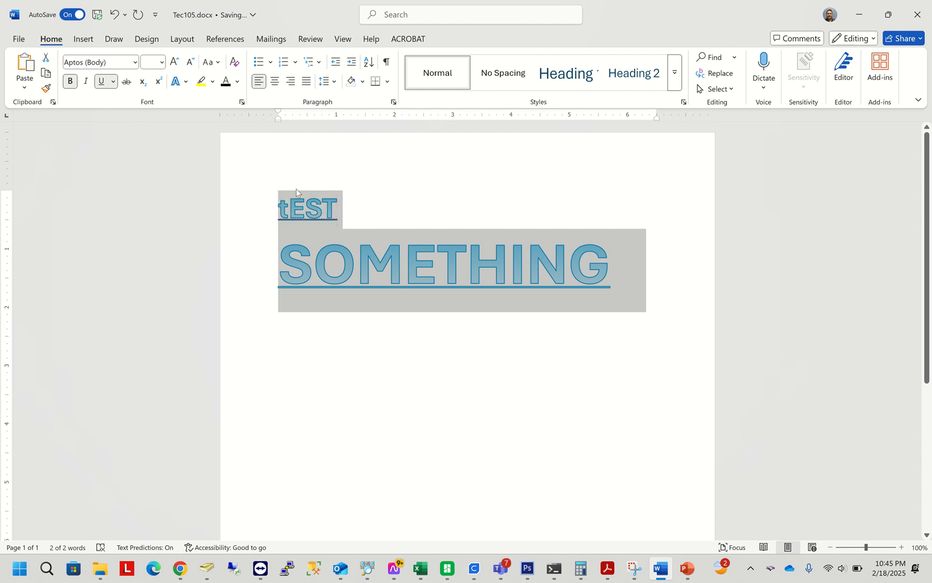
{"action": "left_click", "coordinate": [214, 63]}
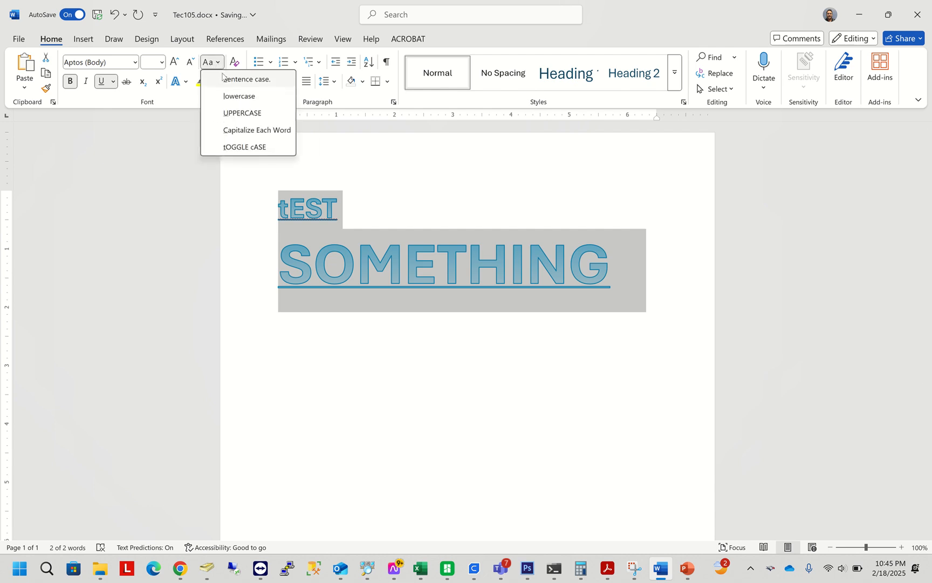
{"action": "left_click", "coordinate": [226, 79]}
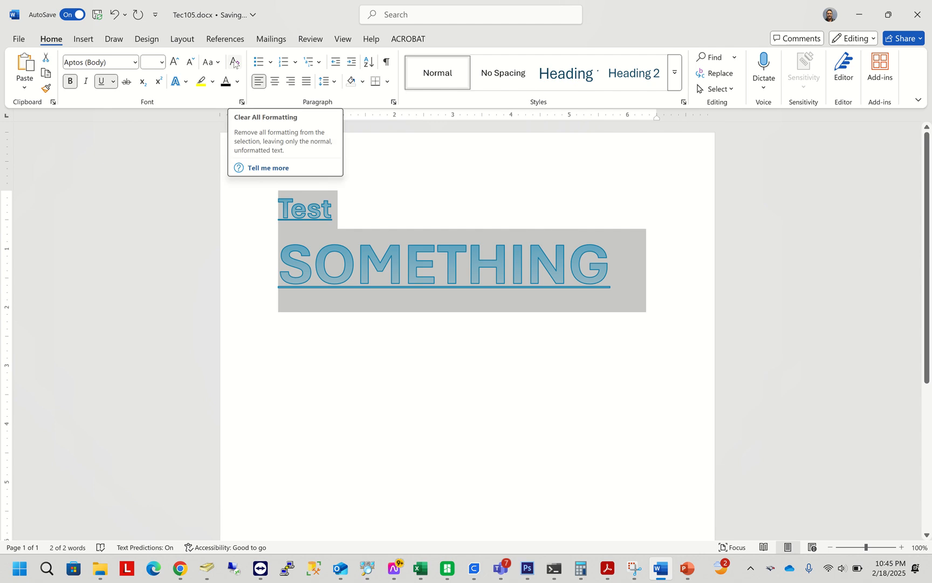
Step: Clear all formatting from both selected words and browse the text effects, including the Shadow and Glow options
{"action": "left_click", "coordinate": [235, 63]}
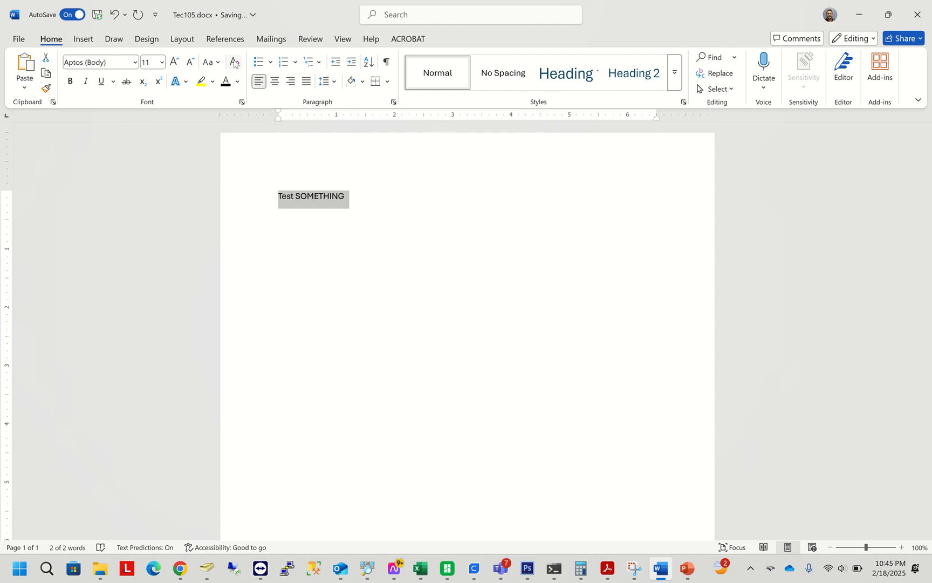
{"action": "left_click", "coordinate": [187, 84]}
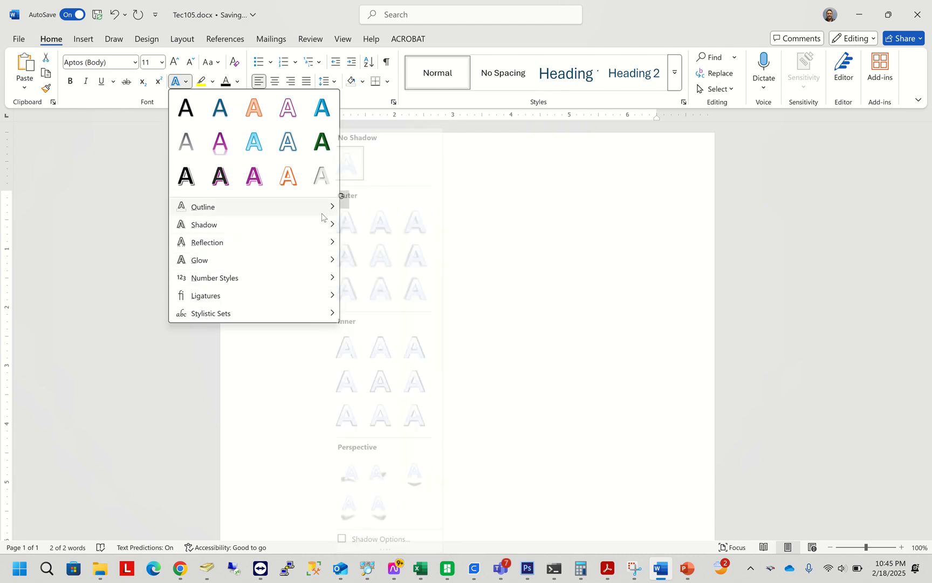
{"action": "mouse_move", "coordinate": [311, 203]}
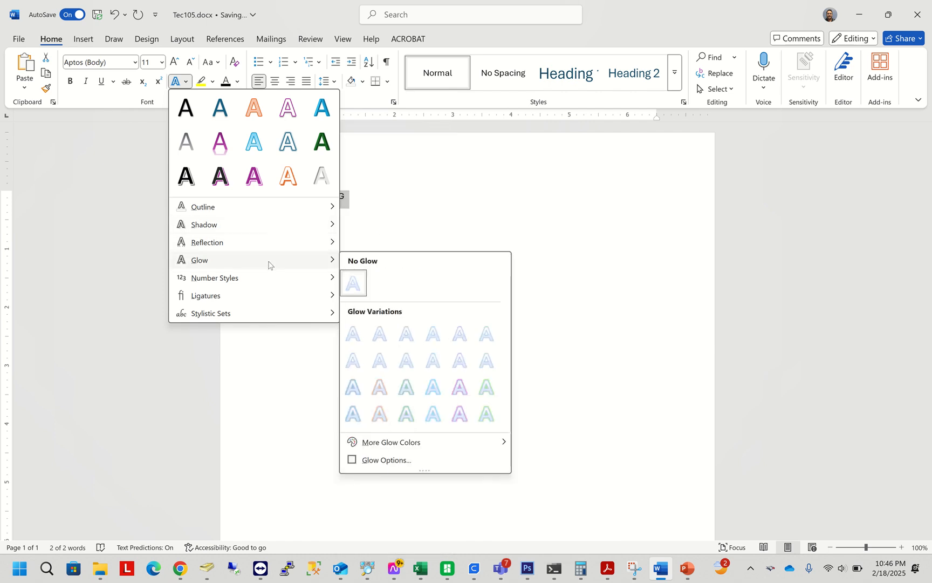
{"action": "left_click", "coordinate": [235, 21]}
{"action": "left_click", "coordinate": [55, 221]}
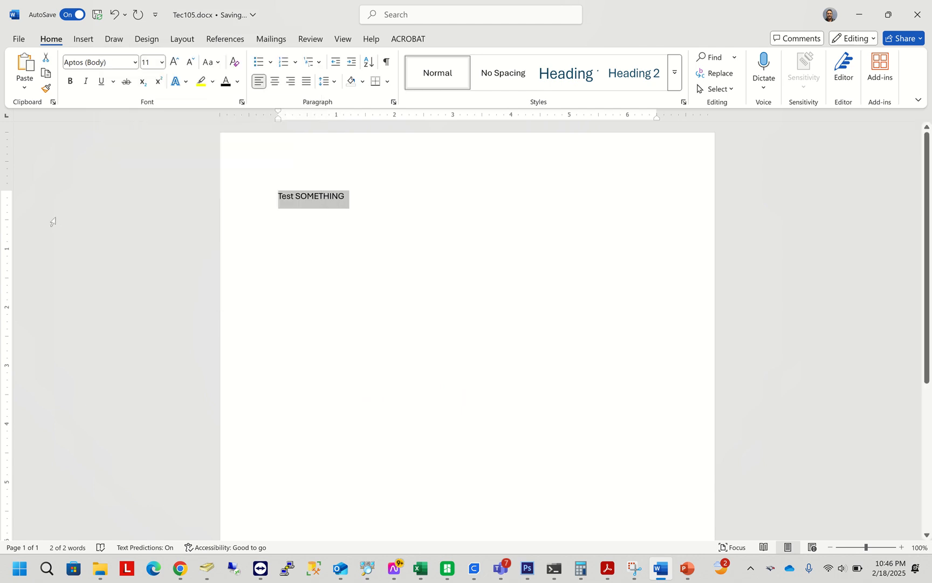
Step: Highlight the "Test SOMETHING" line in blue and set its font color to white
{"action": "left_click", "coordinate": [213, 83]}
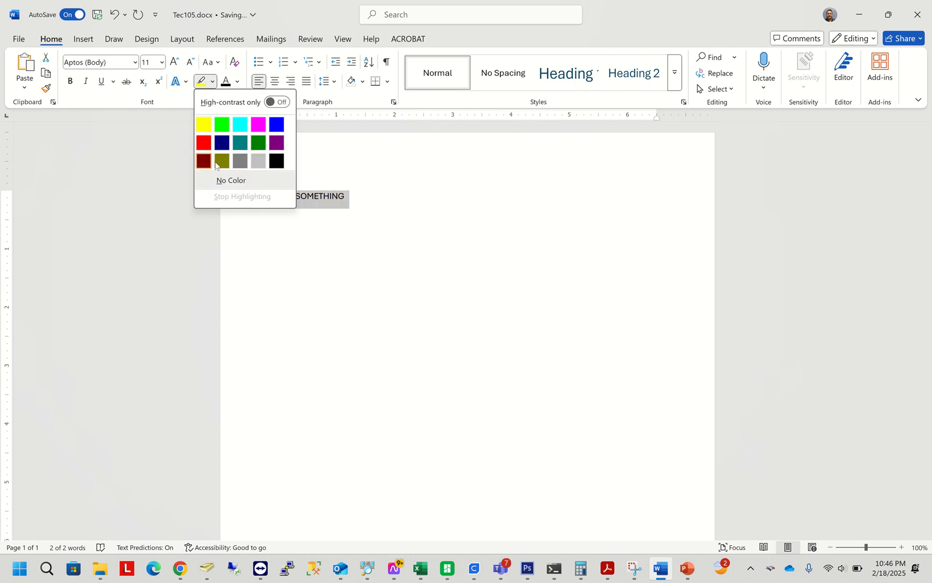
{"action": "left_click", "coordinate": [283, 126]}
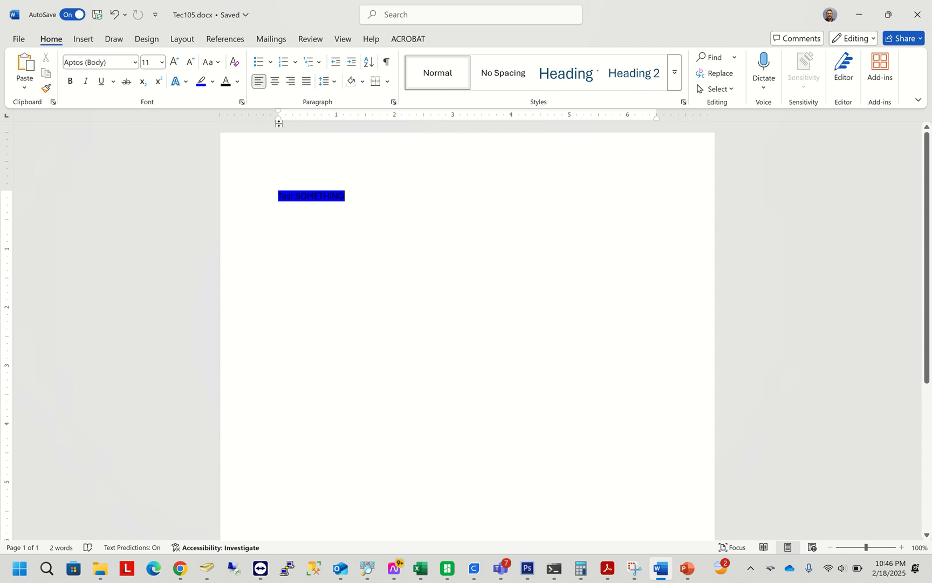
{"action": "left_click", "coordinate": [235, 85]}
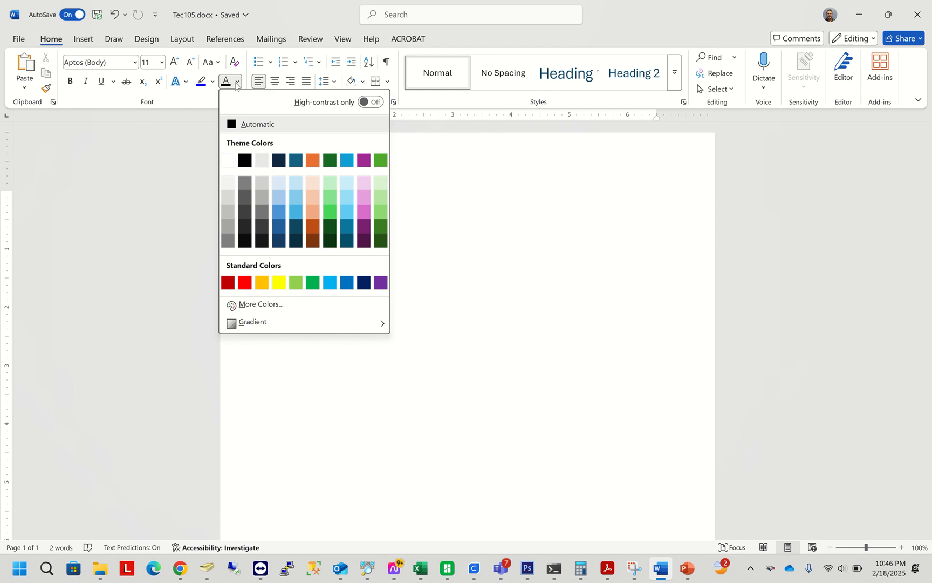
{"action": "left_click", "coordinate": [228, 160]}
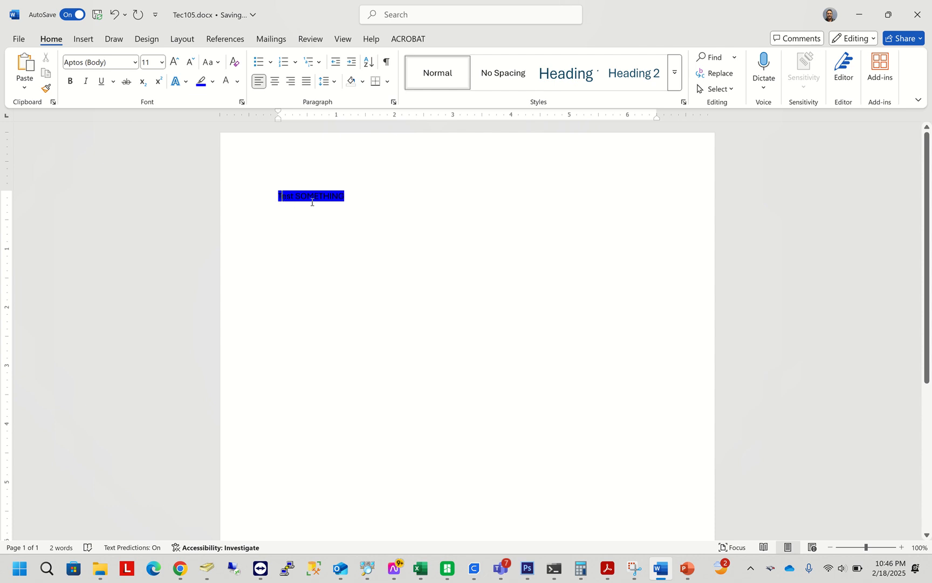
{"action": "left_click", "coordinate": [237, 82]}
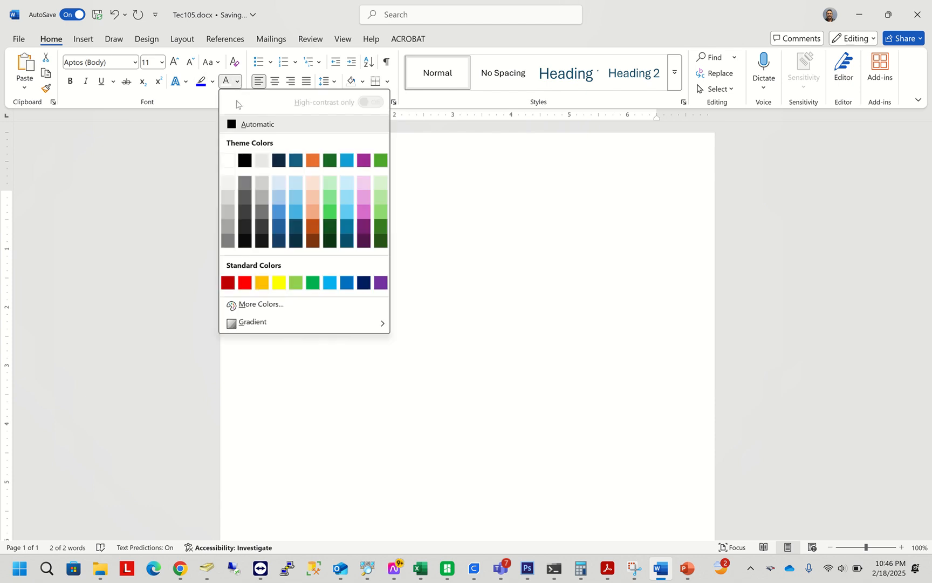
{"action": "left_click", "coordinate": [231, 162]}
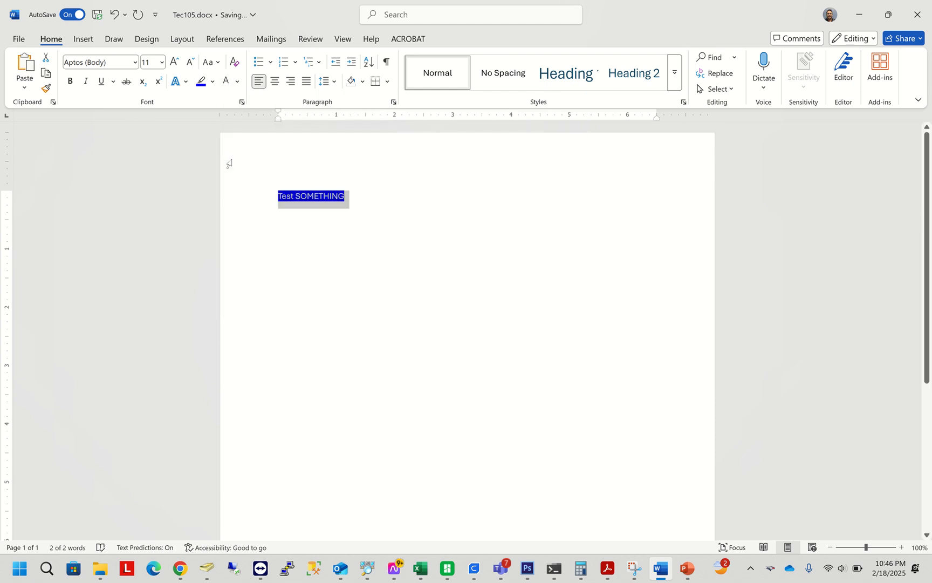
Step: Change the font color of the "Test SOMETHING" line to standard yellow
{"action": "scroll", "coordinate": [228, 163], "scroll_direction": "up", "scroll_amount": 1}
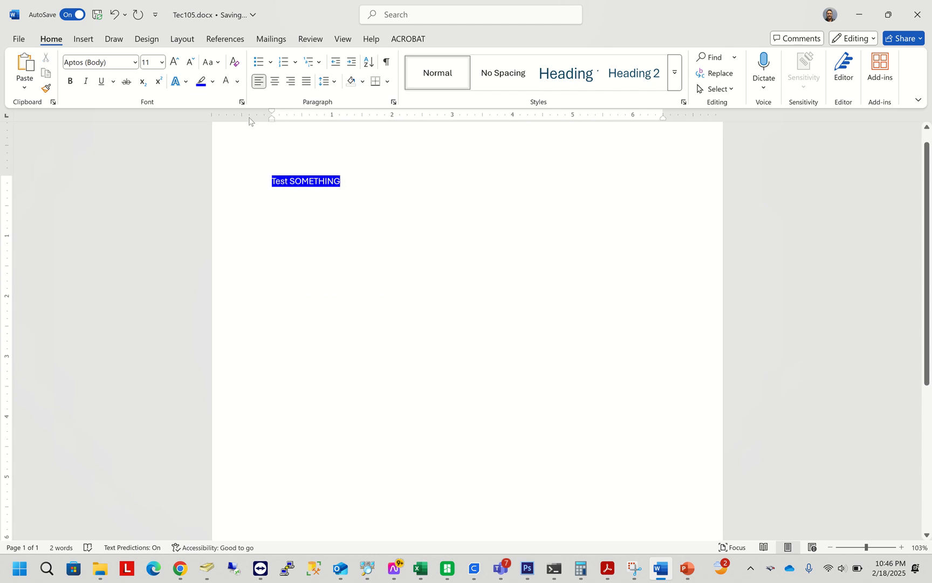
{"action": "left_click", "coordinate": [236, 82]}
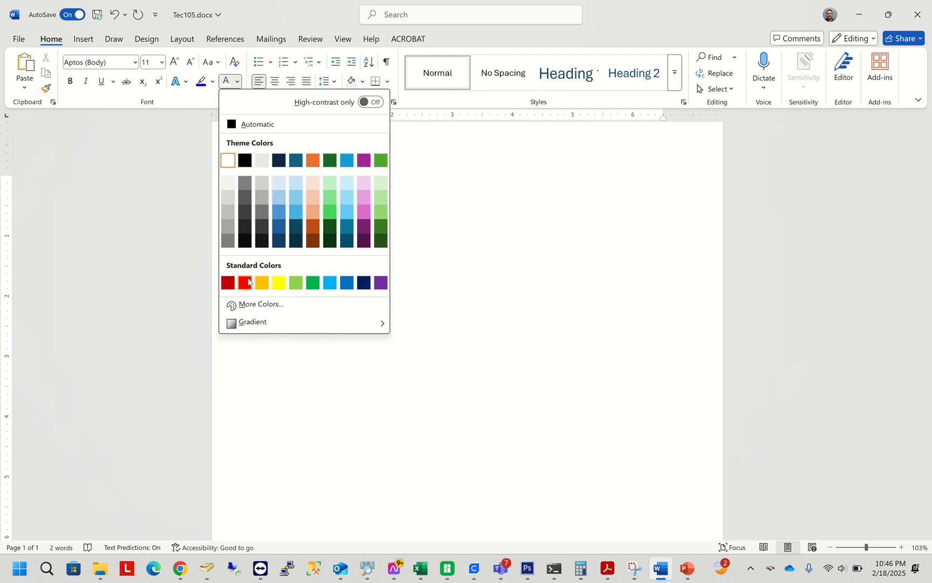
{"action": "left_click", "coordinate": [278, 282]}
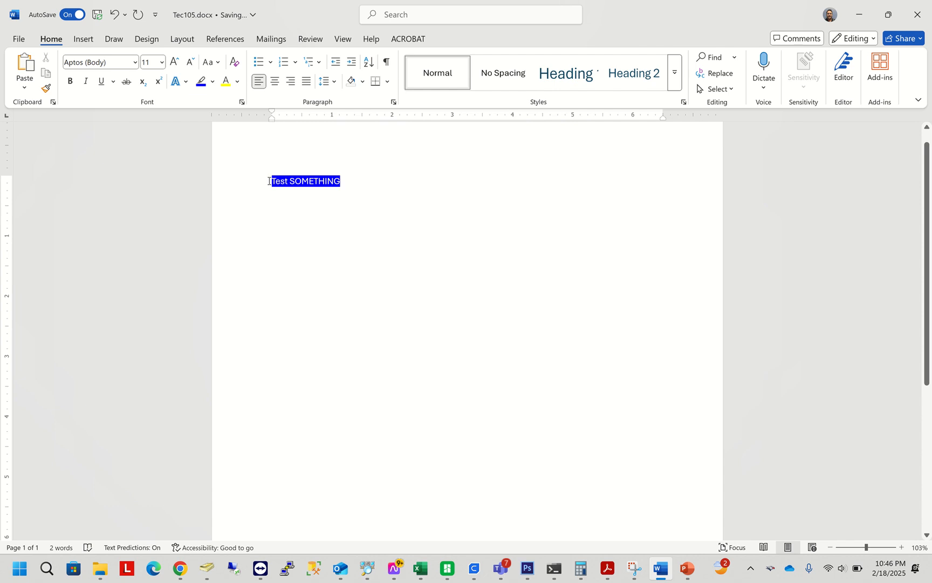
{"action": "left_click_drag", "start_coordinate": [271, 181], "coordinate": [340, 182]}
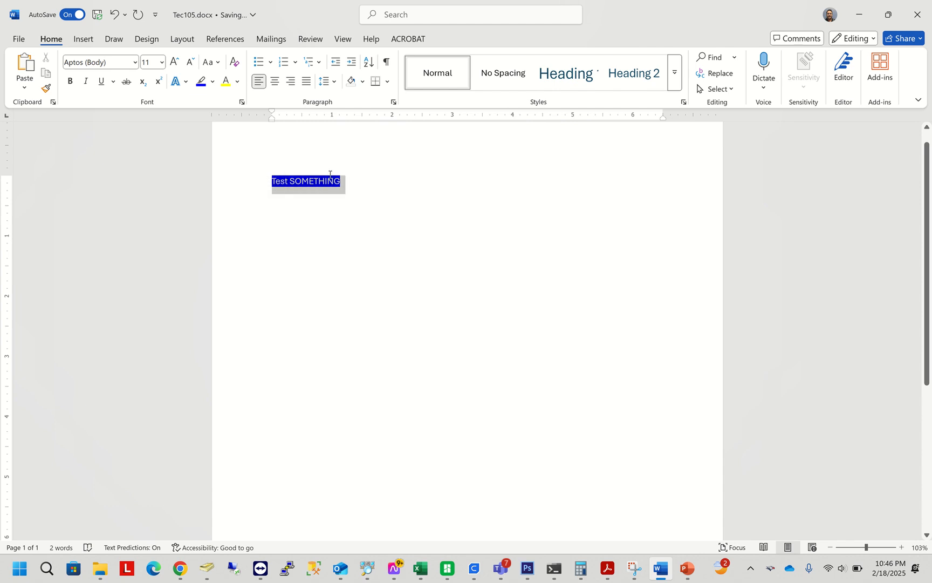
{"action": "left_click", "coordinate": [226, 85]}
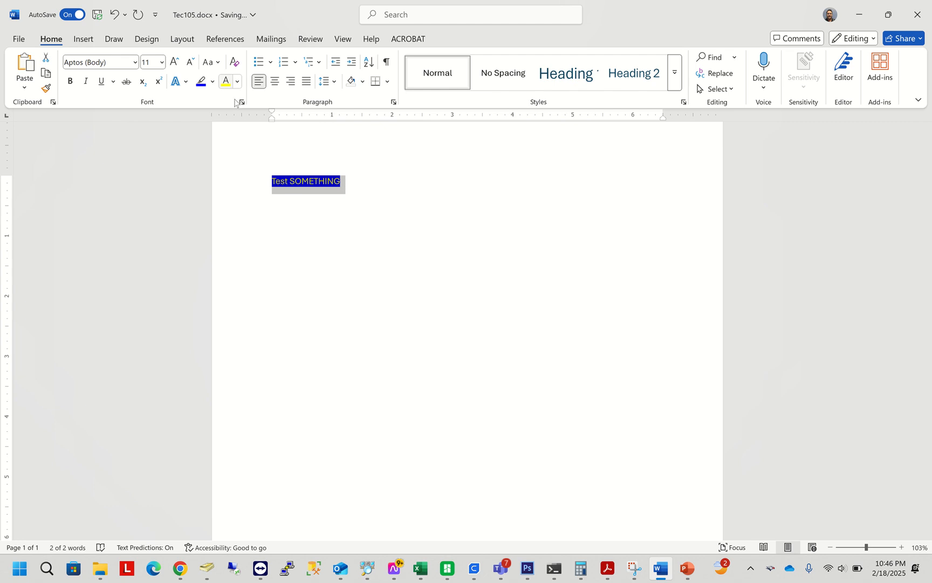
Step: Add two lines reading "Text 2" and "Tex3" below the "Test SOMETHING" line
{"action": "left_click", "coordinate": [317, 239]}
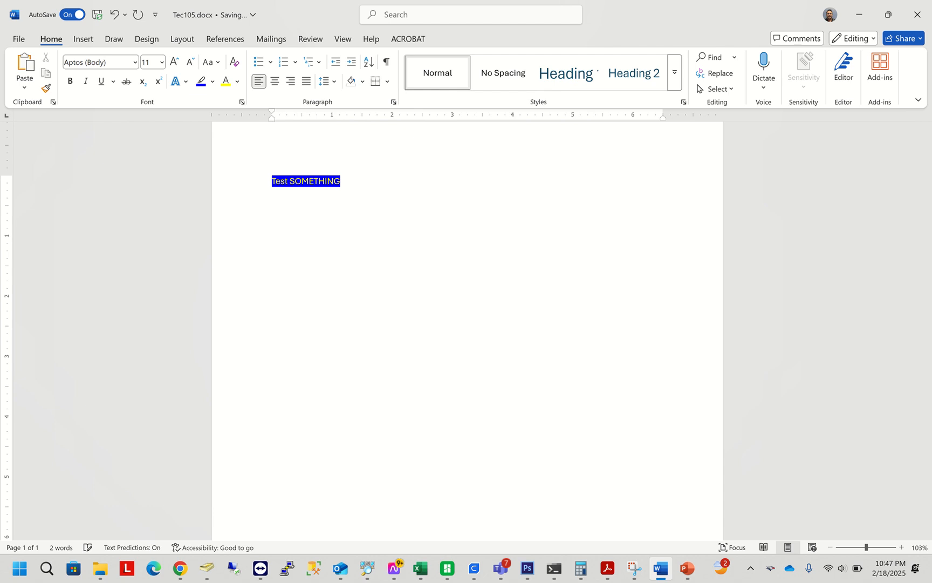
{"action": "type", "text": "Text 2"}
{"action": "key", "text": "Return"}
{"action": "type", "text": "tex"}
Step: Clear all formatting from the three lines and remove the highlight by choosing No Color
{"action": "left_click_drag", "start_coordinate": [322, 216], "coordinate": [248, 170]}
{"action": "left_click", "coordinate": [234, 65]}
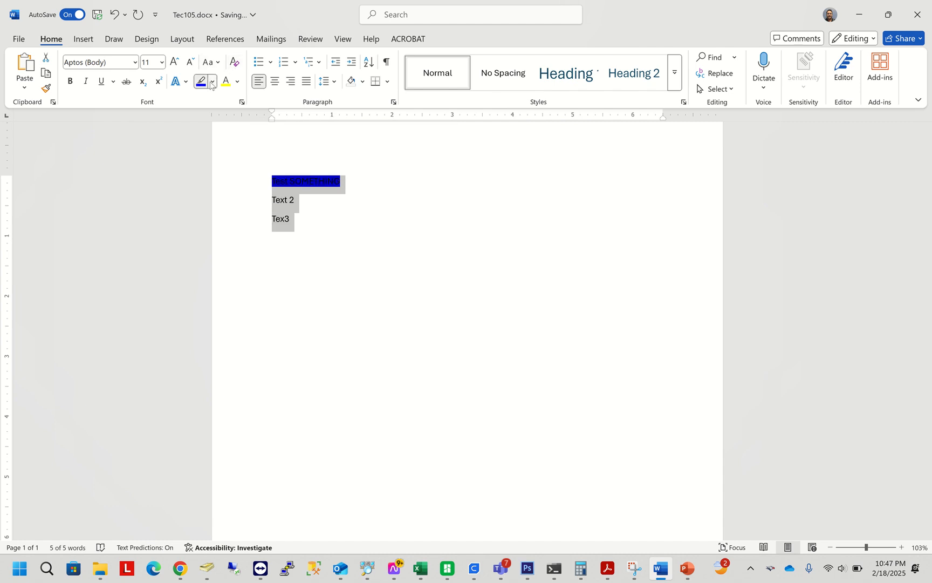
{"action": "left_click", "coordinate": [212, 81]}
{"action": "left_click", "coordinate": [231, 180]}
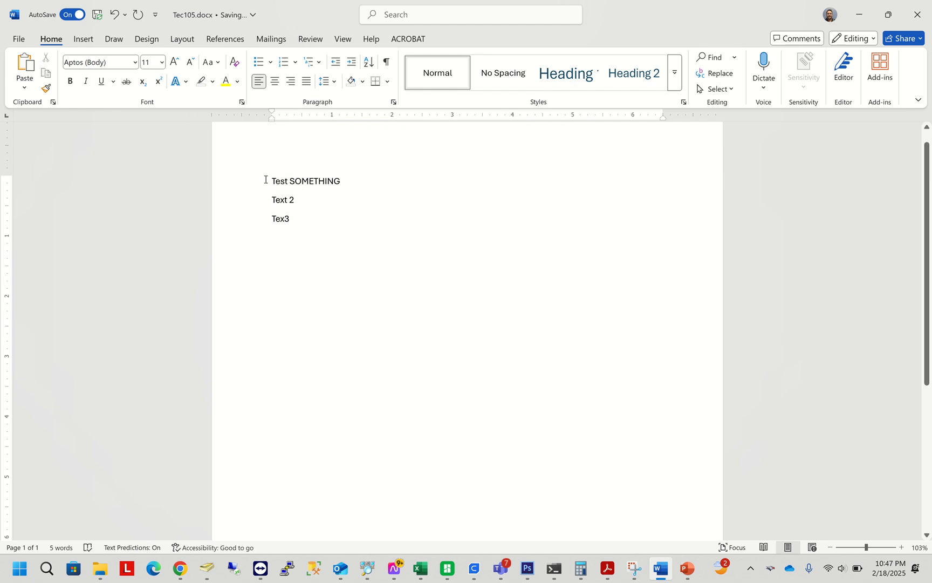
Step: Try bullets on the three lines, remove them, and make the lines a numbered list instead
{"action": "left_click_drag", "start_coordinate": [304, 219], "coordinate": [273, 182]}
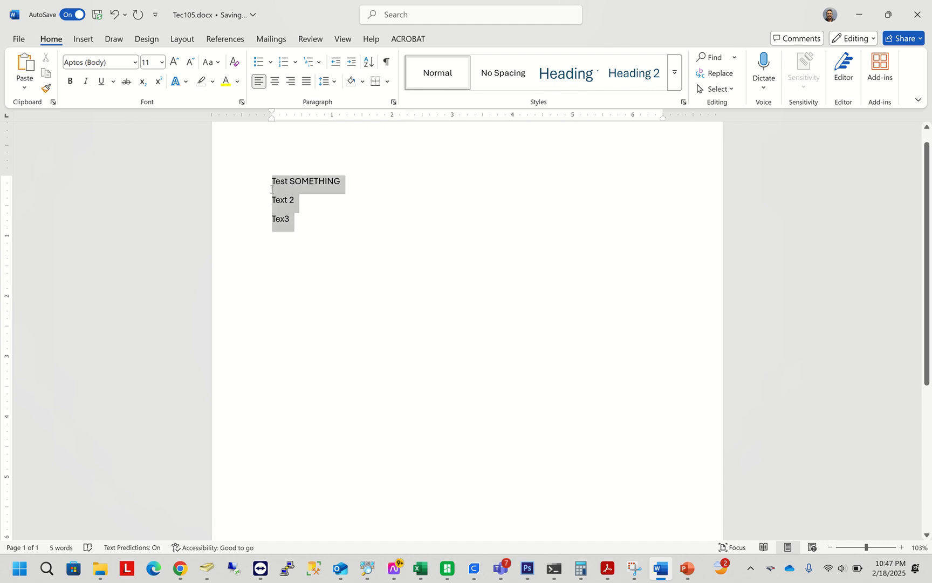
{"action": "left_click", "coordinate": [259, 62]}
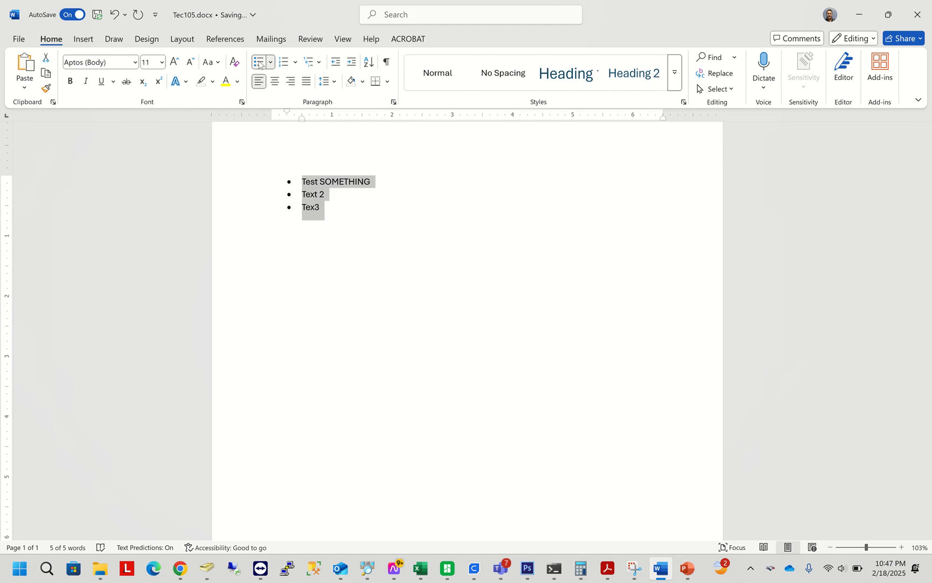
{"action": "left_click", "coordinate": [259, 62]}
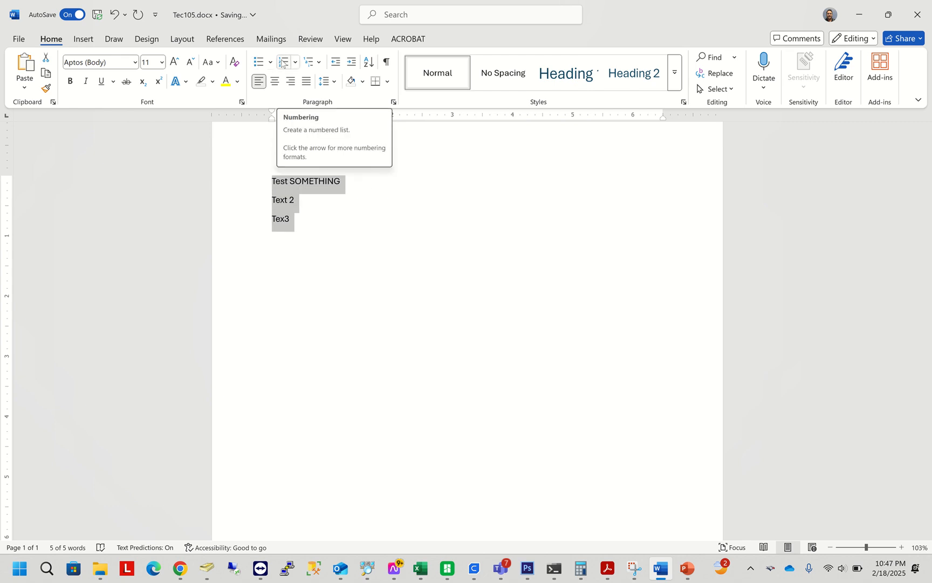
{"action": "left_click", "coordinate": [281, 62]}
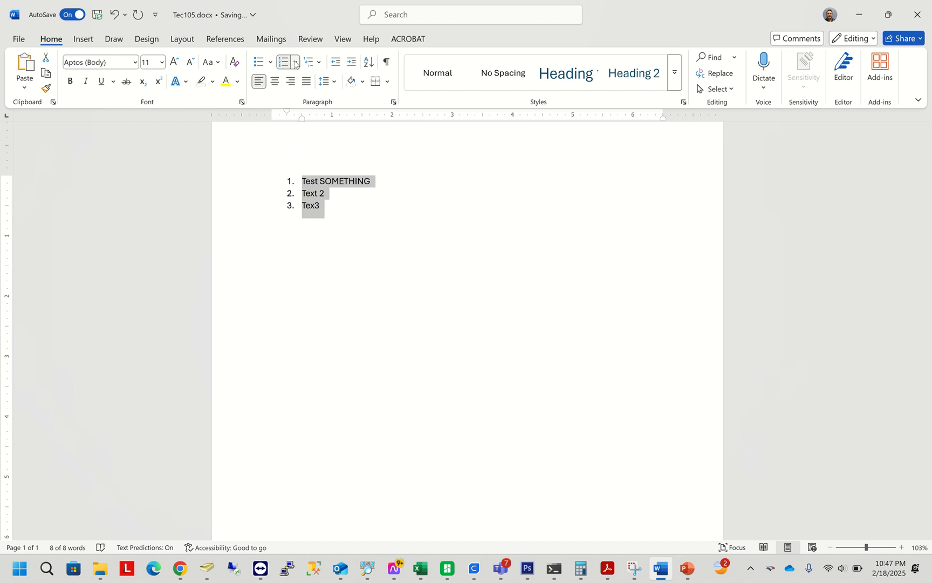
Step: Examine the number formats in the Numbering Library and the symbols in the Bullet Library
{"action": "left_click", "coordinate": [295, 62]}
{"action": "left_click", "coordinate": [296, 63]}
{"action": "left_click", "coordinate": [296, 63]}
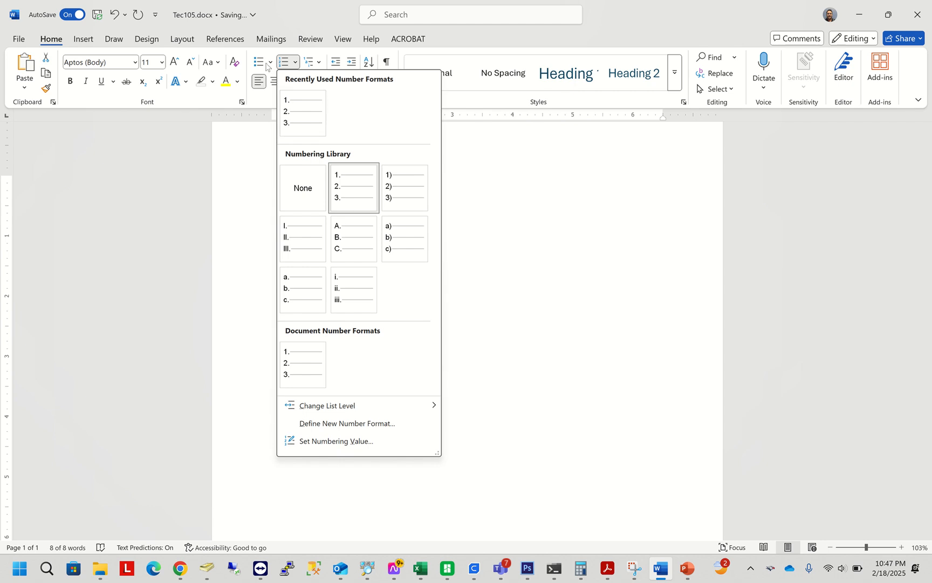
{"action": "left_click", "coordinate": [271, 63]}
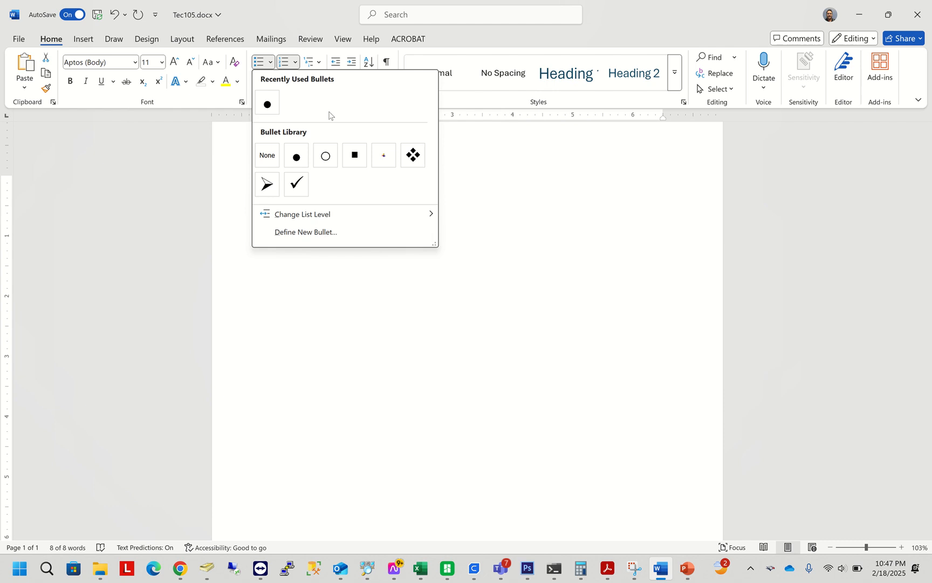
{"action": "left_click", "coordinate": [306, 23]}
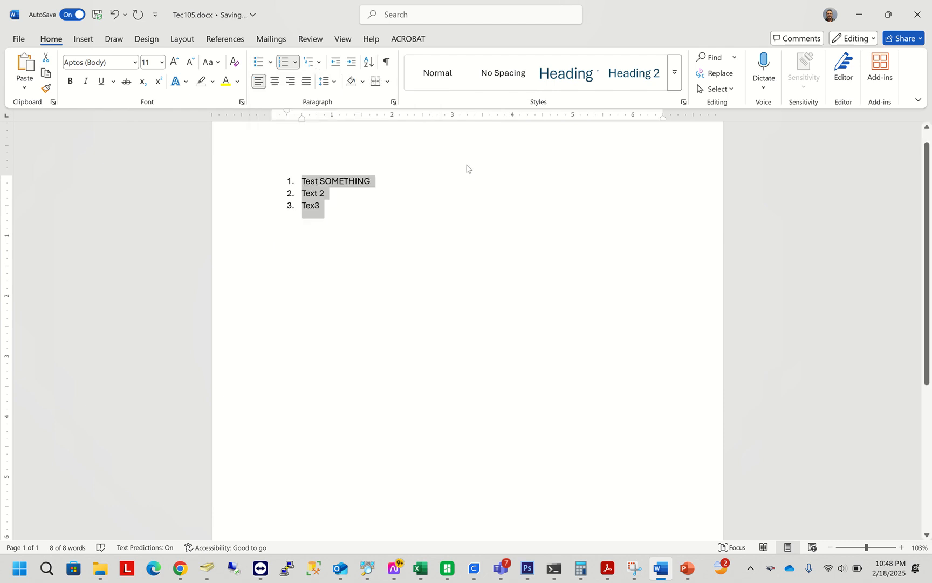
Step: Demote "Text 2" to a sub-item of "Test SOMETHING" and add a second sub-item reading "tesr" below it
{"action": "left_click", "coordinate": [371, 184]}
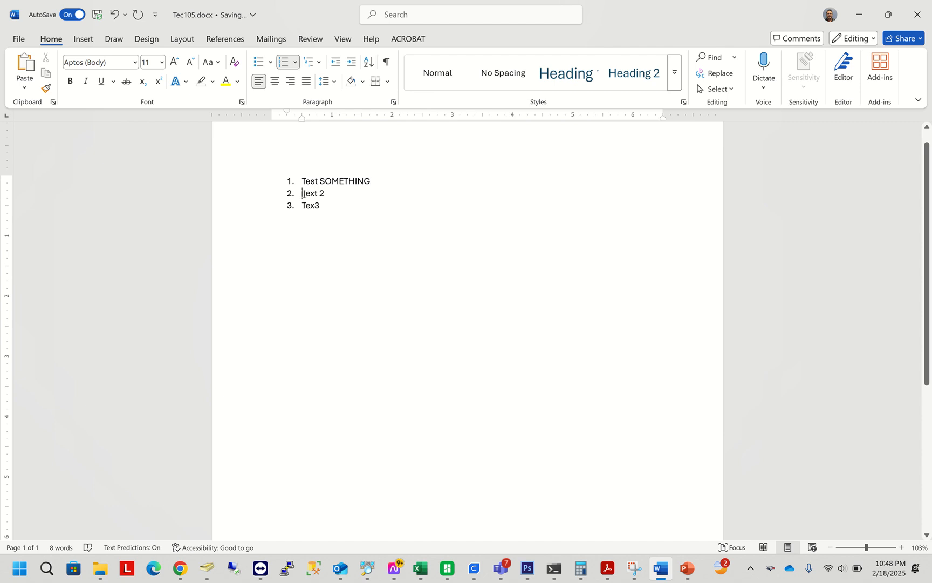
{"action": "key", "text": "Tab"}
{"action": "key", "text": "Return"}
{"action": "key", "text": "shift+Tab"}
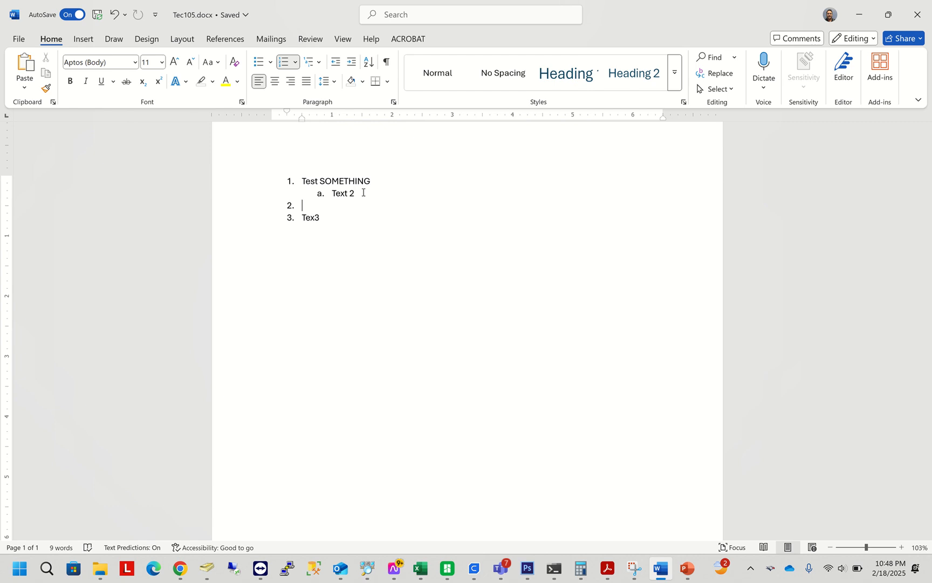
{"action": "key", "text": "Tab"}
{"action": "type", "text": "tesr"}
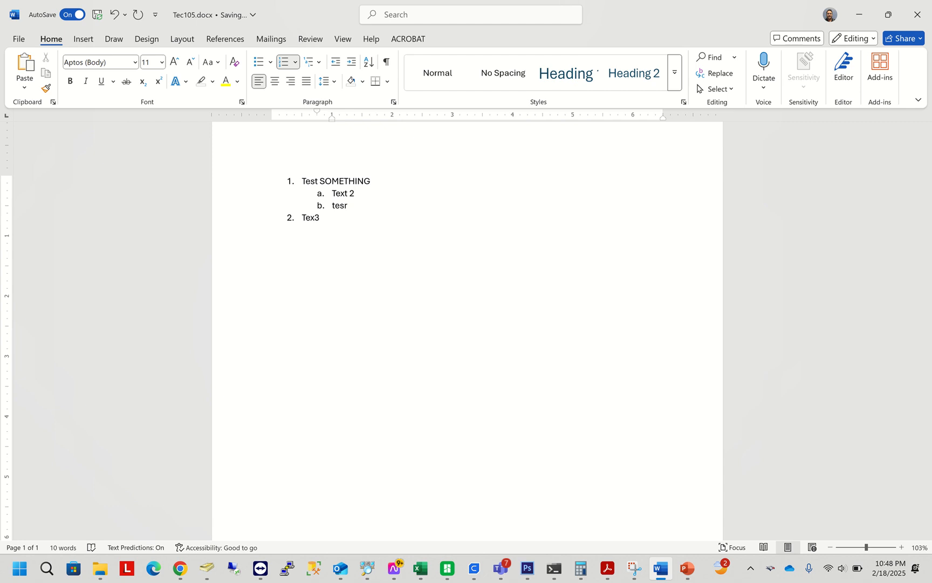
Step: Add an empty main-level item after the sub-items and correct the second sub-item to "Test"
{"action": "key", "text": "Return"}
{"action": "key", "text": "shift+Tab"}
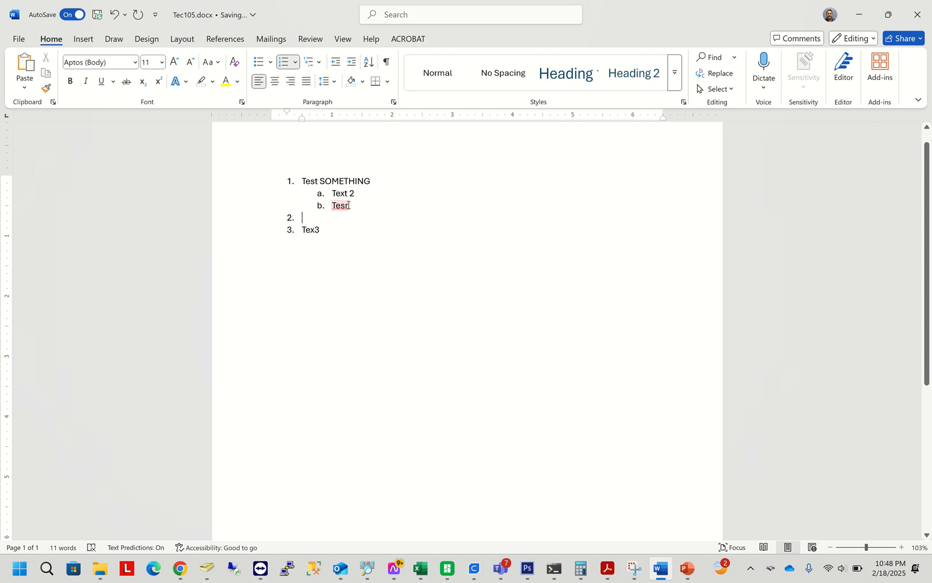
{"action": "left_click", "coordinate": [349, 205]}
{"action": "key", "text": "BackSpace"}
{"action": "type", "text": "t"}
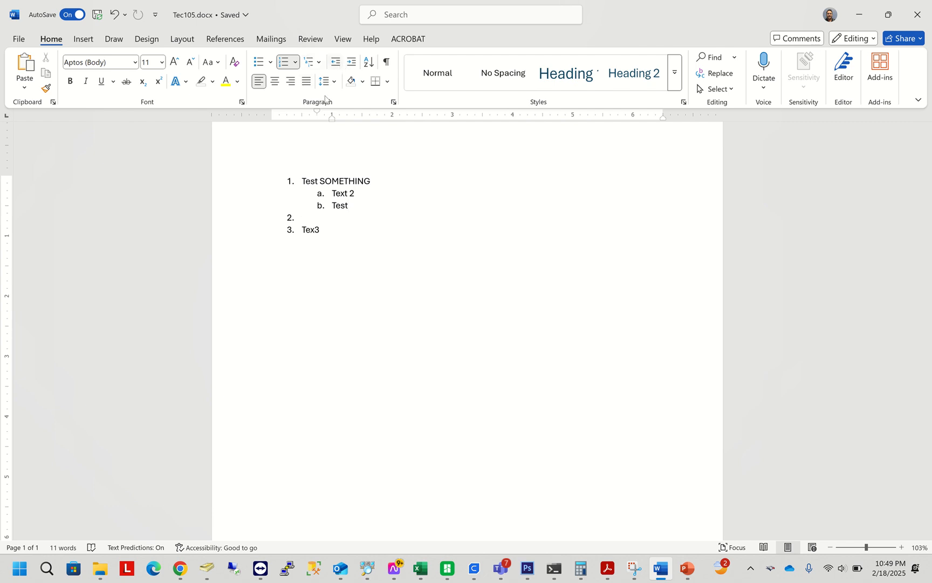
Step: Decrease the indent of the "Test" sub-item by one level, and increase it by two levels to nest it under "Text 2"
{"action": "left_click", "coordinate": [311, 209]}
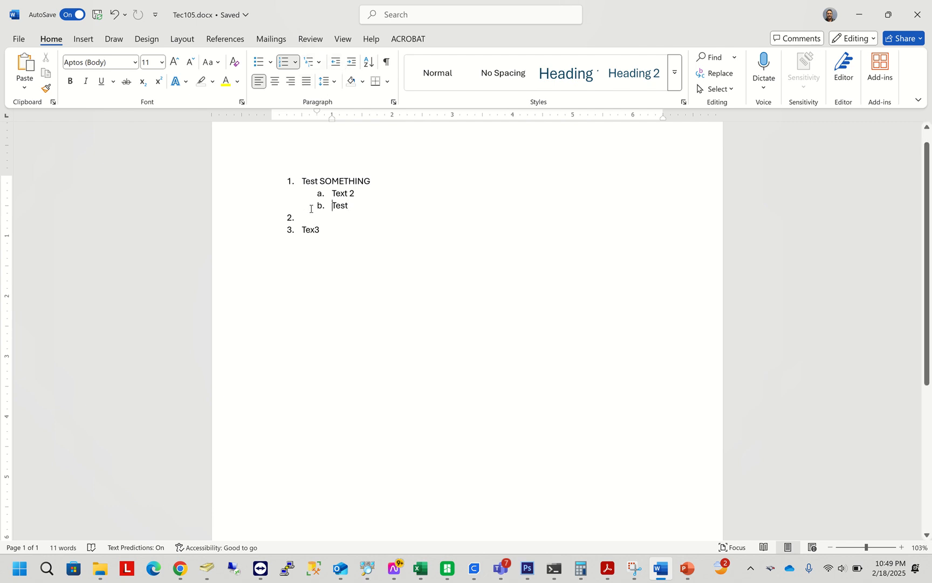
{"action": "left_click", "coordinate": [336, 61]}
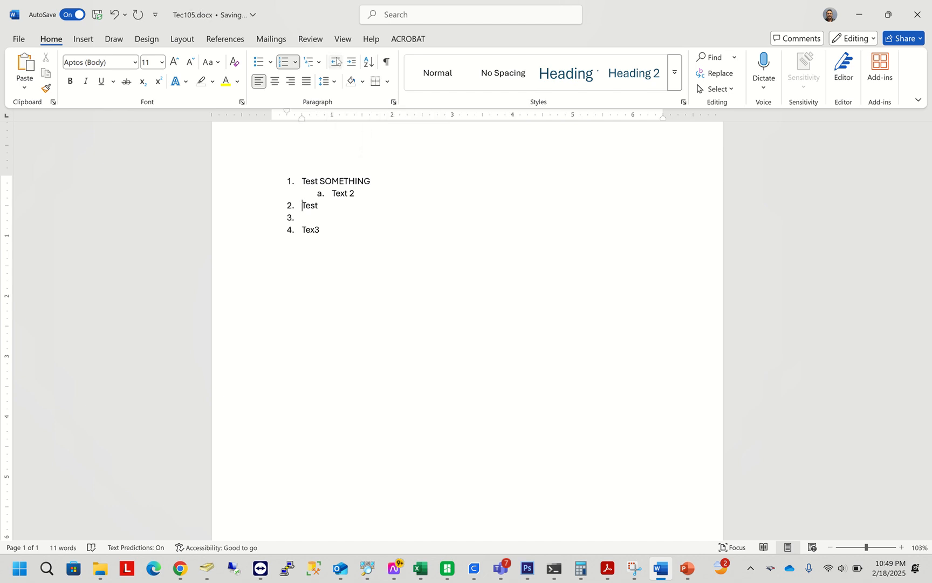
{"action": "left_click", "coordinate": [356, 63]}
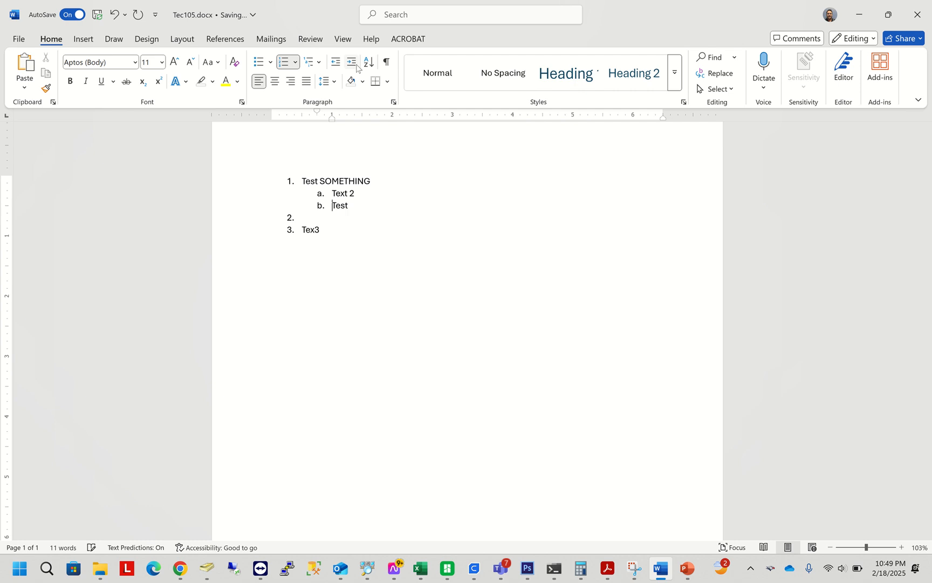
{"action": "left_click", "coordinate": [356, 64]}
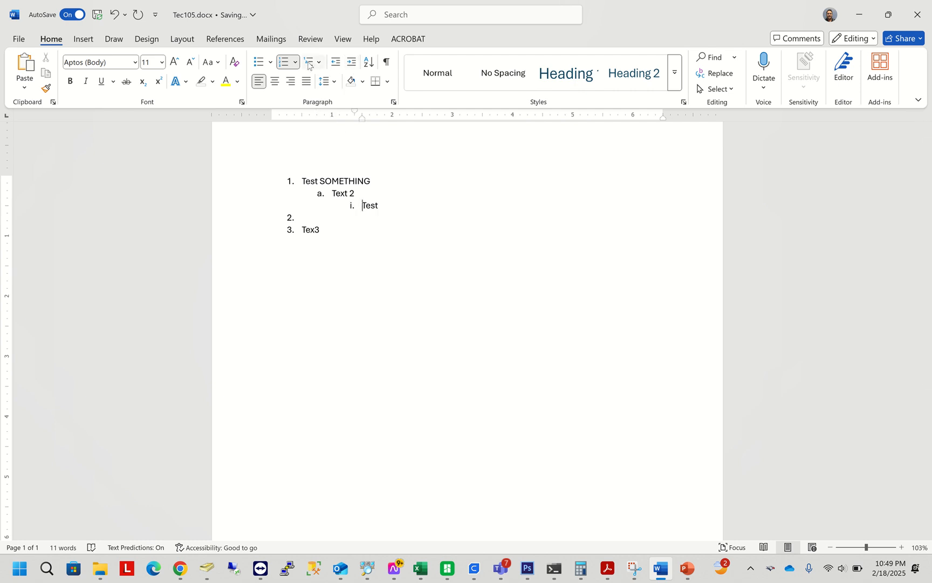
Step: View the Sort Text options for the list, dismiss them without sorting, and show the document's formatting marks
{"action": "left_click", "coordinate": [367, 64]}
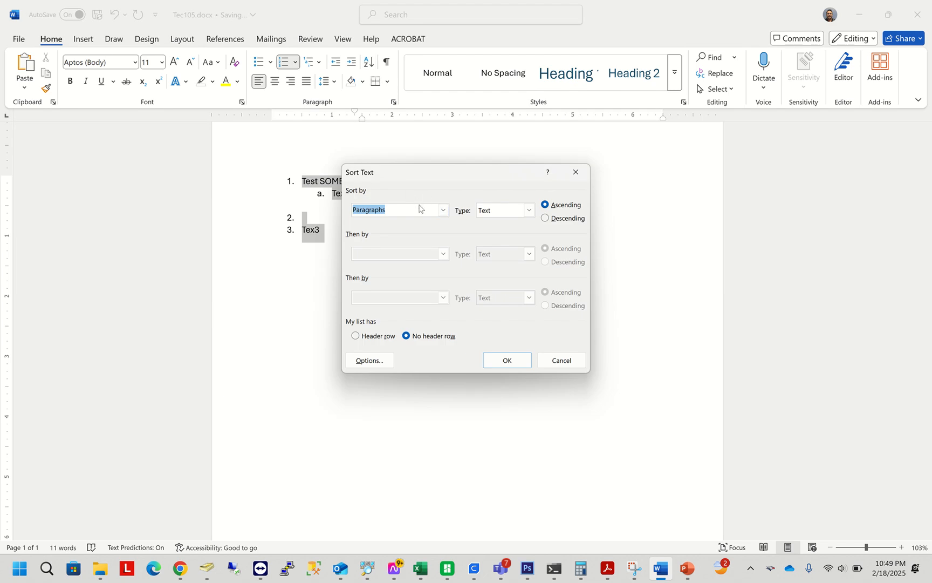
{"action": "left_click", "coordinate": [575, 172]}
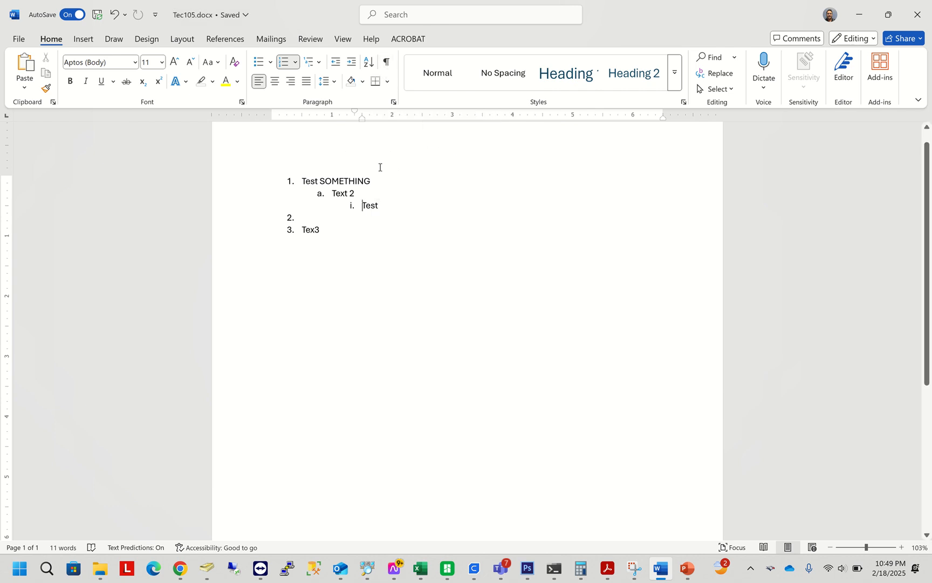
{"action": "left_click", "coordinate": [387, 62]}
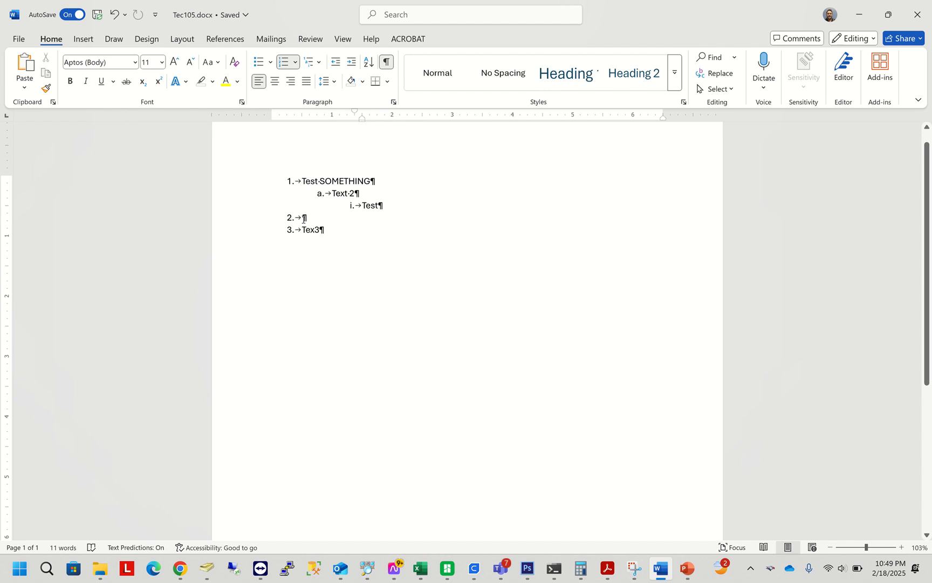
Step: Add an unnumbered paragraph below "Tex3", try tab indents in it and remove them, and insert a manual line break
{"action": "left_click", "coordinate": [324, 226]}
{"action": "key", "text": "Return"}
{"action": "key", "text": "Return"}
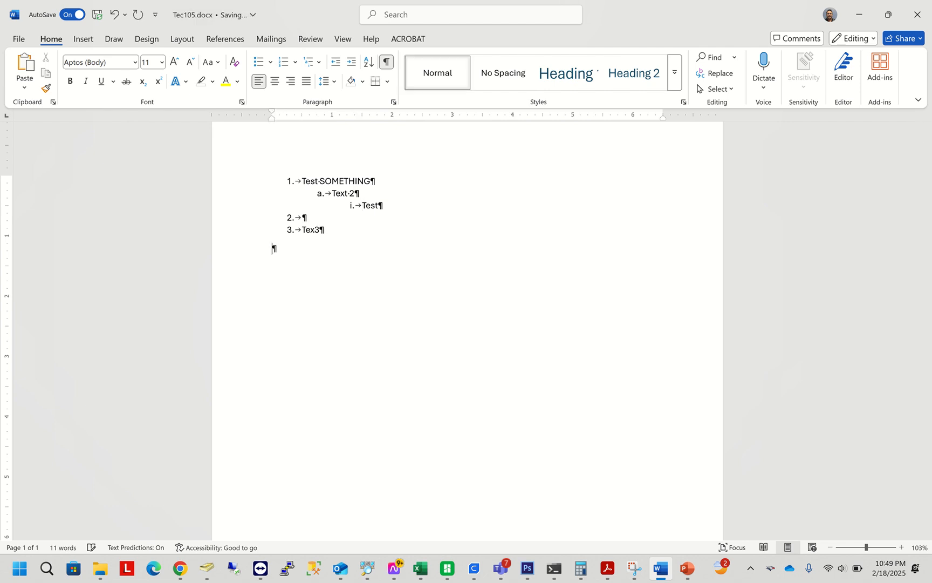
{"action": "key", "text": "Tab"}
{"action": "key", "text": "Tab"}
{"action": "key", "text": "Tab"}
{"action": "key", "text": "BackSpace"}
{"action": "key", "text": "BackSpace"}
{"action": "key", "text": "shift+Return"}
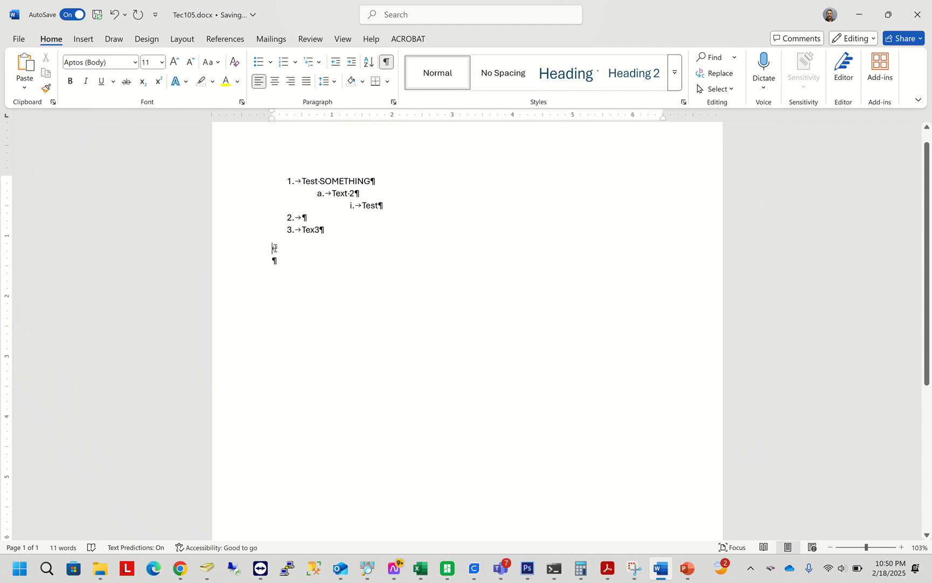
Step: Try center, right and justified alignment on the empty paragraph below the list and return it to left alignment
{"action": "left_click_drag", "start_coordinate": [273, 246], "coordinate": [296, 240]}
{"action": "left_click", "coordinate": [274, 246]}
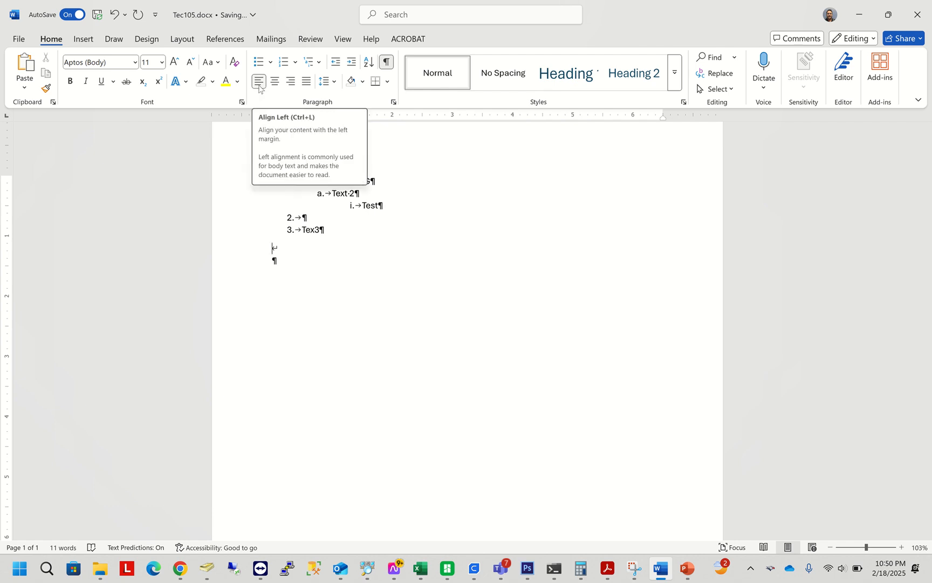
{"action": "left_click", "coordinate": [275, 81]}
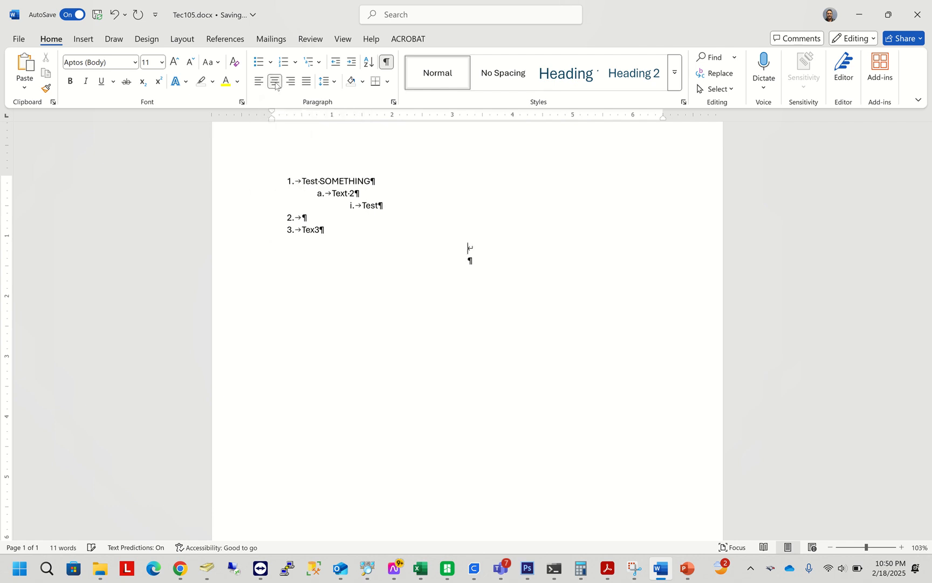
{"action": "left_click", "coordinate": [291, 84]}
{"action": "left_click", "coordinate": [307, 81]}
{"action": "left_click", "coordinate": [261, 84]}
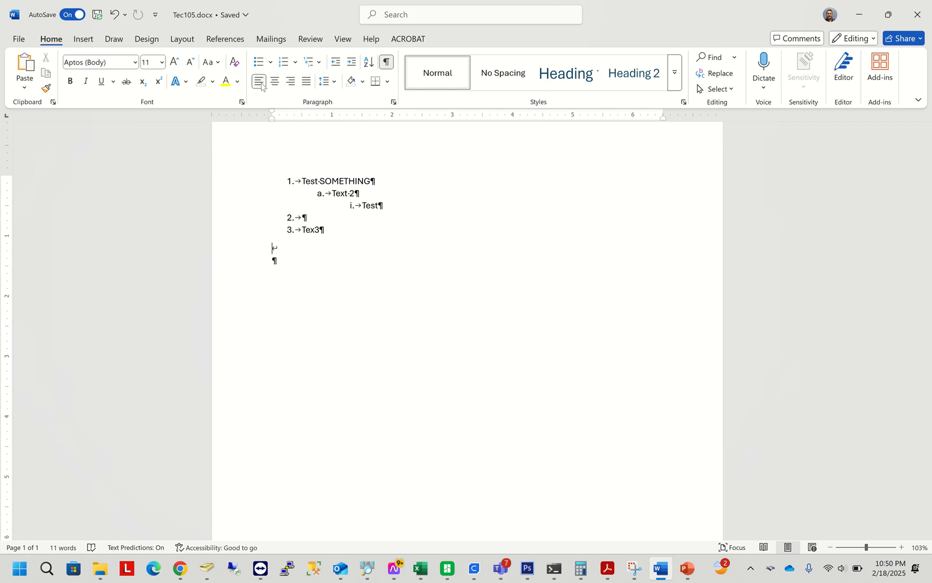
{"action": "key", "text": "ctrl+e"}
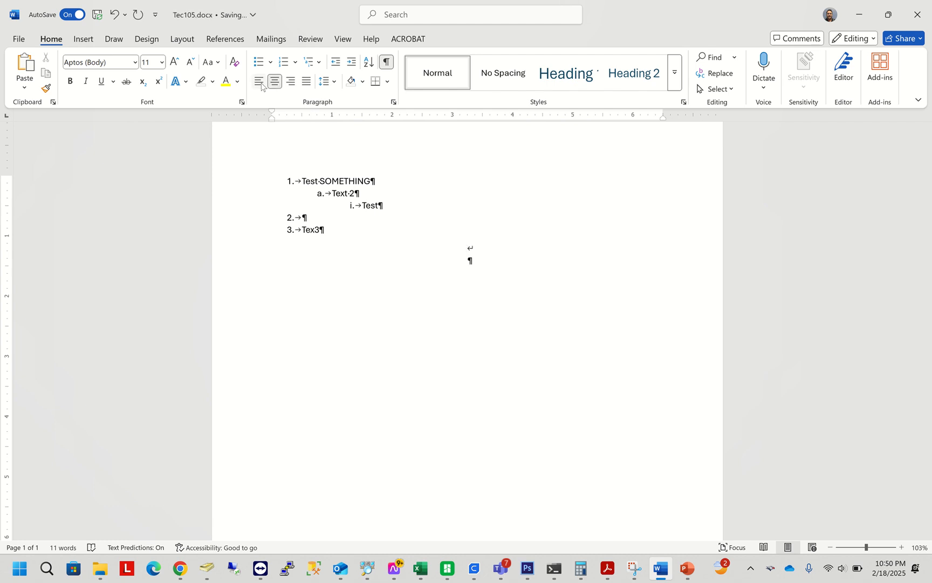
{"action": "key", "text": "ctrl+r"}
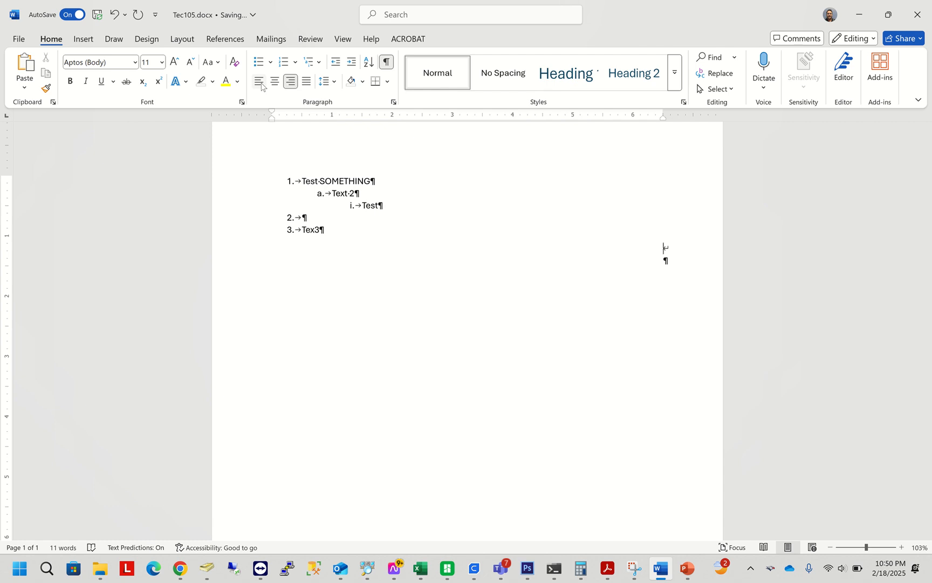
{"action": "key", "text": "ctrl+l"}
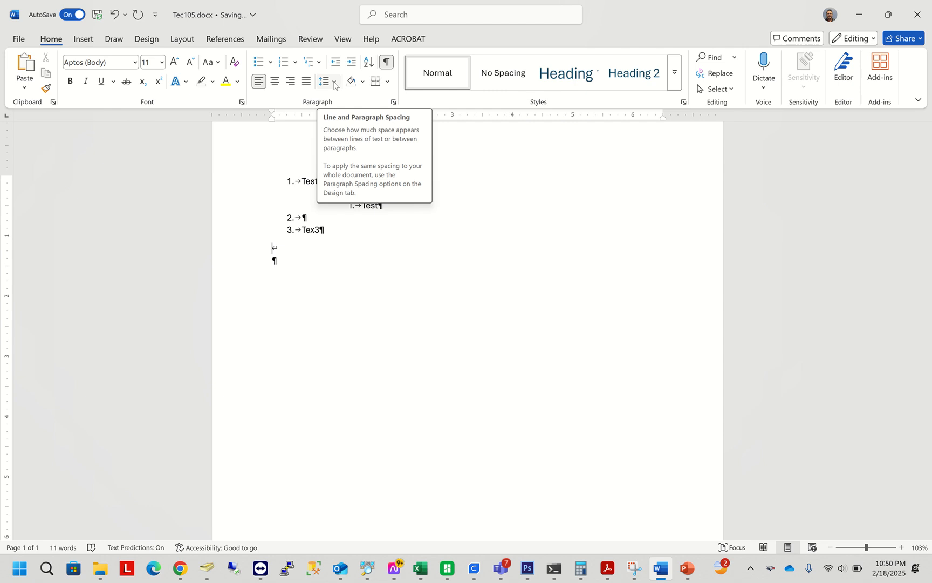
Step: Set the line spacing of the whole numbered list to 2.0
{"action": "left_click", "coordinate": [347, 237]}
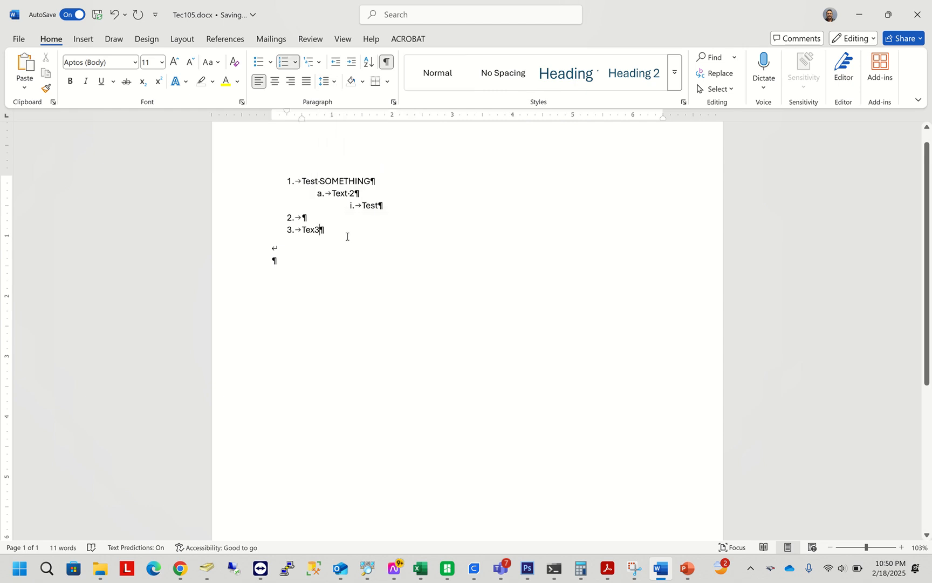
{"action": "left_click_drag", "start_coordinate": [347, 237], "coordinate": [267, 169]}
{"action": "left_click", "coordinate": [338, 81]}
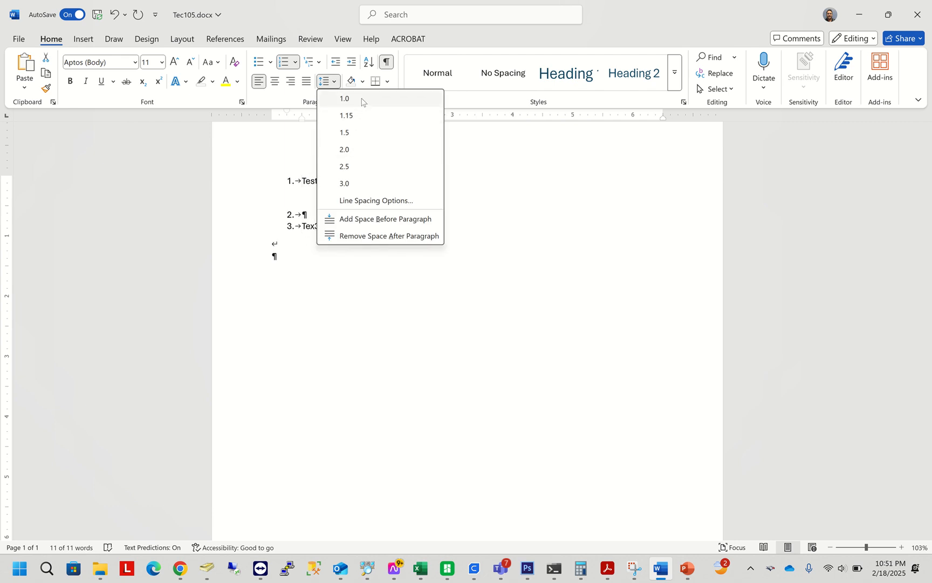
{"action": "left_click", "coordinate": [355, 154]}
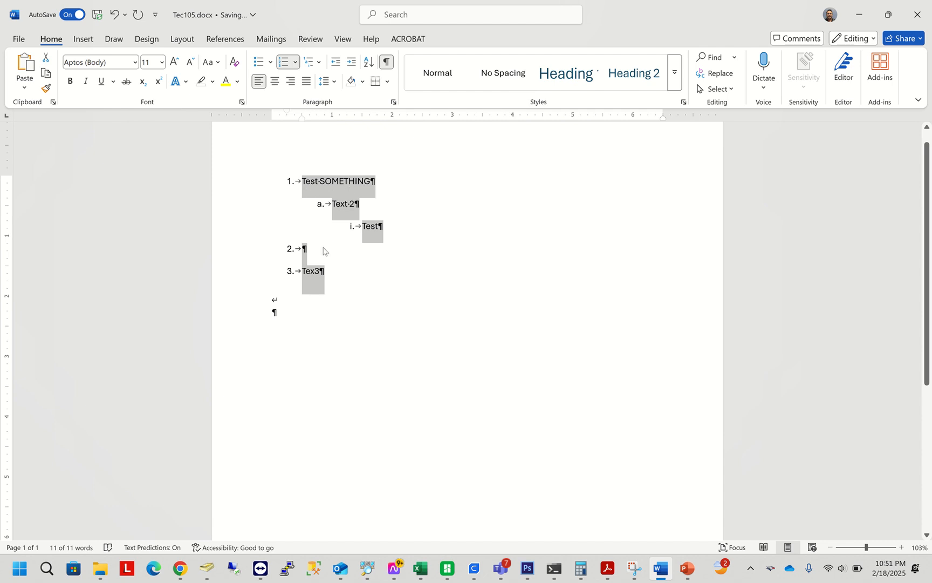
Step: Remove the space after paragraph for the numbered list and preview the other line spacing options
{"action": "left_click", "coordinate": [335, 85]}
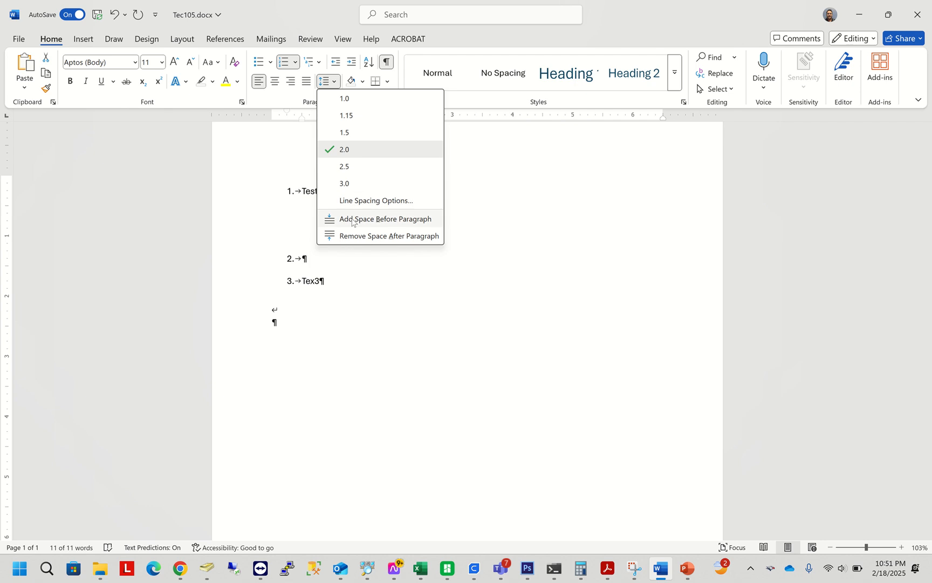
{"action": "left_click", "coordinate": [352, 236]}
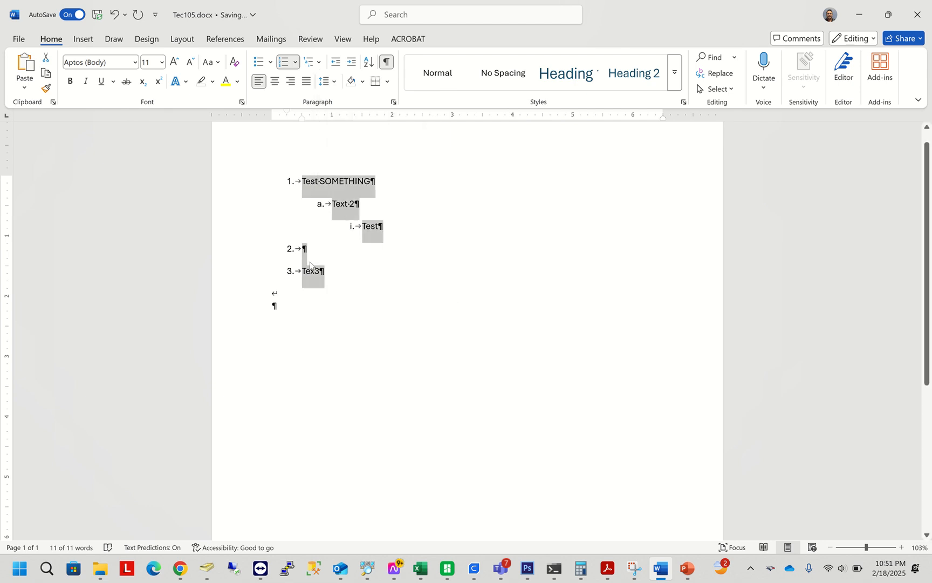
{"action": "left_click", "coordinate": [333, 81]}
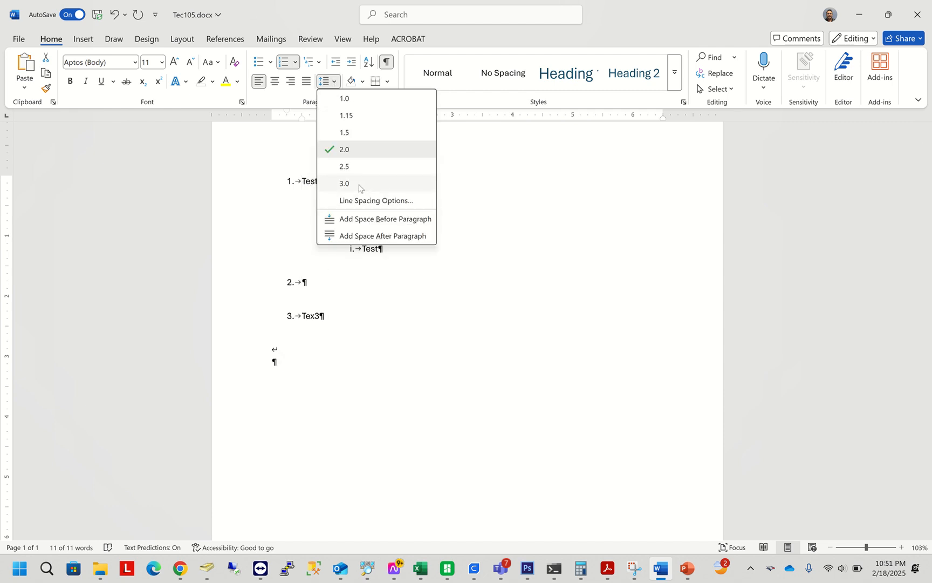
{"action": "left_click", "coordinate": [339, 17]}
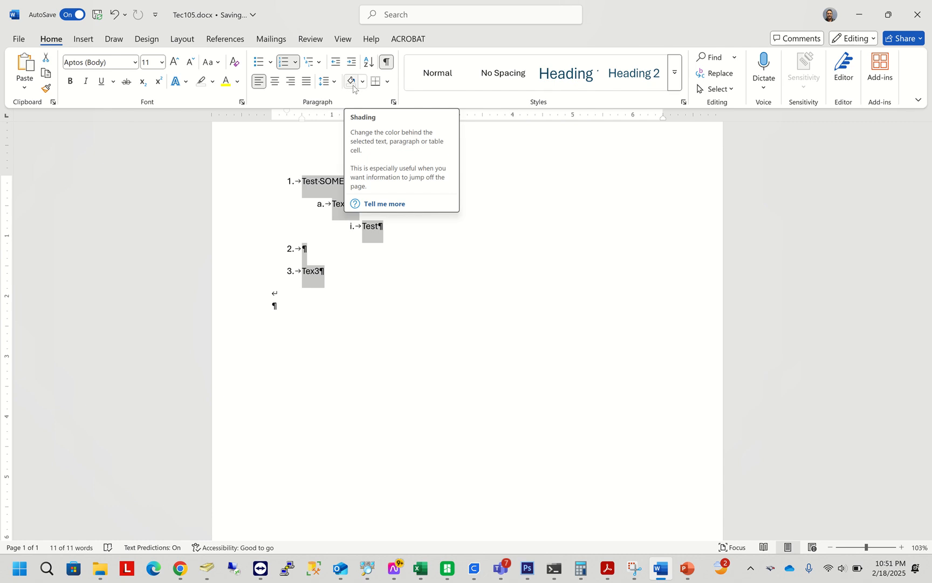
Step: Shade the selected list paragraphs light blue and set the shading back to No Color
{"action": "left_click", "coordinate": [362, 81]}
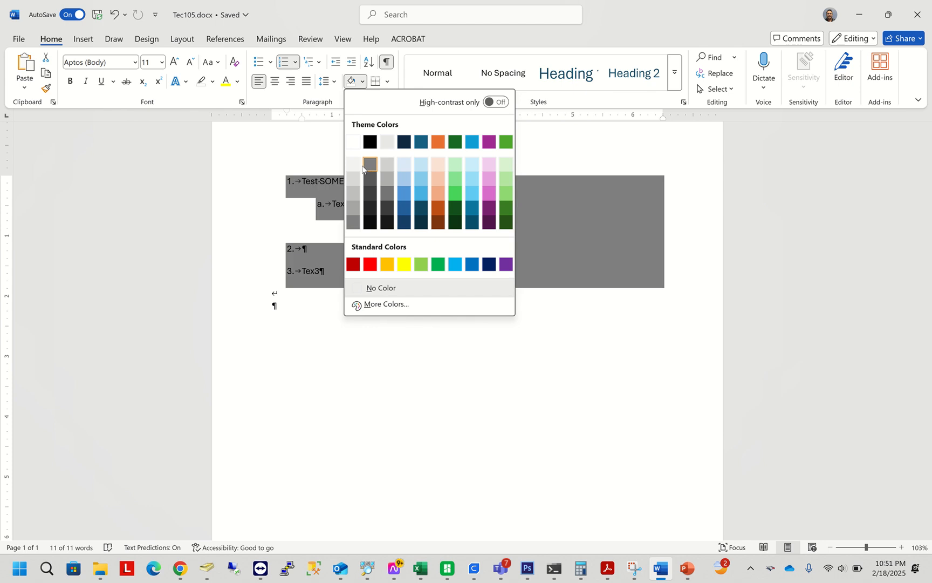
{"action": "left_click", "coordinate": [405, 178]}
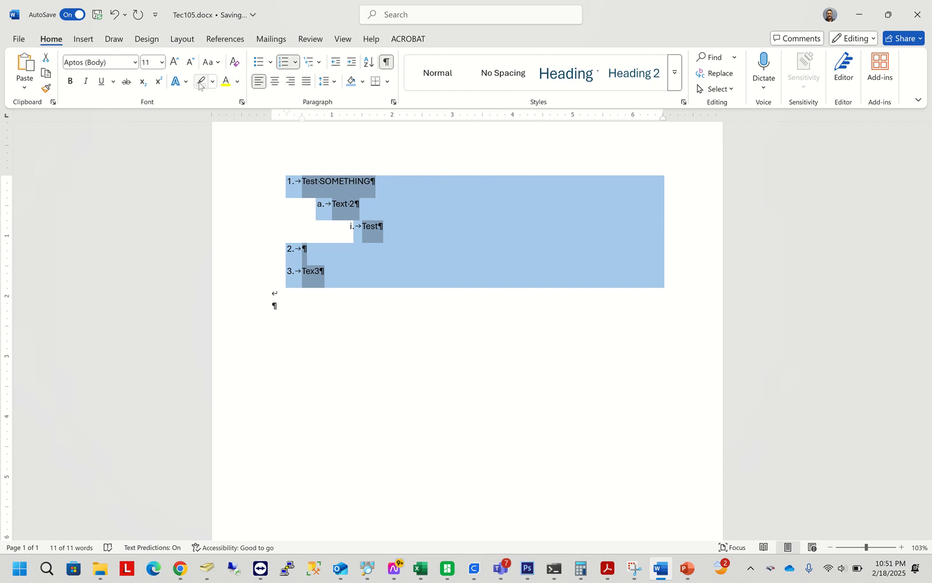
{"action": "left_click", "coordinate": [363, 82]}
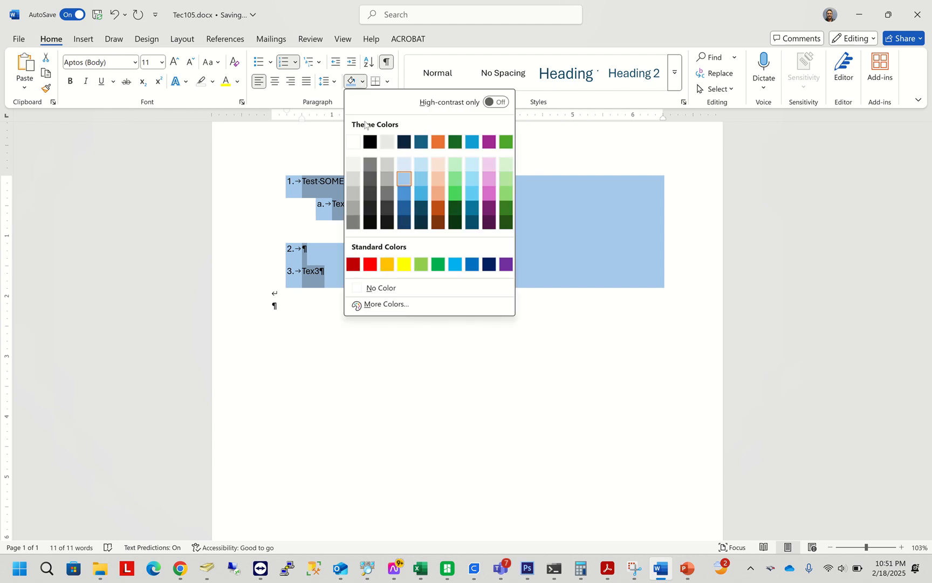
{"action": "left_click", "coordinate": [377, 289]}
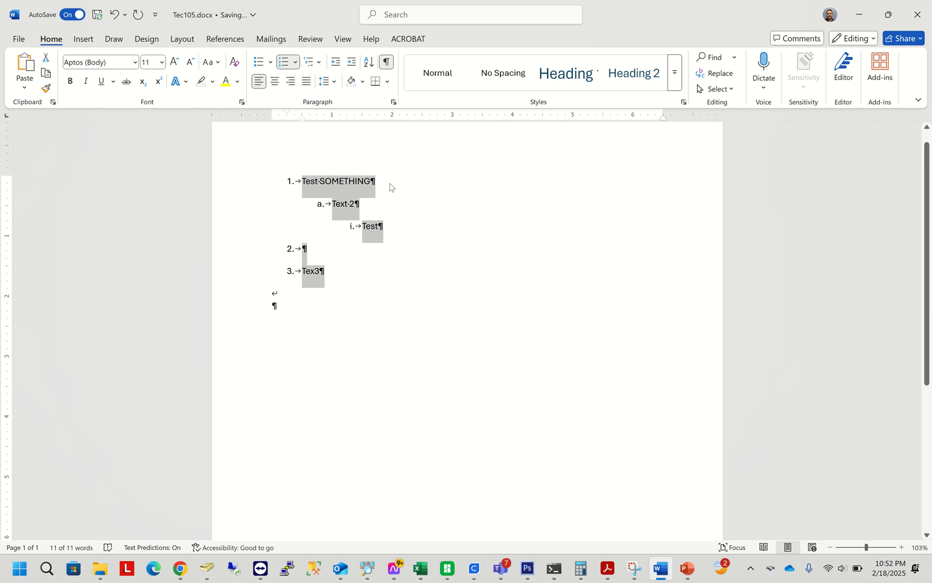
Step: Draw a single-cell table about 2.1" wide between "Test SOMETHING" and "Test", and undo it
{"action": "left_click", "coordinate": [389, 82]}
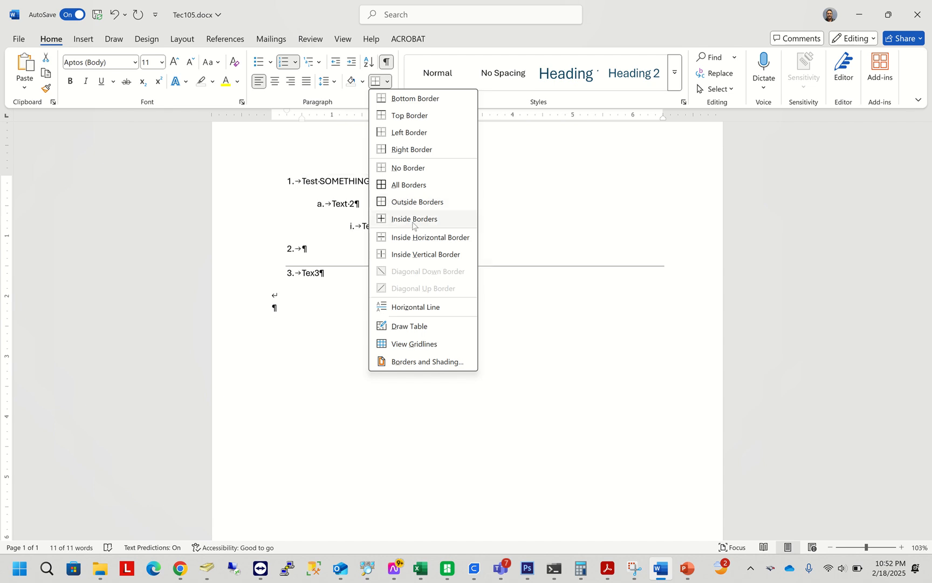
{"action": "left_click", "coordinate": [408, 326]}
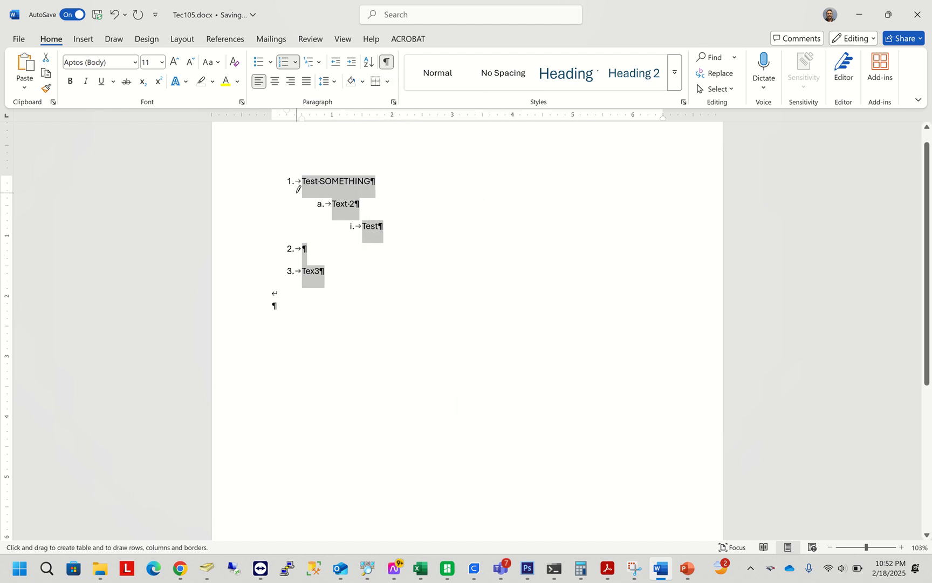
{"action": "left_click_drag", "start_coordinate": [297, 193], "coordinate": [427, 197]}
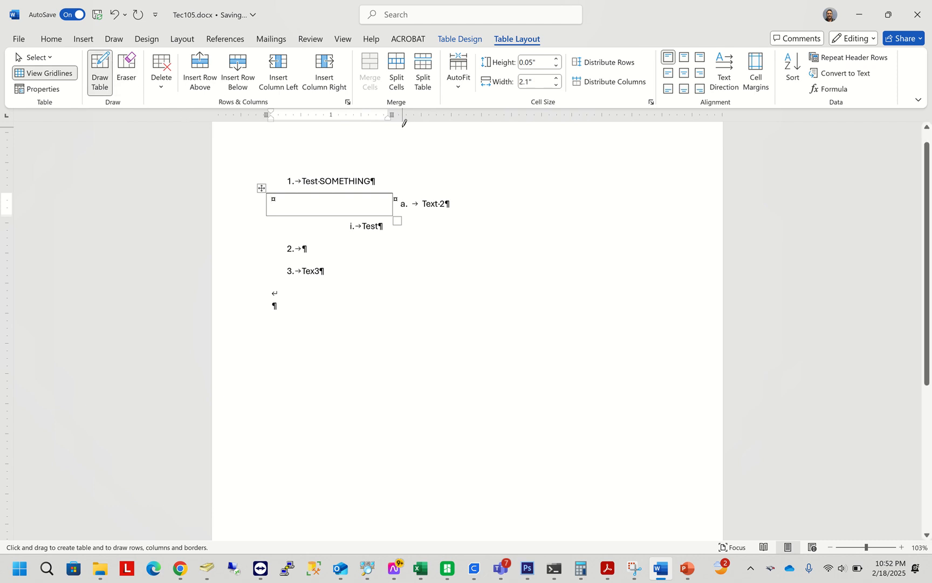
{"action": "key", "text": "ctrl+z"}
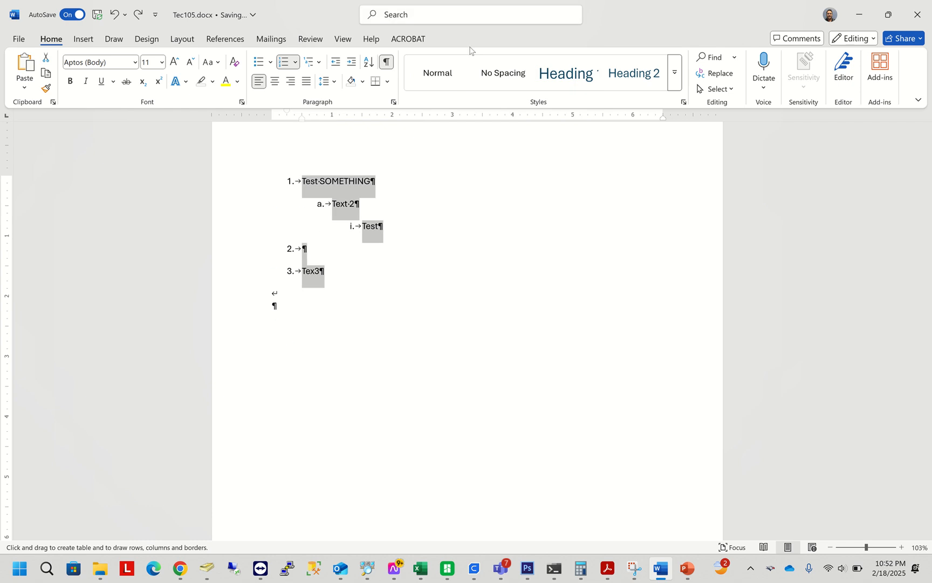
Step: Apply the Normal style to the selected list, preview the other styles in the gallery, and clear the selection
{"action": "left_click", "coordinate": [441, 82]}
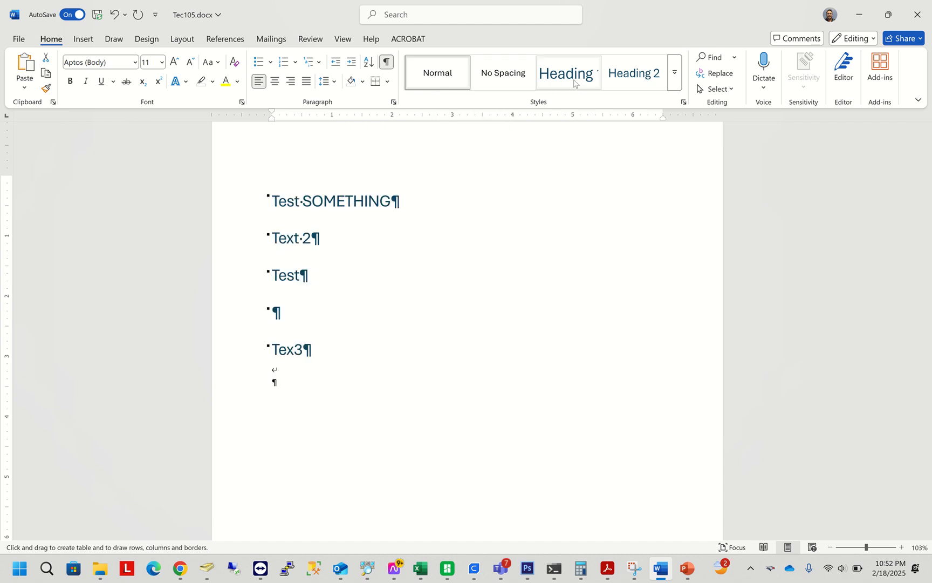
{"action": "left_click", "coordinate": [678, 81]}
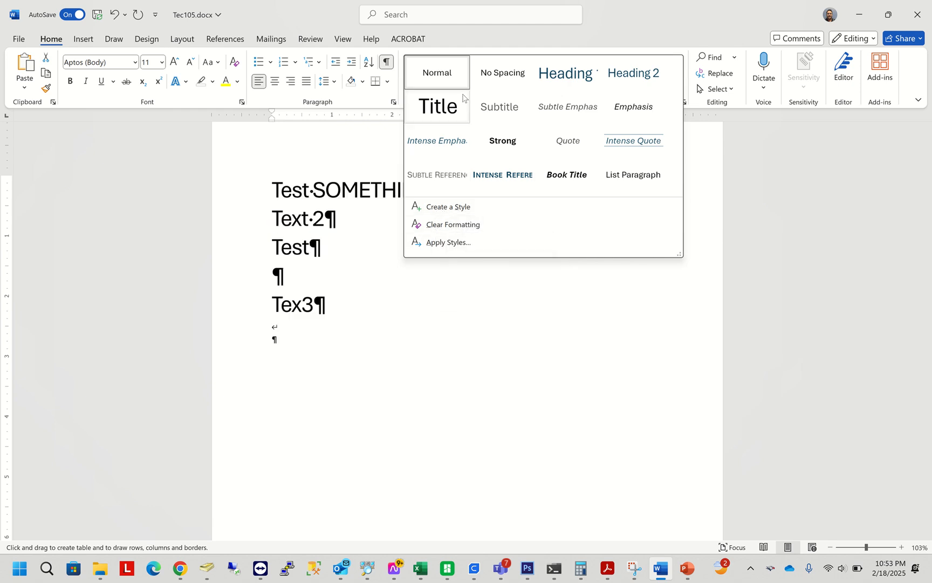
{"action": "left_click", "coordinate": [666, 16]}
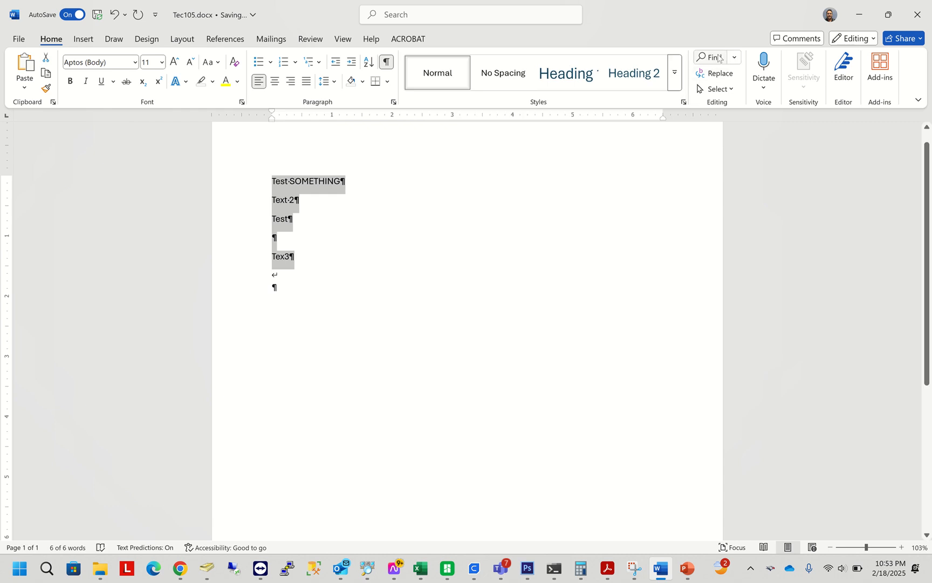
{"action": "left_click", "coordinate": [562, 183]}
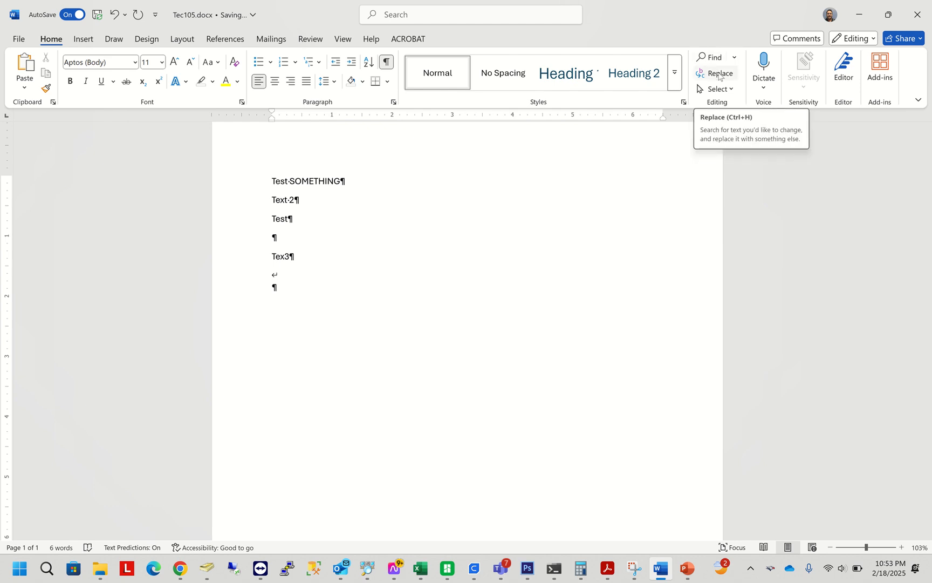
Step: Replace all occurrences of "test" with "exam" in the document
{"action": "left_click", "coordinate": [719, 75]}
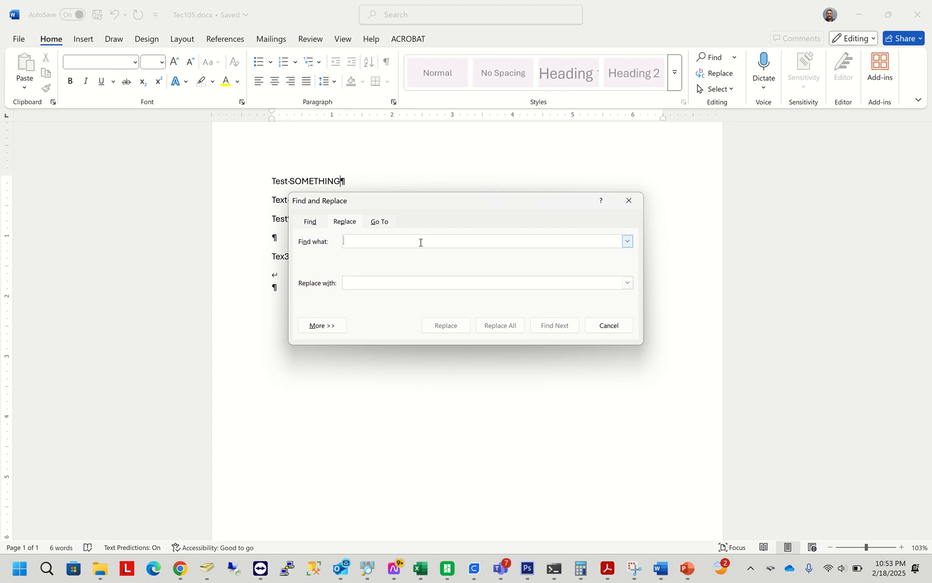
{"action": "type", "text": "test"}
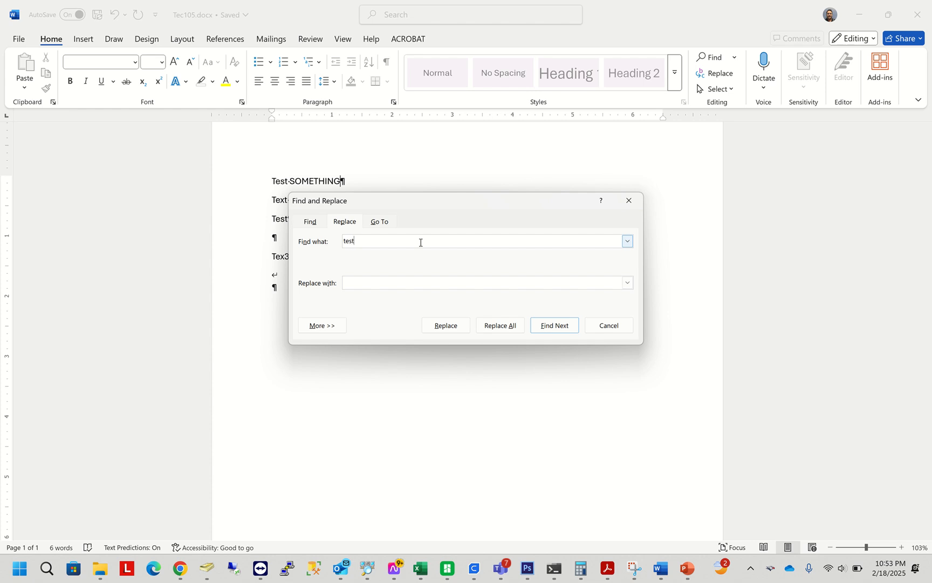
{"action": "left_click", "coordinate": [414, 282]}
{"action": "type", "text": "exam"}
{"action": "left_click", "coordinate": [455, 331]}
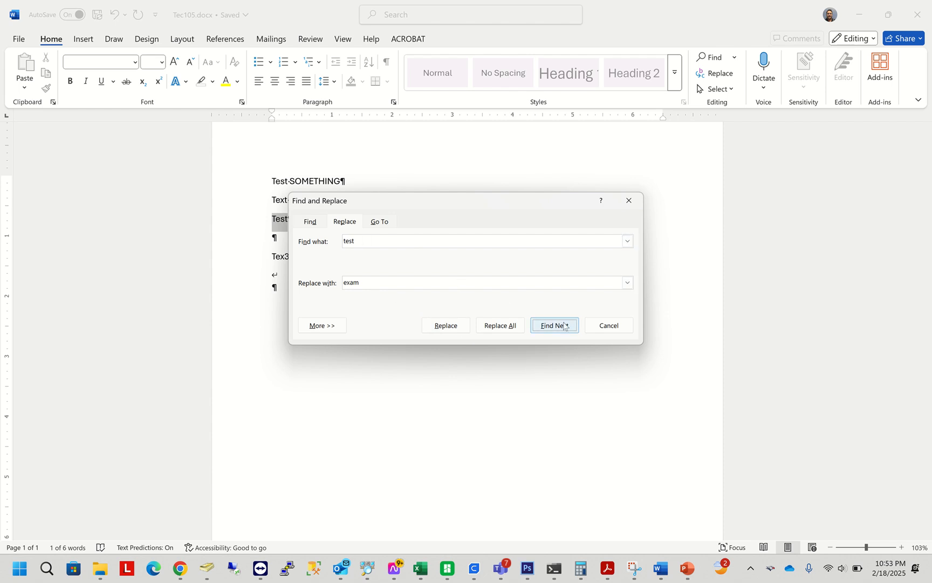
{"action": "left_click", "coordinate": [508, 331]}
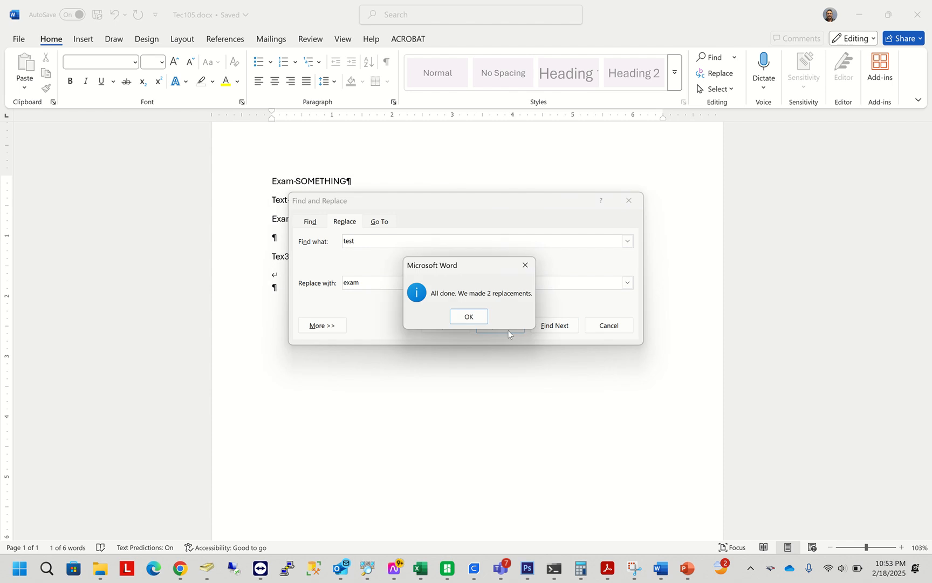
{"action": "left_click", "coordinate": [469, 317]}
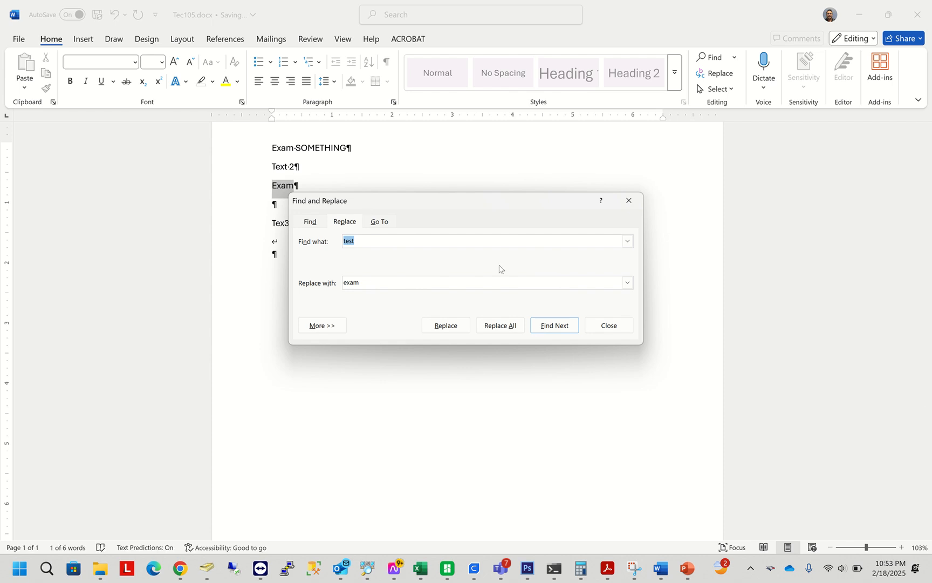
Step: Close Find and Replace, run the Editor check on the document's spelling, grammar and refinements, and close the Editor
{"action": "left_click", "coordinate": [610, 326]}
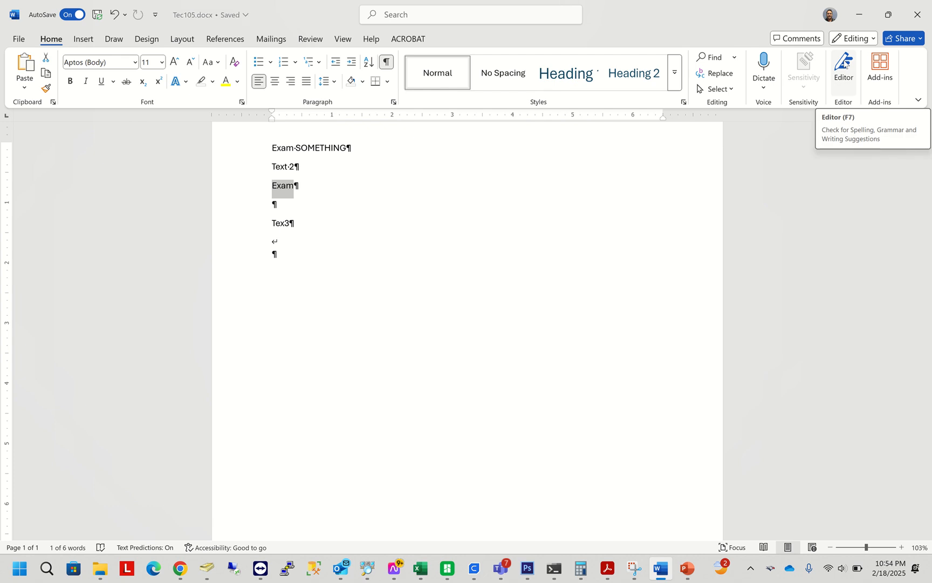
{"action": "left_click", "coordinate": [844, 67]}
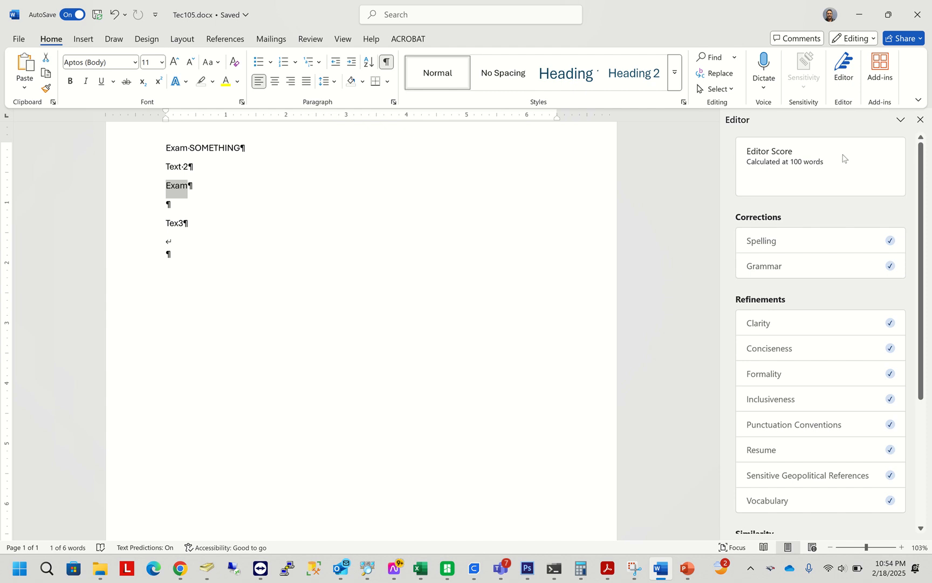
{"action": "left_click", "coordinate": [840, 66]}
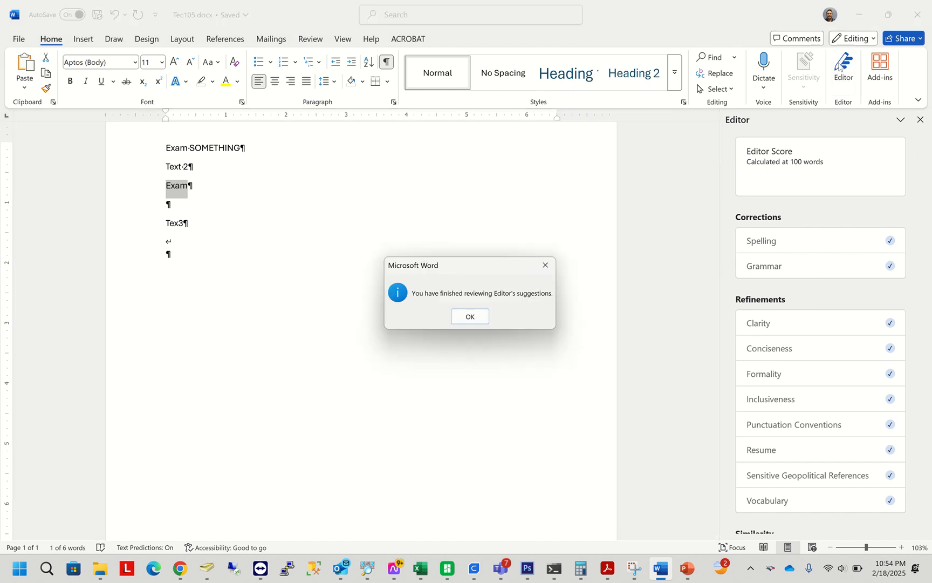
{"action": "left_click", "coordinate": [471, 319]}
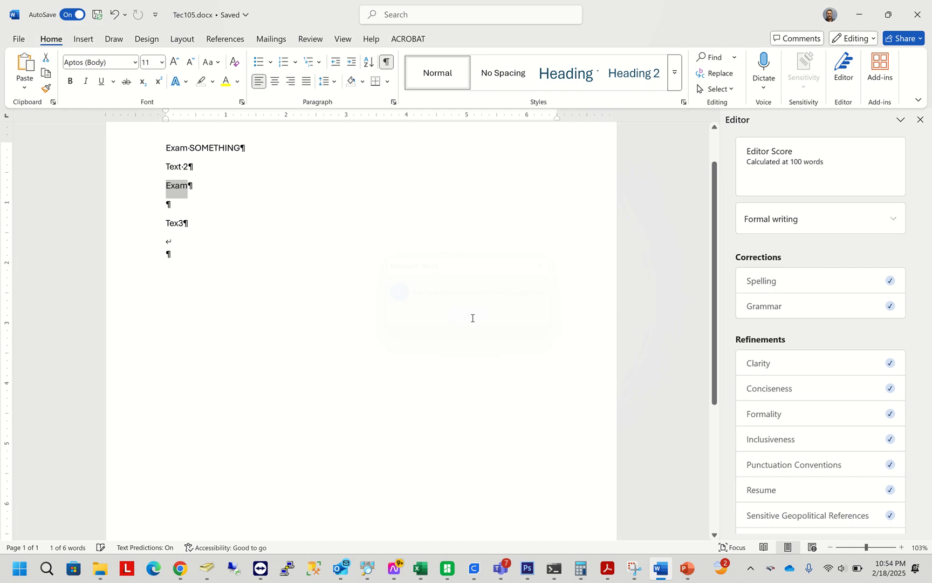
{"action": "left_click", "coordinate": [921, 120]}
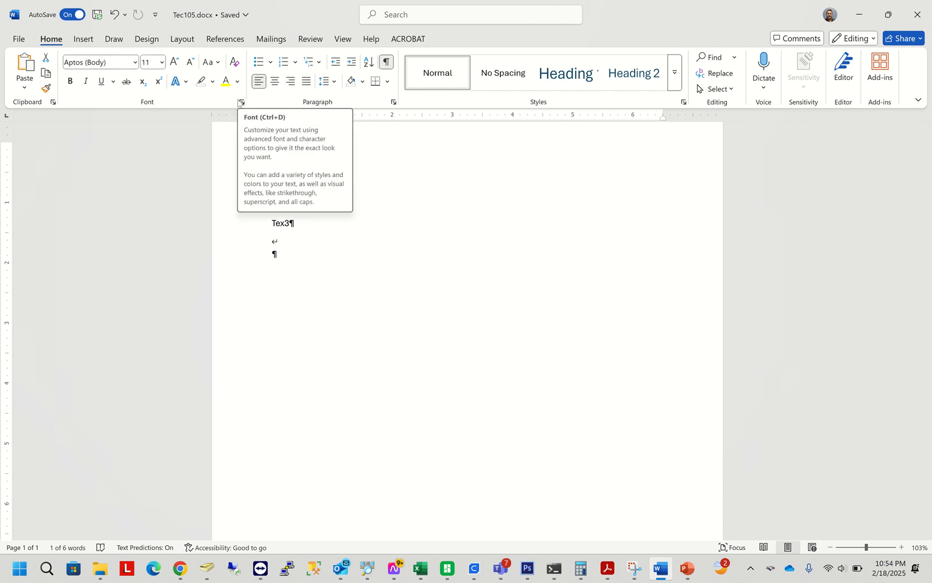
Step: Review the paragraph settings for indents and spacing and for line and page breaks, and leave them without changes
{"action": "left_click", "coordinate": [393, 103]}
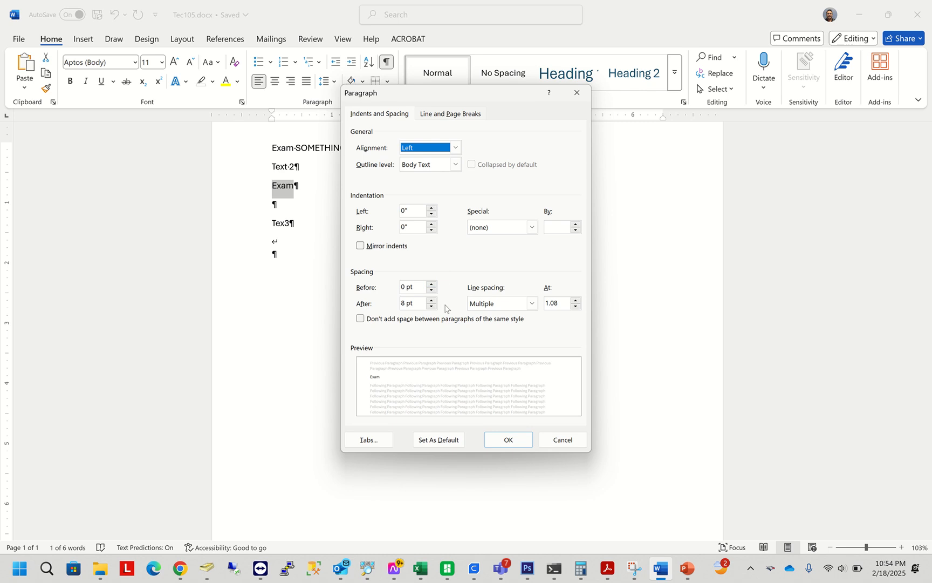
{"action": "left_click", "coordinate": [447, 117]}
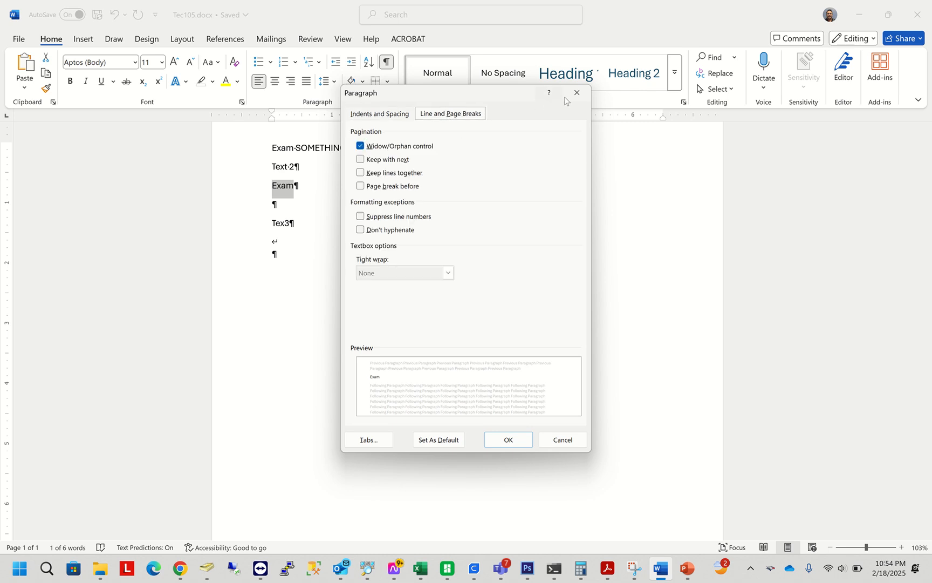
{"action": "left_click", "coordinate": [585, 88]}
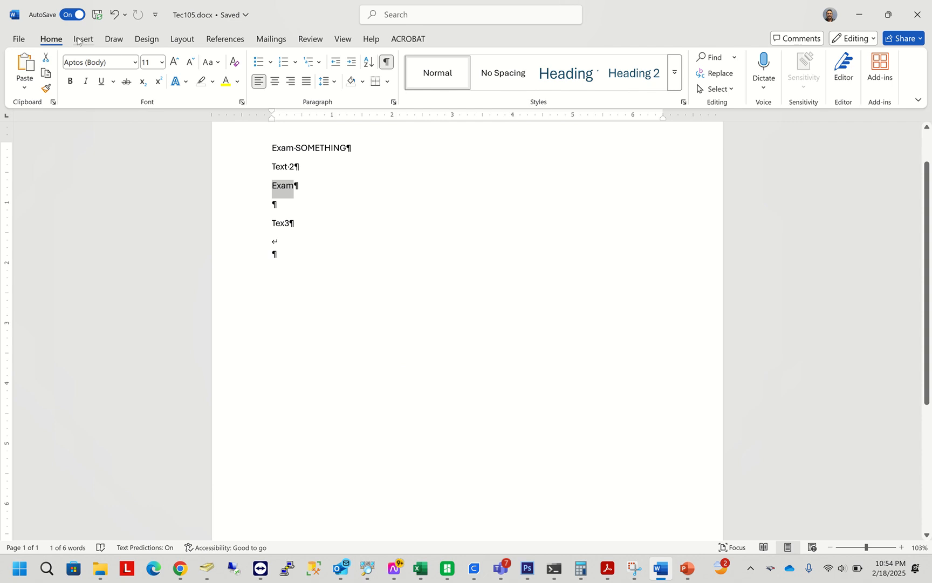
Step: Insert the red convertible from the online Car pictures into the last empty paragraph, and delete it
{"action": "left_click", "coordinate": [83, 40]}
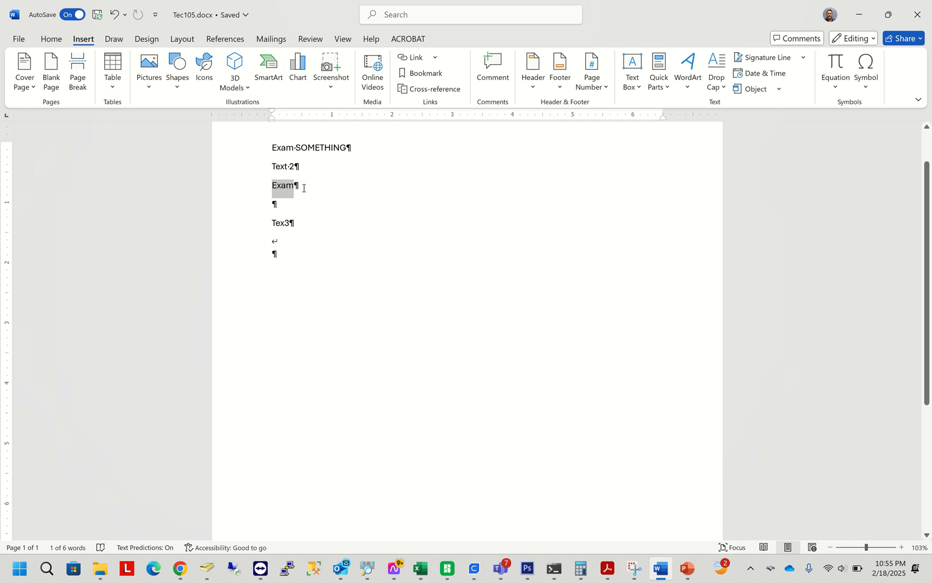
{"action": "left_click", "coordinate": [290, 258]}
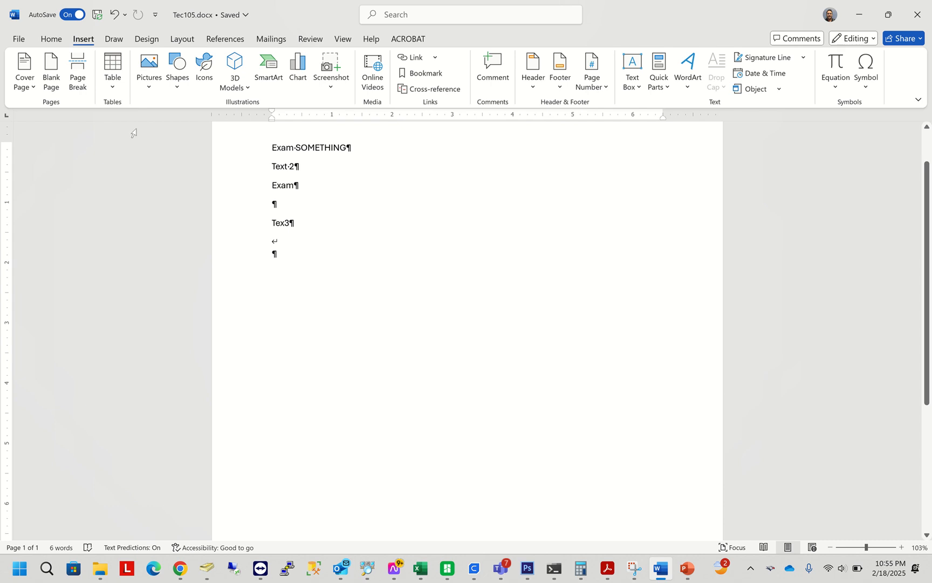
{"action": "left_click", "coordinate": [150, 65]}
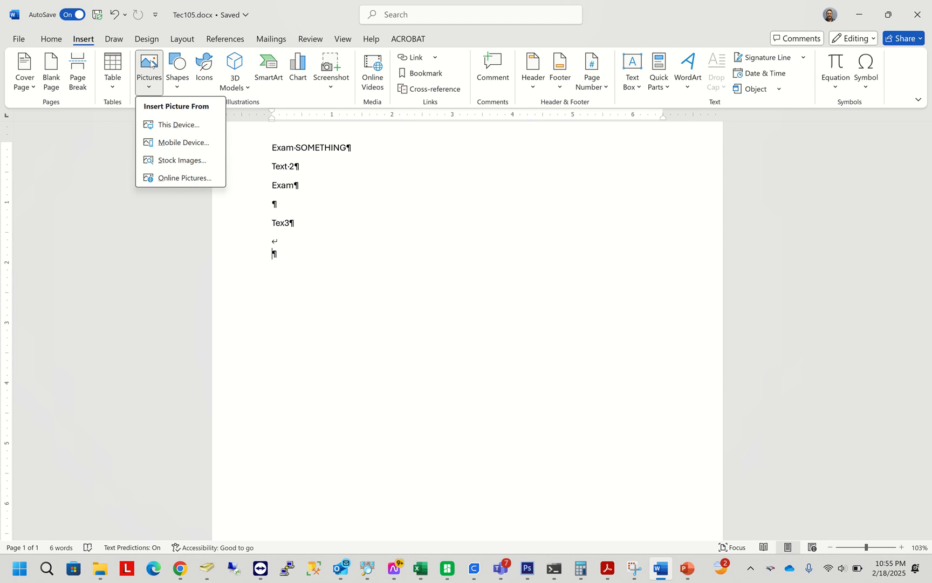
{"action": "left_click", "coordinate": [179, 179]}
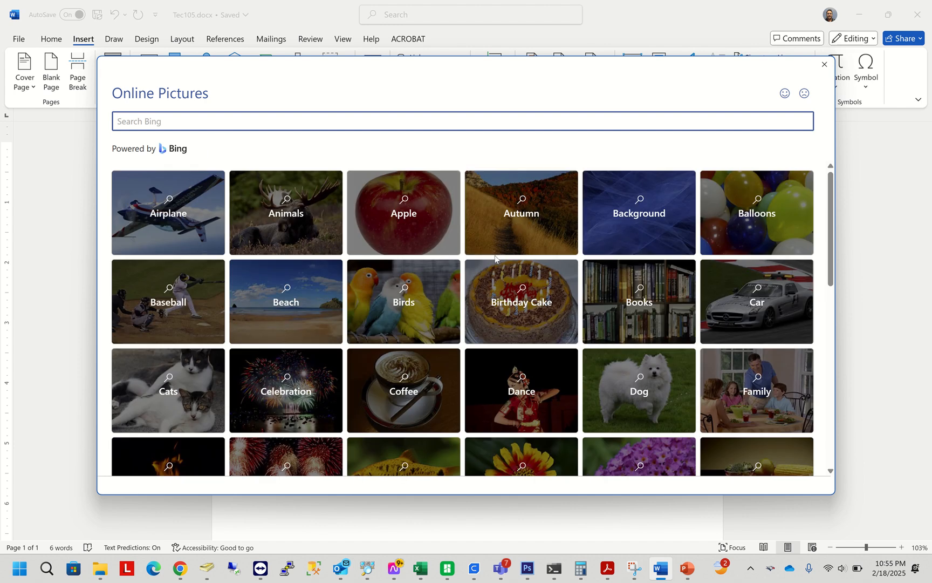
{"action": "left_click", "coordinate": [753, 286]}
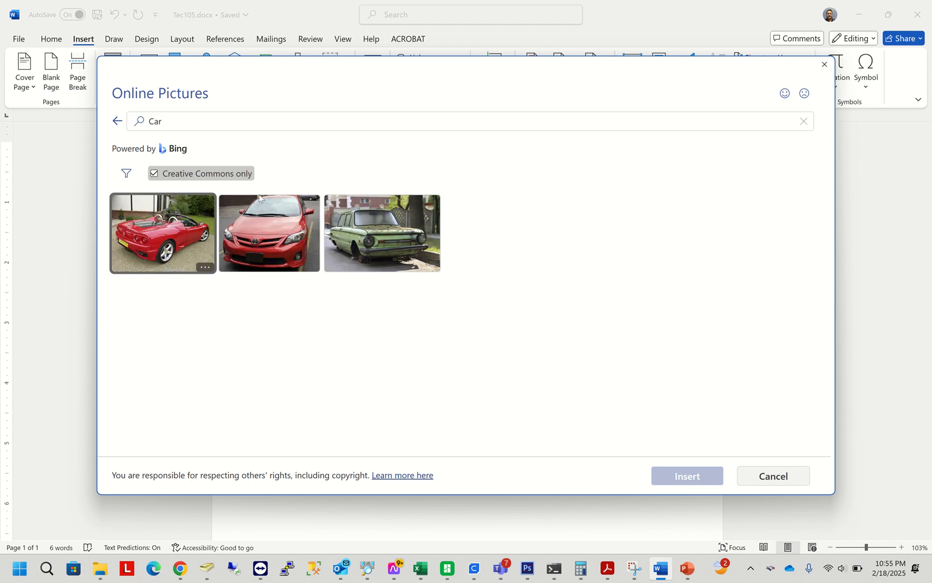
{"action": "left_click", "coordinate": [172, 233]}
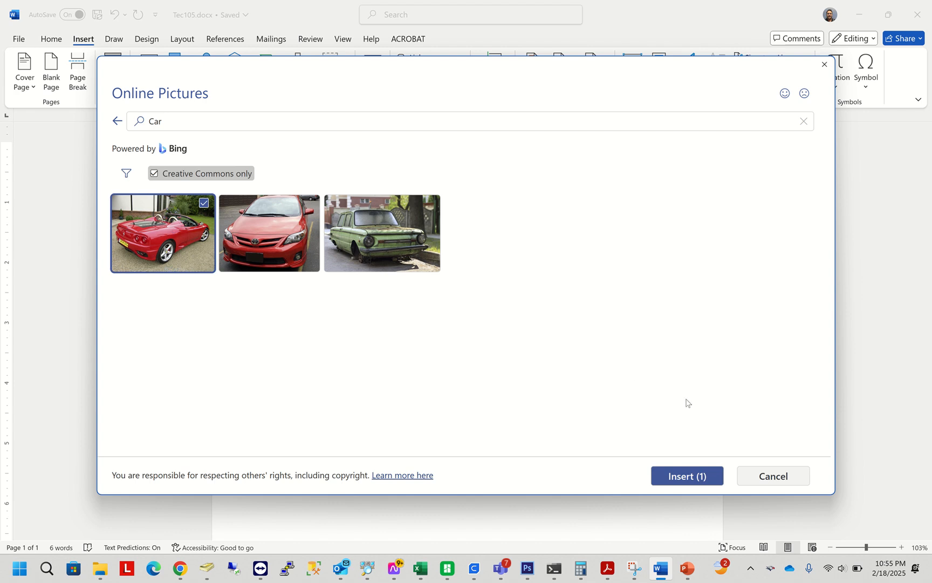
{"action": "left_click", "coordinate": [682, 478]}
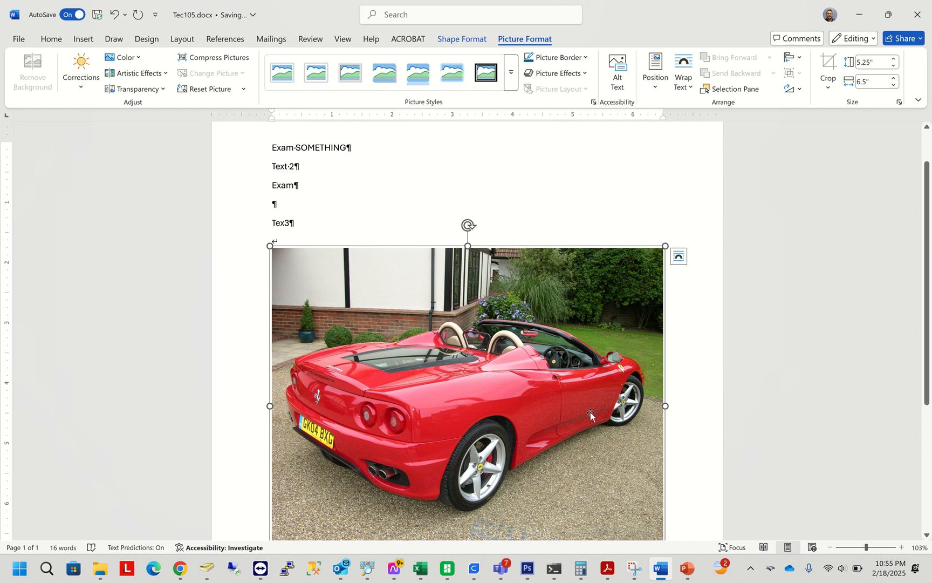
{"action": "key", "text": "Delete"}
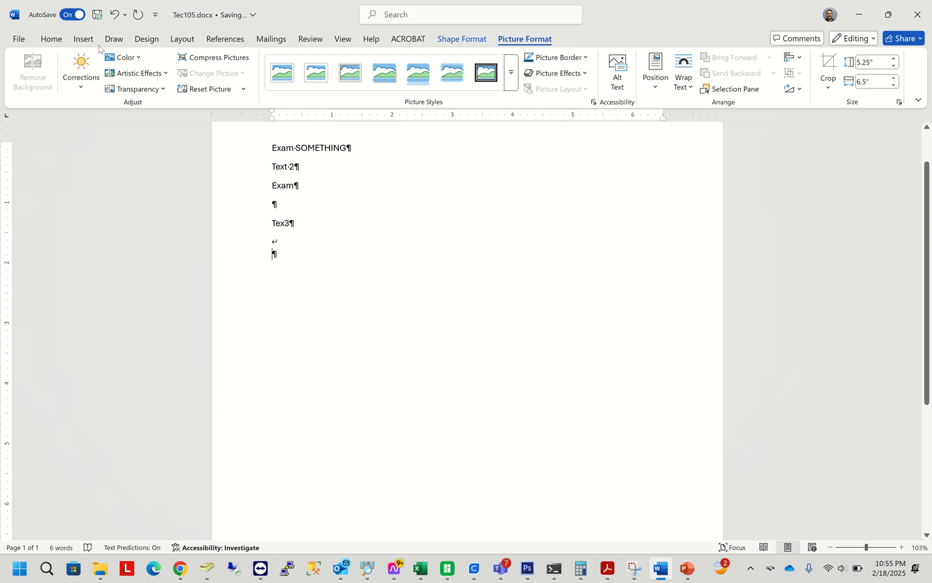
Step: Look up online pictures in the Car category with the Creative Commons only filter turned off
{"action": "left_click", "coordinate": [92, 38]}
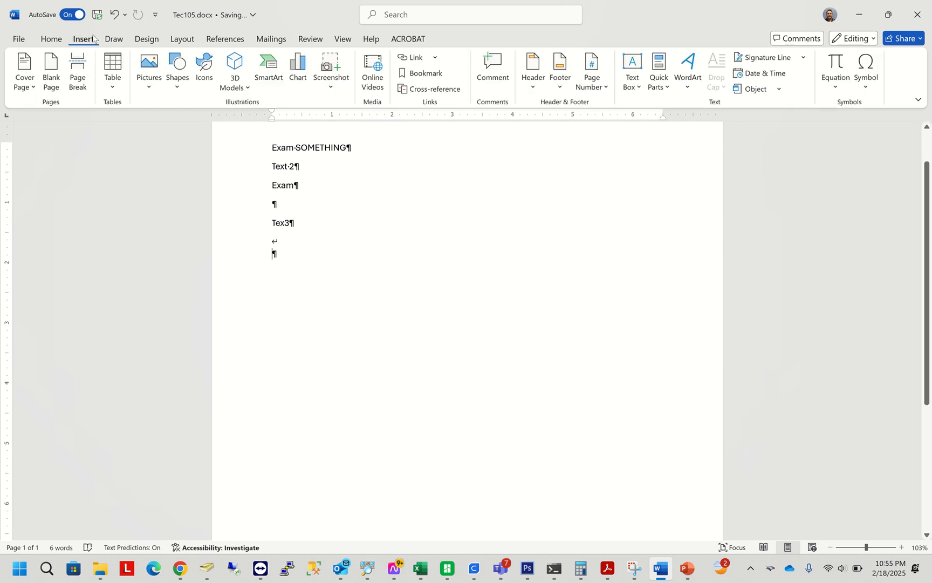
{"action": "left_click", "coordinate": [152, 88]}
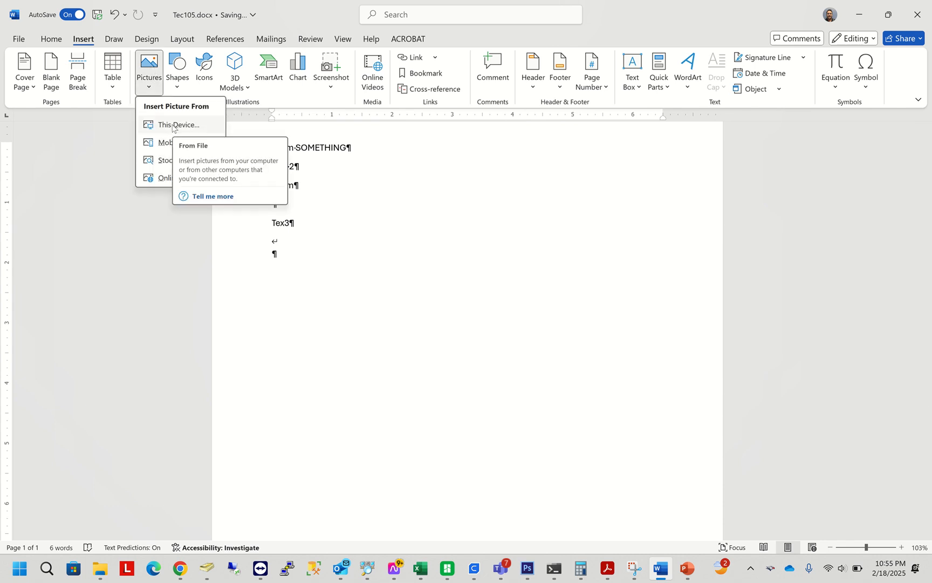
{"action": "left_click", "coordinate": [166, 179]}
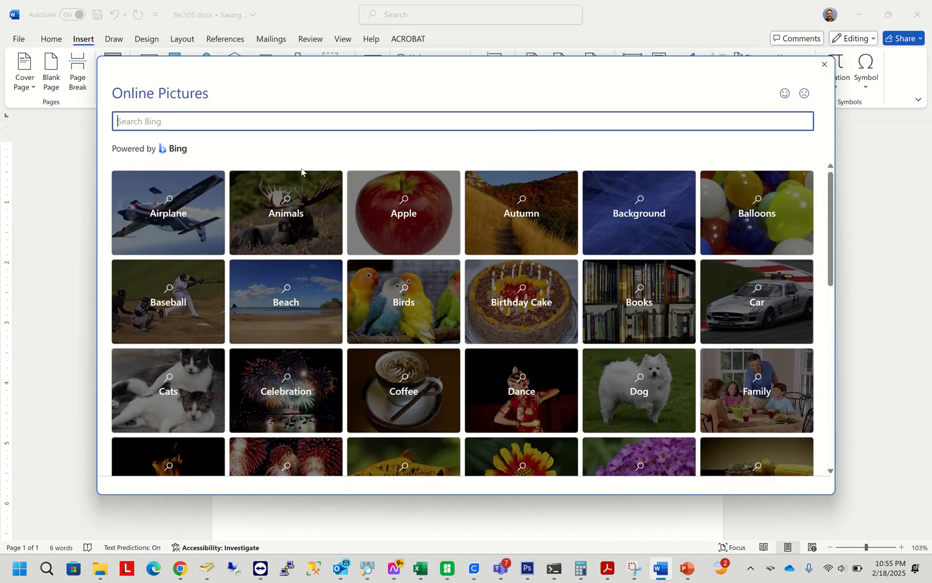
{"action": "left_click", "coordinate": [785, 289]}
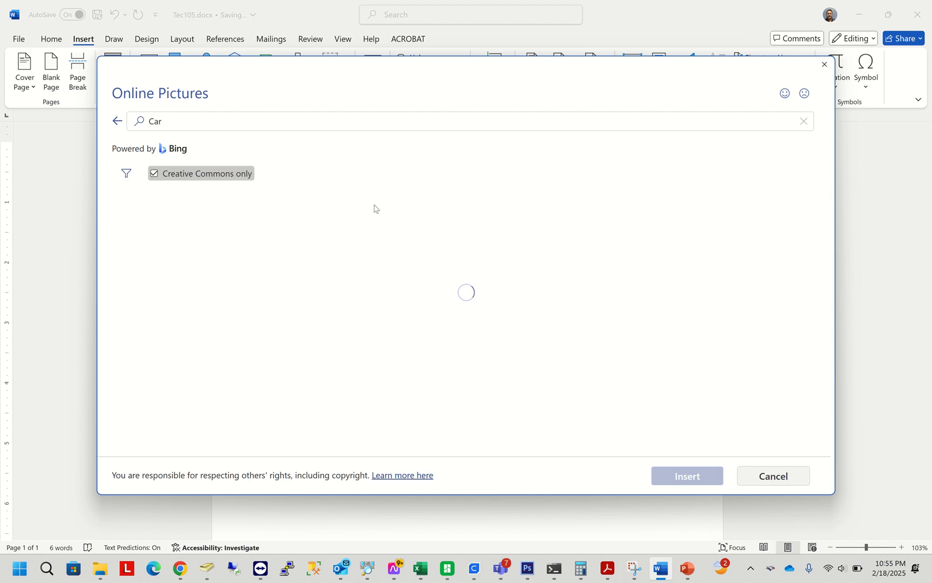
{"action": "left_click", "coordinate": [153, 174]}
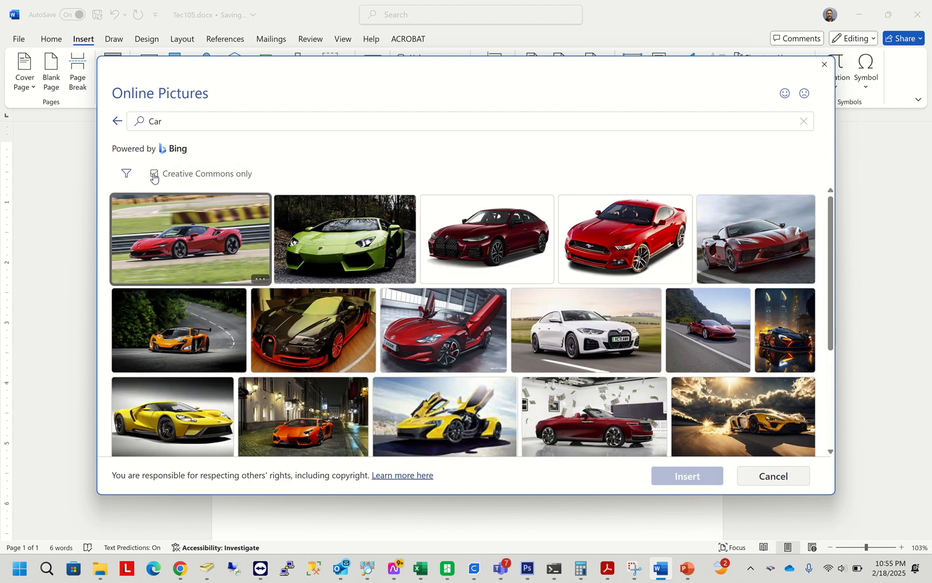
Step: Look through the car pictures and insert the black sports car with red trim and red wheels into the document
{"action": "scroll", "coordinate": [495, 396], "scroll_direction": "down", "scroll_amount": 2}
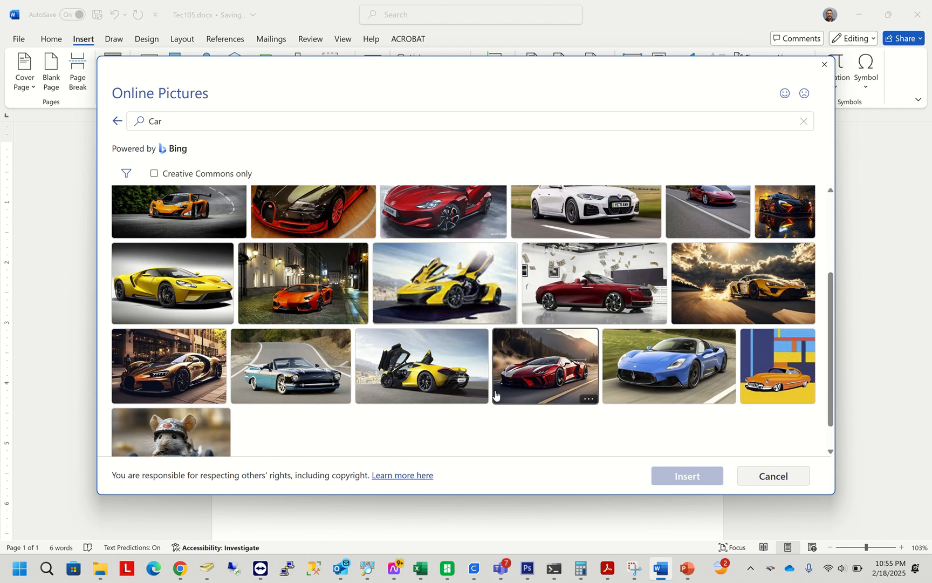
{"action": "scroll", "coordinate": [495, 396], "scroll_direction": "down", "scroll_amount": 1}
{"action": "scroll", "coordinate": [496, 395], "scroll_direction": "up", "scroll_amount": 3}
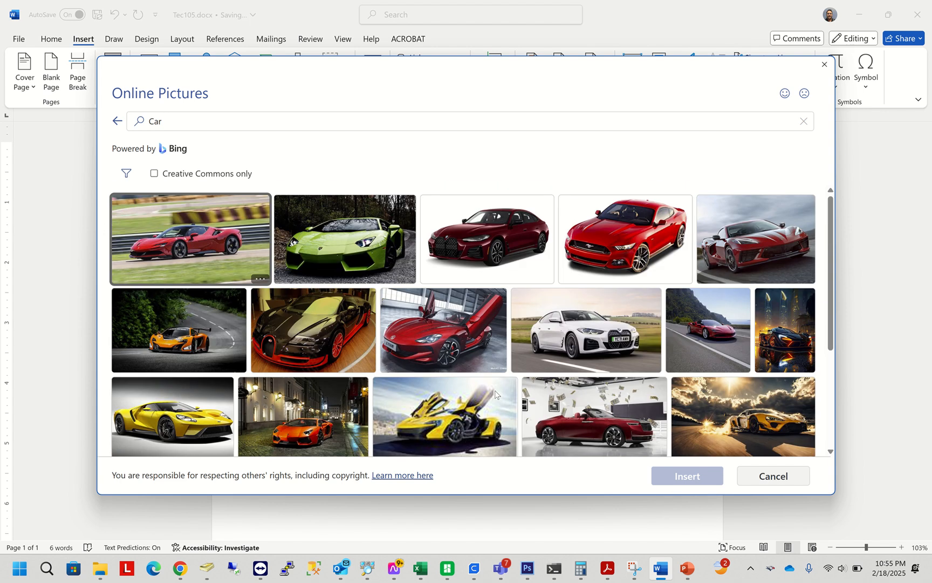
{"action": "scroll", "coordinate": [495, 395], "scroll_direction": "down", "scroll_amount": 3}
{"action": "scroll", "coordinate": [495, 394], "scroll_direction": "up", "scroll_amount": 3}
{"action": "left_click", "coordinate": [332, 327]}
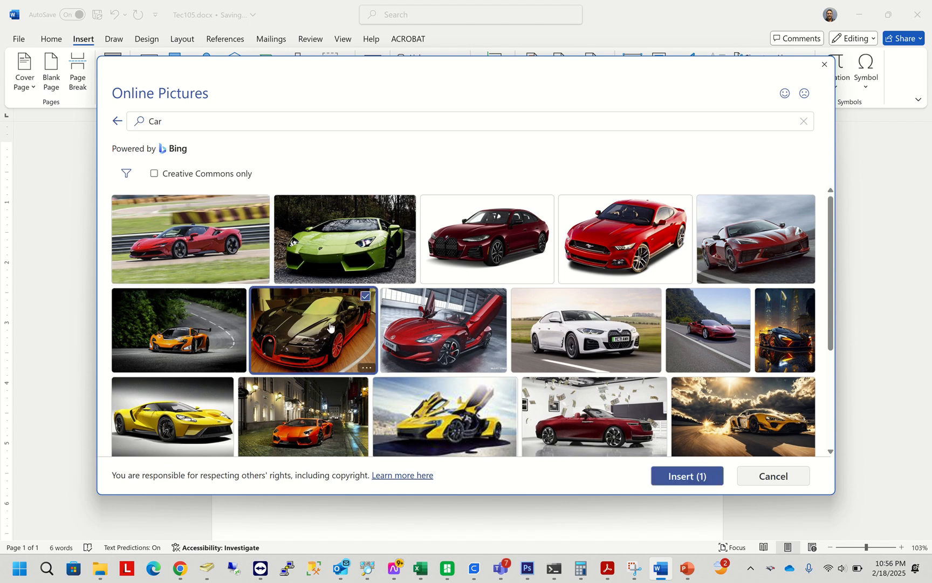
{"action": "left_click", "coordinate": [687, 476]}
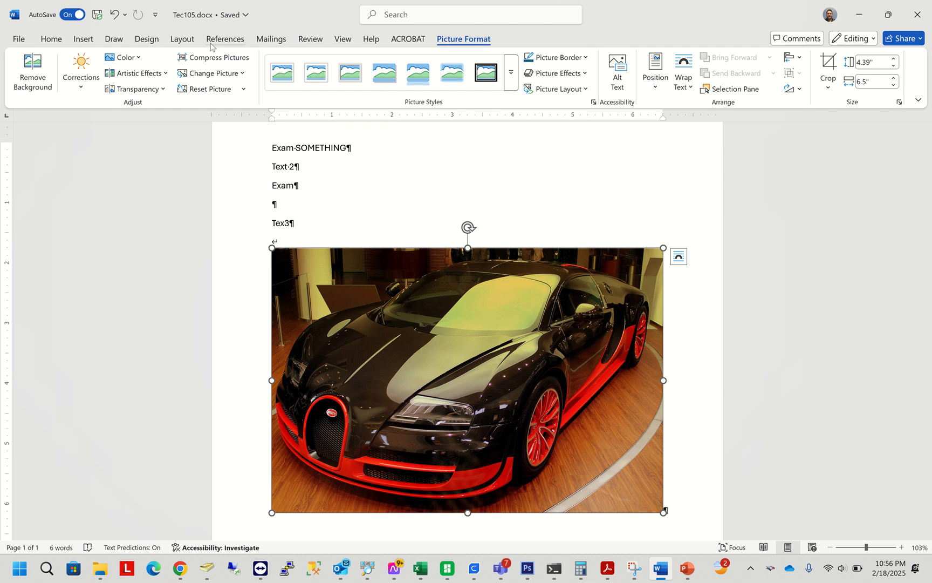
Step: Preview the picture corrections, recolor the car picture in pure black and white, and restore its original colors
{"action": "left_click", "coordinate": [80, 72]}
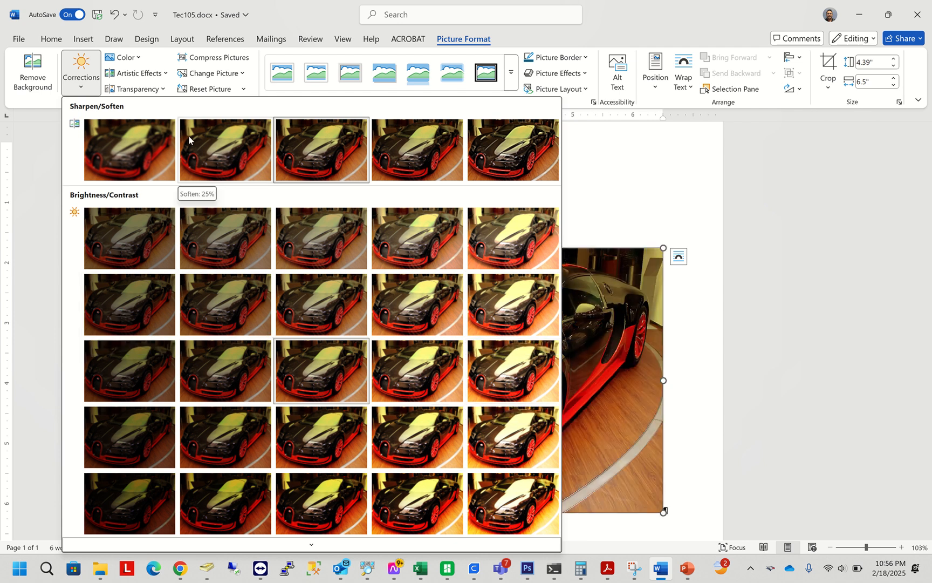
{"action": "left_click", "coordinate": [141, 58]}
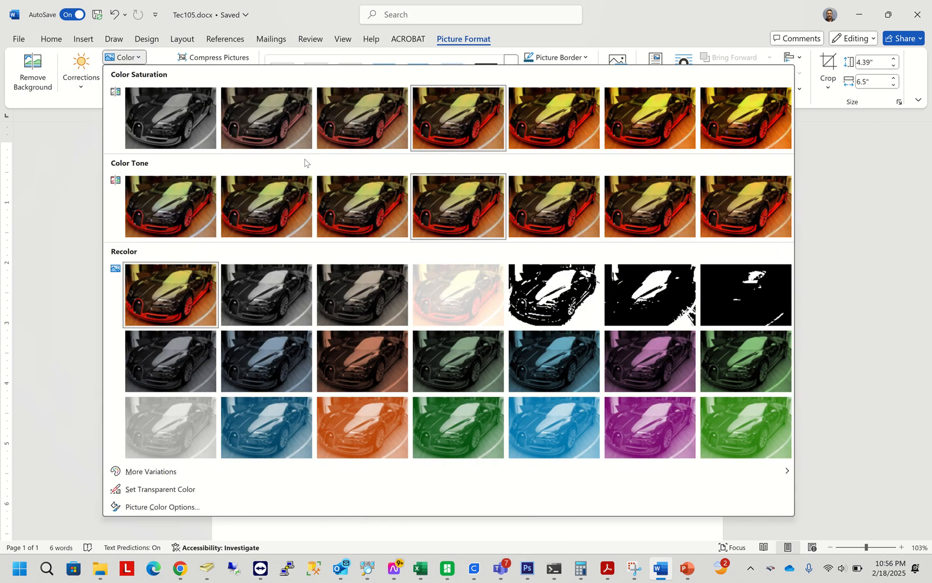
{"action": "left_click", "coordinate": [555, 305]}
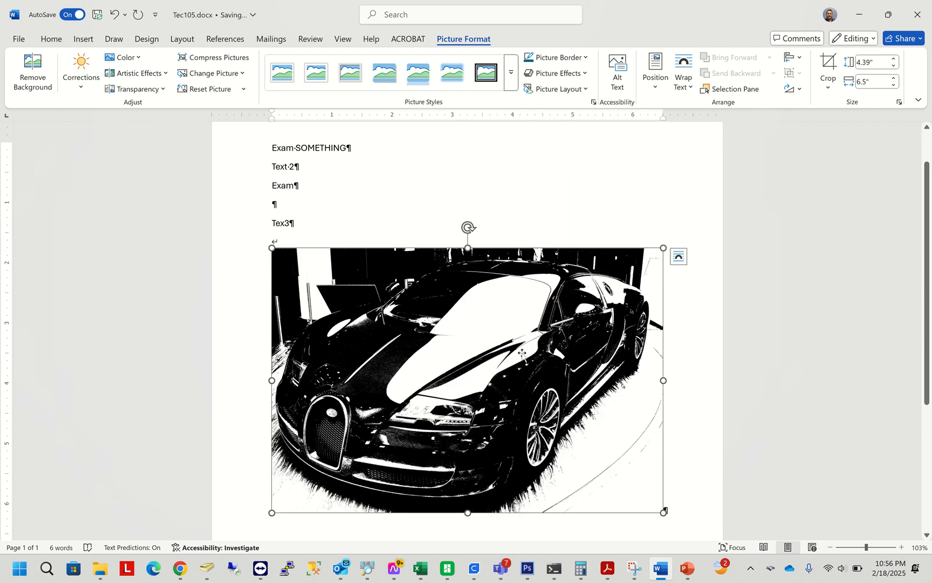
{"action": "left_click", "coordinate": [161, 74]}
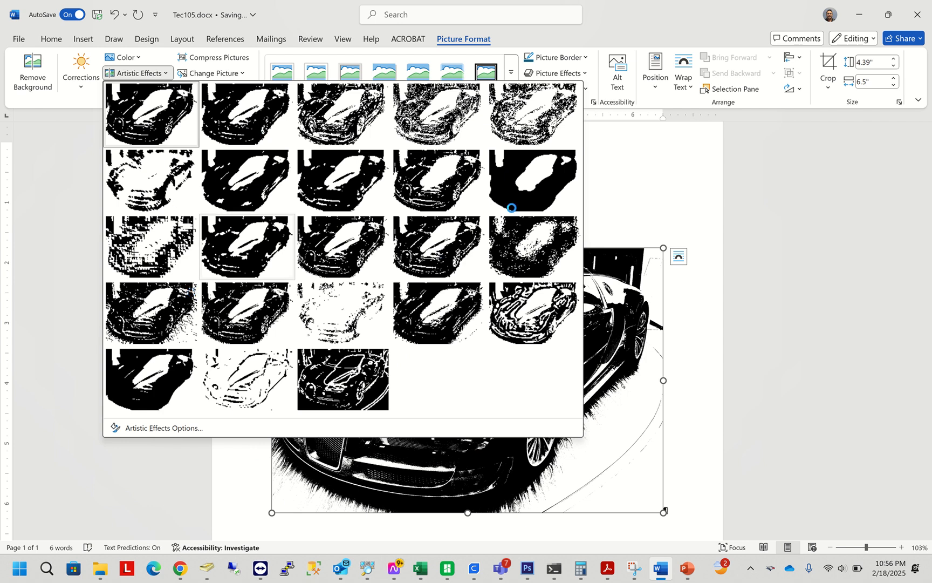
{"action": "left_click", "coordinate": [130, 57]}
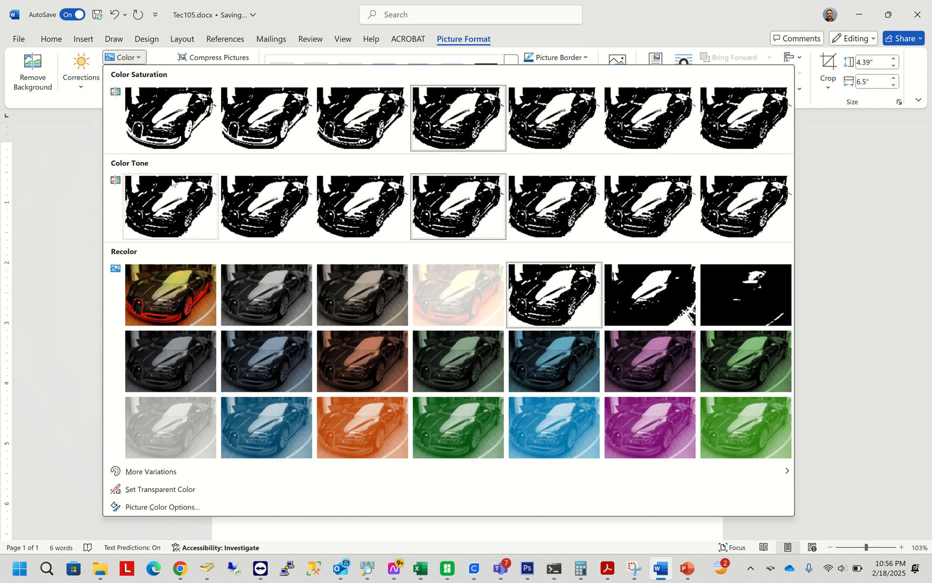
{"action": "left_click", "coordinate": [192, 293]}
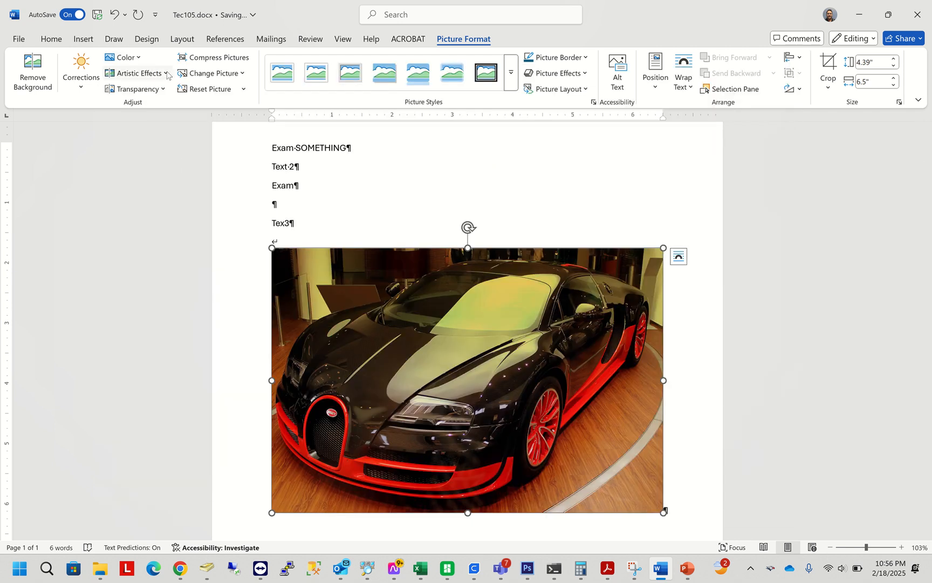
Step: Apply the pale, outlined sketch-like artistic effect to the car picture, and set the artistic effect back to none
{"action": "left_click", "coordinate": [165, 74]}
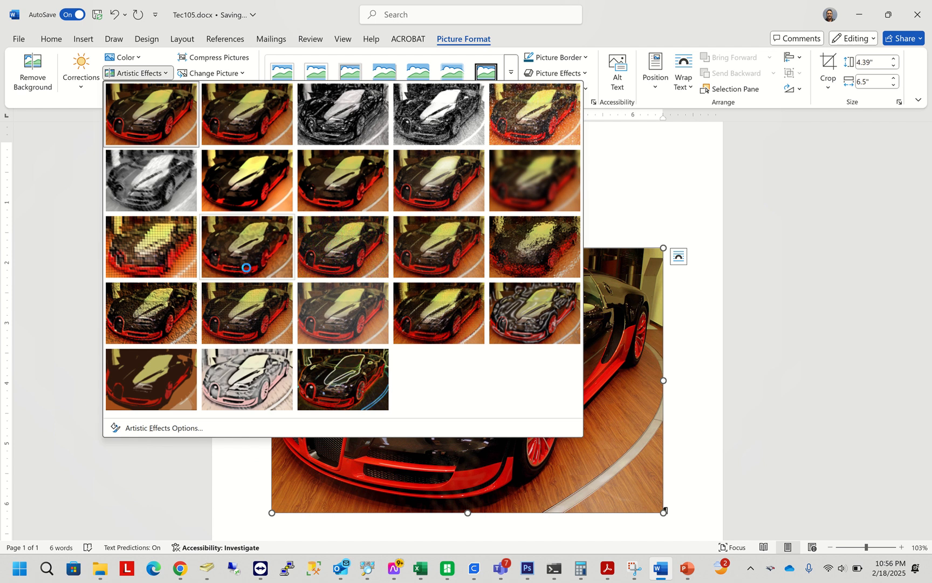
{"action": "left_click", "coordinate": [238, 376]}
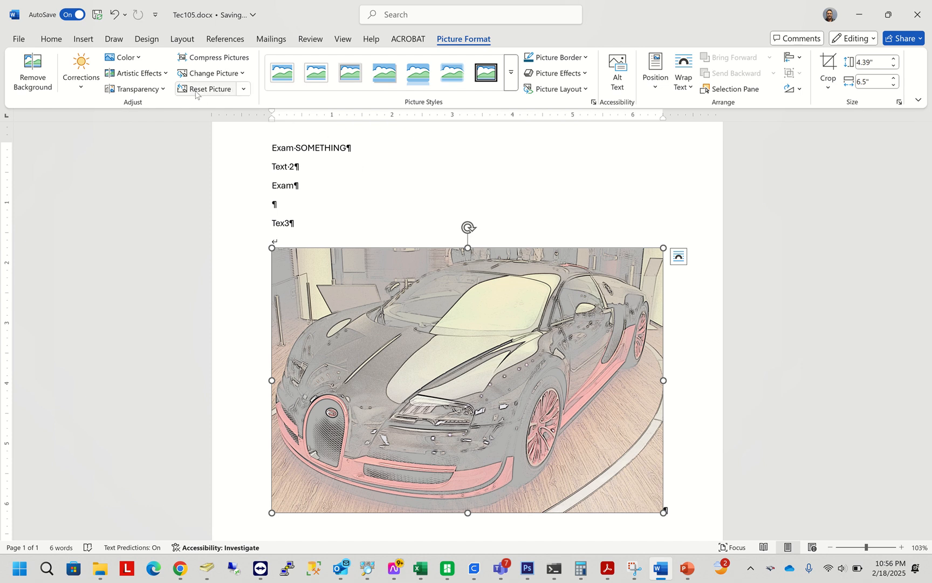
{"action": "left_click", "coordinate": [143, 73]}
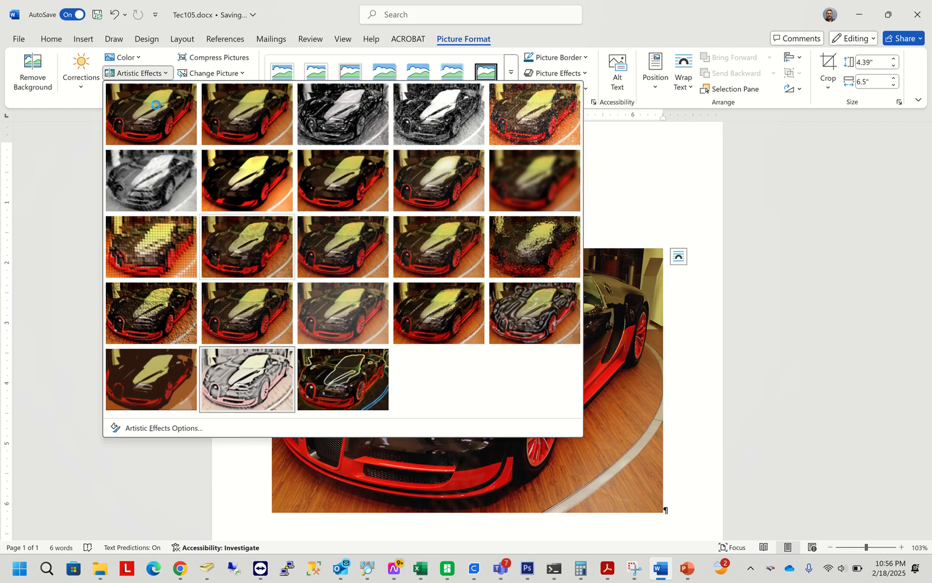
{"action": "left_click", "coordinate": [156, 104]}
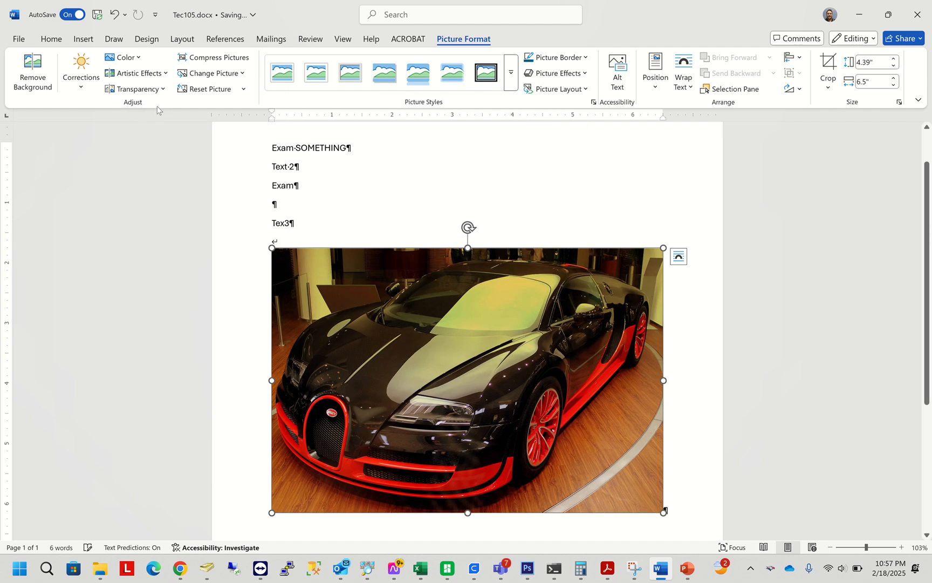
Step: Examine the transparency presets and the Picture Transparency options for the black and red car picture
{"action": "left_click", "coordinate": [163, 90]}
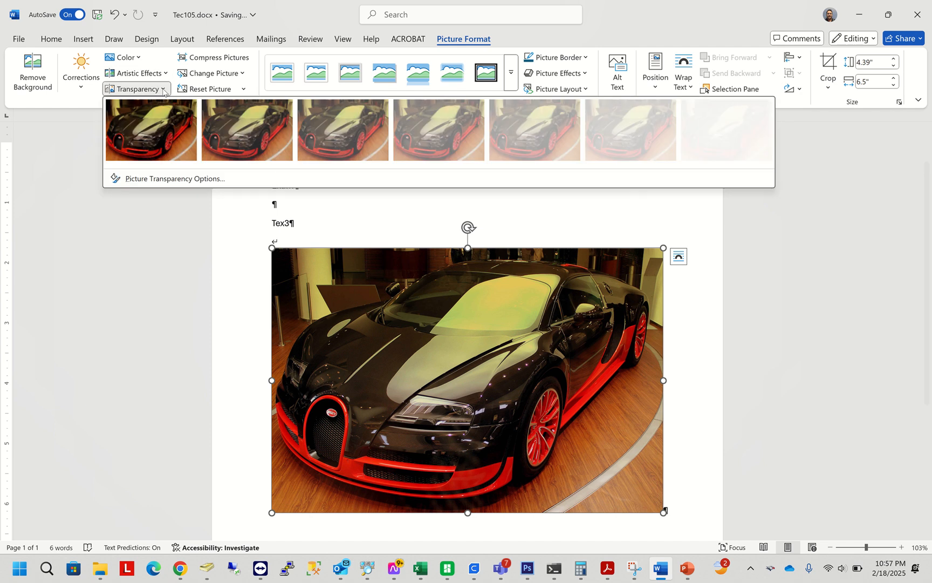
{"action": "left_click", "coordinate": [157, 178]}
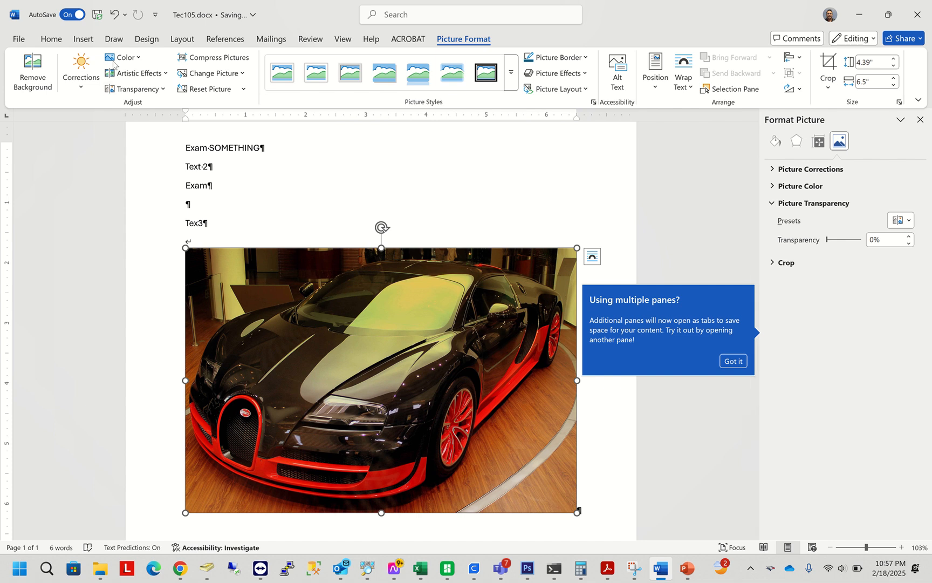
{"action": "left_click", "coordinate": [144, 90]}
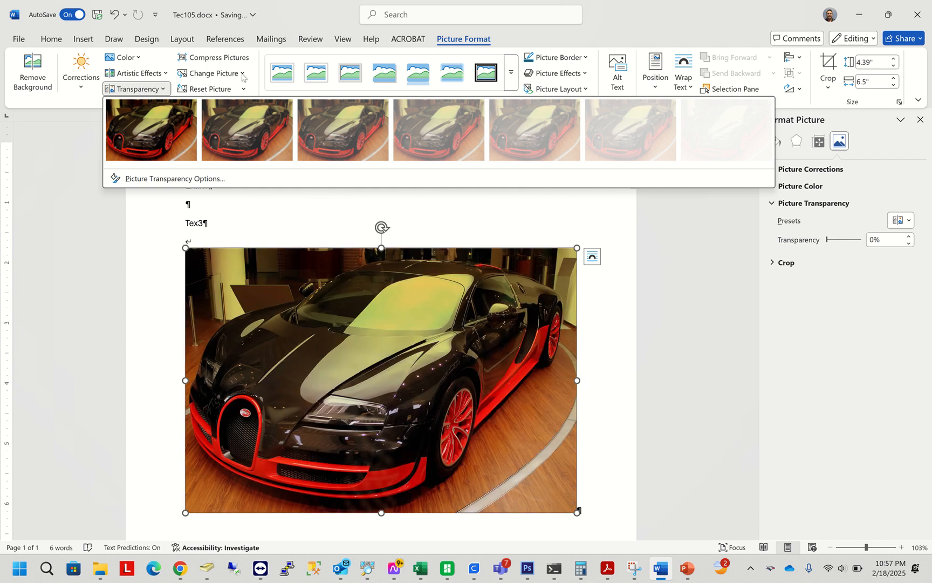
Step: Replace the car picture with the green sports car from the online Car category, with the Creative Commons only filter off
{"action": "left_click", "coordinate": [242, 74]}
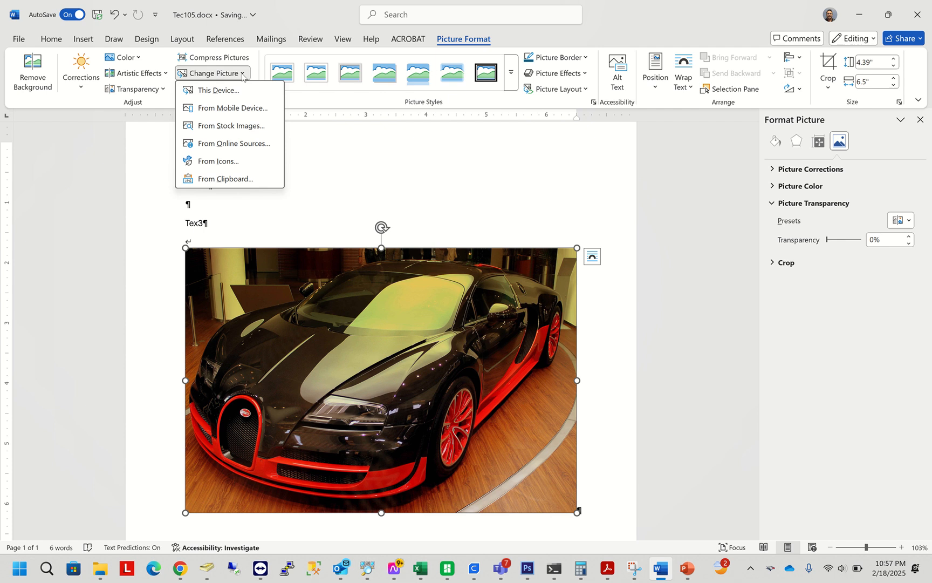
{"action": "left_click", "coordinate": [241, 144]}
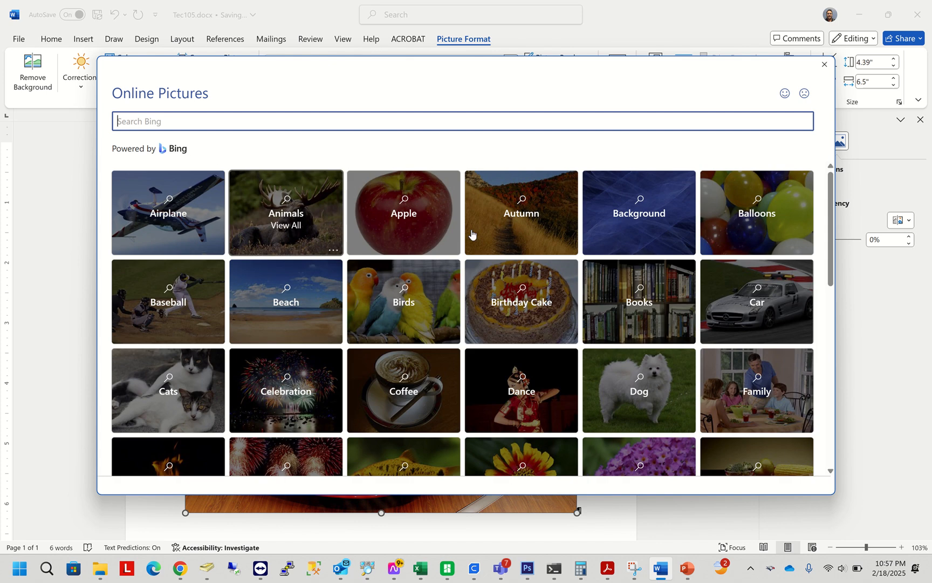
{"action": "left_click", "coordinate": [760, 296]}
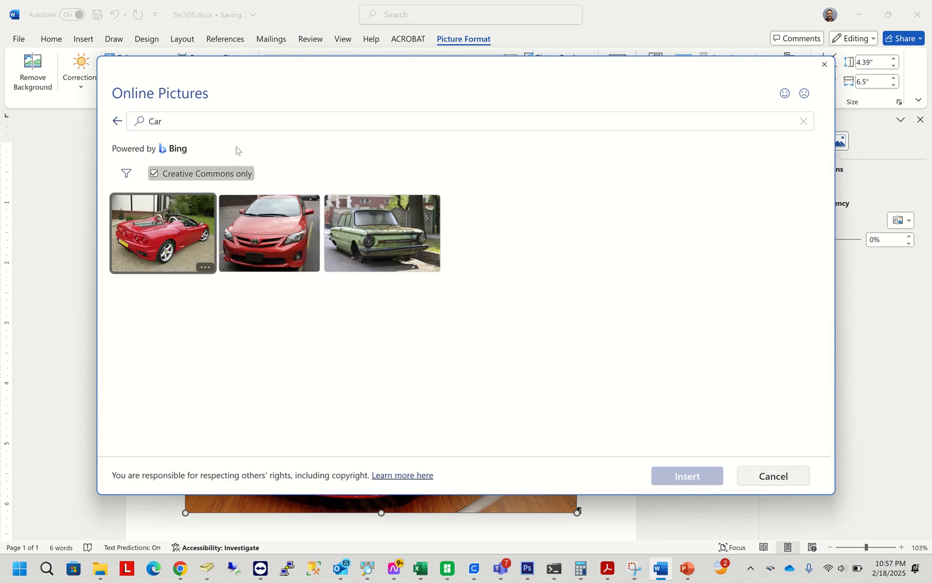
{"action": "left_click", "coordinate": [154, 173]}
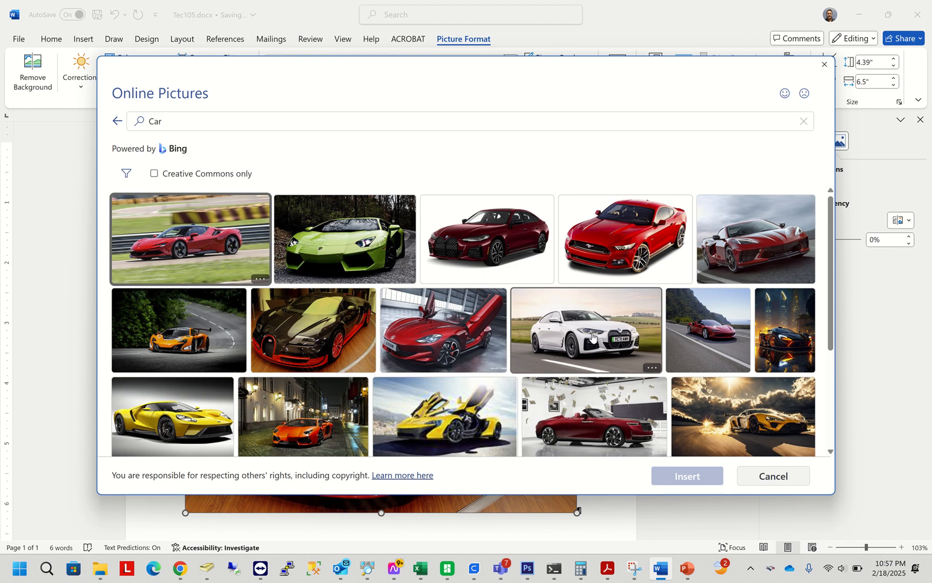
{"action": "left_click", "coordinate": [369, 247]}
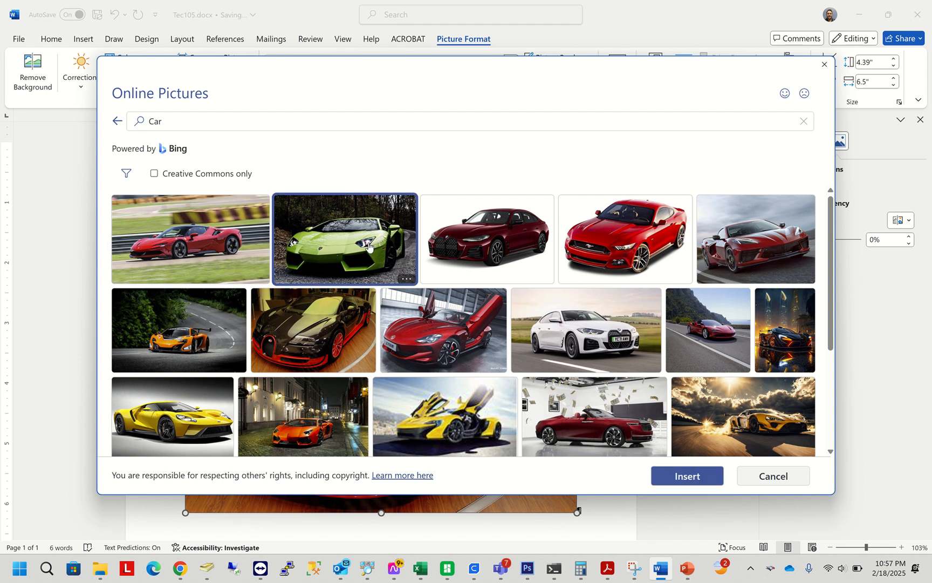
{"action": "left_click", "coordinate": [338, 253]}
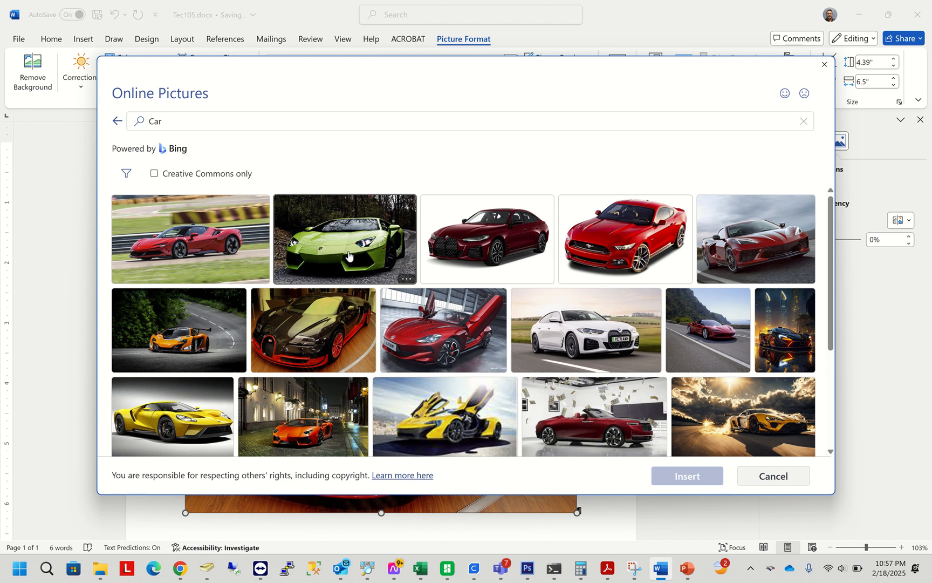
{"action": "left_click", "coordinate": [348, 255]}
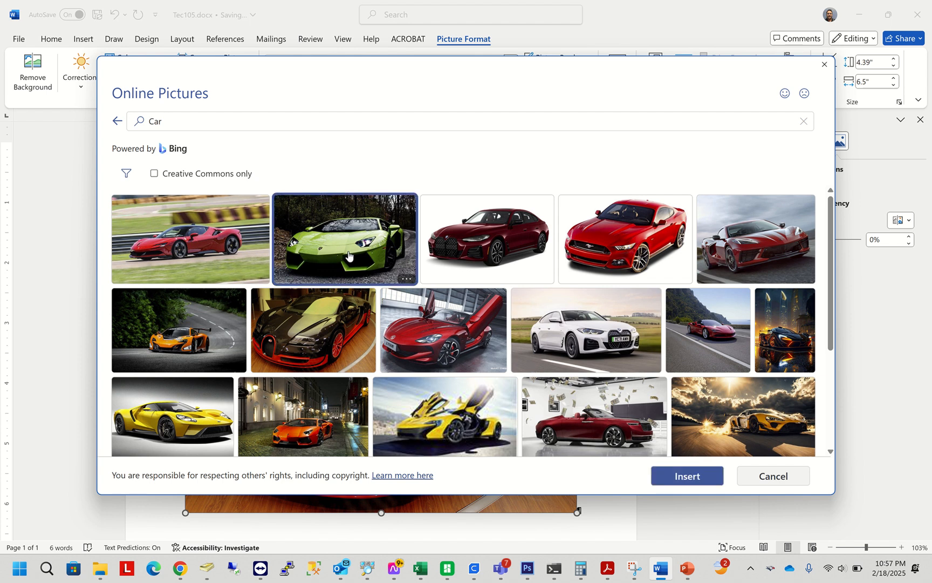
{"action": "left_click", "coordinate": [682, 475]}
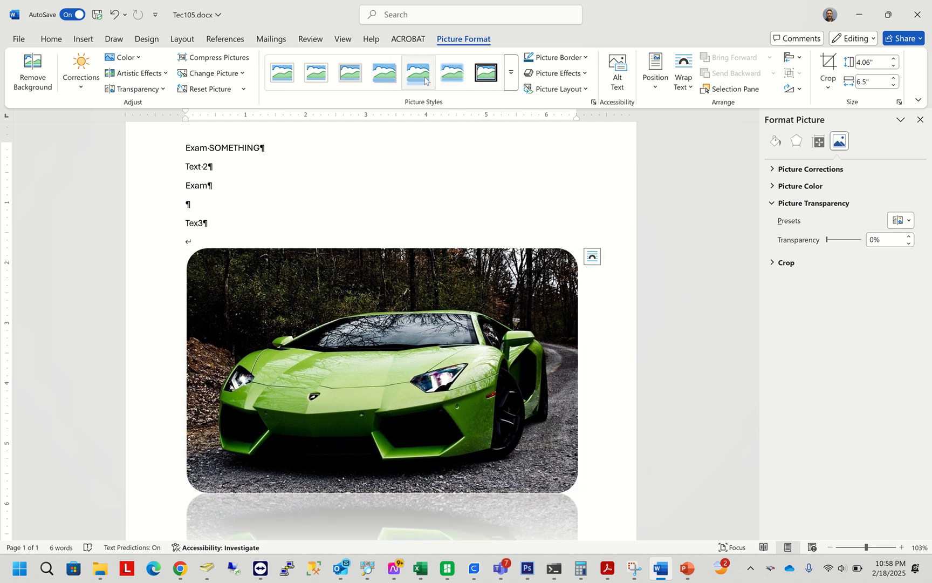
Step: Apply the oval picture style with a dark border to the green car, and recolor the border light green
{"action": "left_click", "coordinate": [511, 82]}
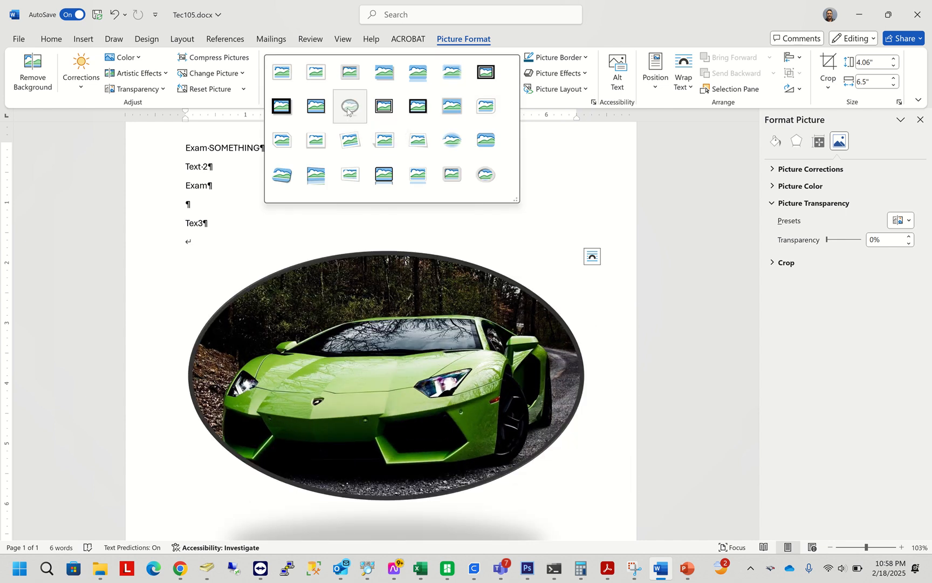
{"action": "left_click", "coordinate": [349, 107]}
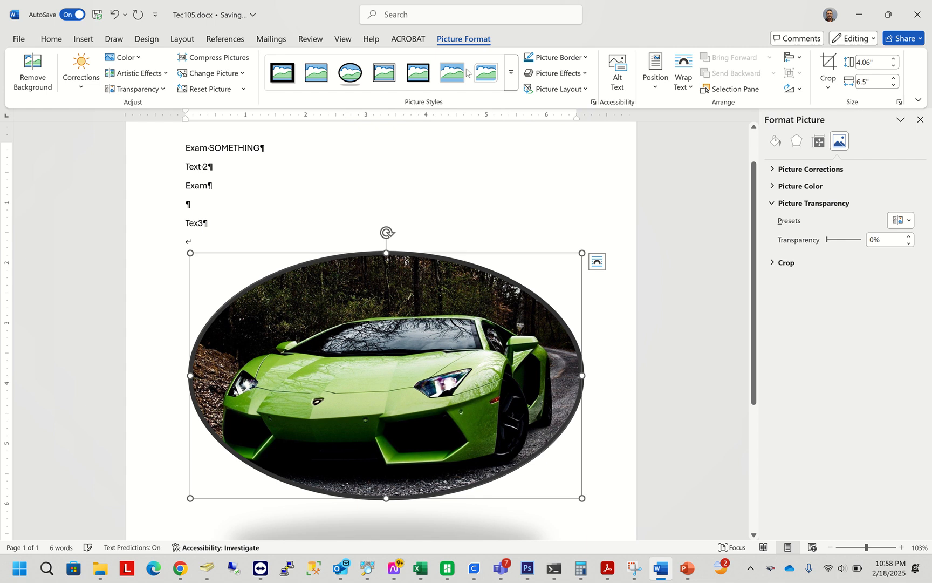
{"action": "left_click", "coordinate": [586, 59]}
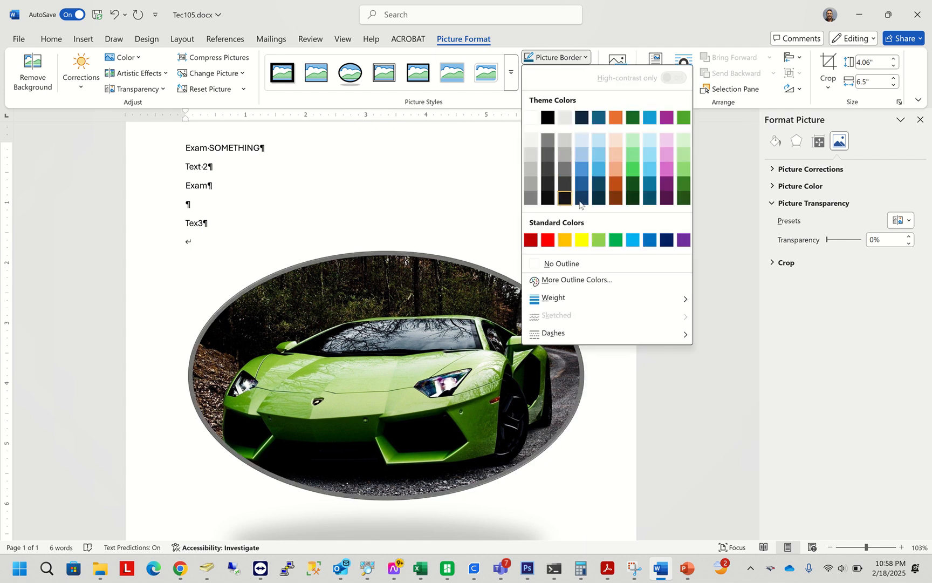
{"action": "left_click", "coordinate": [599, 240]}
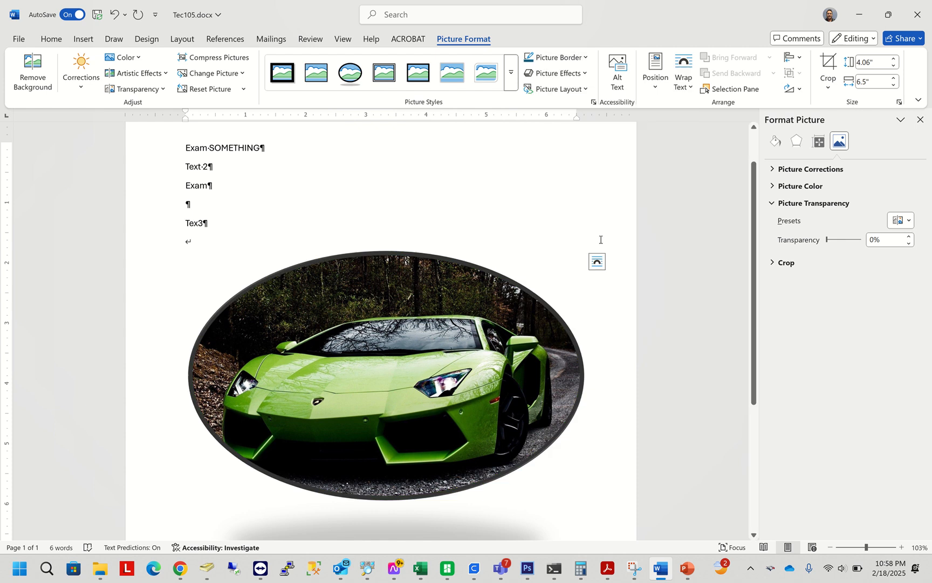
Step: Tilt the green car picture with the first 3-D rotation preset in the last Perspective row
{"action": "left_click", "coordinate": [568, 76]}
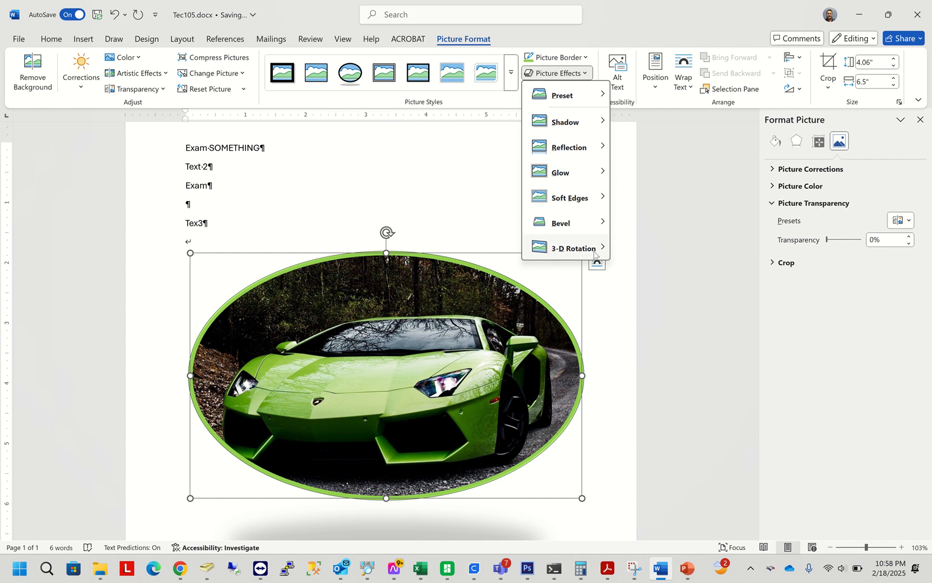
{"action": "mouse_move", "coordinate": [594, 254]}
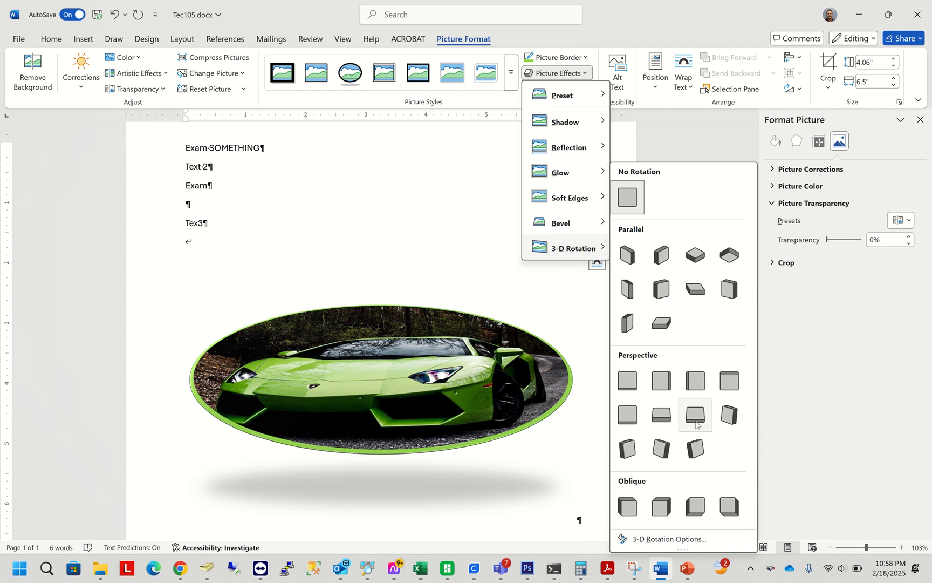
{"action": "left_click", "coordinate": [634, 456]}
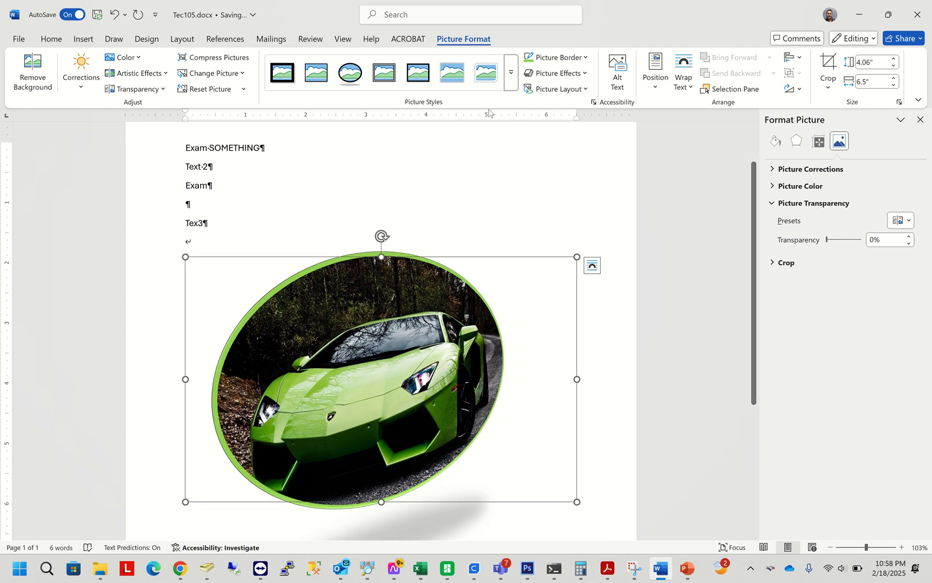
Step: Look over the picture layouts and set the green car picture's border weight to 6 pt
{"action": "left_click", "coordinate": [556, 90]}
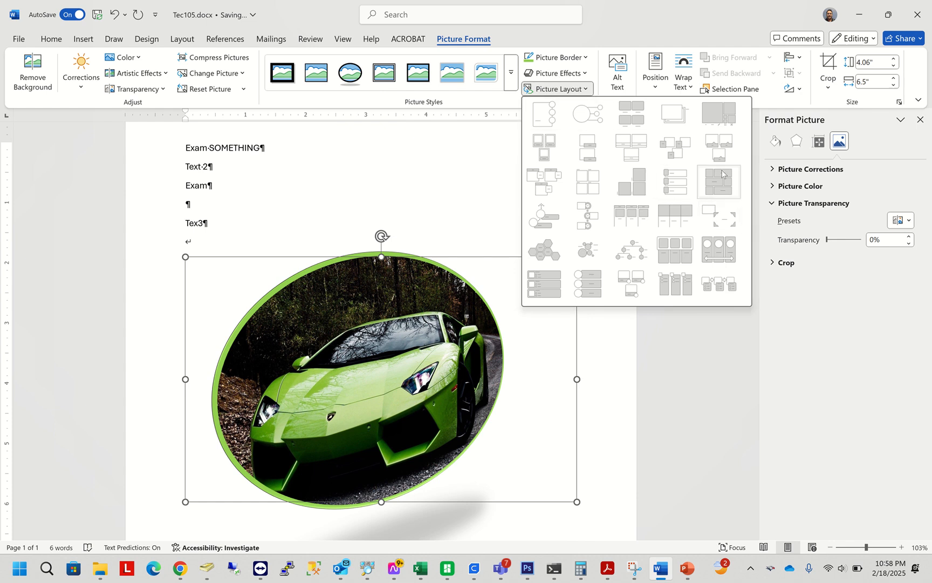
{"action": "left_click", "coordinate": [584, 60]}
{"action": "left_click", "coordinate": [584, 59]}
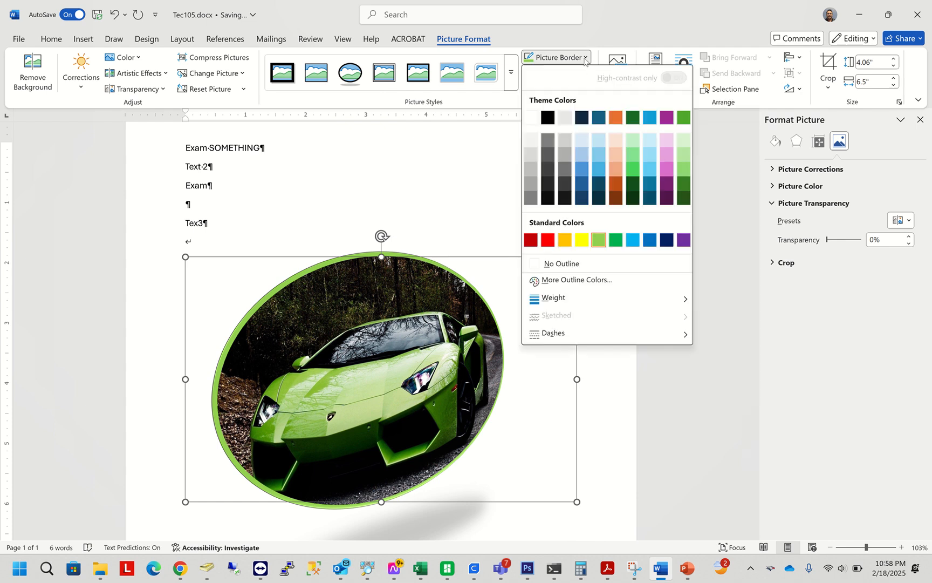
{"action": "mouse_move", "coordinate": [651, 305]}
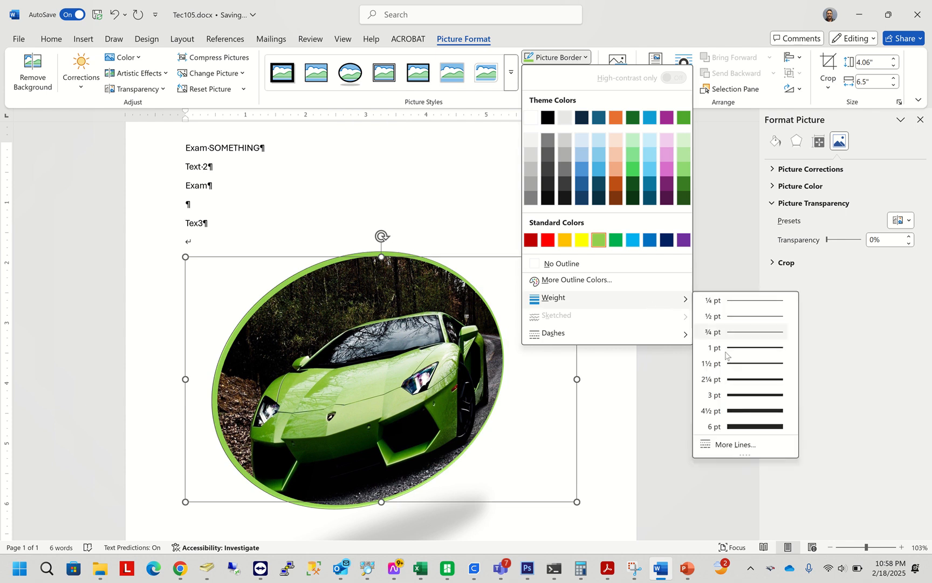
{"action": "left_click", "coordinate": [743, 429]}
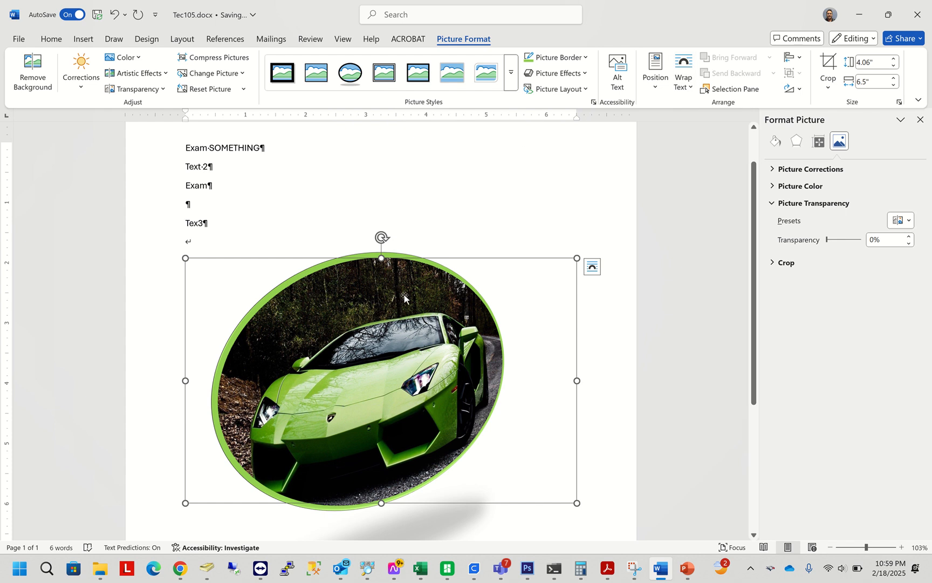
Step: Add three empty paragraphs after the Tex3 line to push the car picture down, and remove them again
{"action": "left_click", "coordinate": [385, 215]}
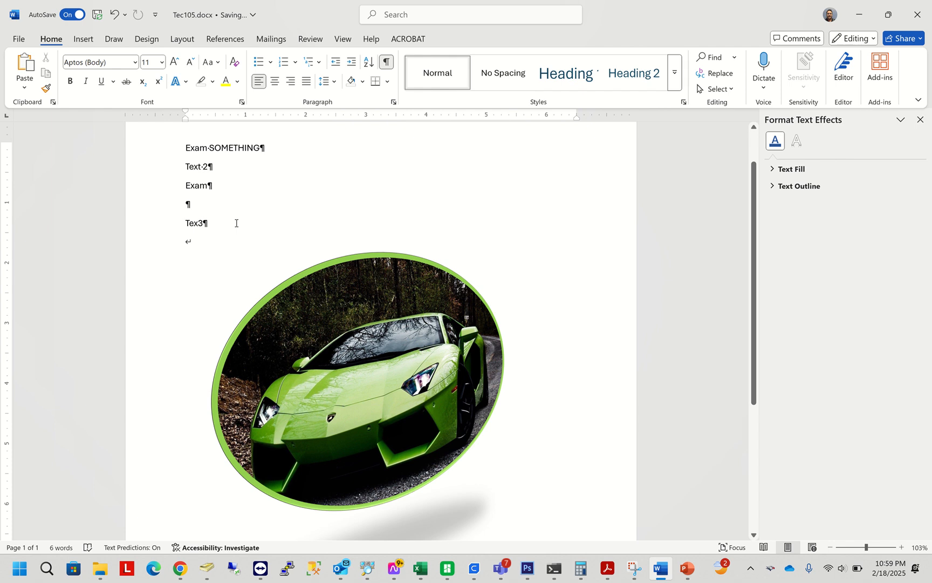
{"action": "key", "text": "Return"}
{"action": "key", "text": "Return"}
{"action": "key", "text": "Return"}
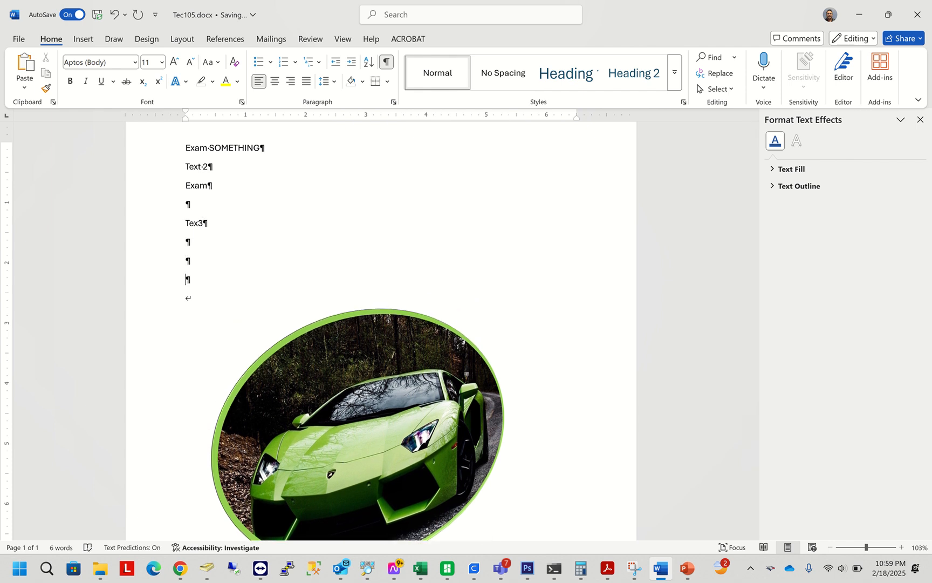
{"action": "key", "text": "BackSpace"}
{"action": "key", "text": "BackSpace"}
{"action": "key", "text": "BackSpace"}
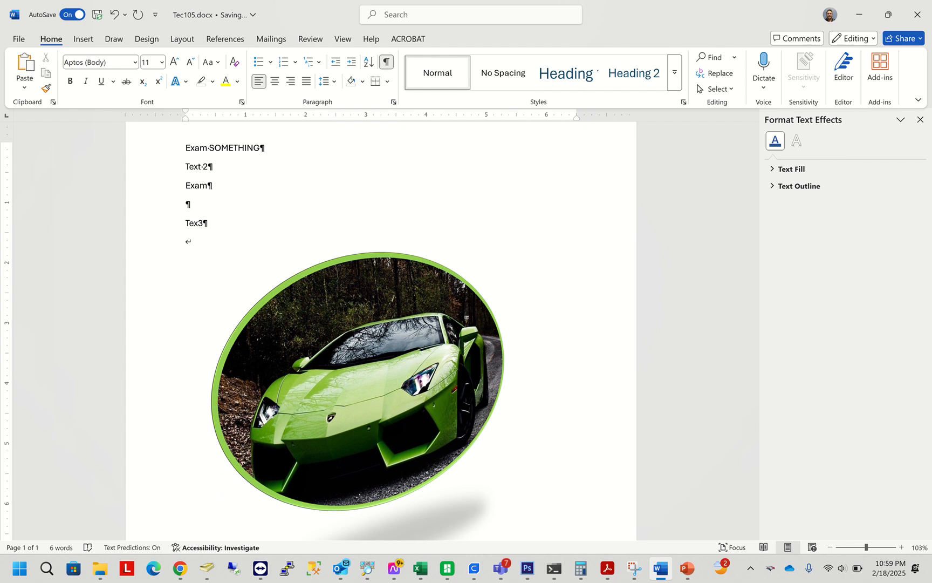
Step: Preview the position layouts for the green car picture and set its text wrapping to Behind Text
{"action": "left_click", "coordinate": [278, 353]}
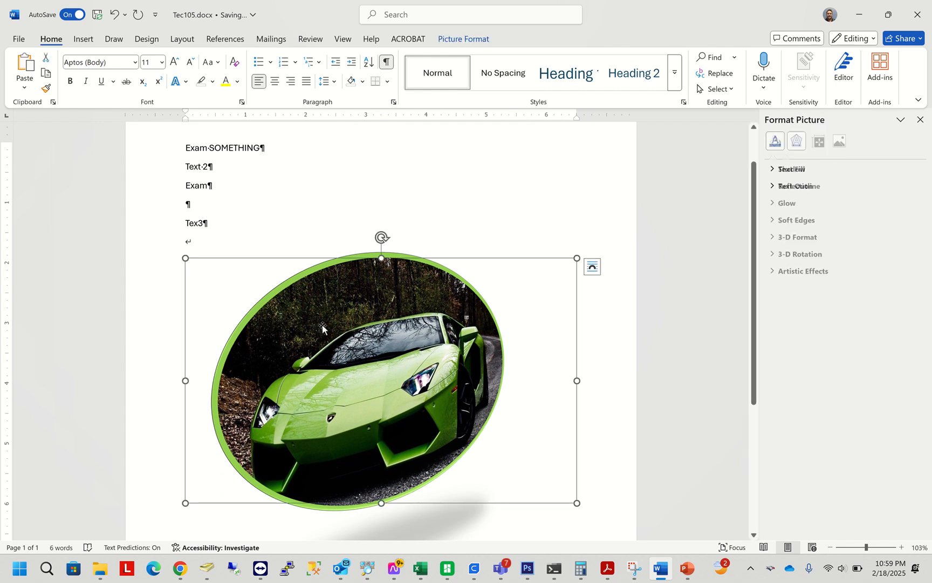
{"action": "left_click", "coordinate": [452, 39]}
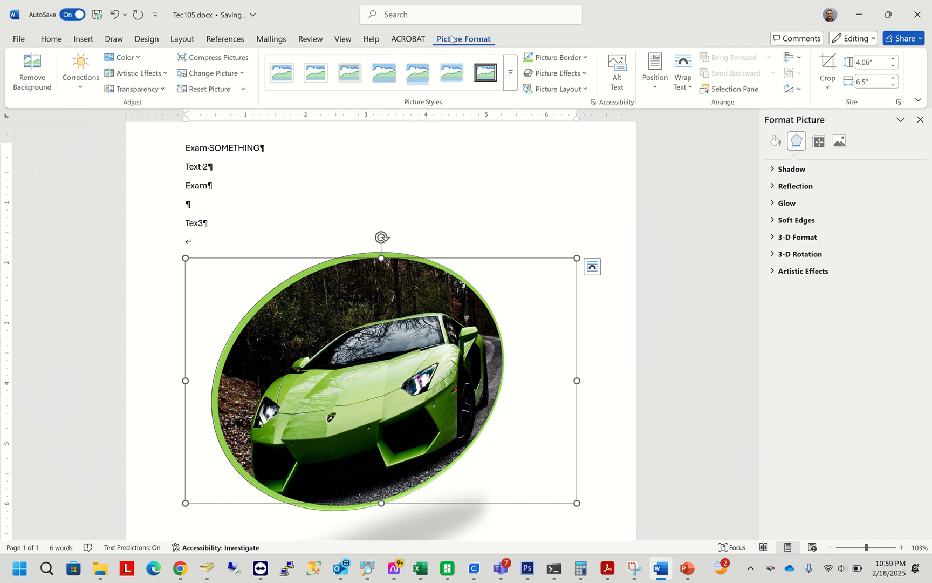
{"action": "left_click", "coordinate": [656, 69]}
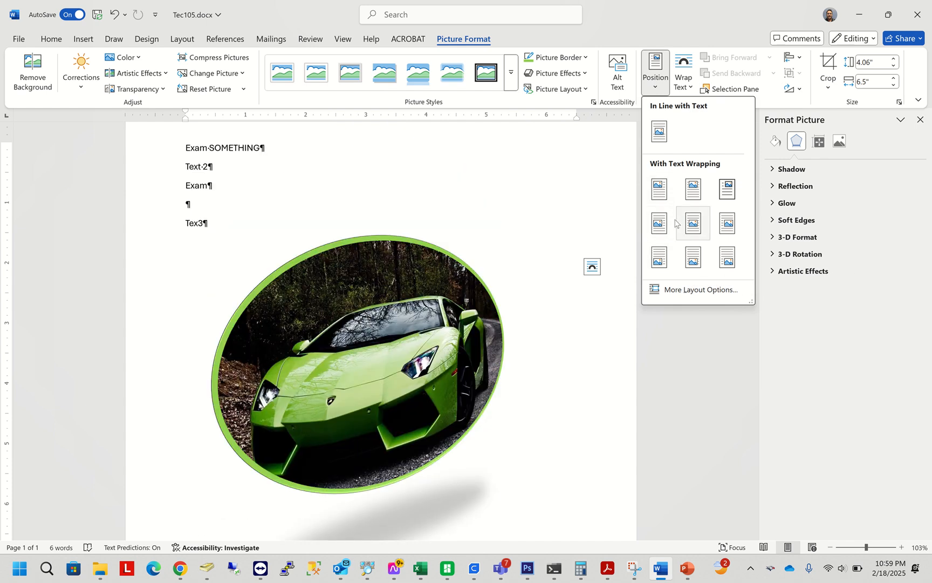
{"action": "left_click", "coordinate": [686, 68]}
{"action": "left_click", "coordinate": [685, 67]}
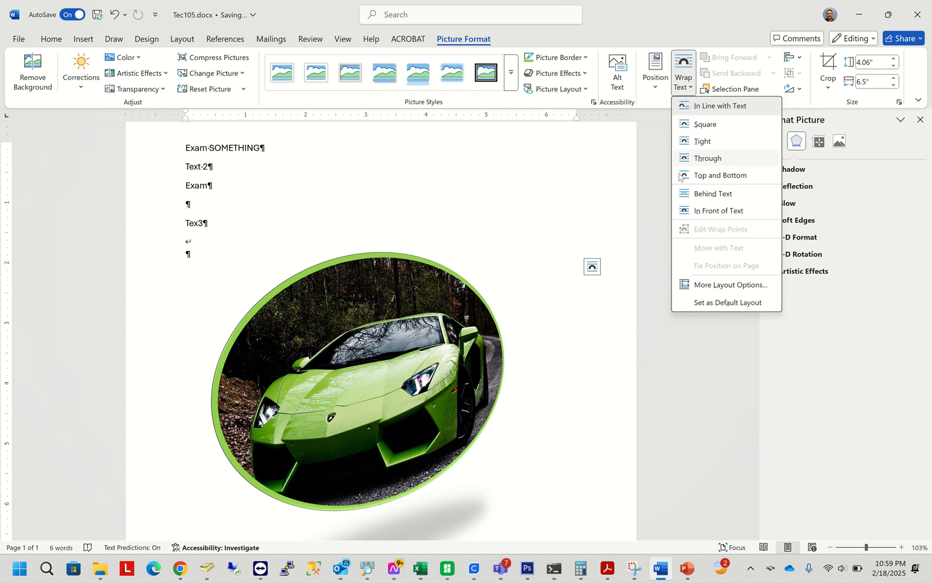
{"action": "left_click", "coordinate": [716, 199]}
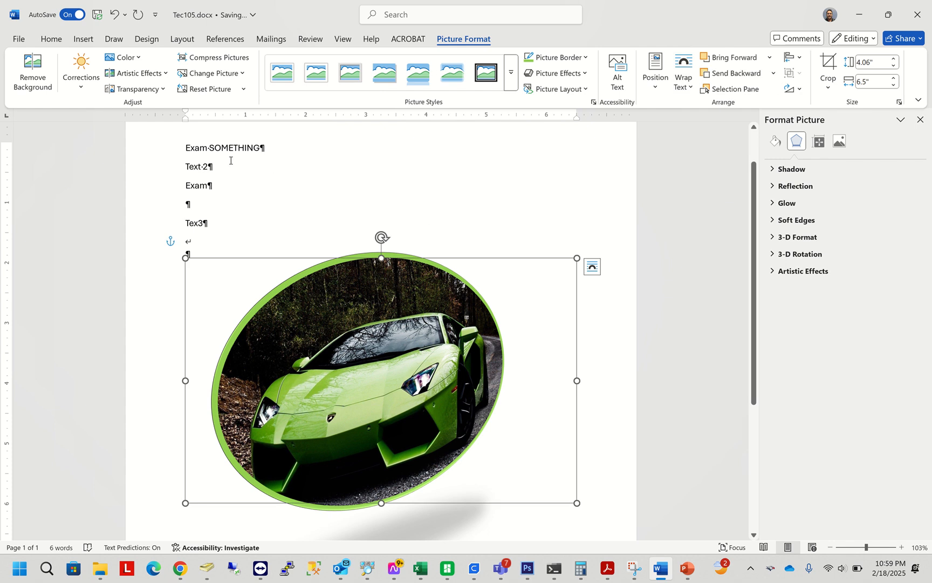
Step: Add empty paragraphs after the Tex3 line and trim the extras, leaving two empty paragraphs below it
{"action": "left_click", "coordinate": [222, 221]}
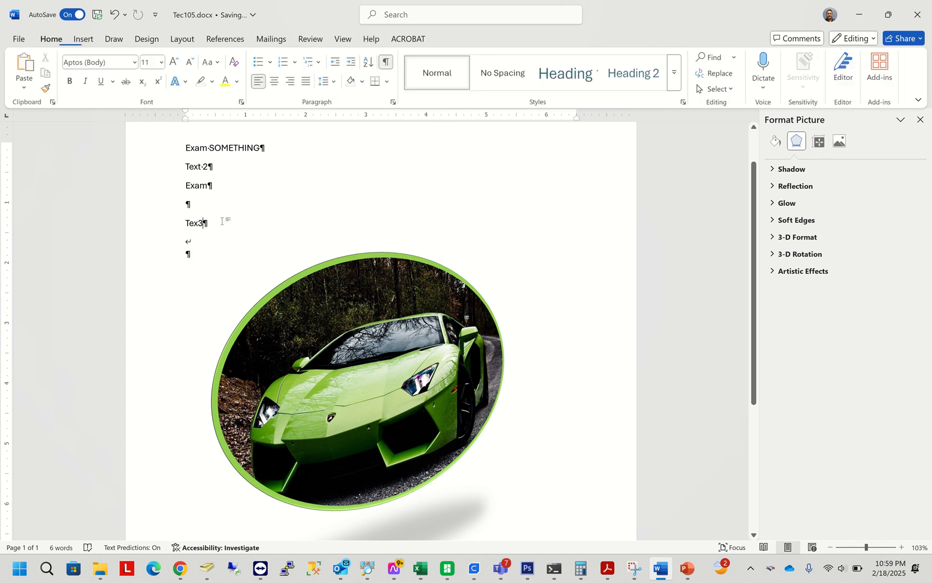
{"action": "key", "text": "Return"}
{"action": "key", "text": "Return"}
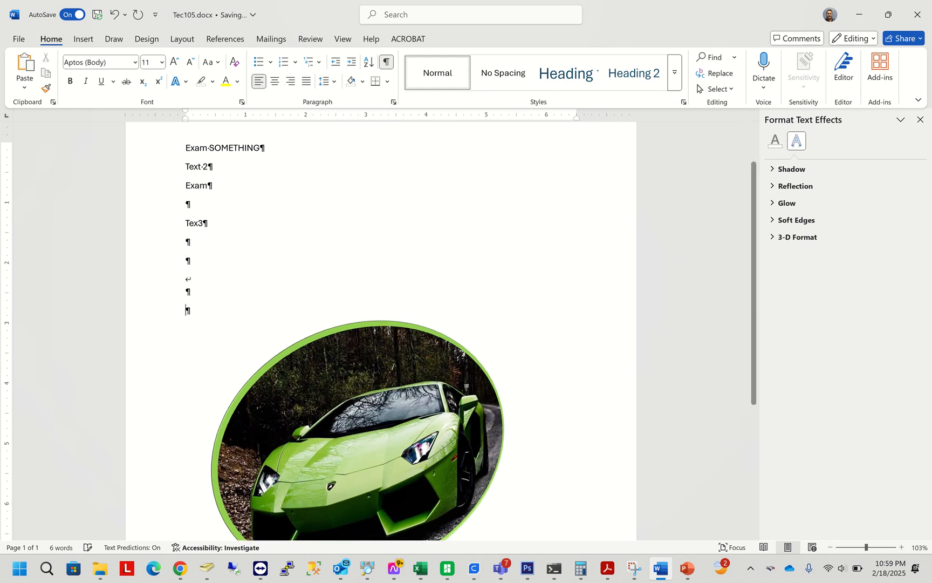
{"action": "key", "text": "BackSpace"}
{"action": "key", "text": "BackSpace"}
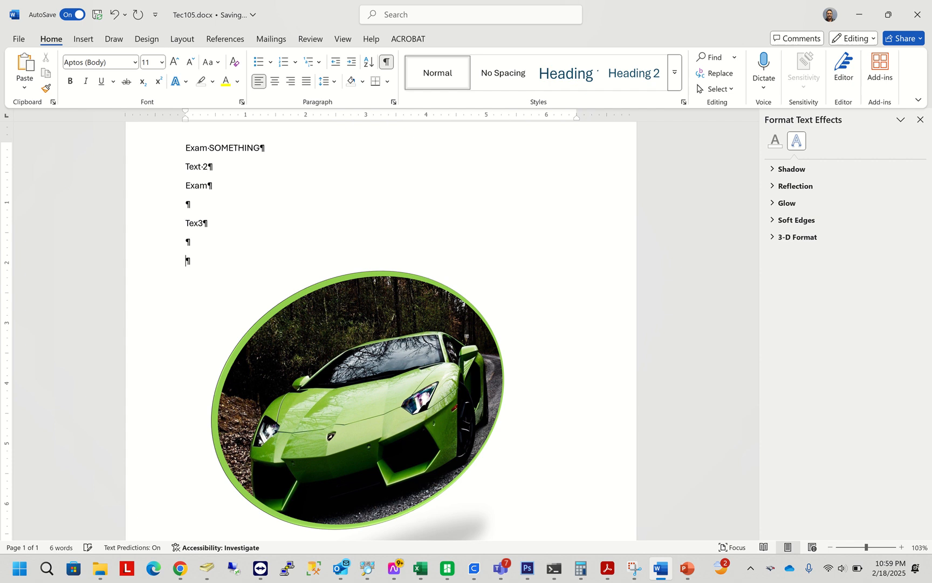
Step: Set the green car picture's text wrapping to In Front of Text and move it up beside the Tex3 line
{"action": "left_click", "coordinate": [320, 439]}
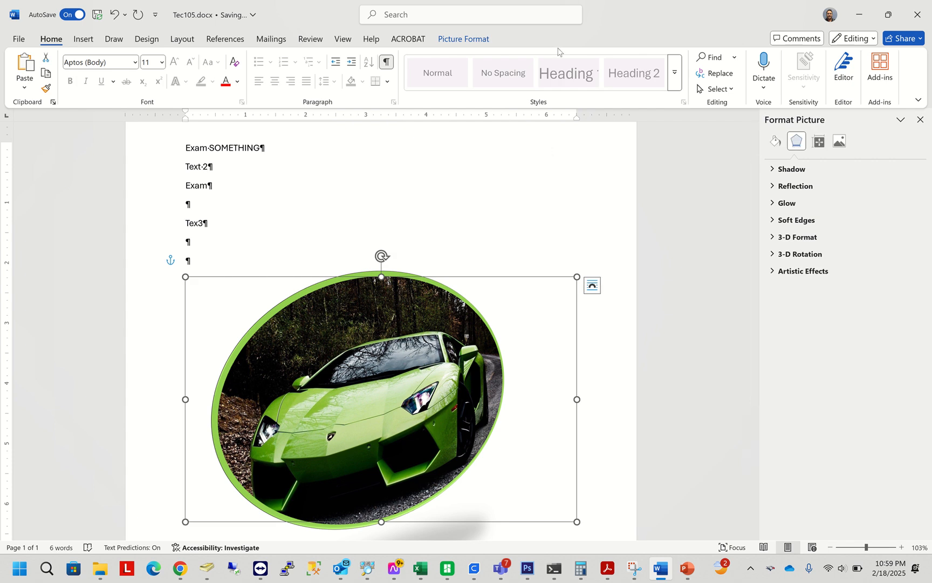
{"action": "left_click", "coordinate": [464, 39]}
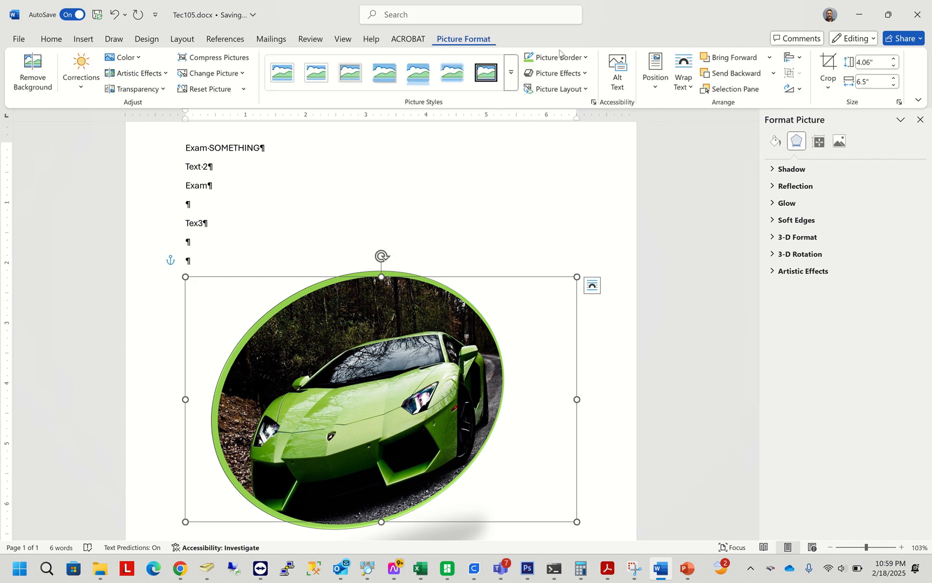
{"action": "left_click", "coordinate": [684, 80]}
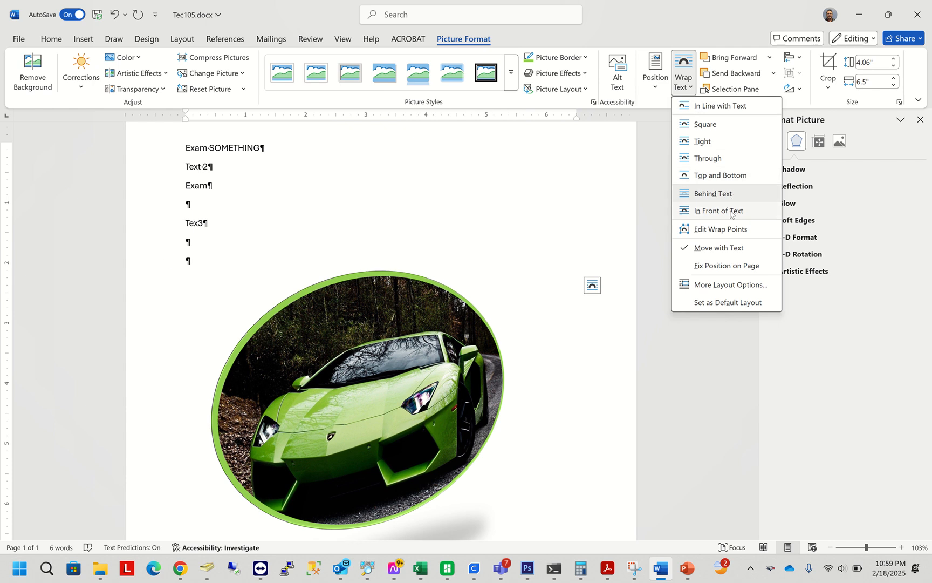
{"action": "left_click", "coordinate": [719, 210]}
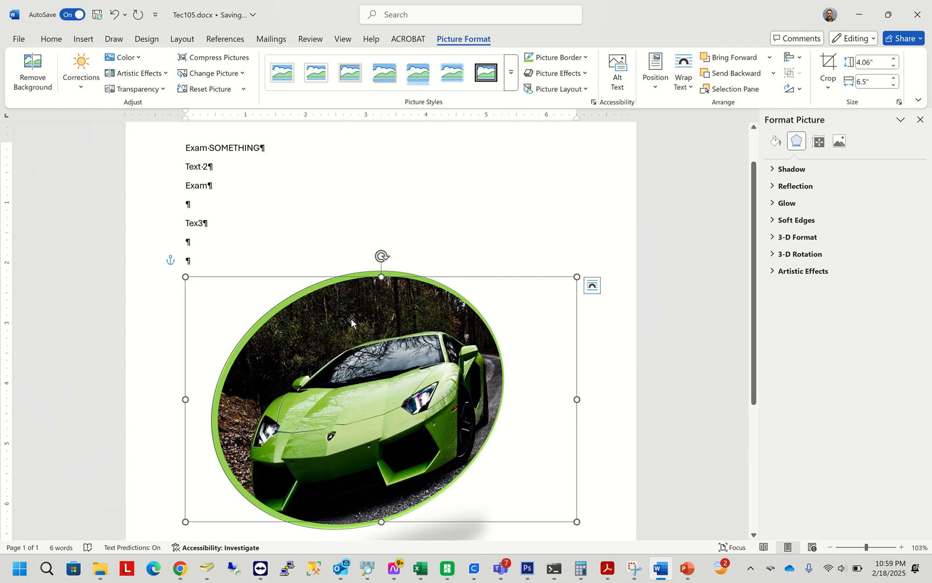
{"action": "left_click_drag", "start_coordinate": [352, 321], "coordinate": [364, 238]}
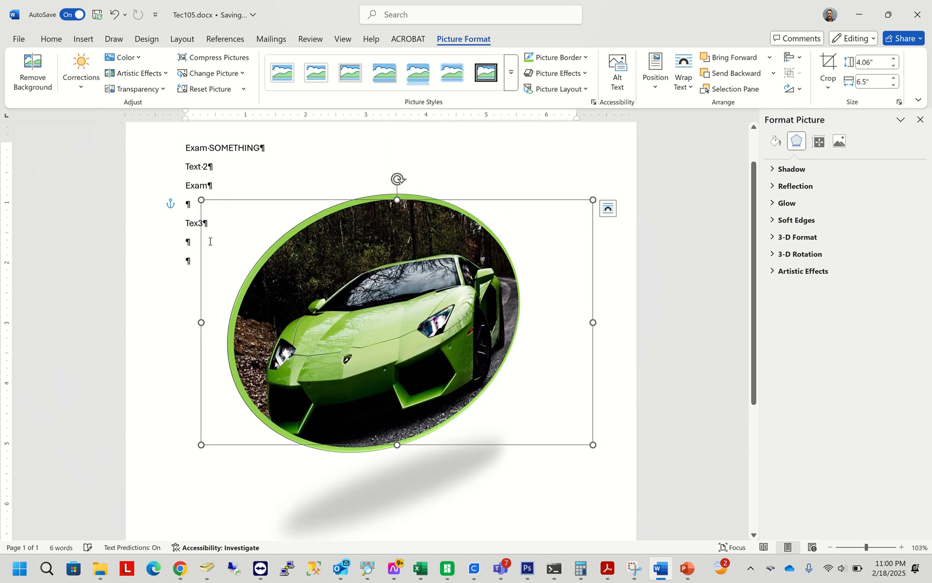
Step: Add a run of empty paragraphs below the Tex3 line and enter "Cccxbncxncn ncnbcnb" so the text runs into the picture
{"action": "left_click", "coordinate": [208, 188]}
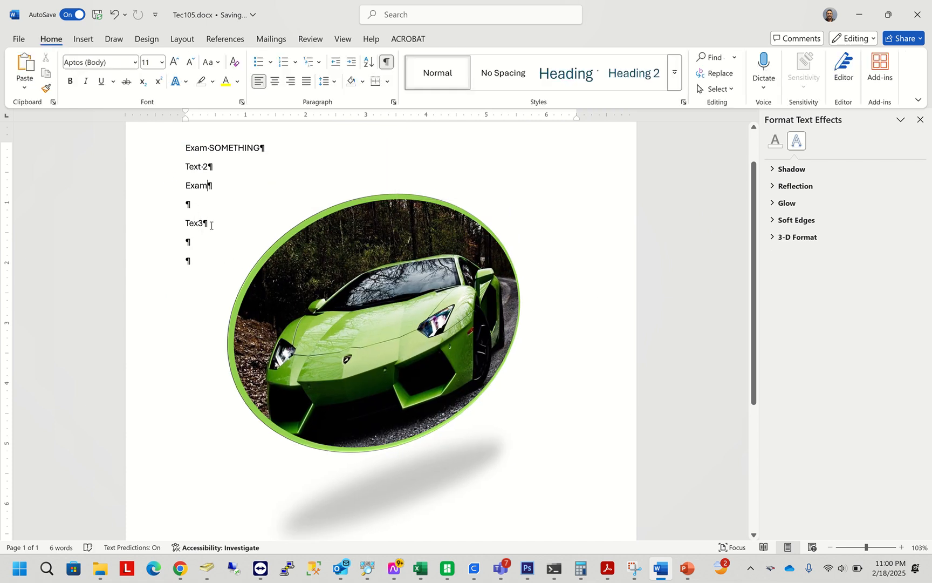
{"action": "key", "text": "Return"}
{"action": "key", "text": "Return"}
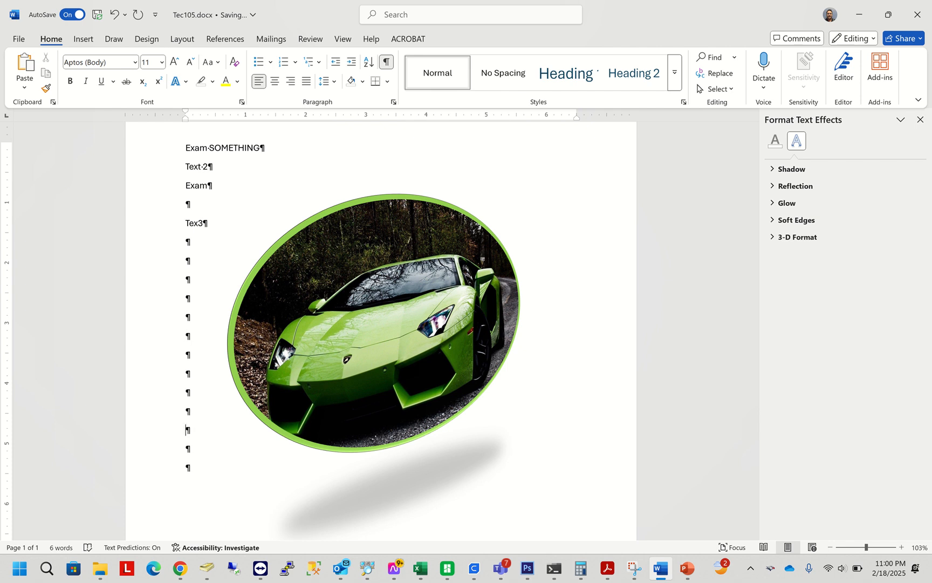
{"action": "type", "text": "Cccxbncxncn ncnbcnb"}
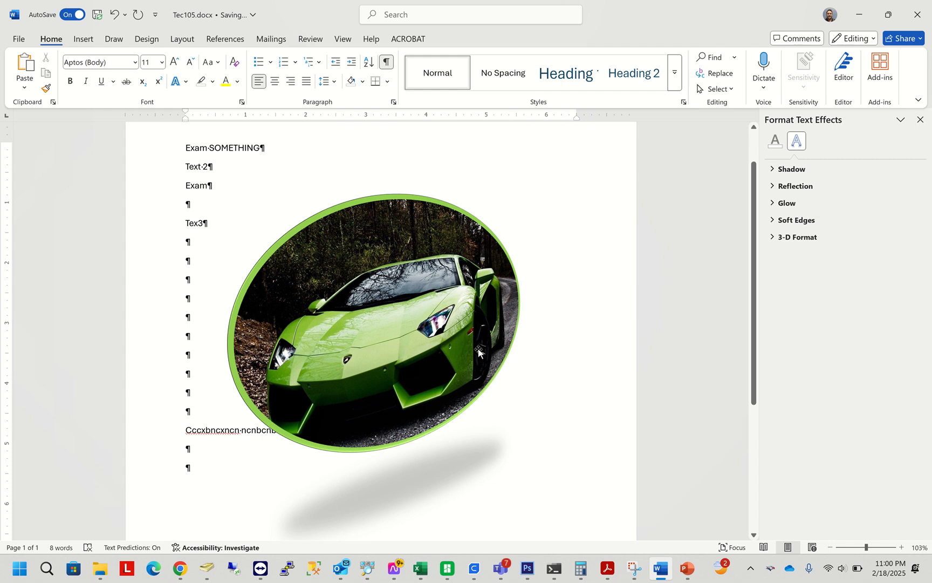
Step: Draw a freehand yellow highlighter stroke across the upper edge of the car picture and undo it
{"action": "left_click", "coordinate": [465, 302]}
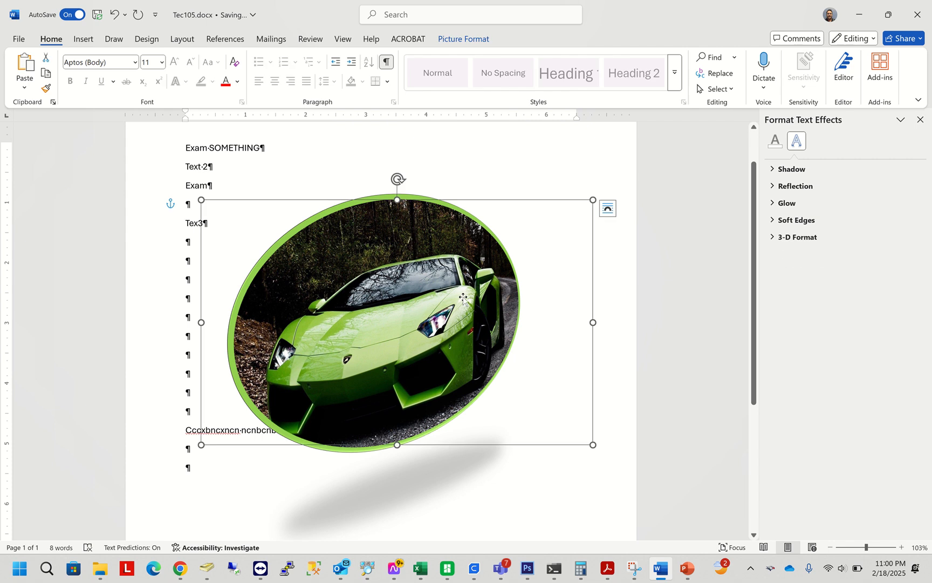
{"action": "left_click", "coordinate": [480, 43]}
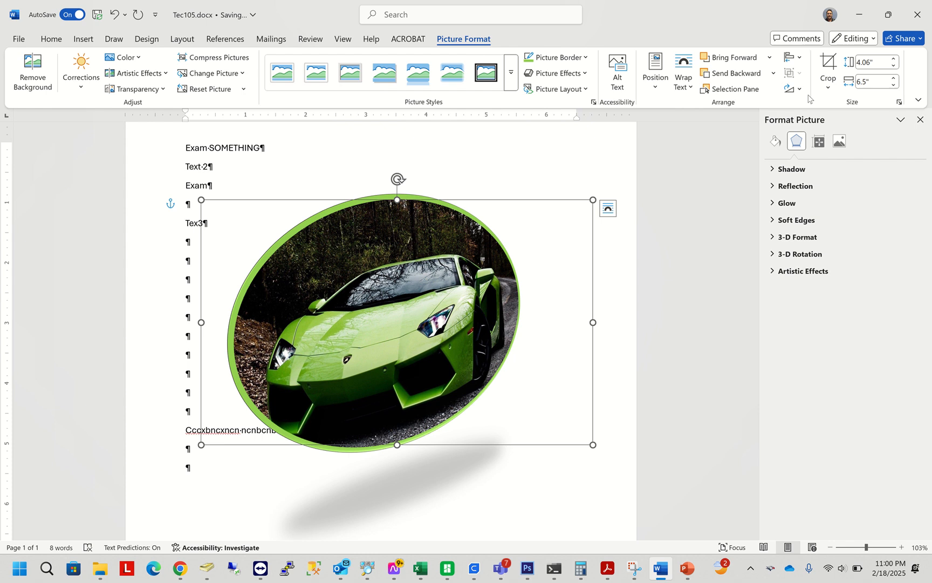
{"action": "left_click", "coordinate": [114, 41]}
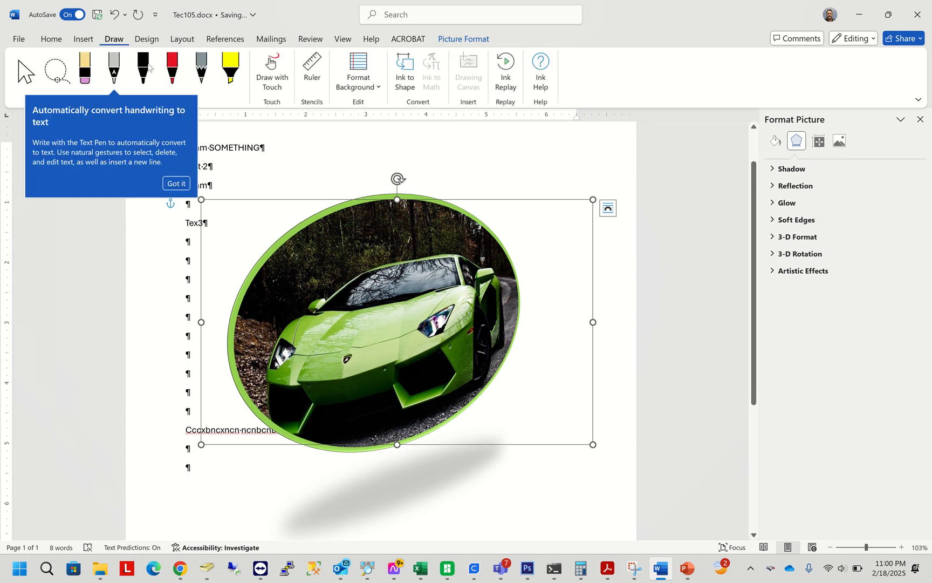
{"action": "left_click", "coordinate": [231, 69]}
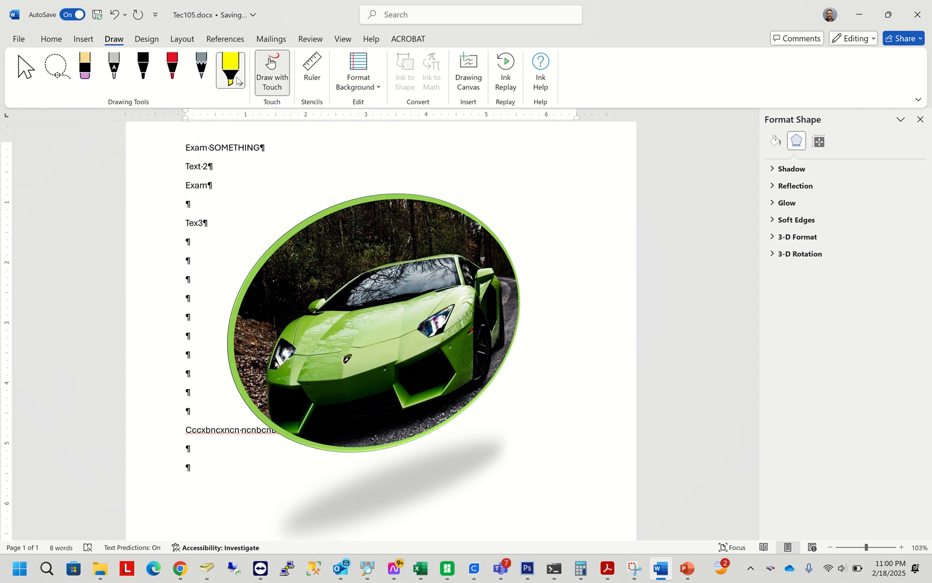
{"action": "mouse_move", "coordinate": [258, 195]}
{"action": "left_mouse_down"}
{"action": "mouse_move", "coordinate": [452, 190]}
{"action": "mouse_move", "coordinate": [575, 379]}
{"action": "left_mouse_up"}
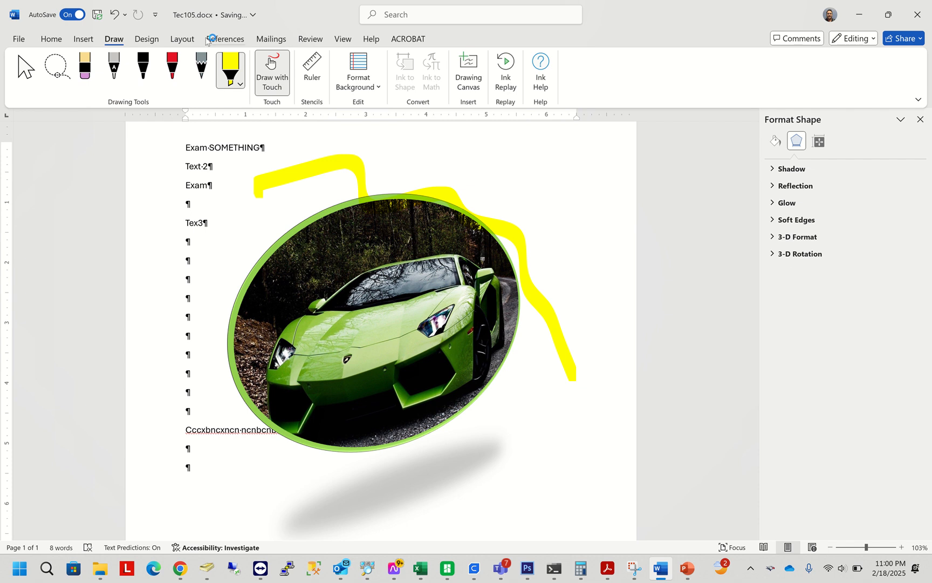
{"action": "key", "text": "ctrl+z"}
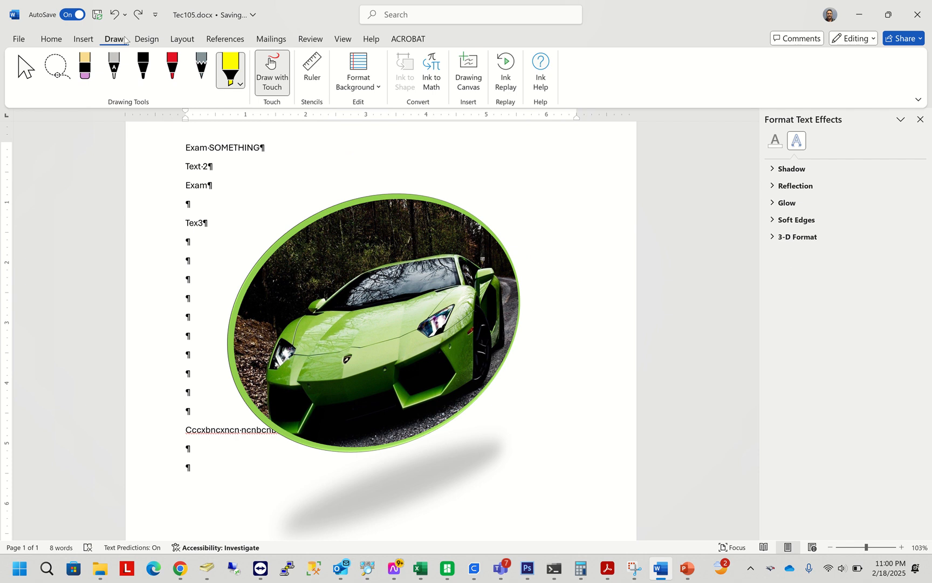
Step: Apply the Quotable theme to the document
{"action": "left_click", "coordinate": [147, 39]}
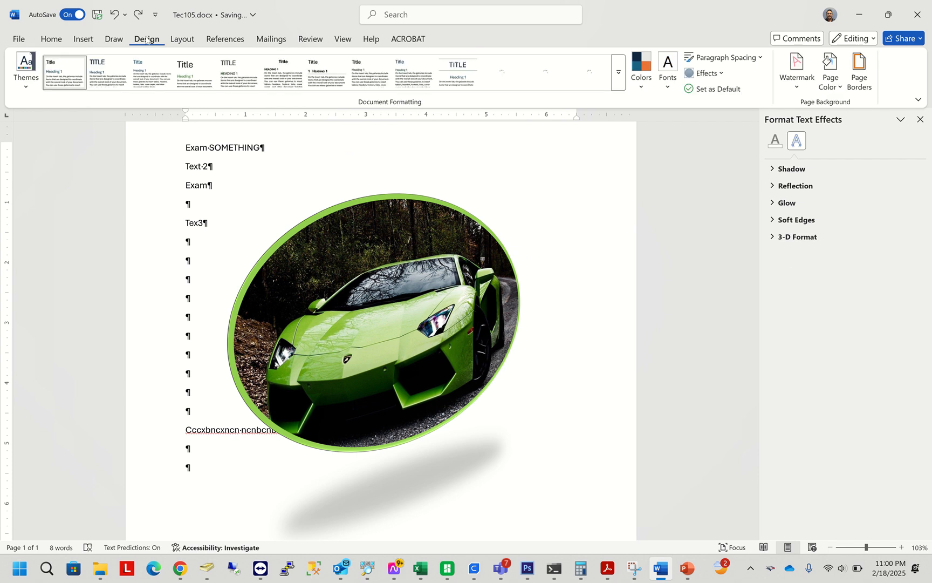
{"action": "left_click", "coordinate": [26, 75]}
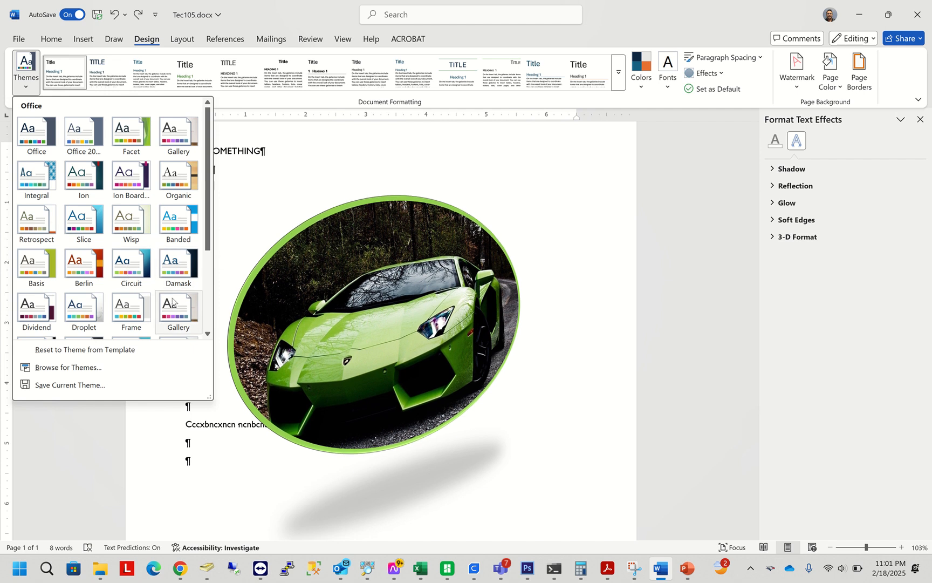
{"action": "scroll", "coordinate": [173, 303], "scroll_direction": "down", "scroll_amount": 3}
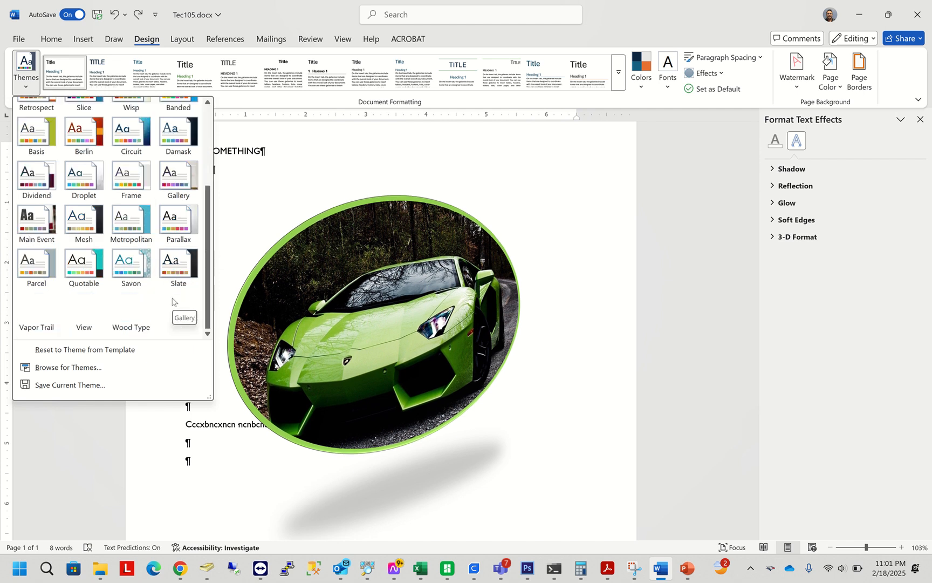
{"action": "left_click", "coordinate": [94, 260]}
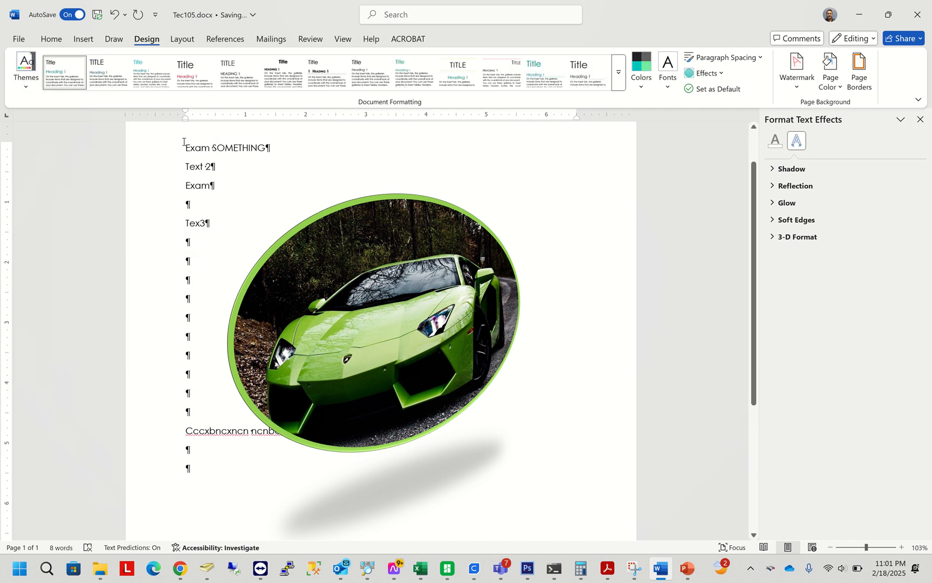
Step: Color the Exam SOMETHING and Text 2 lines with the green Accent 2, Darker 25% theme color
{"action": "left_click_drag", "start_coordinate": [183, 141], "coordinate": [209, 167]}
{"action": "left_click", "coordinate": [51, 38]}
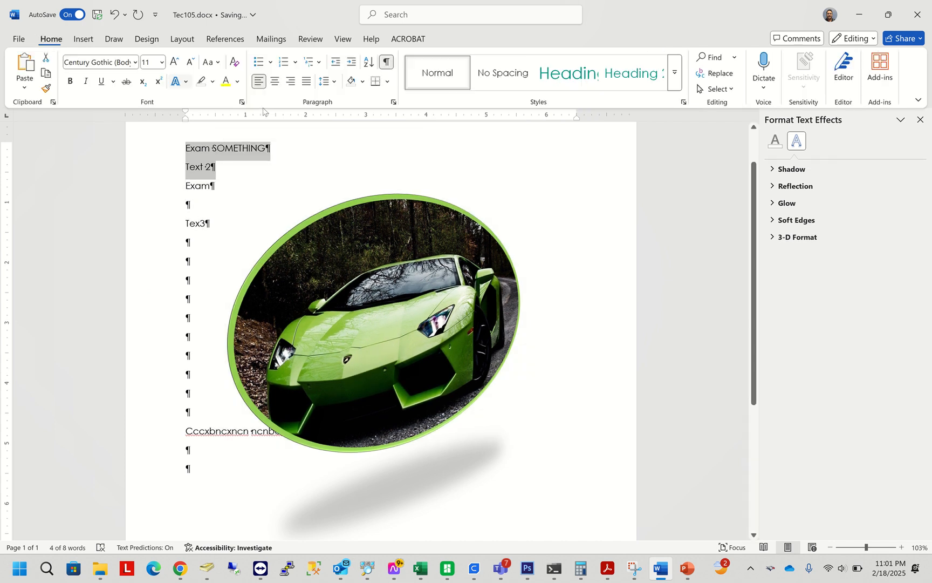
{"action": "left_click", "coordinate": [238, 82]}
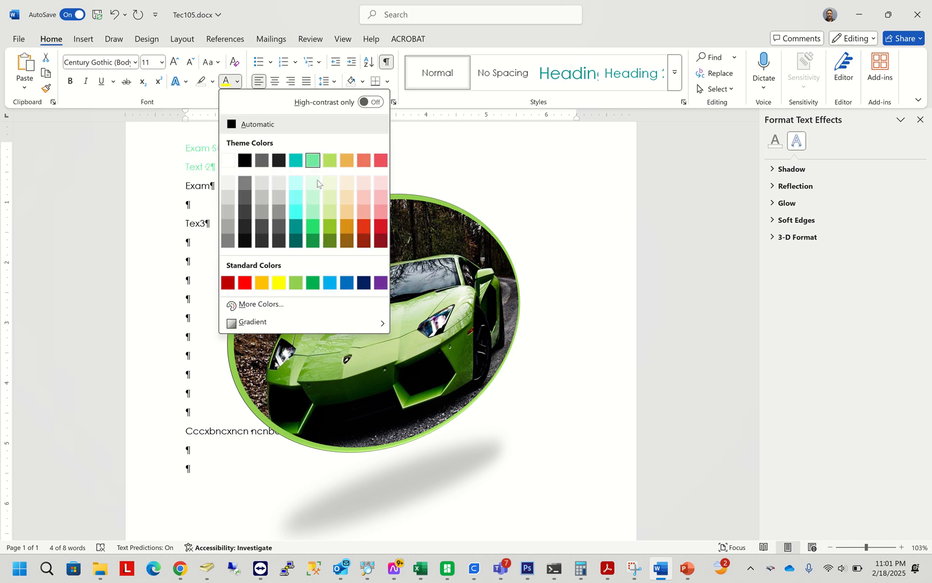
{"action": "left_click", "coordinate": [312, 227]}
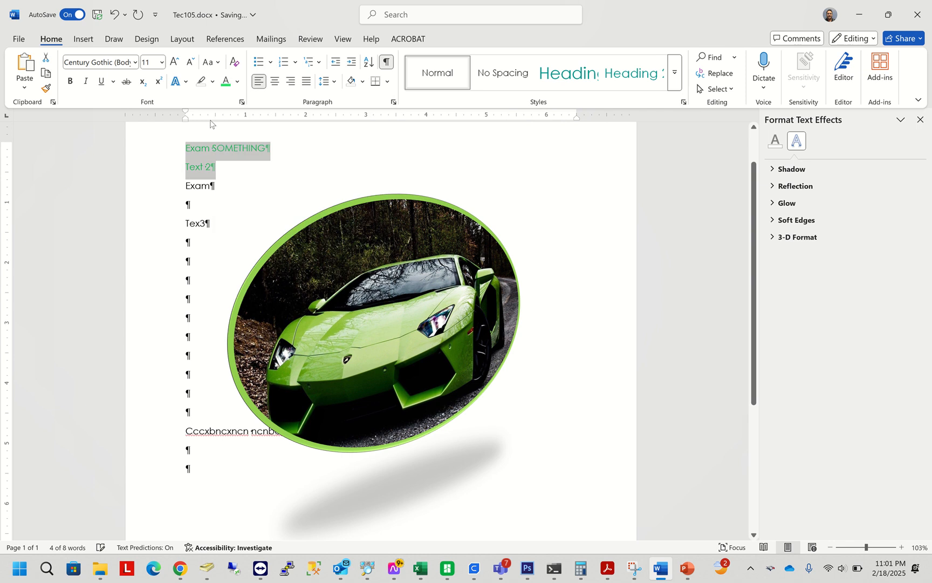
Step: Change the document theme to Dividend
{"action": "left_click", "coordinate": [144, 40]}
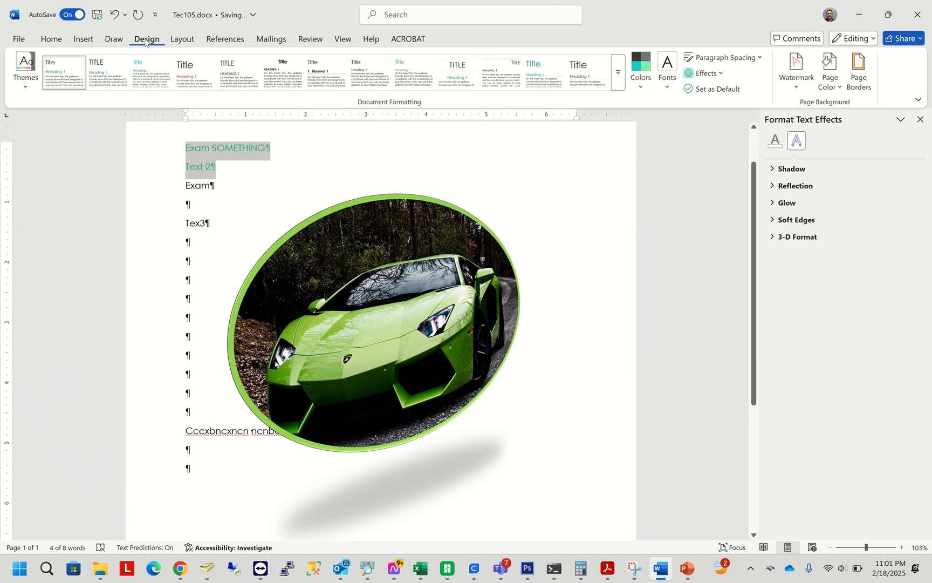
{"action": "left_click", "coordinate": [27, 80]}
{"action": "scroll", "coordinate": [147, 172], "scroll_direction": "down", "scroll_amount": 2}
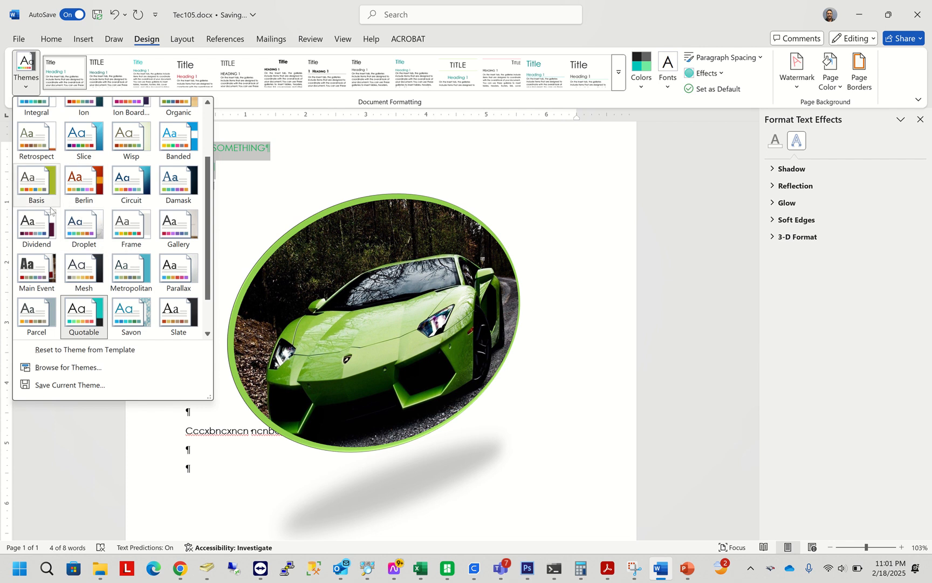
{"action": "left_click", "coordinate": [43, 228]}
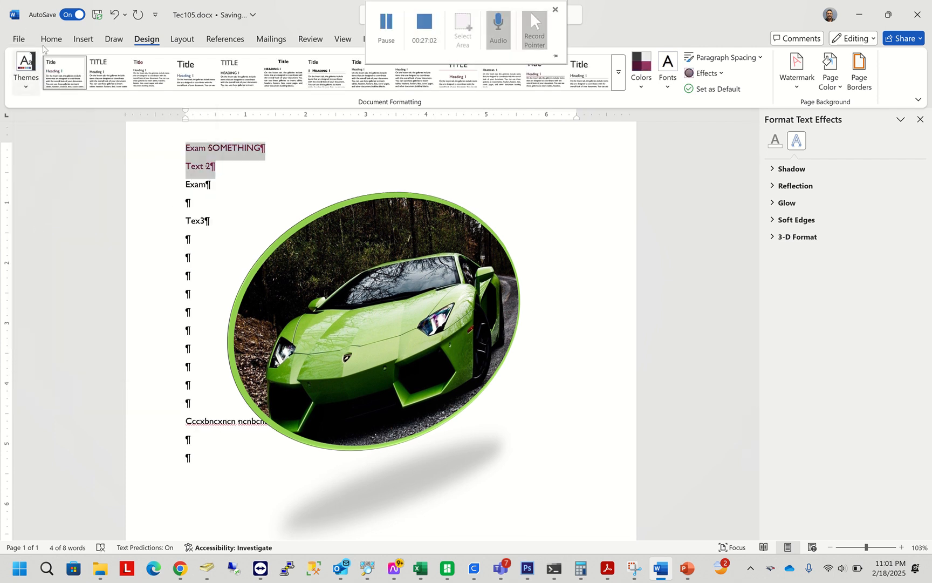
Step: Check the theme colors offered for the font color of the selected lines, then return to the document design options
{"action": "left_click", "coordinate": [51, 40]}
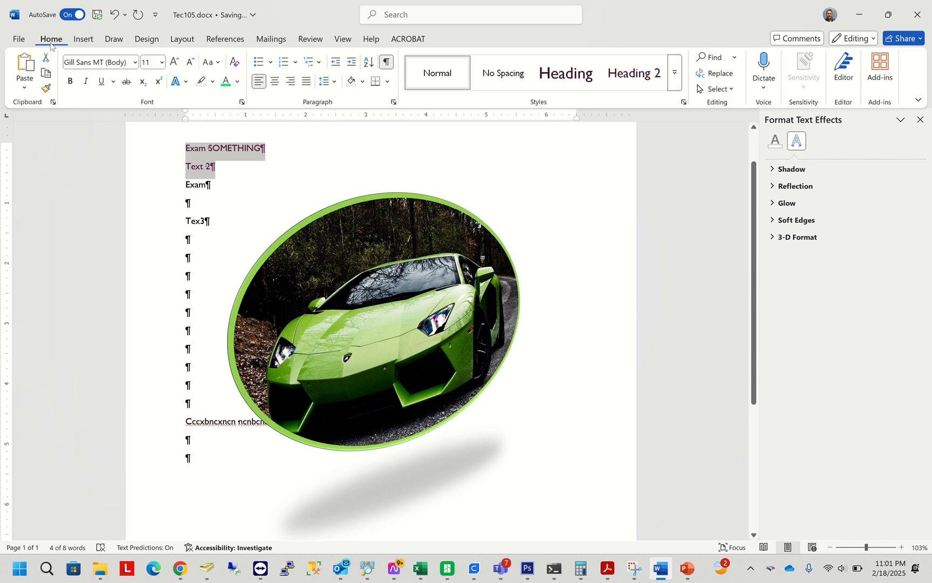
{"action": "left_click", "coordinate": [237, 82]}
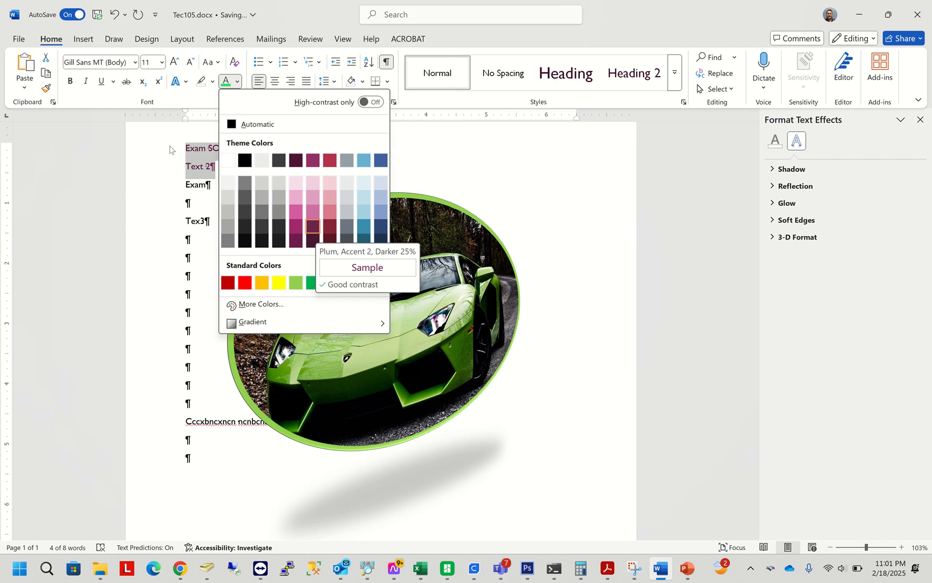
{"action": "left_click", "coordinate": [146, 40]}
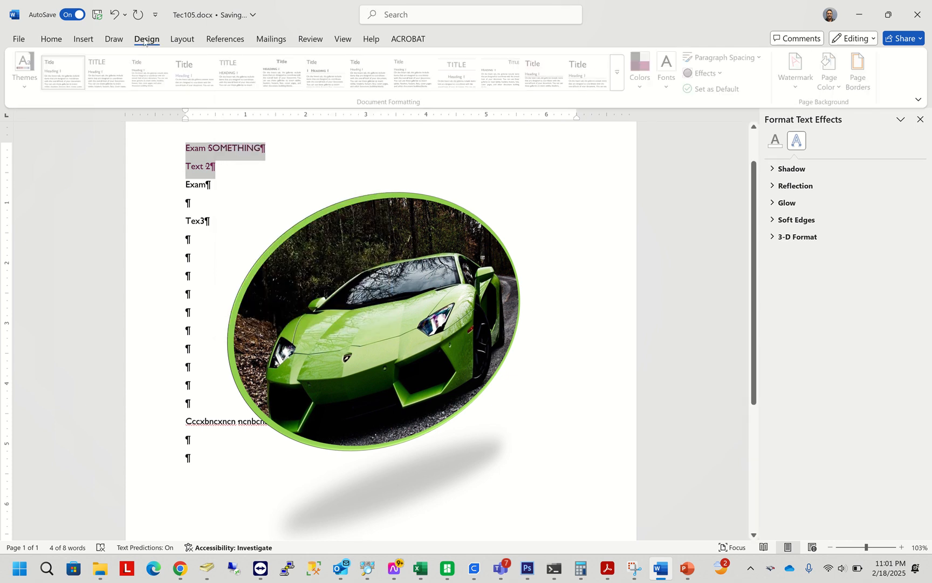
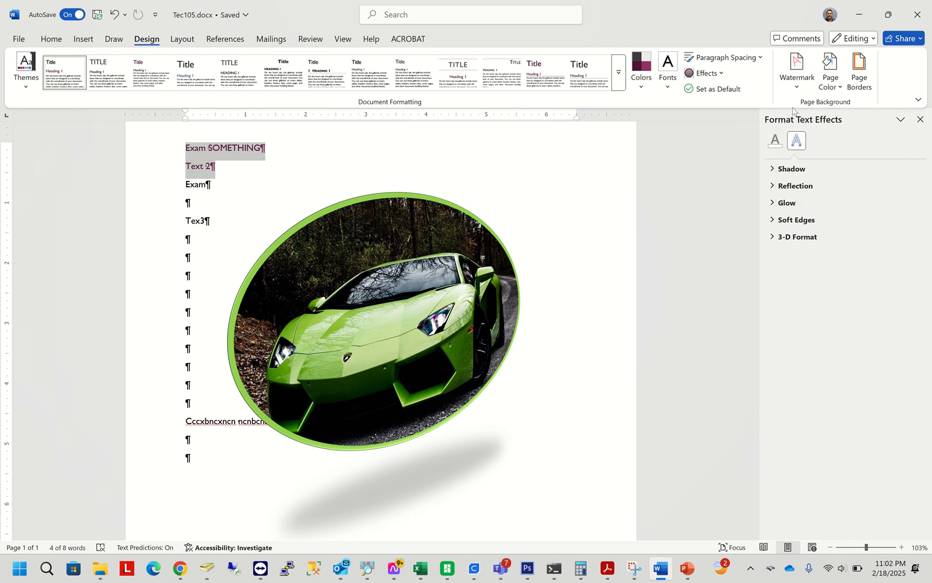
Step: Switch the page orientation to Landscape and back to Portrait
{"action": "left_click", "coordinate": [183, 39]}
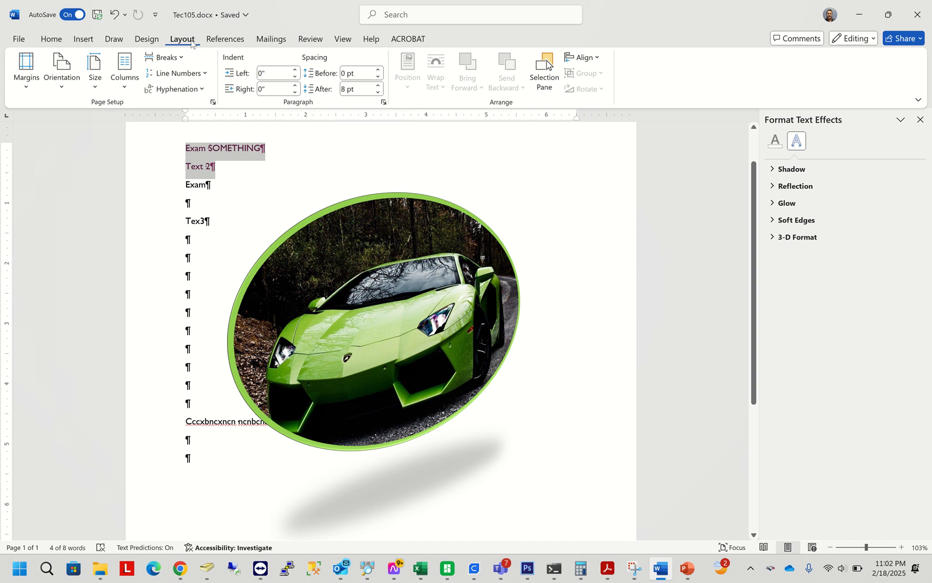
{"action": "left_click", "coordinate": [67, 86]}
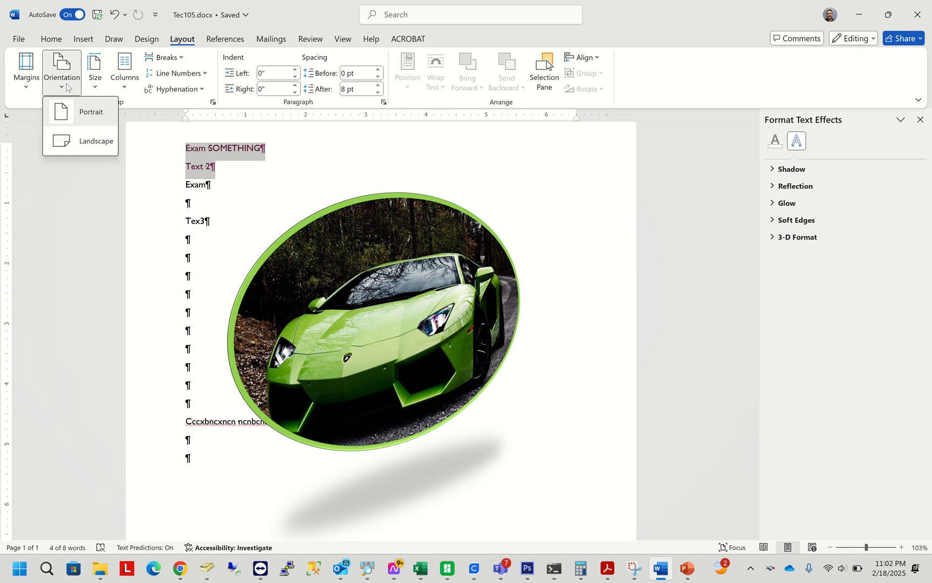
{"action": "left_click", "coordinate": [96, 140]}
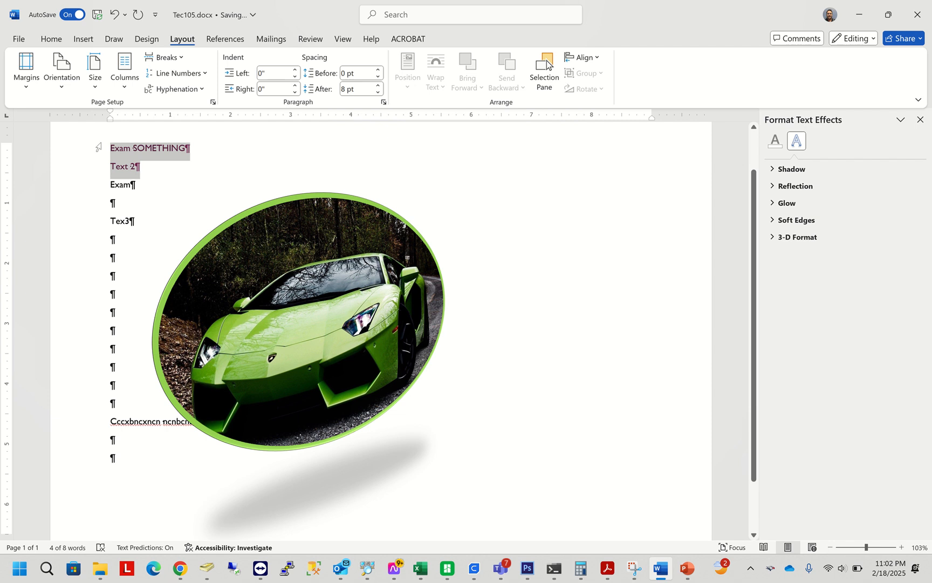
{"action": "left_click", "coordinate": [62, 87]}
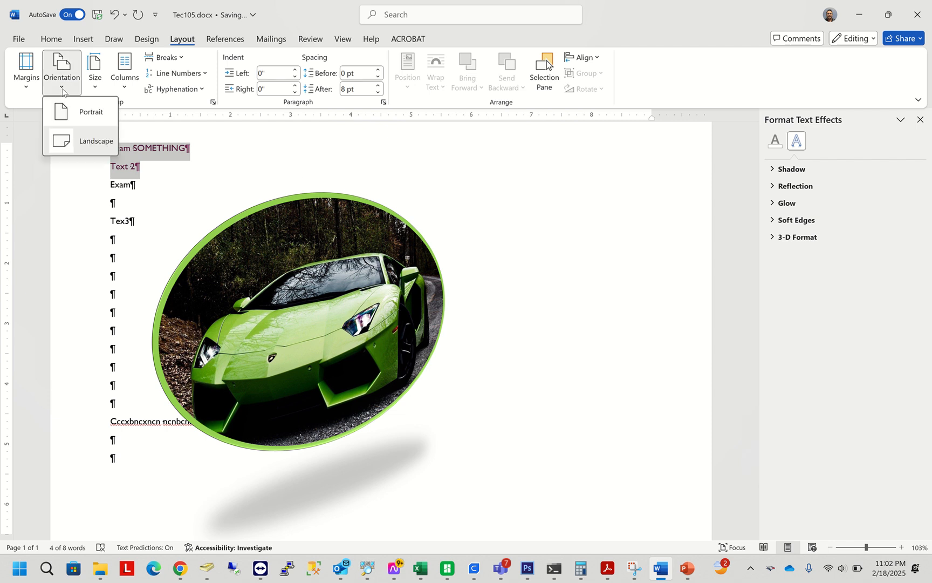
{"action": "left_click", "coordinate": [86, 113]}
Step: Set the page margins to Narrow, 0.5" on all sides
{"action": "left_click", "coordinate": [33, 91]}
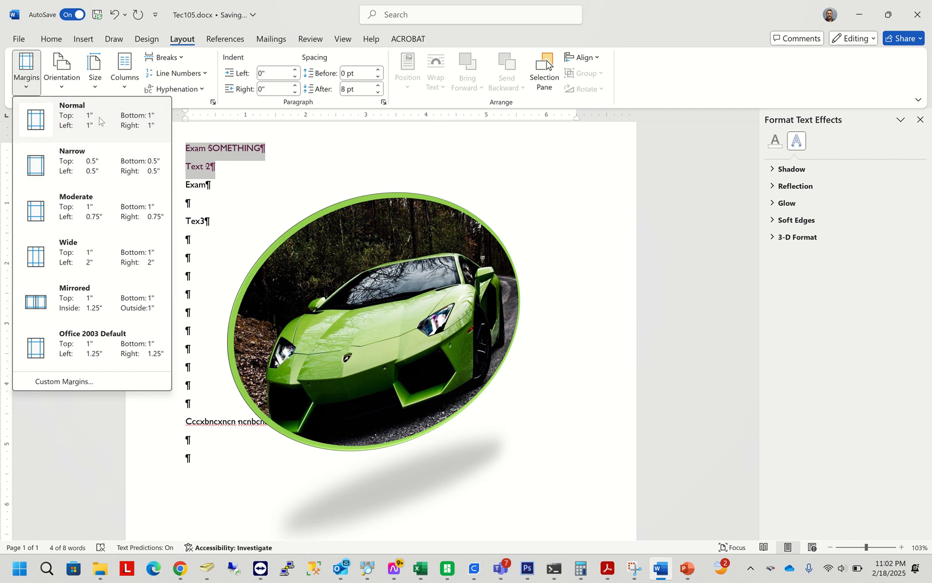
{"action": "left_click", "coordinate": [110, 185]}
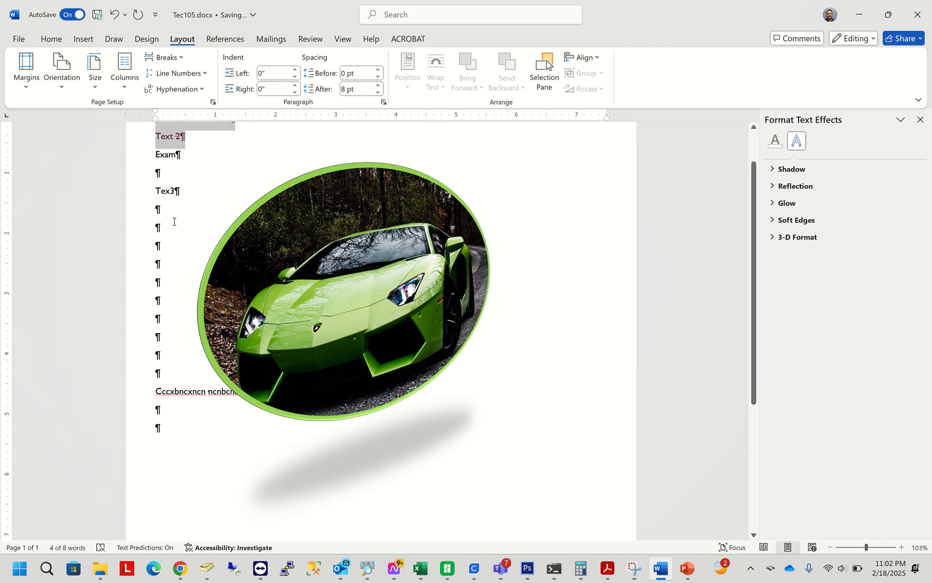
{"action": "scroll", "coordinate": [179, 230], "scroll_direction": "up", "scroll_amount": 1}
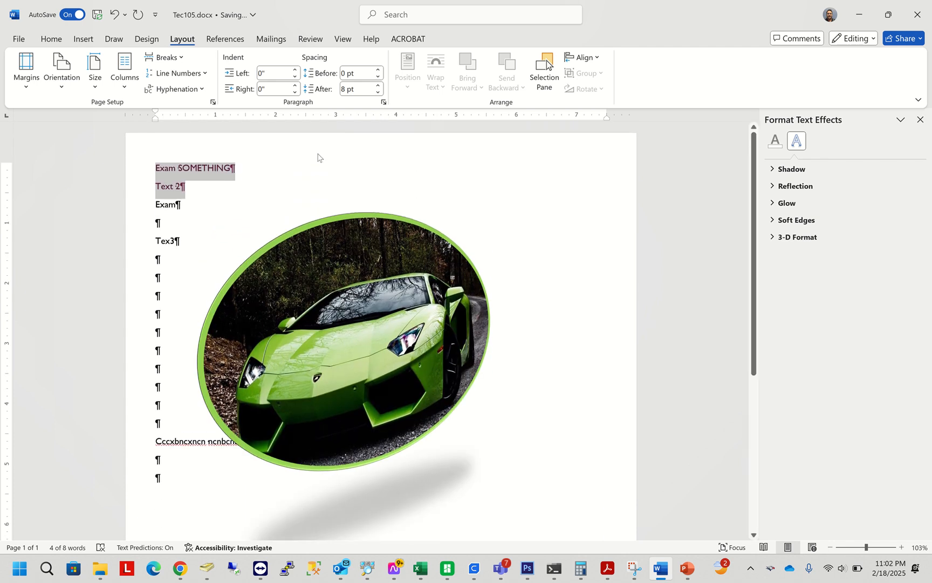
Step: Set the page margins to Normal, 1" on all sides
{"action": "left_click", "coordinate": [36, 85]}
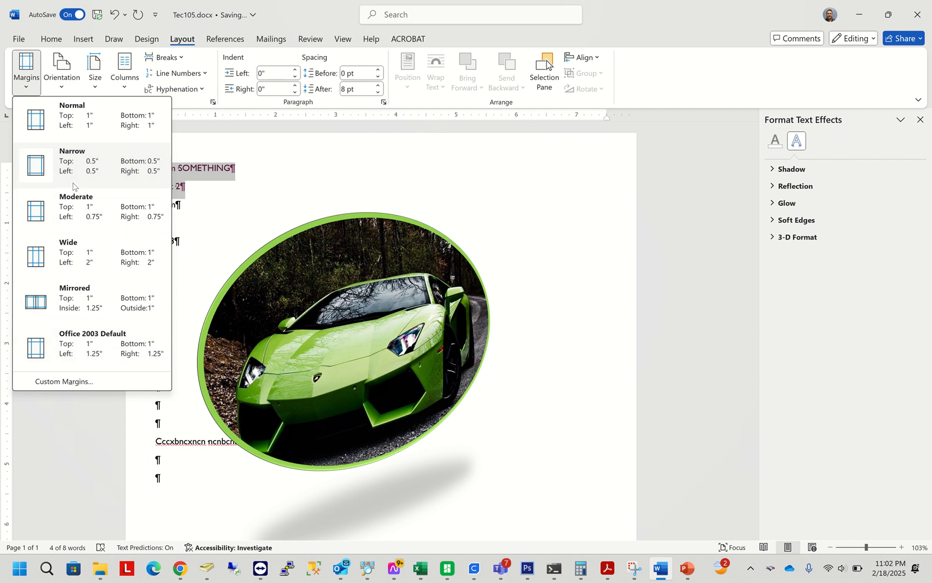
{"action": "left_click", "coordinate": [82, 119]}
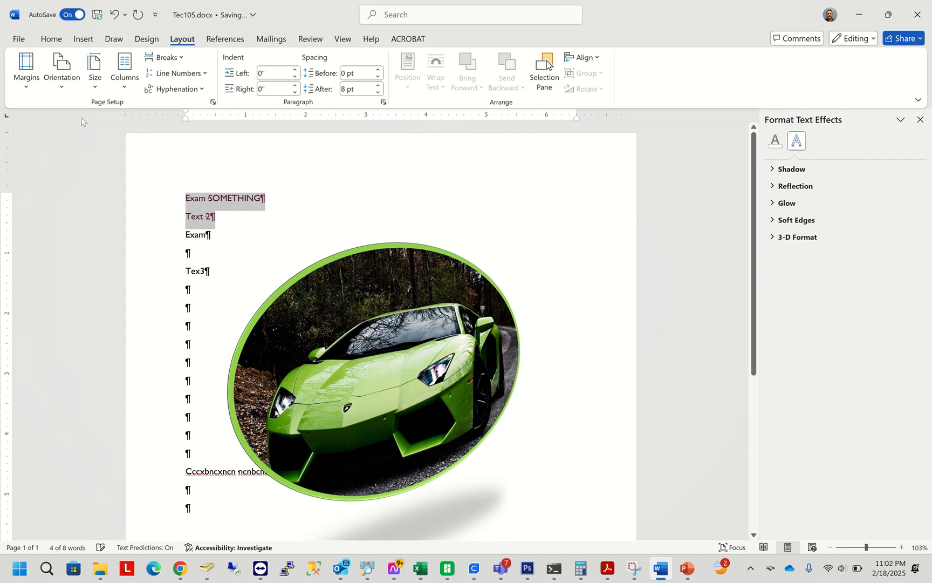
Step: Review the available paper sizes and column layouts without changing the document
{"action": "left_click", "coordinate": [97, 81]}
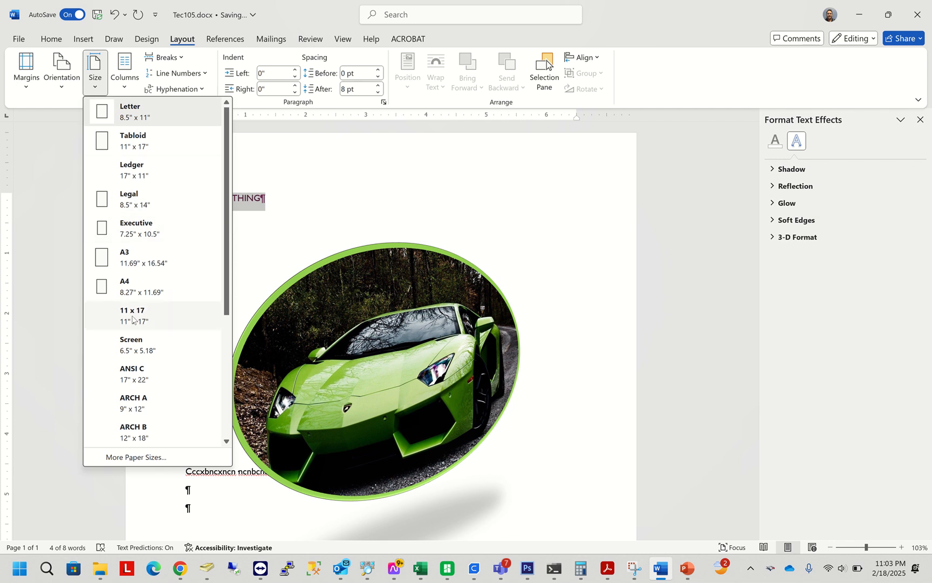
{"action": "scroll", "coordinate": [178, 398], "scroll_direction": "down", "scroll_amount": 3}
{"action": "scroll", "coordinate": [179, 397], "scroll_direction": "up", "scroll_amount": 3}
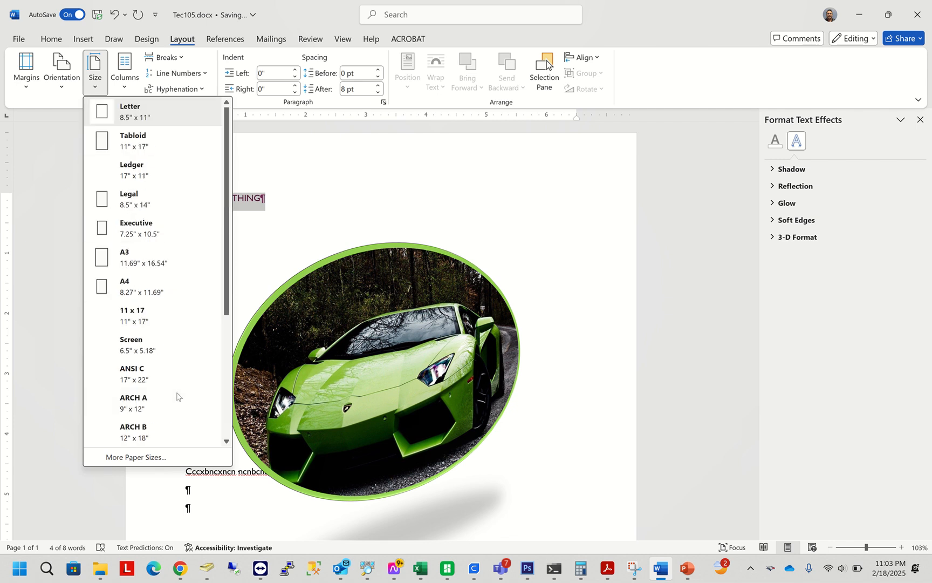
{"action": "left_click", "coordinate": [128, 85]}
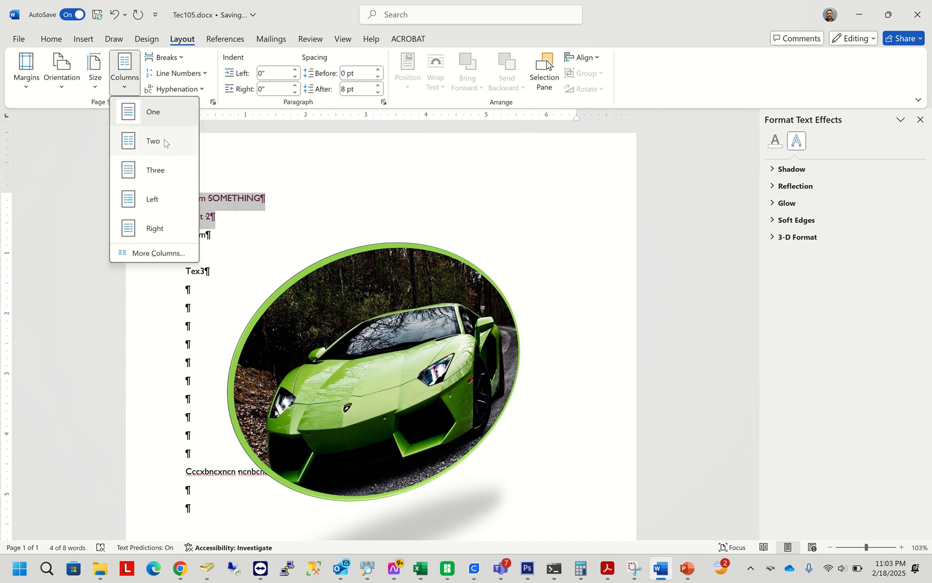
{"action": "left_click", "coordinate": [165, 29]}
{"action": "left_click", "coordinate": [166, 28]}
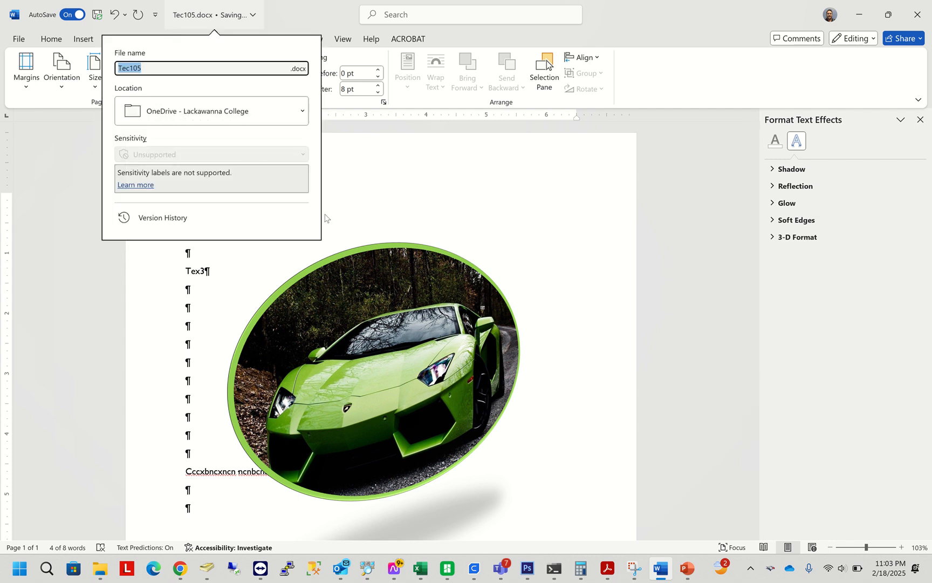
{"action": "left_click", "coordinate": [358, 218]}
Step: Insert a page break at the last empty paragraph below the car picture and undo it
{"action": "scroll", "coordinate": [383, 291], "scroll_direction": "down", "scroll_amount": 2}
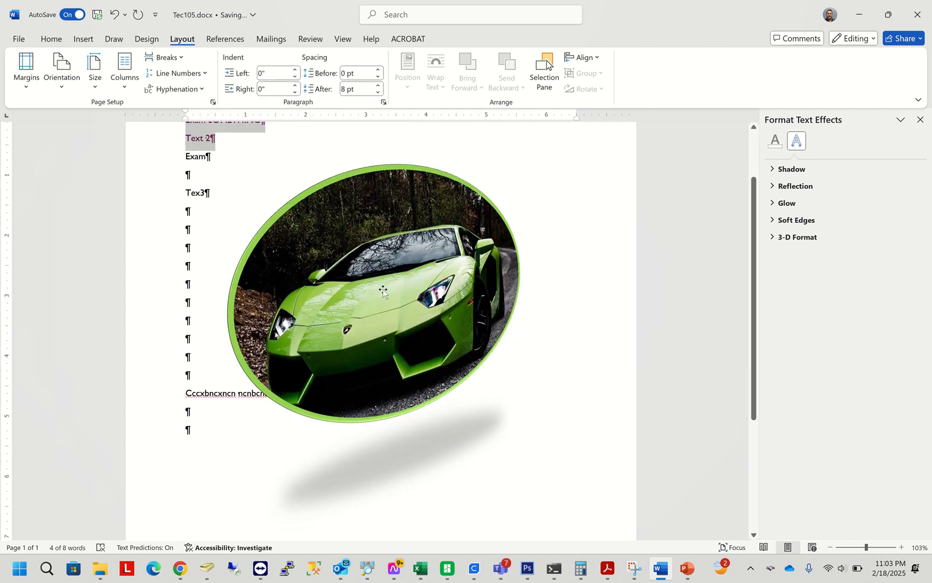
{"action": "scroll", "coordinate": [383, 292], "scroll_direction": "down", "scroll_amount": 1}
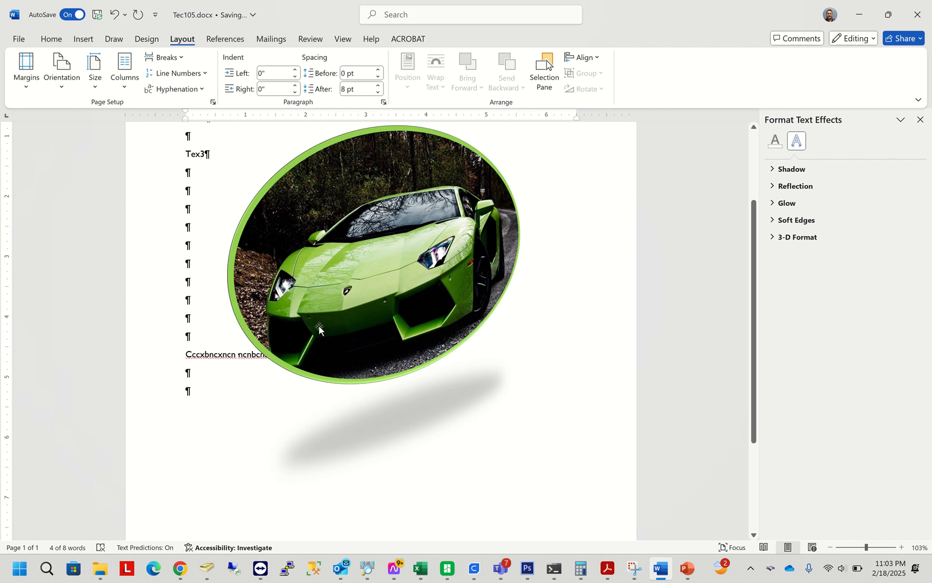
{"action": "left_click", "coordinate": [199, 389]}
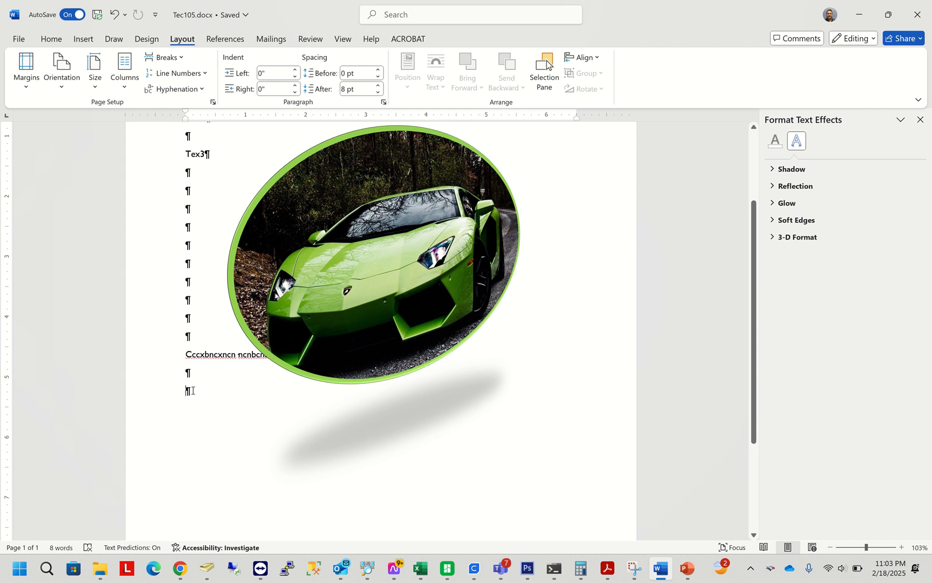
{"action": "key", "text": "ctrl+Return"}
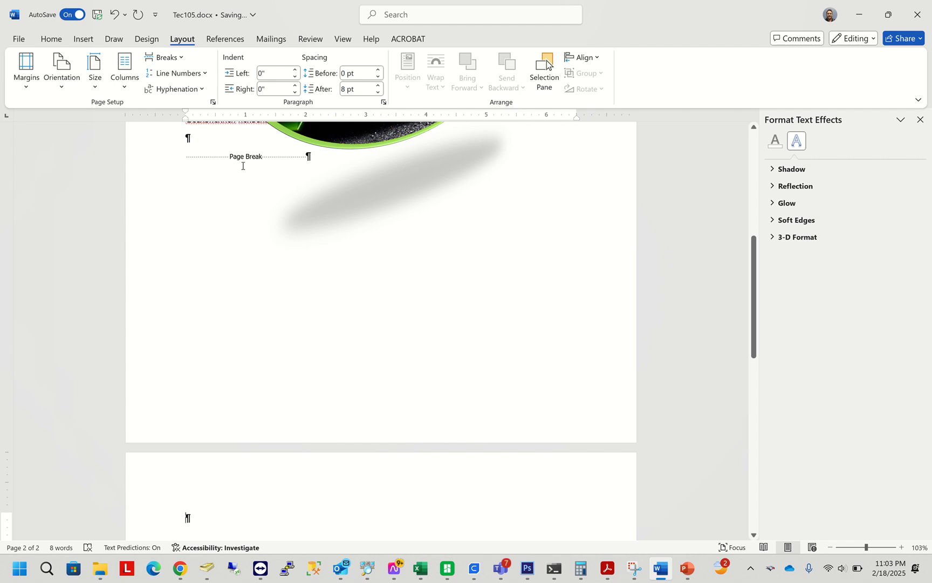
{"action": "scroll", "coordinate": [251, 134], "scroll_direction": "up", "scroll_amount": 3}
{"action": "right_click", "coordinate": [251, 135]}
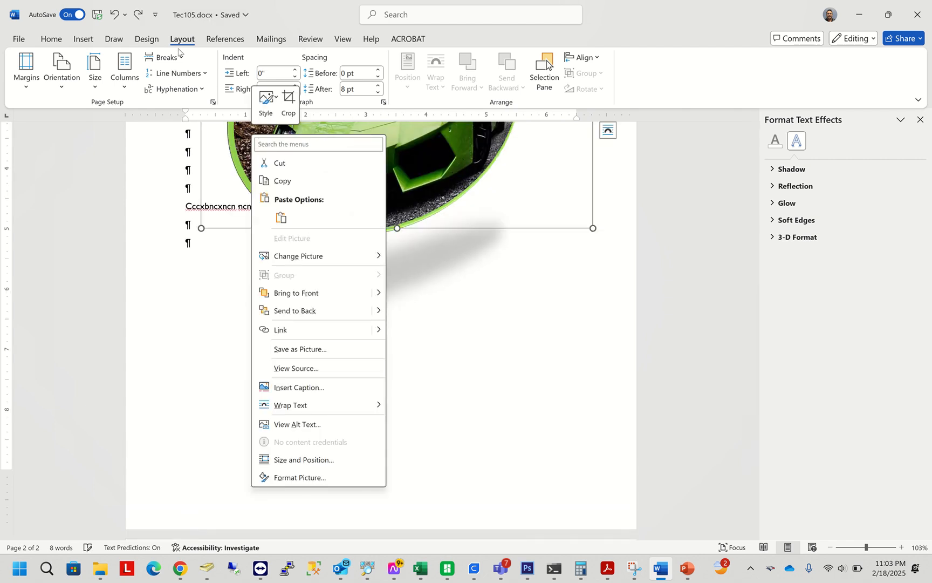
{"action": "key", "text": "Escape"}
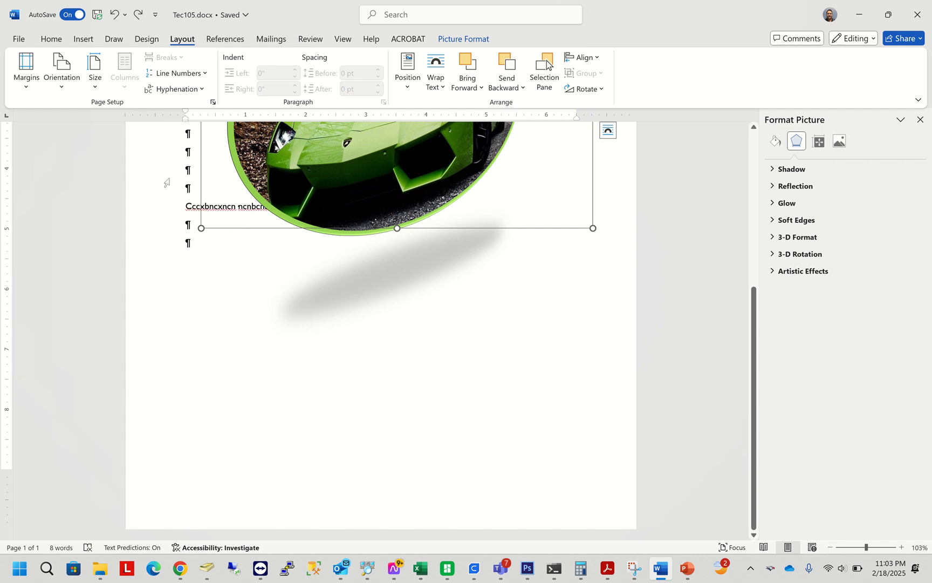
Step: Review the page and section break types, try the Page break at the last empty paragraph, and undo it
{"action": "left_click", "coordinate": [196, 241]}
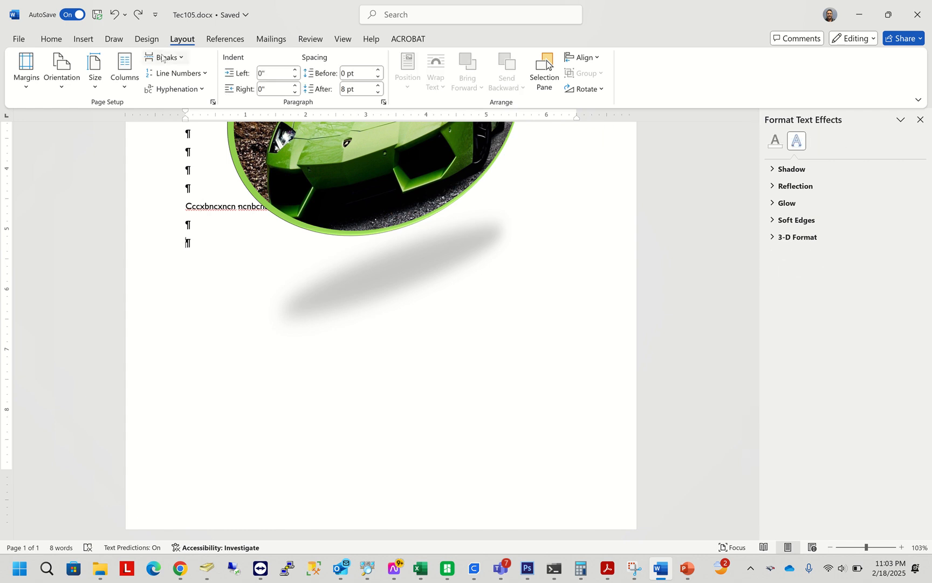
{"action": "left_click", "coordinate": [182, 58]}
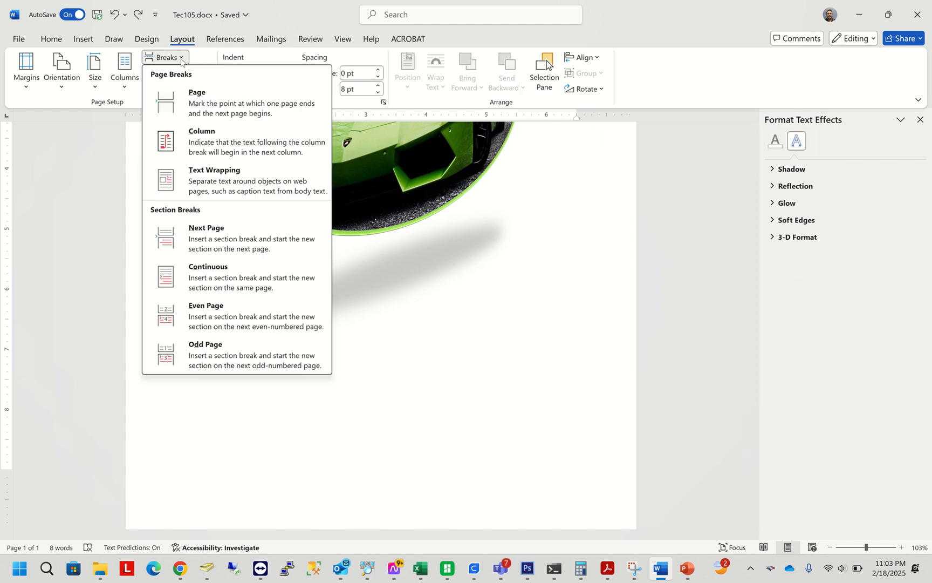
{"action": "left_click", "coordinate": [212, 108]}
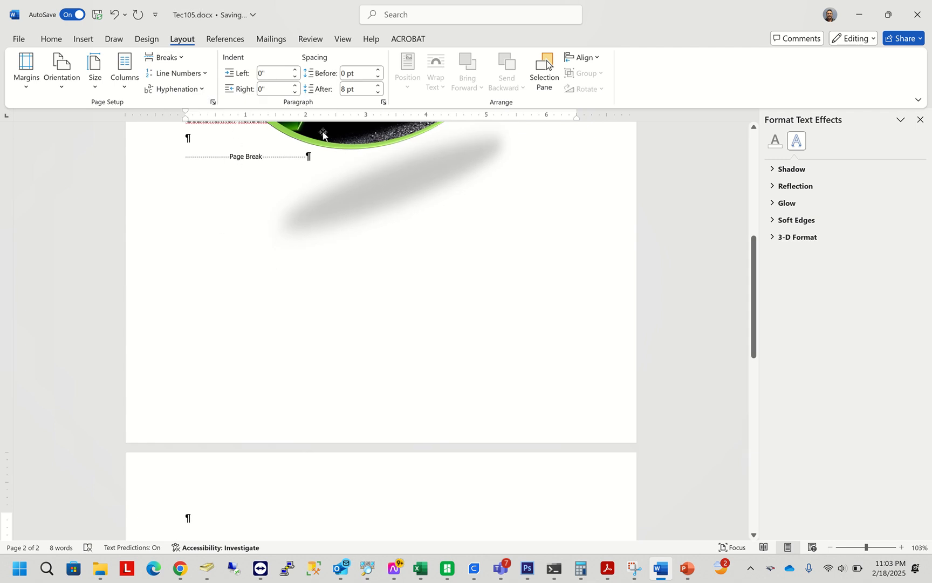
{"action": "key", "text": "ctrl+z"}
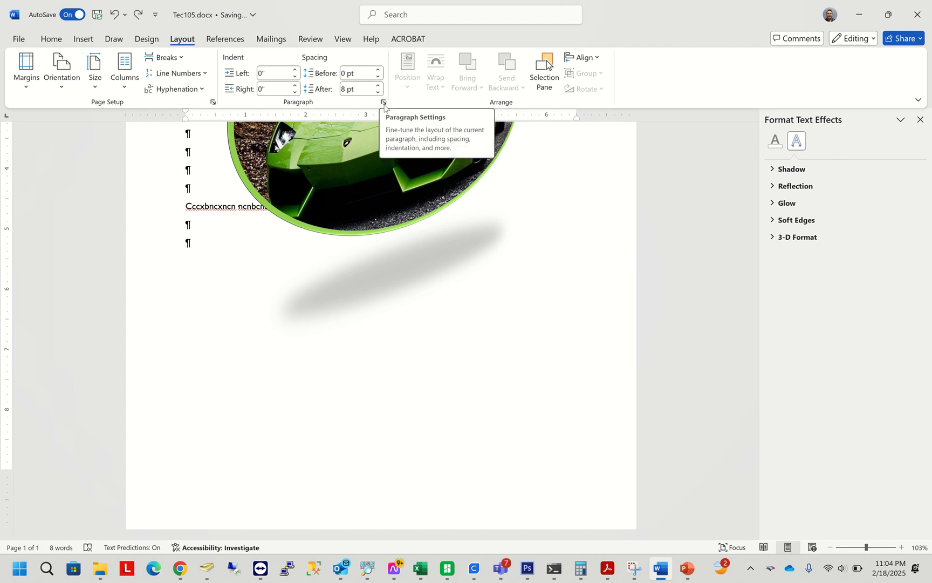
Step: Set the citation style to MLA and preview the built-in bibliography formats
{"action": "left_click", "coordinate": [225, 39]}
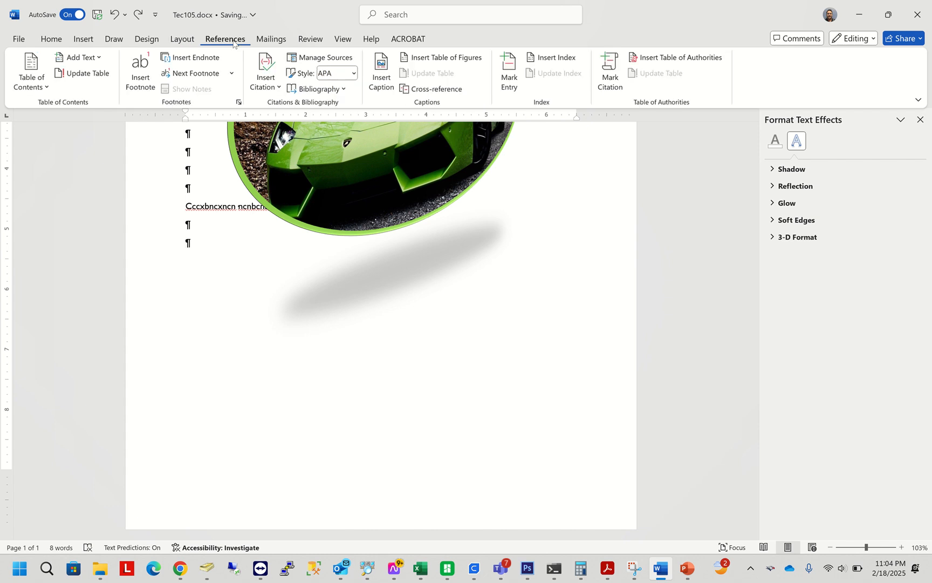
{"action": "left_click", "coordinate": [354, 74]}
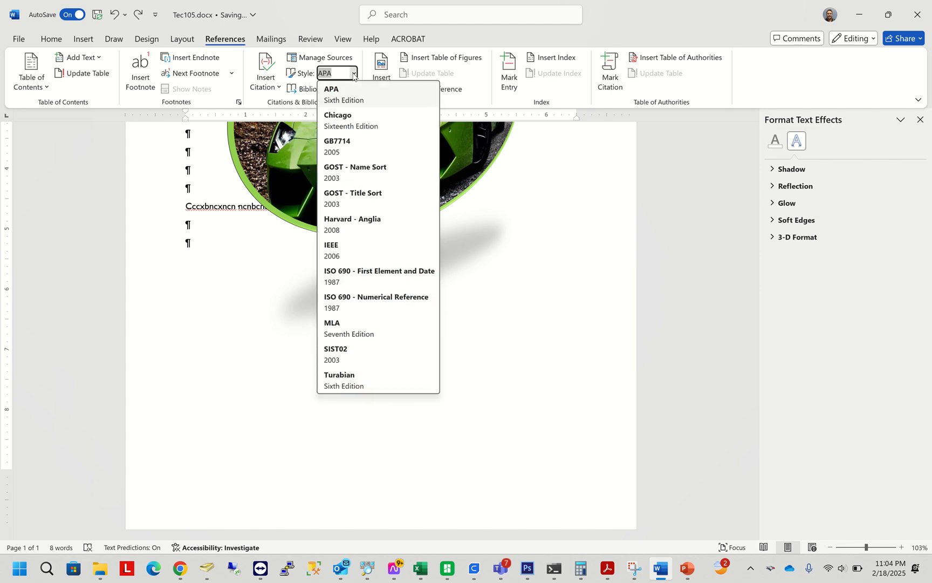
{"action": "left_click", "coordinate": [379, 329]}
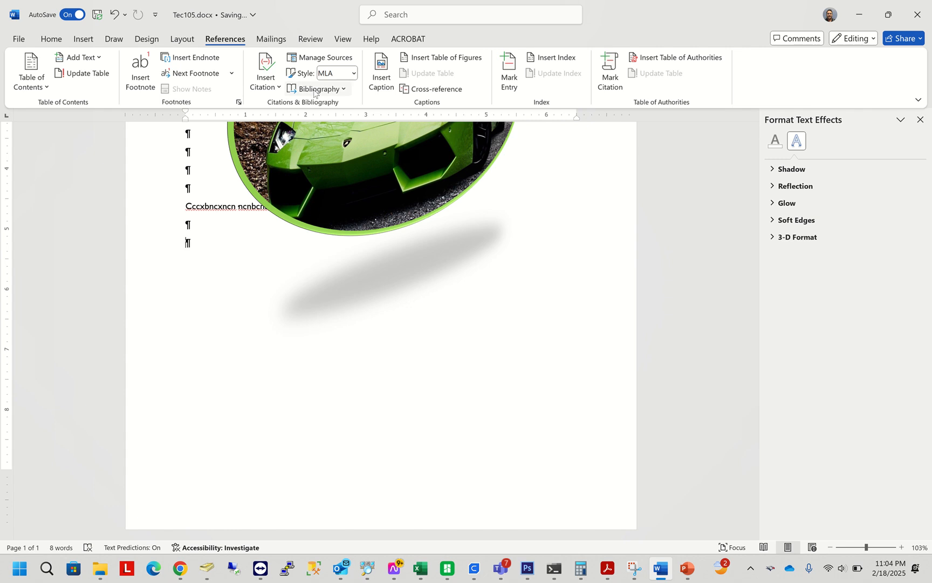
{"action": "left_click", "coordinate": [346, 90]}
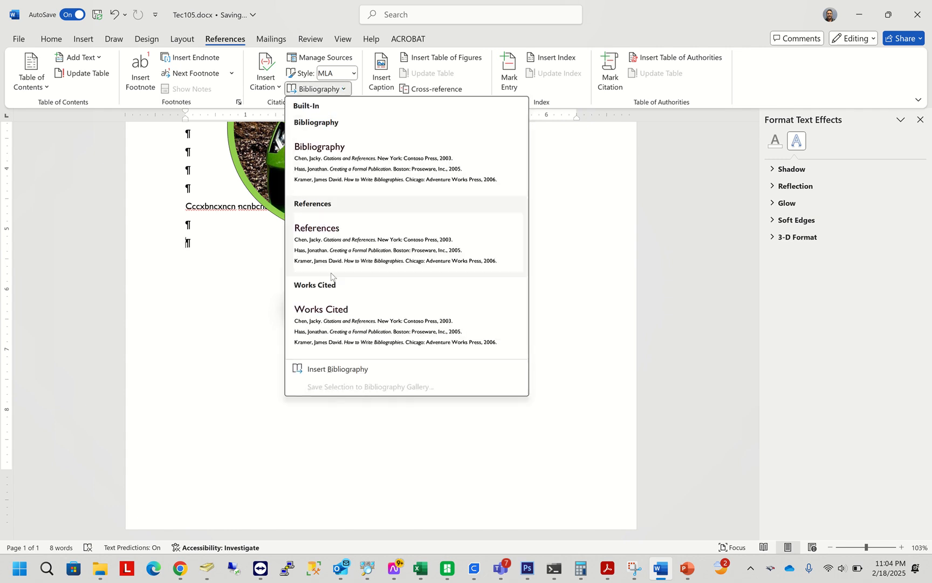
{"action": "left_click", "coordinate": [346, 89]}
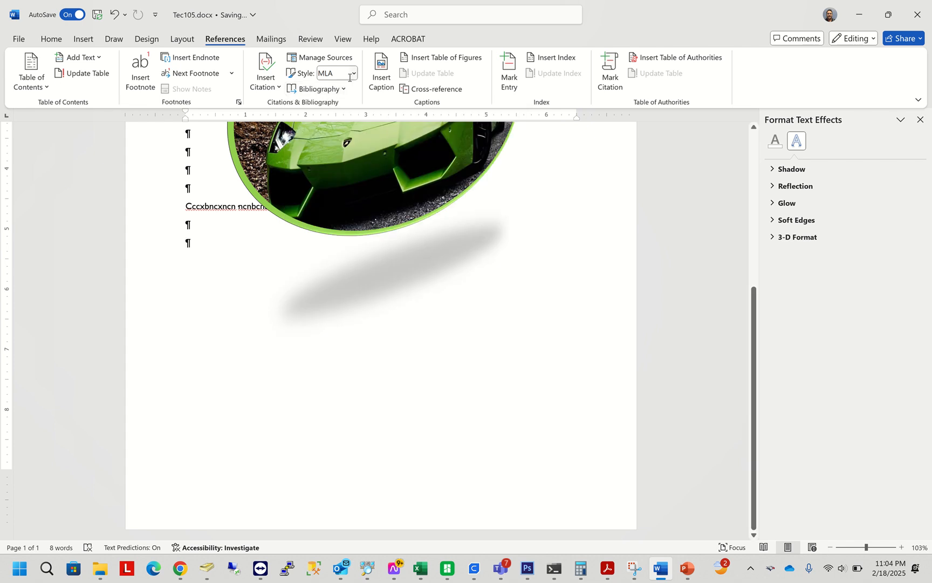
Step: Set the citation style back to APA and compare the built-in bibliography formats without inserting one
{"action": "left_click", "coordinate": [353, 75]}
{"action": "left_click", "coordinate": [348, 96]}
{"action": "left_click", "coordinate": [344, 89]}
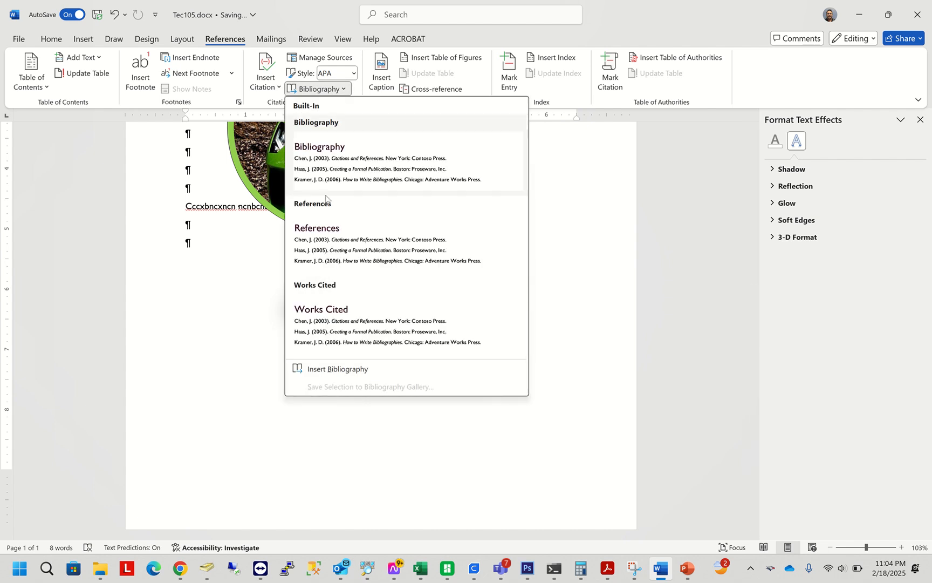
{"action": "left_click", "coordinate": [211, 255]}
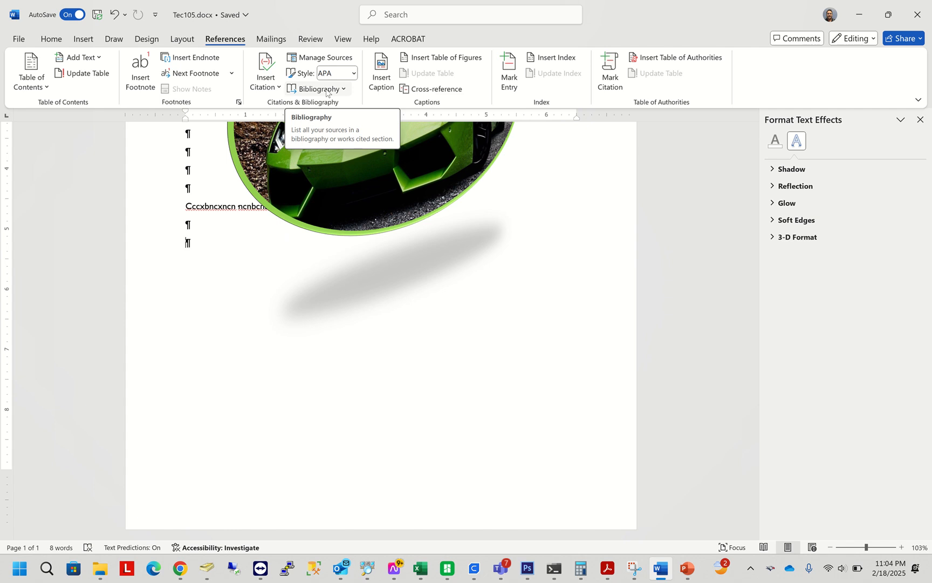
Step: Examine the source types and bibliography fields for a new source in the Source Manager, and close it without adding one
{"action": "left_click", "coordinate": [323, 56]}
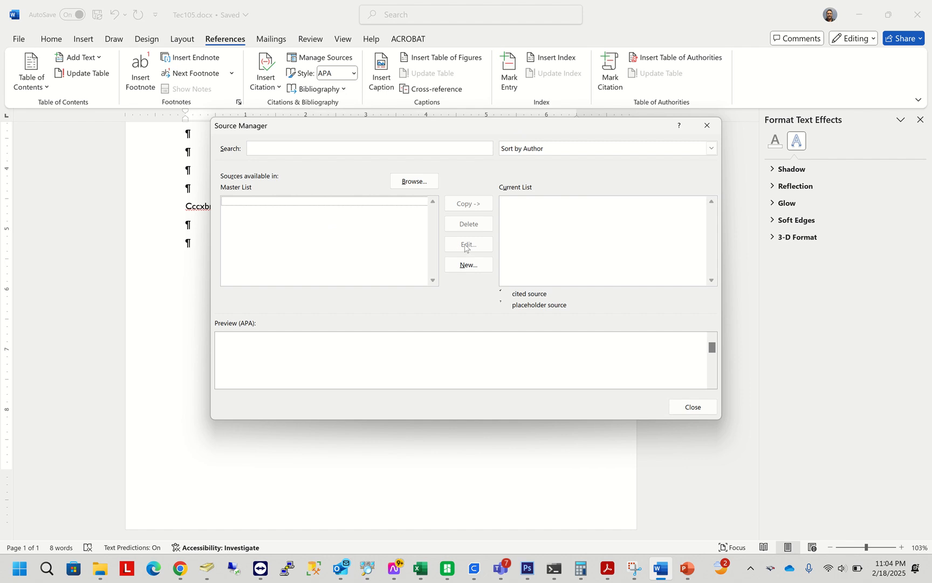
{"action": "left_click", "coordinate": [469, 264]}
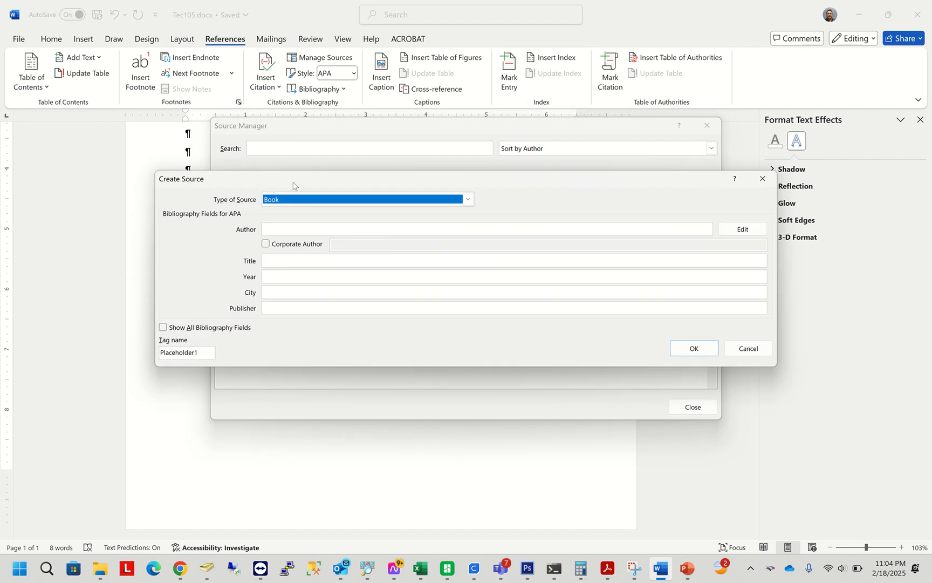
{"action": "left_click", "coordinate": [469, 199]}
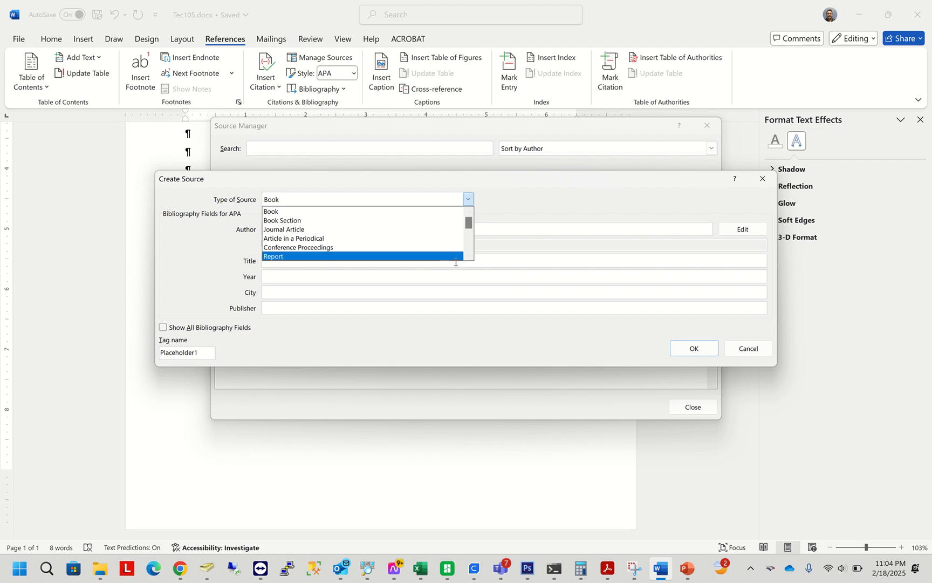
{"action": "left_click", "coordinate": [492, 203]}
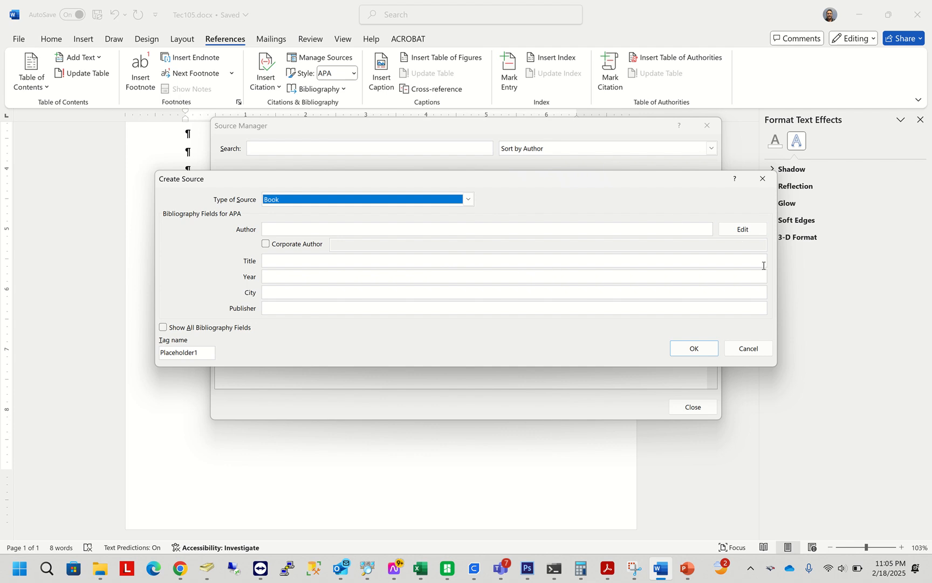
{"action": "left_click", "coordinate": [753, 348]}
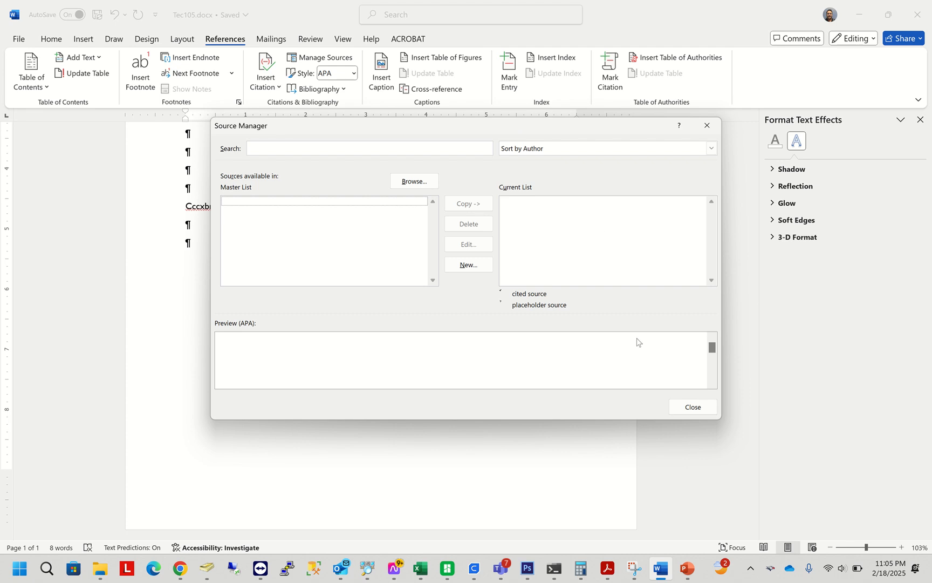
{"action": "left_click", "coordinate": [694, 406]}
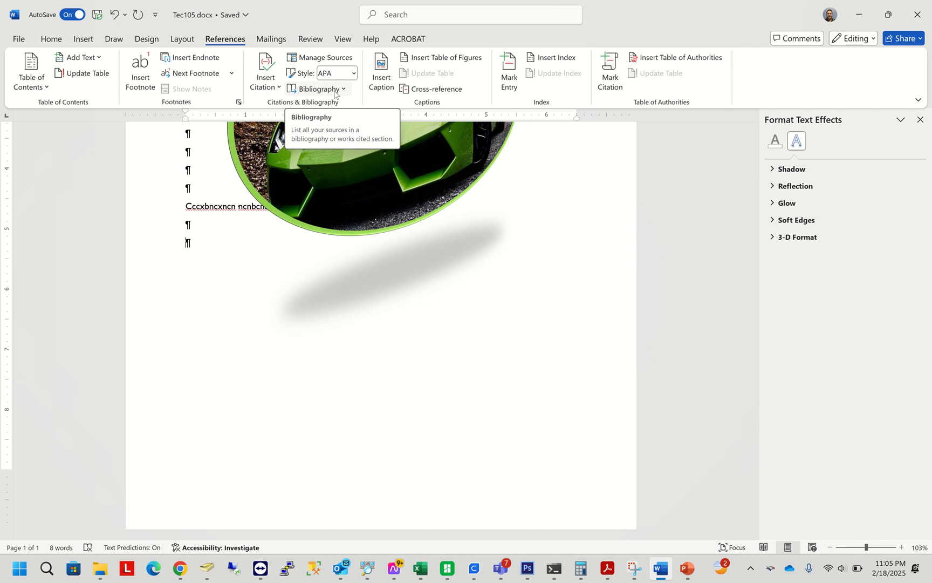
Step: Look over the mail merge tools, run the Spelling and Grammar check on the document, and close its results
{"action": "left_click", "coordinate": [268, 40]}
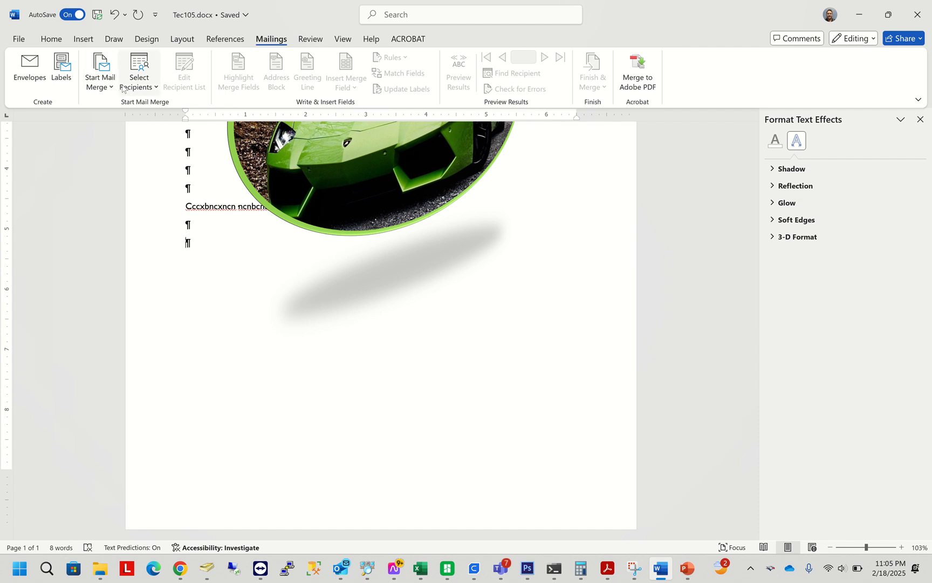
{"action": "left_click", "coordinate": [310, 40]}
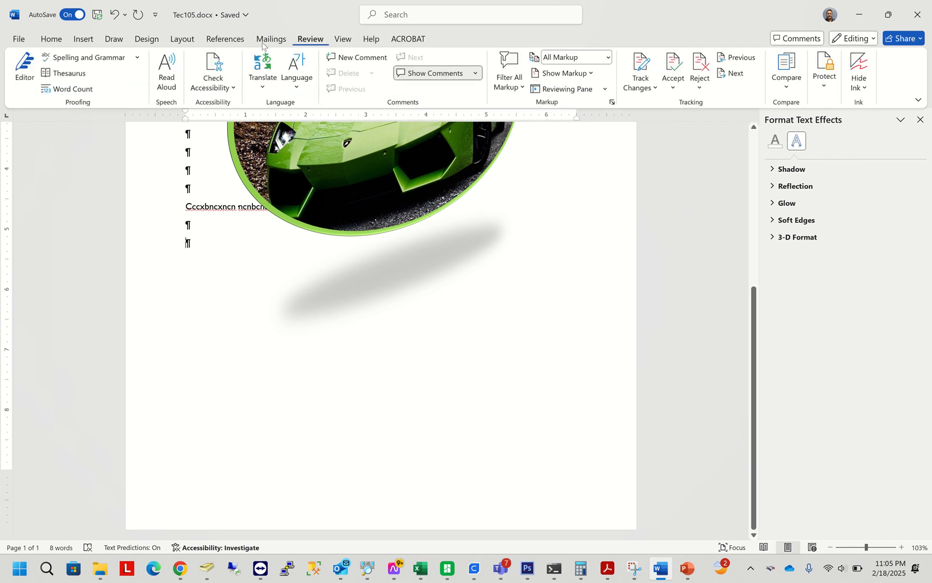
{"action": "left_click", "coordinate": [125, 62]}
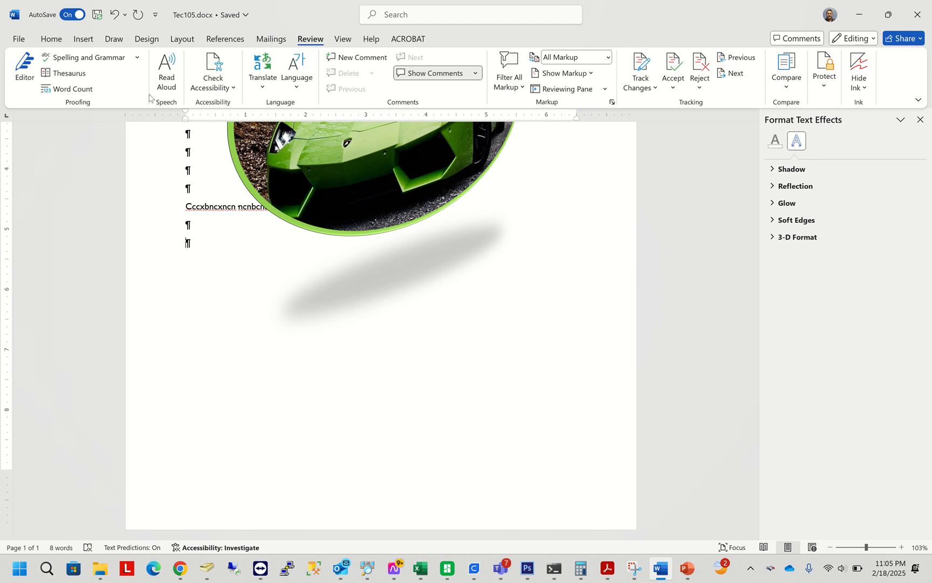
{"action": "left_click", "coordinate": [138, 58]}
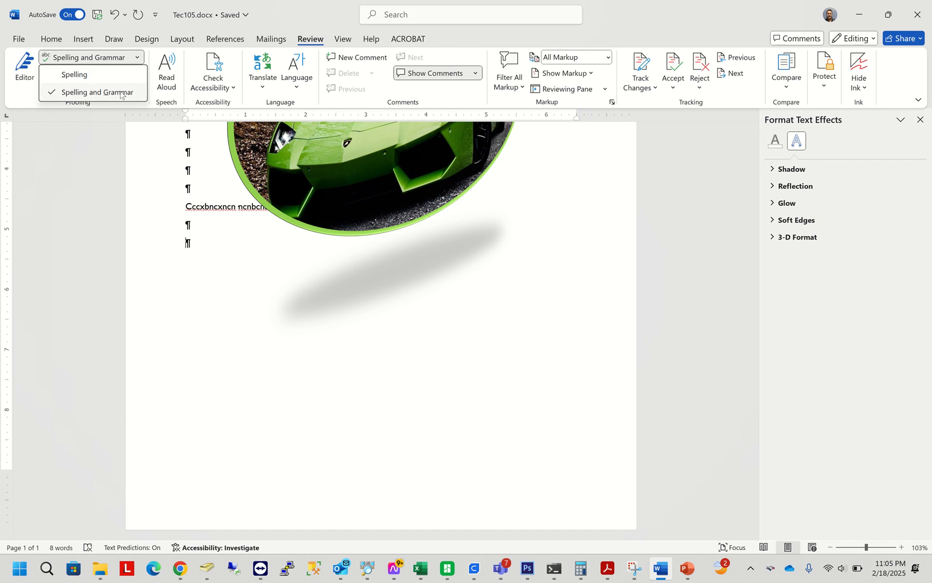
{"action": "left_click", "coordinate": [118, 60]}
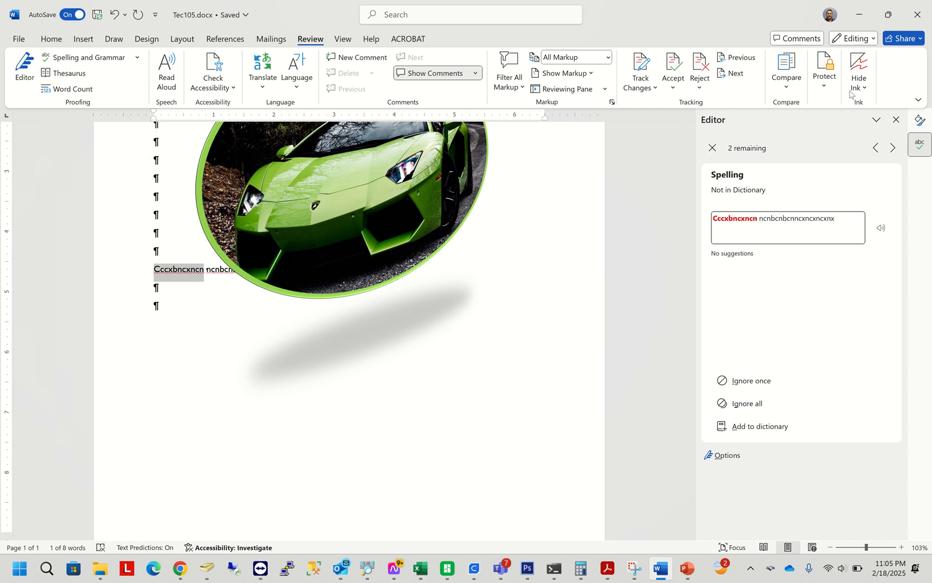
{"action": "left_click", "coordinate": [896, 120]}
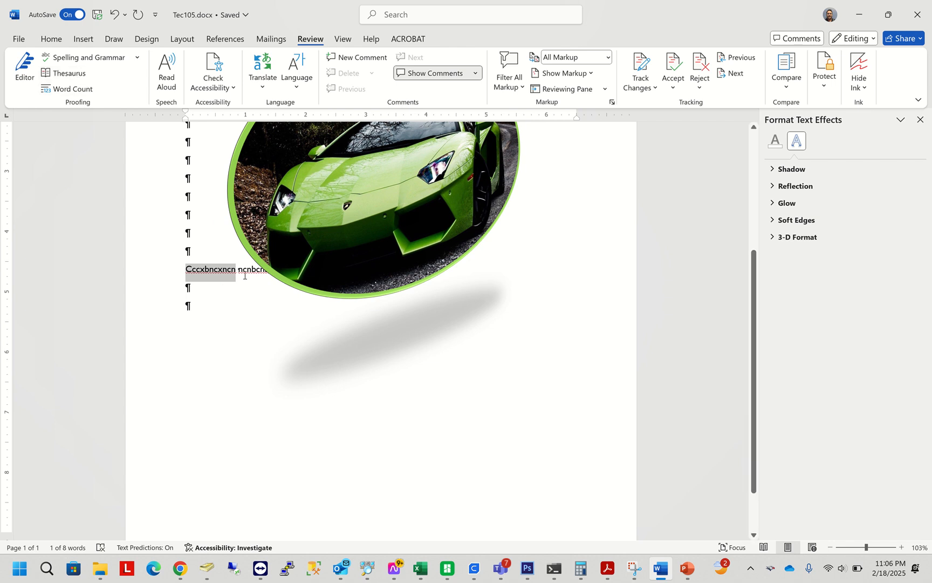
Step: Look up synonyms for the word "Text" in the "Text 2" line with the Thesaurus, and close the results
{"action": "scroll", "coordinate": [244, 275], "scroll_direction": "up", "scroll_amount": 4}
{"action": "scroll", "coordinate": [244, 275], "scroll_direction": "down", "scroll_amount": 1}
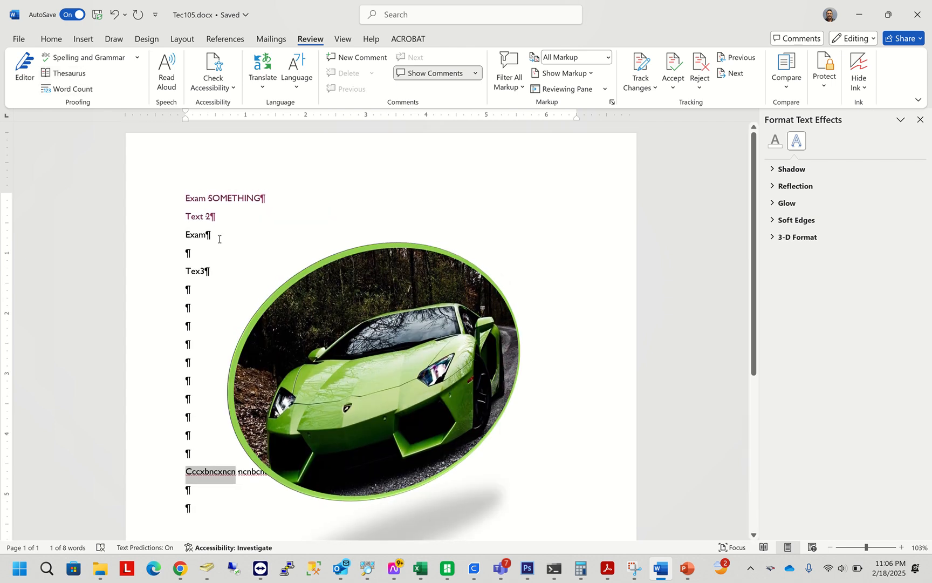
{"action": "left_click", "coordinate": [197, 220]}
{"action": "double_click", "coordinate": [196, 222]}
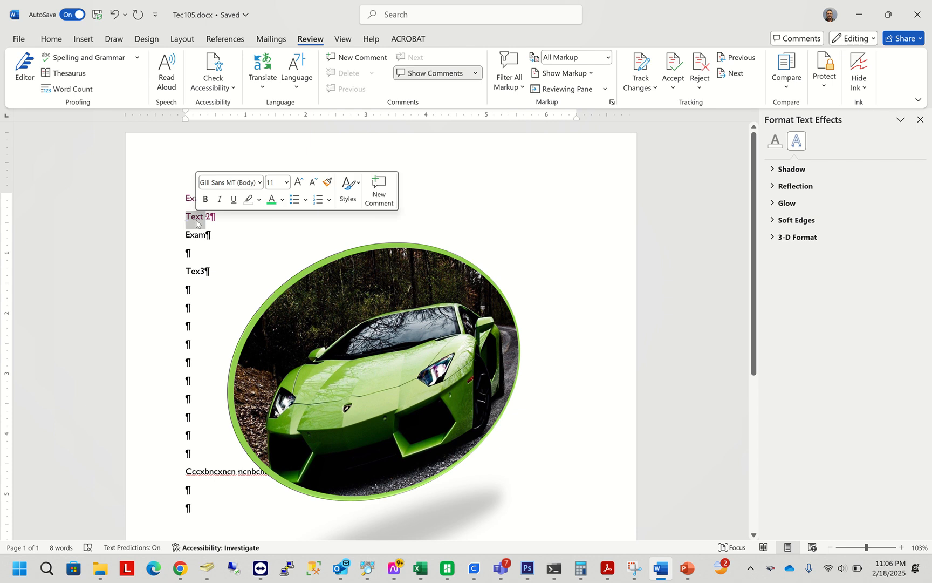
{"action": "left_click", "coordinate": [76, 77]}
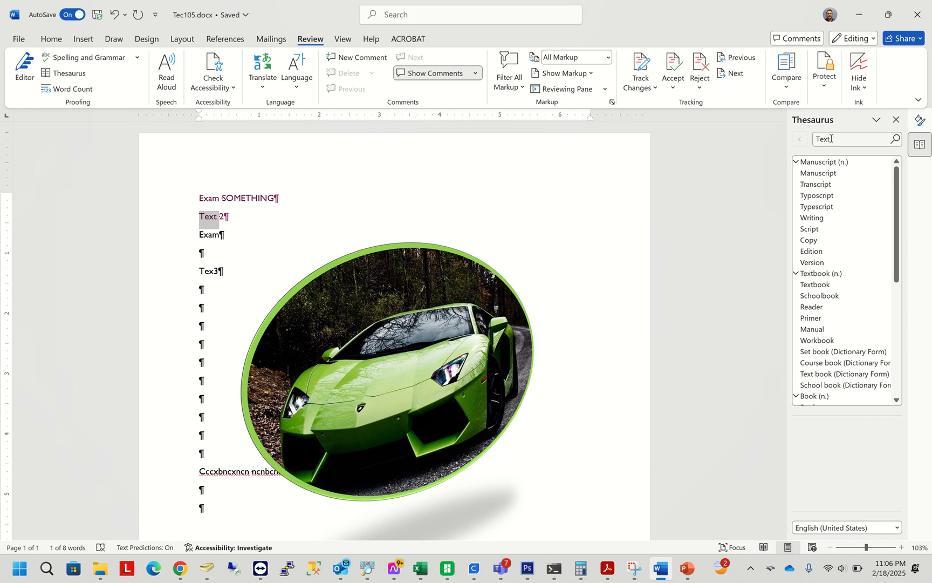
{"action": "left_click", "coordinate": [896, 119]}
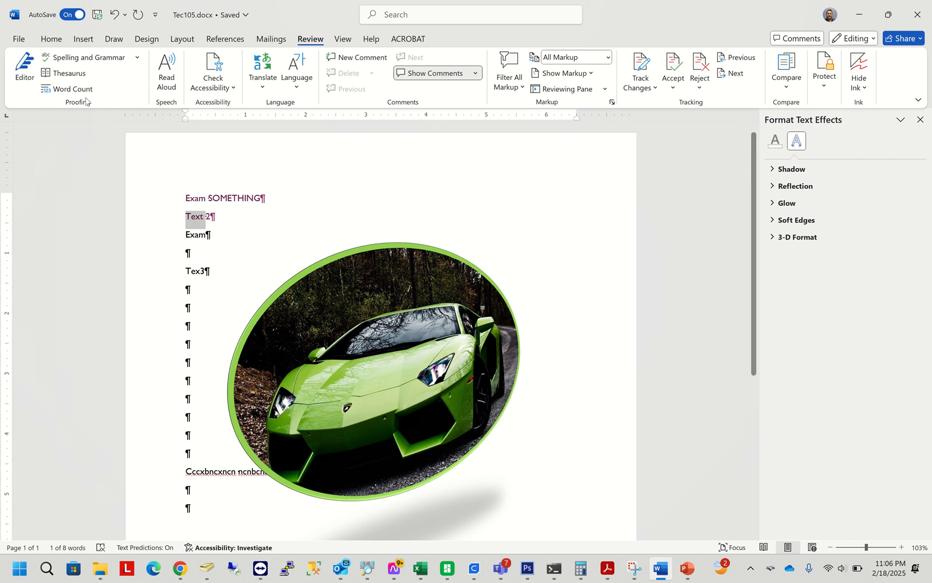
Step: Check the Synonyms option for the word "Text" and view the Word Count statistics, closing both without changes
{"action": "right_click", "coordinate": [194, 218]}
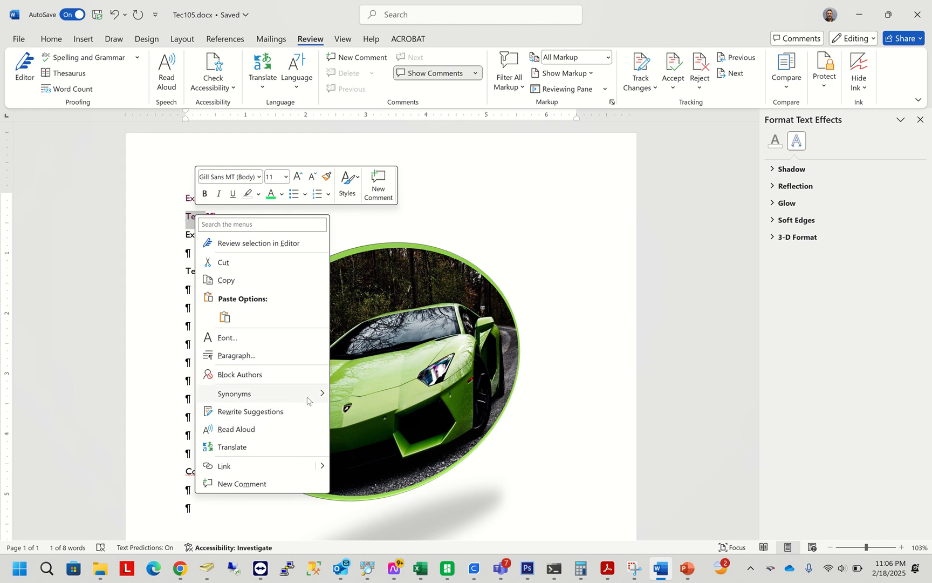
{"action": "mouse_move", "coordinate": [314, 400]}
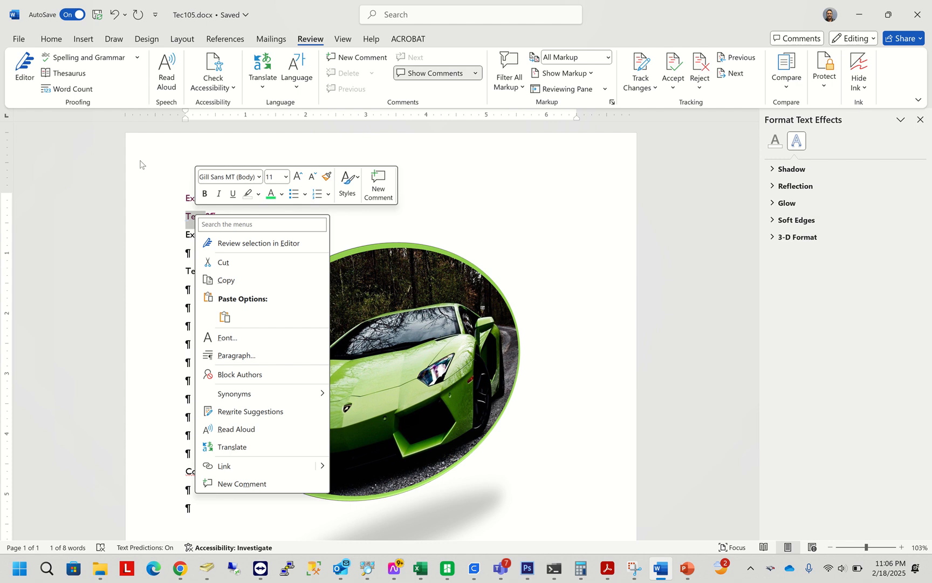
{"action": "key", "text": "Escape"}
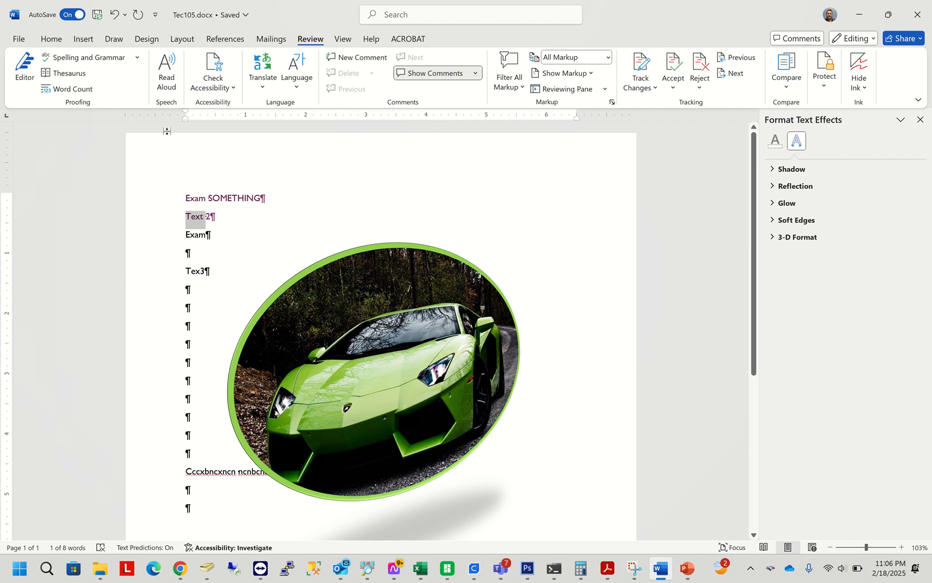
{"action": "left_click", "coordinate": [60, 548]}
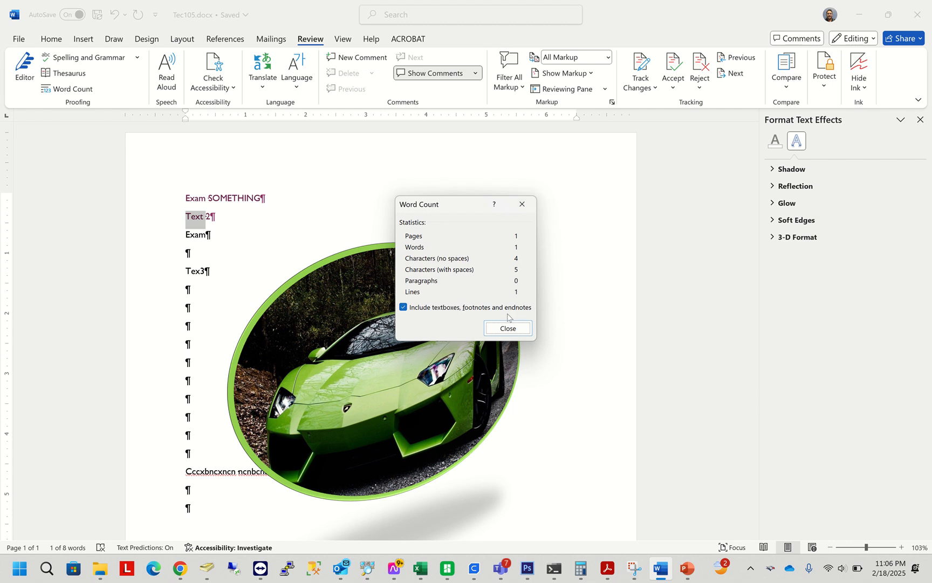
{"action": "left_click", "coordinate": [522, 204]}
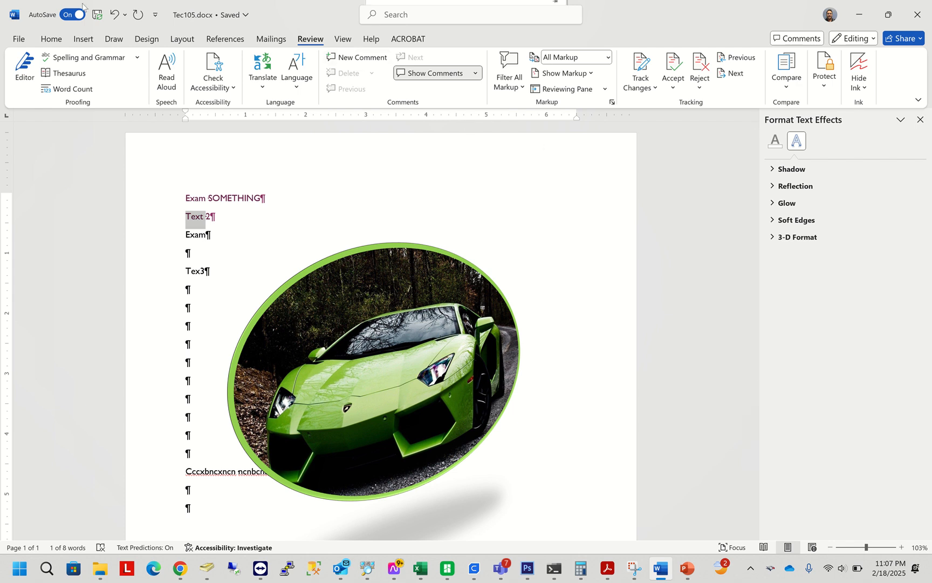
Step: Insert the built-in Blank header, right-align its placeholder, and enter the surname in it
{"action": "left_click", "coordinate": [82, 40]}
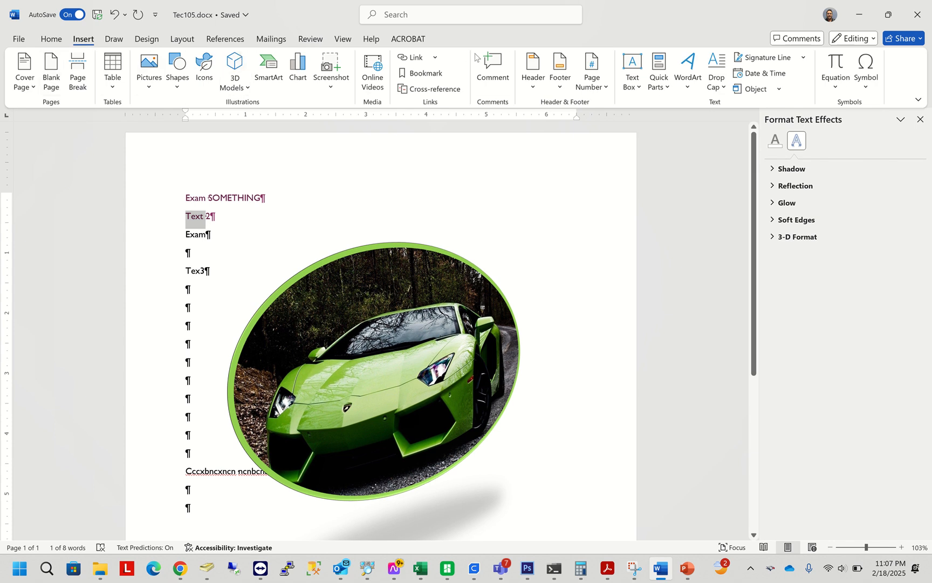
{"action": "left_click", "coordinate": [495, 157]}
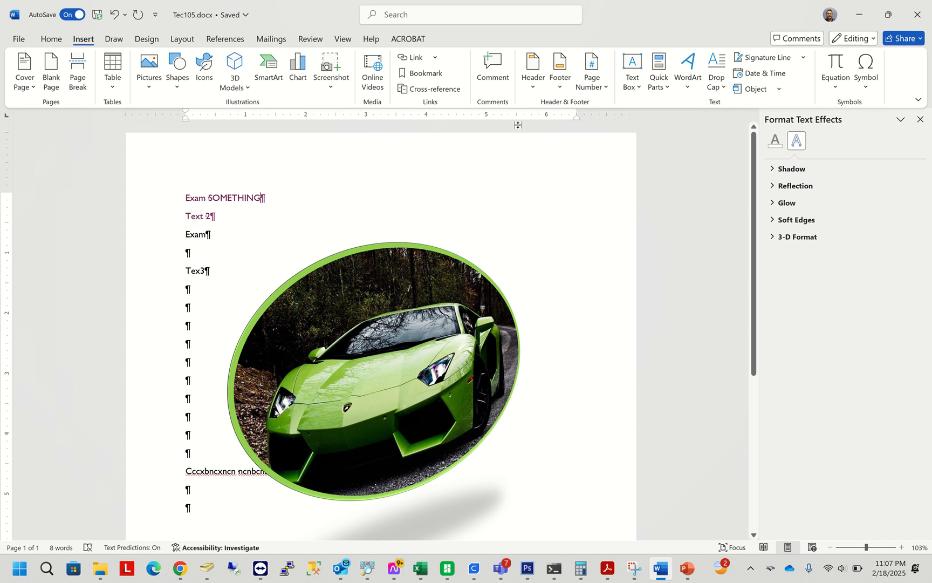
{"action": "left_click", "coordinate": [531, 72]}
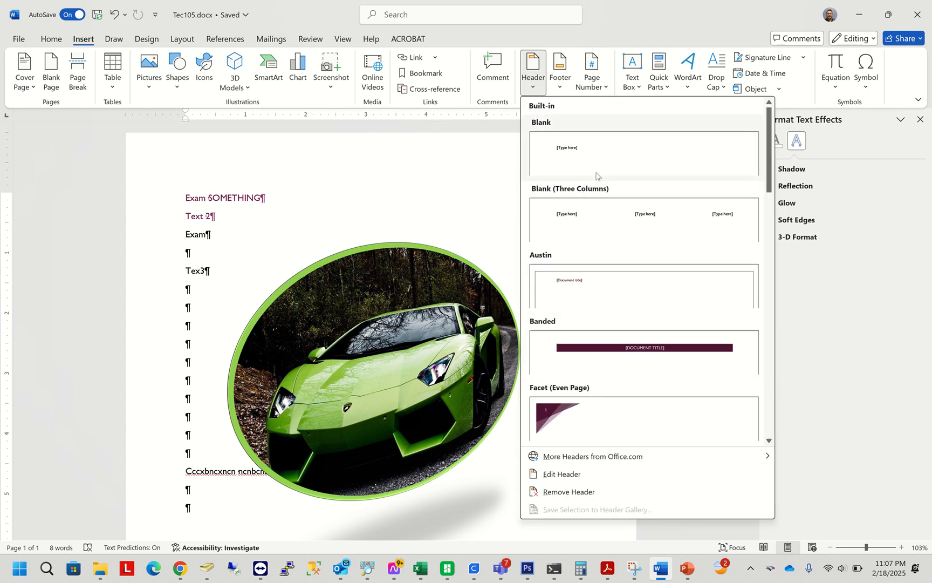
{"action": "left_click", "coordinate": [601, 157]}
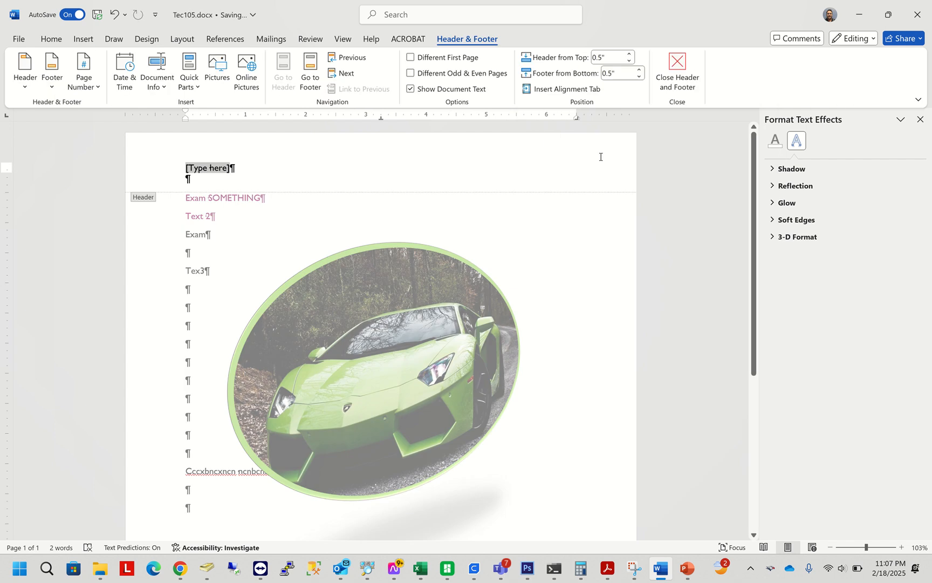
{"action": "key", "text": "ctrl+r"}
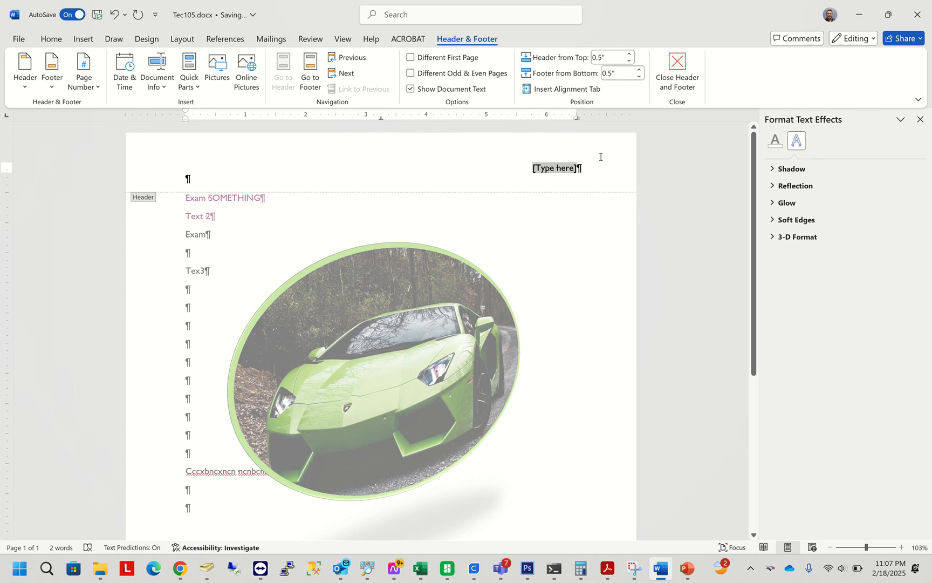
{"action": "type", "text": "kar"}
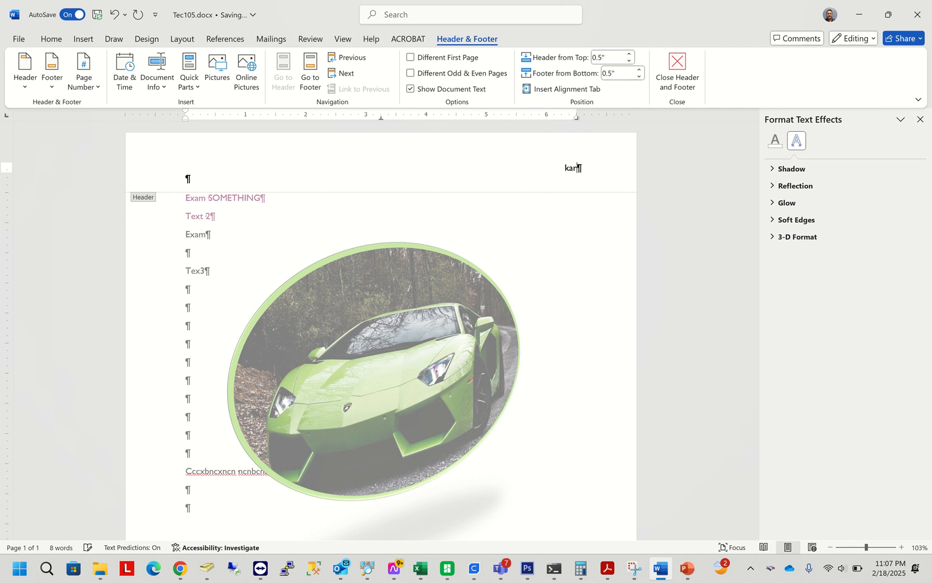
{"action": "type", "text": "r"}
Step: Try inserting a Plain Number page number at the current position with the header surname selected, and undo it
{"action": "triple_click", "coordinate": [580, 167]}
{"action": "left_click", "coordinate": [95, 88]}
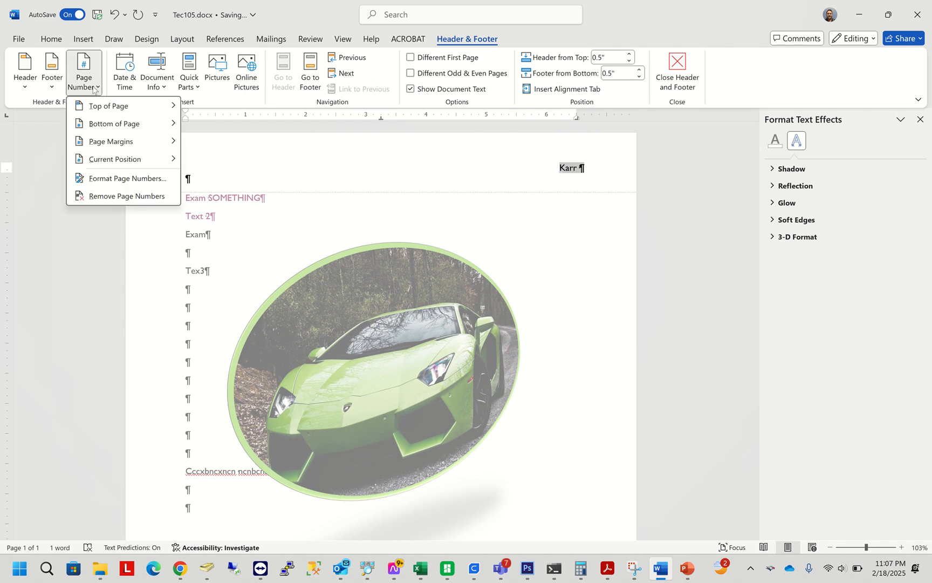
{"action": "mouse_move", "coordinate": [145, 158]}
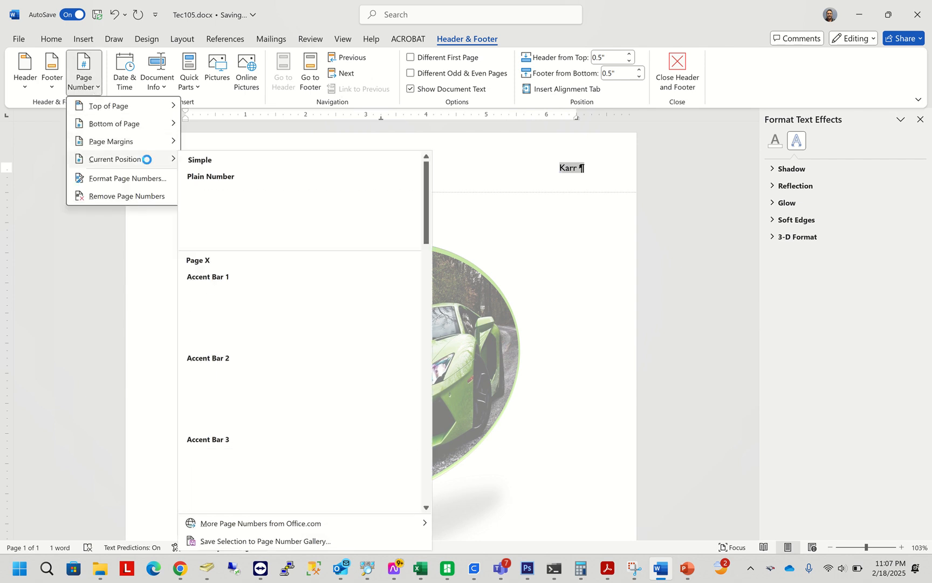
{"action": "left_click", "coordinate": [228, 206]}
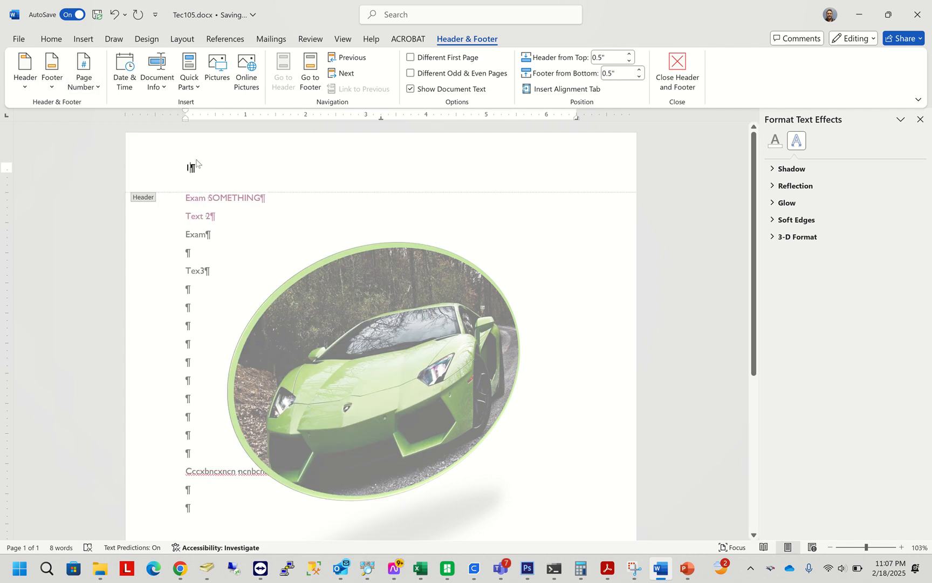
{"action": "key", "text": "ctrl+z"}
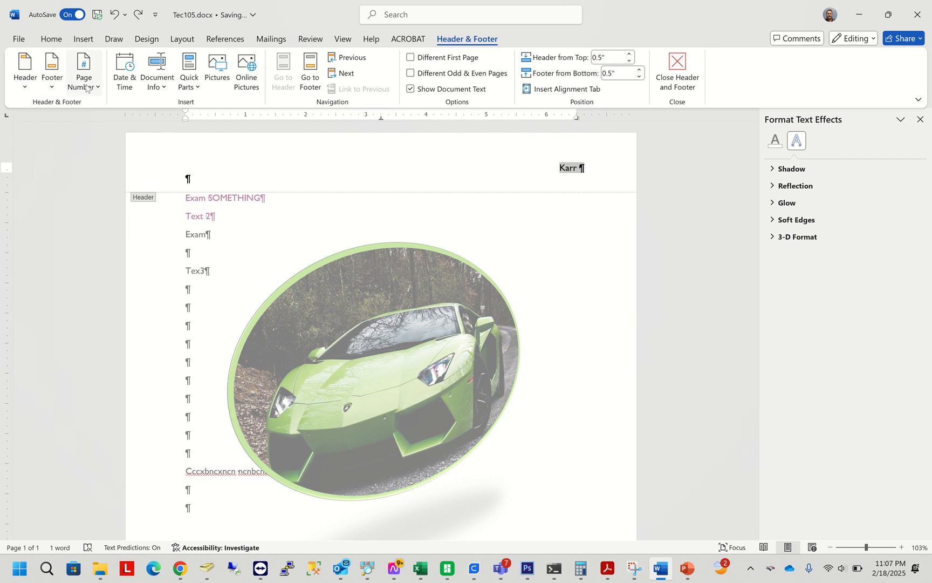
Step: Insert a Plain Number page number at the current position, directly after the surname in the header
{"action": "left_click", "coordinate": [86, 87]}
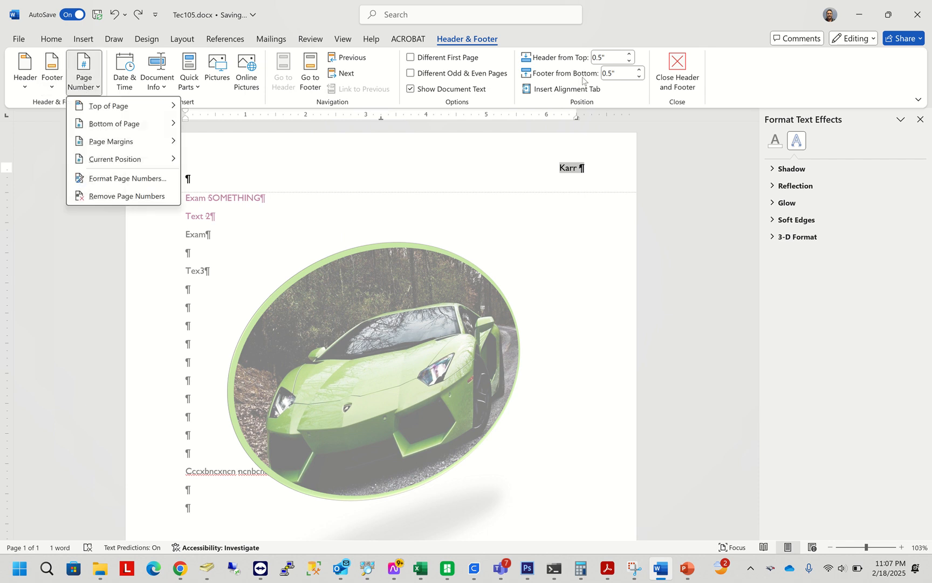
{"action": "left_click", "coordinate": [580, 168]}
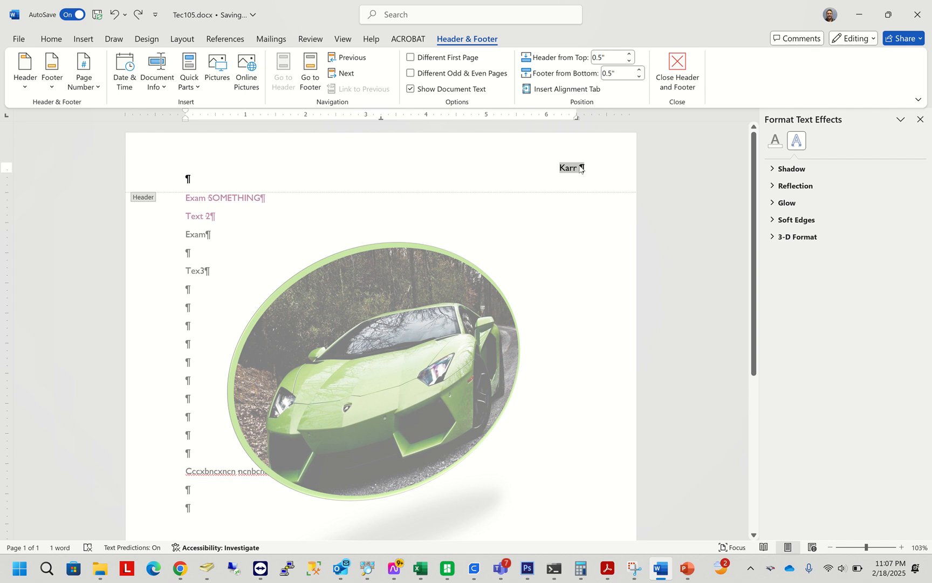
{"action": "left_click", "coordinate": [581, 169]}
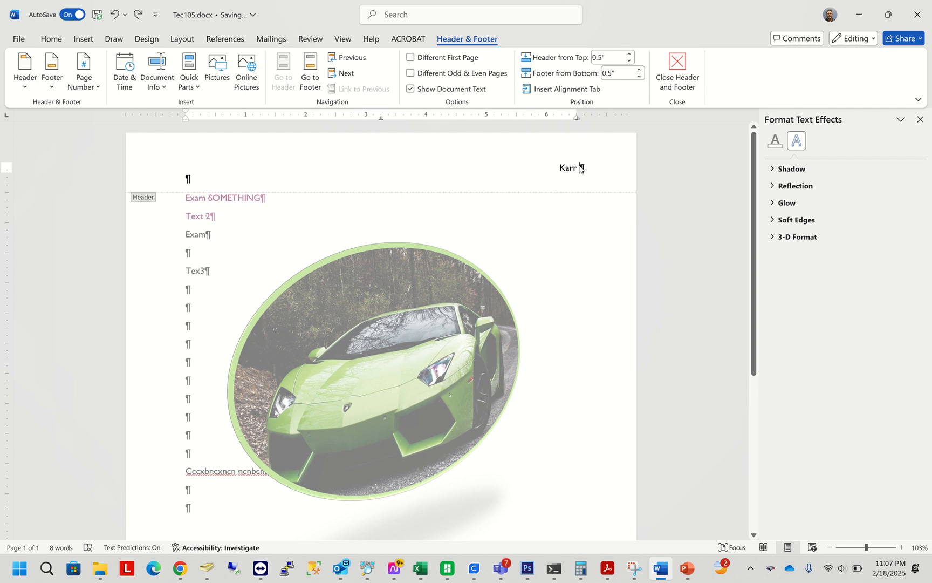
{"action": "left_click", "coordinate": [95, 88]}
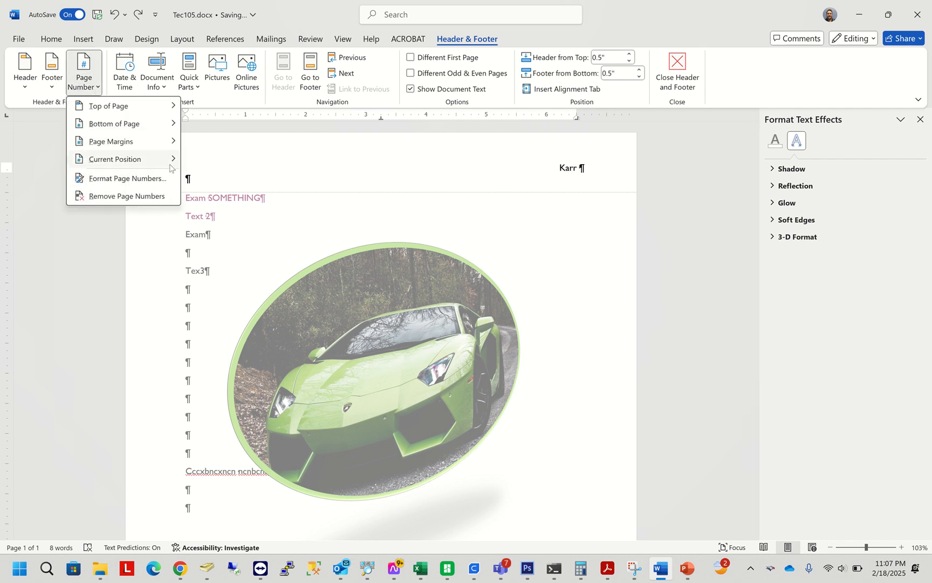
{"action": "mouse_move", "coordinate": [170, 168]}
{"action": "left_click", "coordinate": [240, 199]}
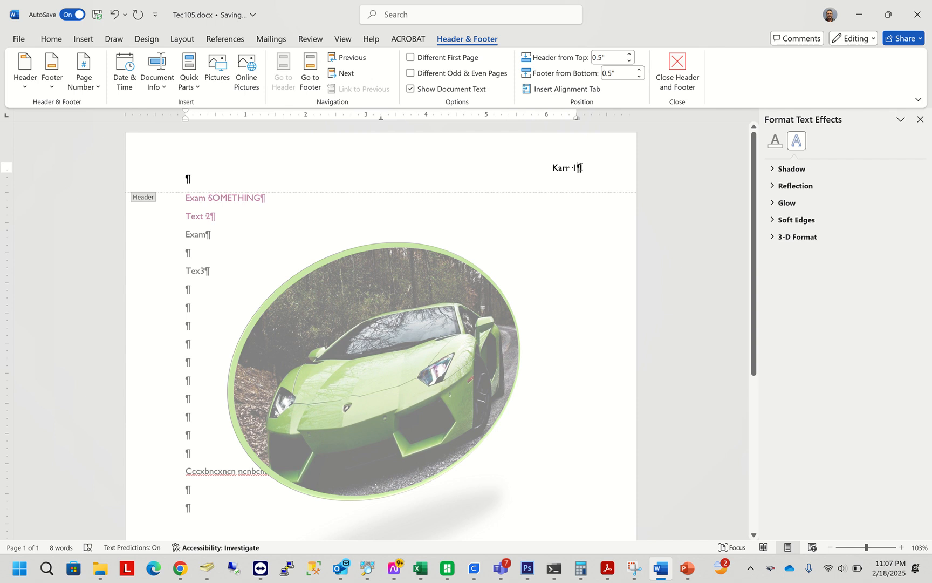
Step: Undo the page number and the header text back to the placeholder, and enter the surname in the header again
{"action": "key", "text": "ctrl+z"}
{"action": "key", "text": "ctrl+z"}
{"action": "key", "text": "ctrl+z"}
{"action": "key", "text": "ctrl+z"}
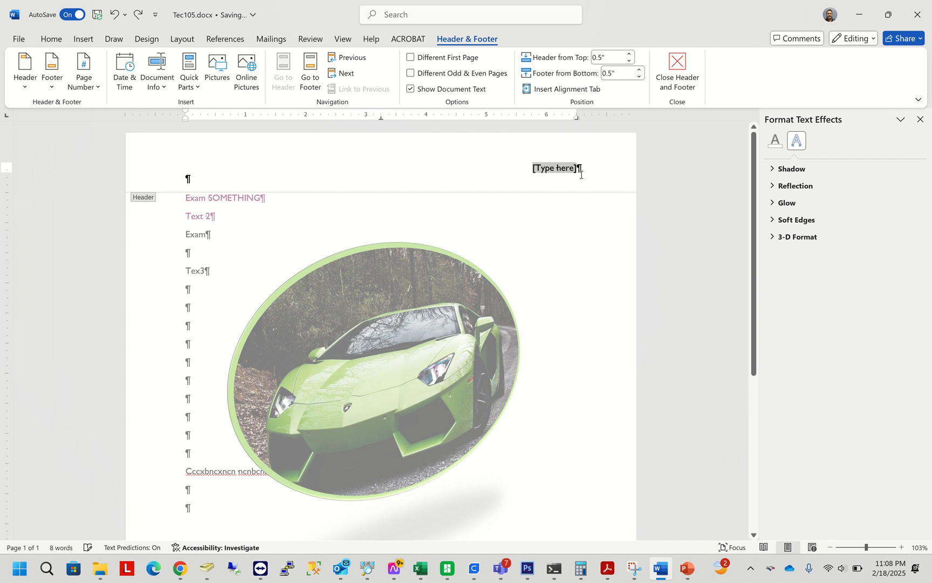
{"action": "type", "text": "ka"}
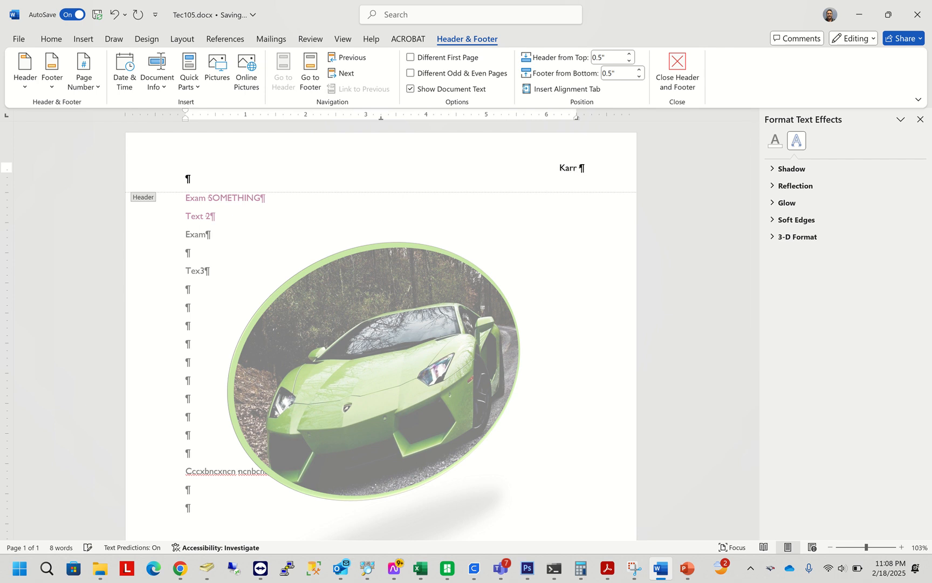
Step: Try the Plain Number 1 page number at the top of the page, undo it, and leave the page number options
{"action": "left_click", "coordinate": [96, 91]}
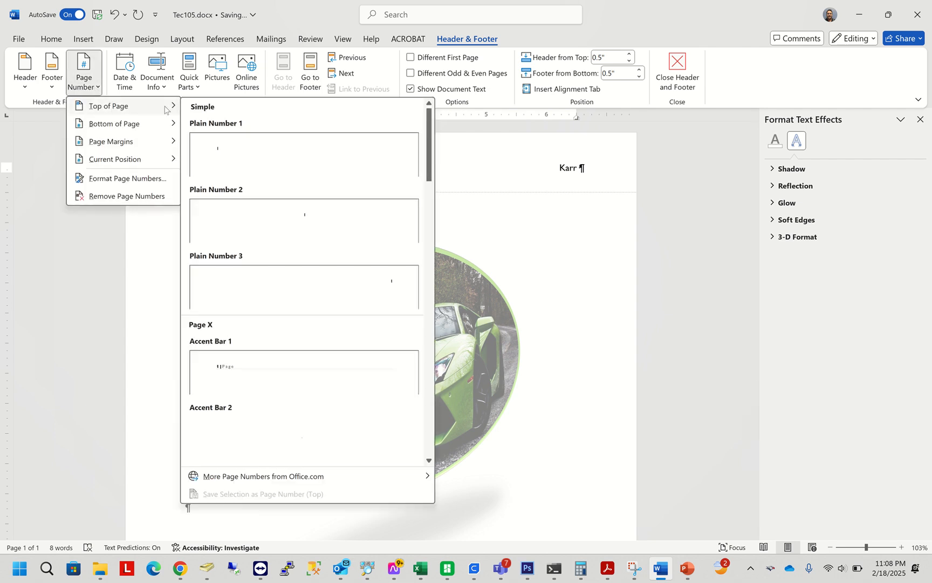
{"action": "left_click", "coordinate": [223, 139]}
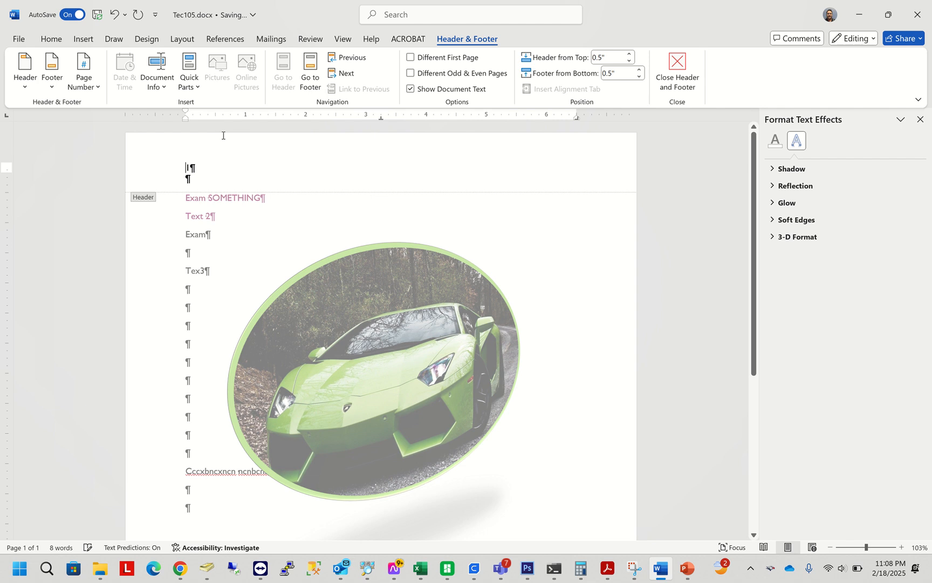
{"action": "key", "text": "ctrl+z"}
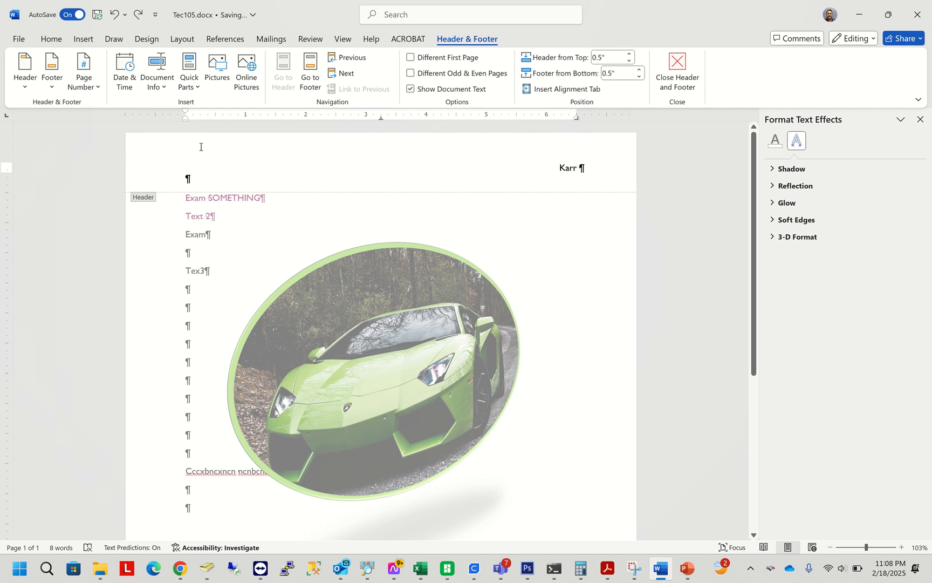
{"action": "left_click", "coordinate": [95, 88]}
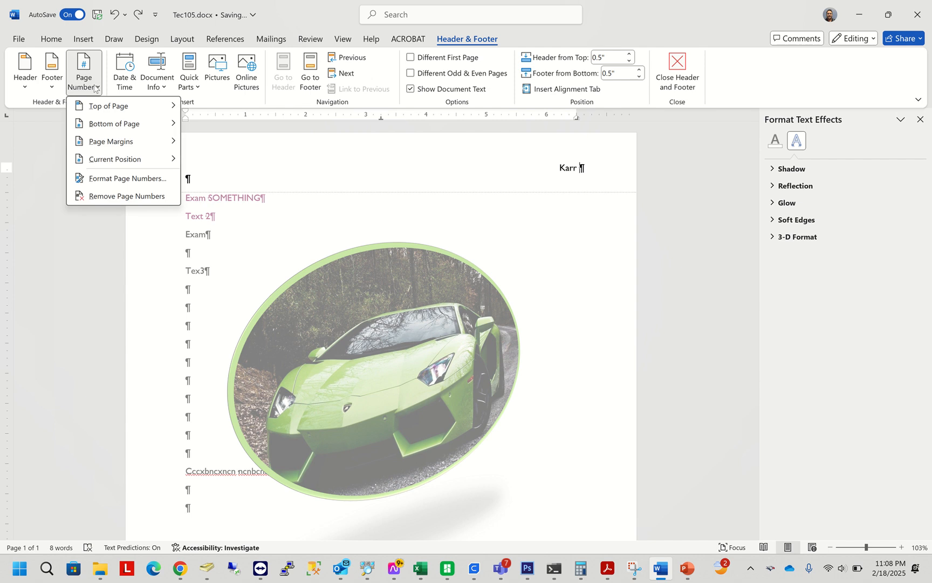
{"action": "mouse_move", "coordinate": [145, 159]}
{"action": "left_click", "coordinate": [41, 162]}
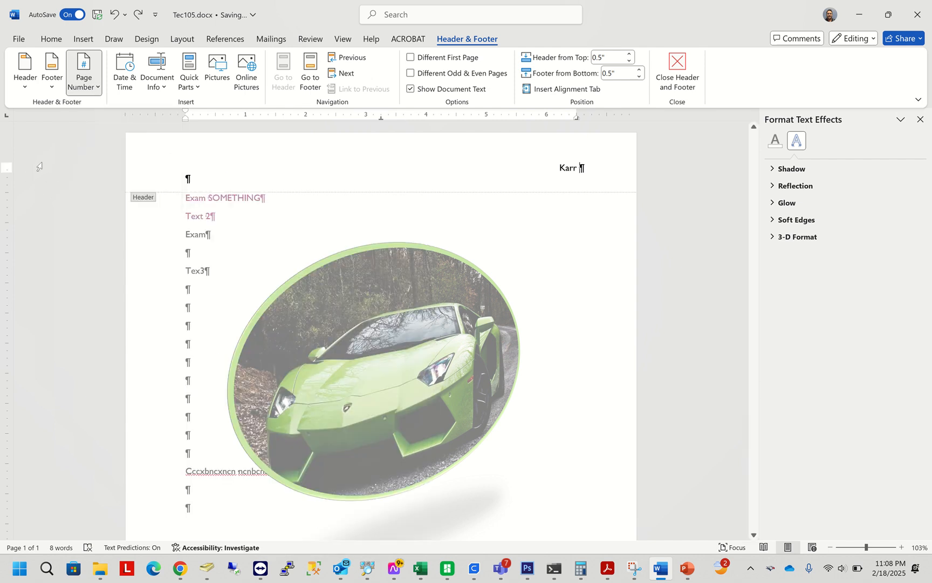
Step: View the document in Read Mode and Web Layout, and return to Print Layout
{"action": "left_click", "coordinate": [342, 39]}
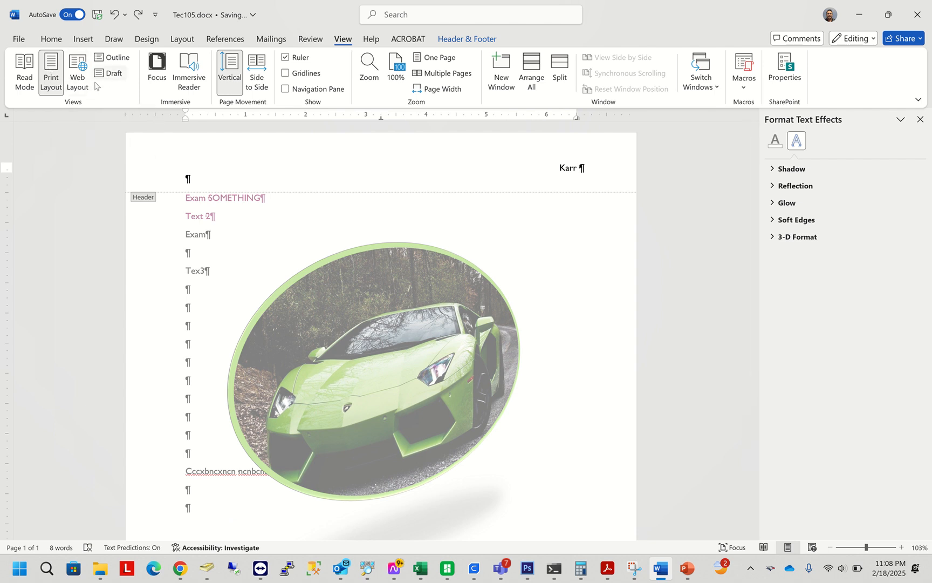
{"action": "left_click", "coordinate": [764, 547]}
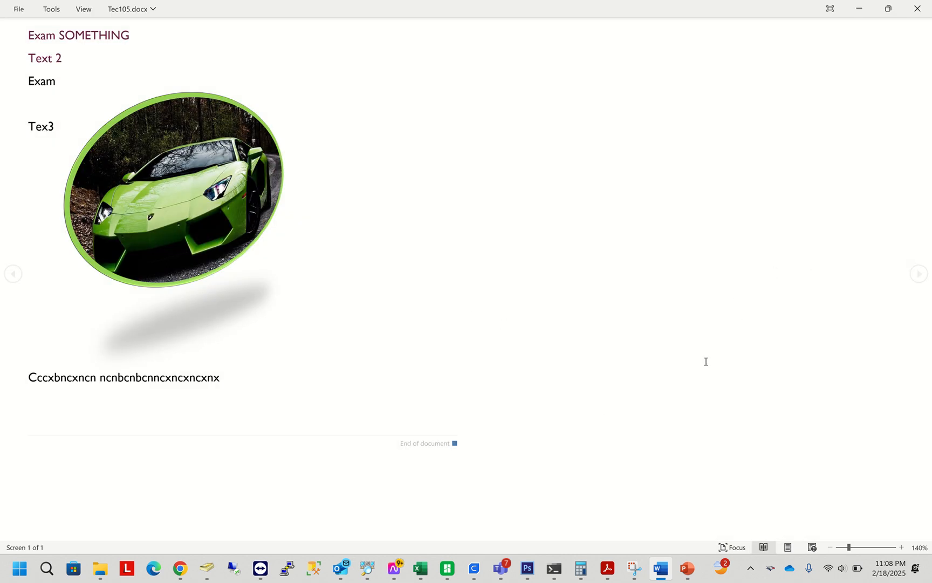
{"action": "left_click", "coordinate": [813, 547]}
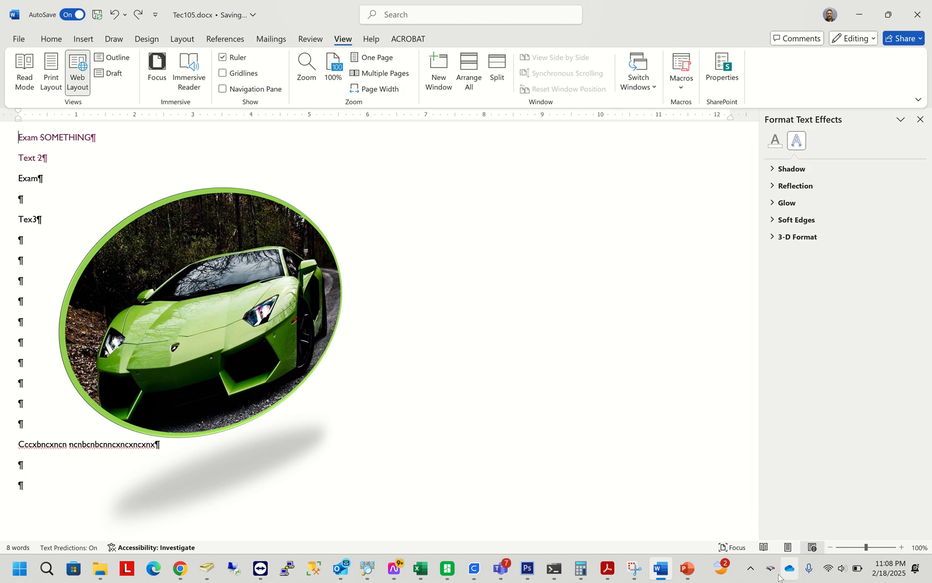
{"action": "left_click", "coordinate": [788, 547]}
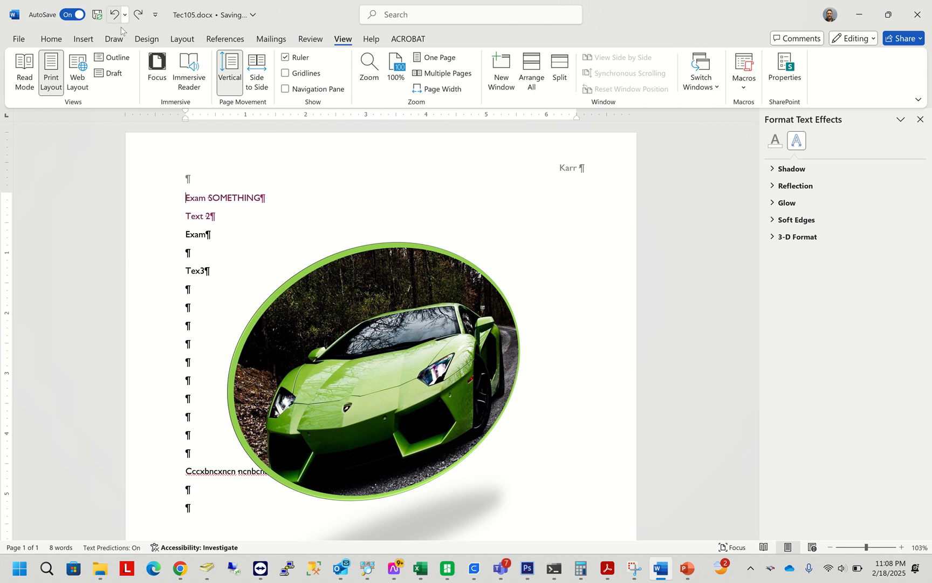
Step: View the document in Focus mode and return to the normal window
{"action": "left_click", "coordinate": [157, 69]}
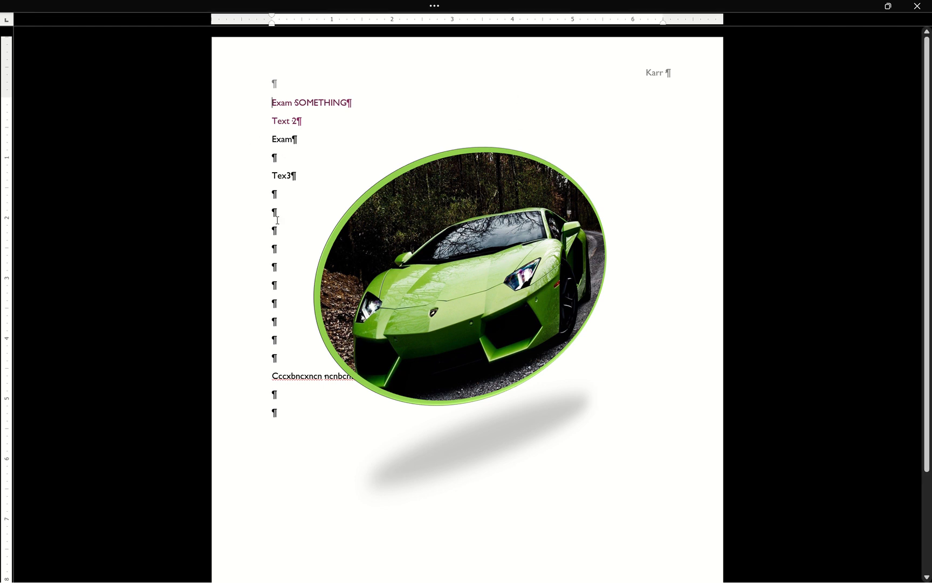
{"action": "mouse_move", "coordinate": [880, 11]}
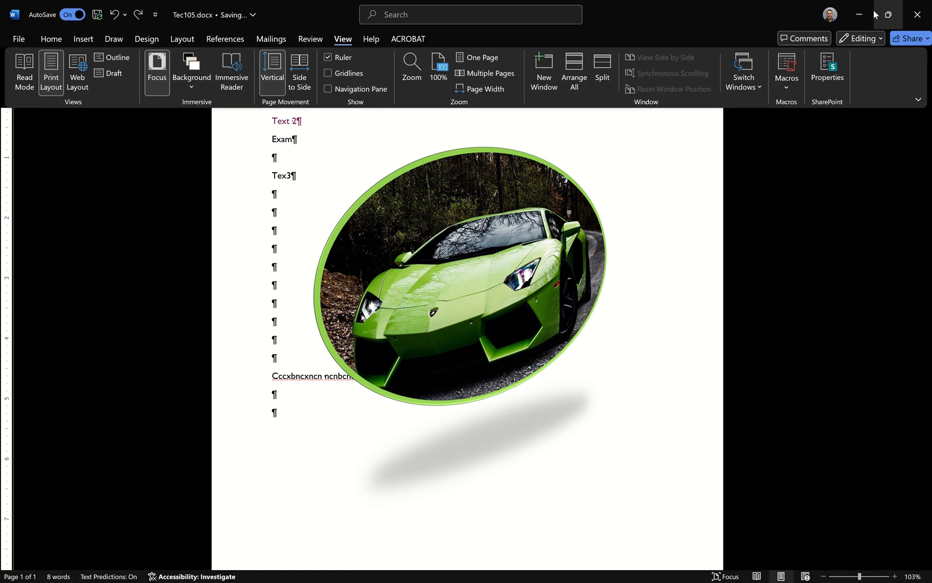
{"action": "left_click", "coordinate": [156, 63]}
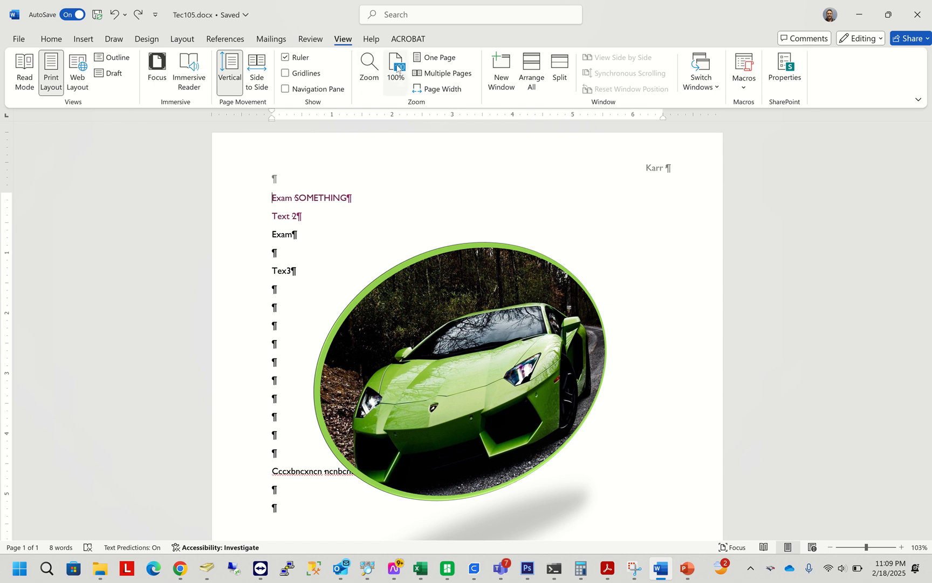
Step: Zoom the document to 200% through the Zoom options, and reduce the magnification to 99%
{"action": "left_click", "coordinate": [369, 65]}
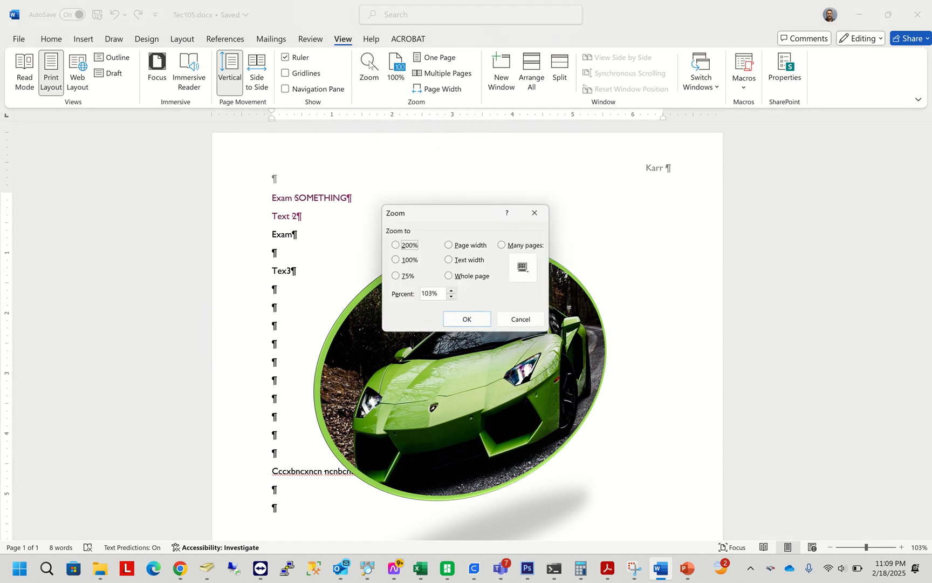
{"action": "left_click", "coordinate": [400, 261]}
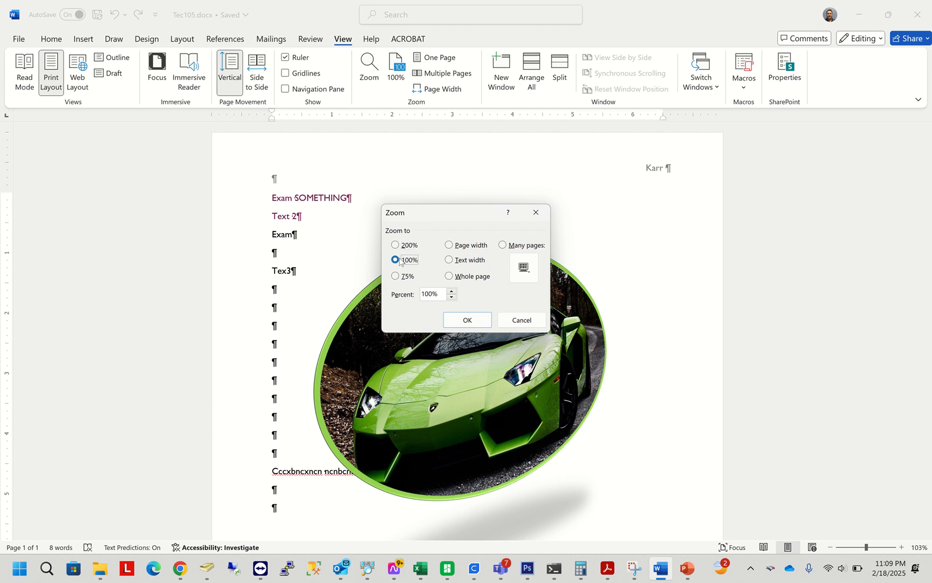
{"action": "left_click", "coordinate": [405, 246]}
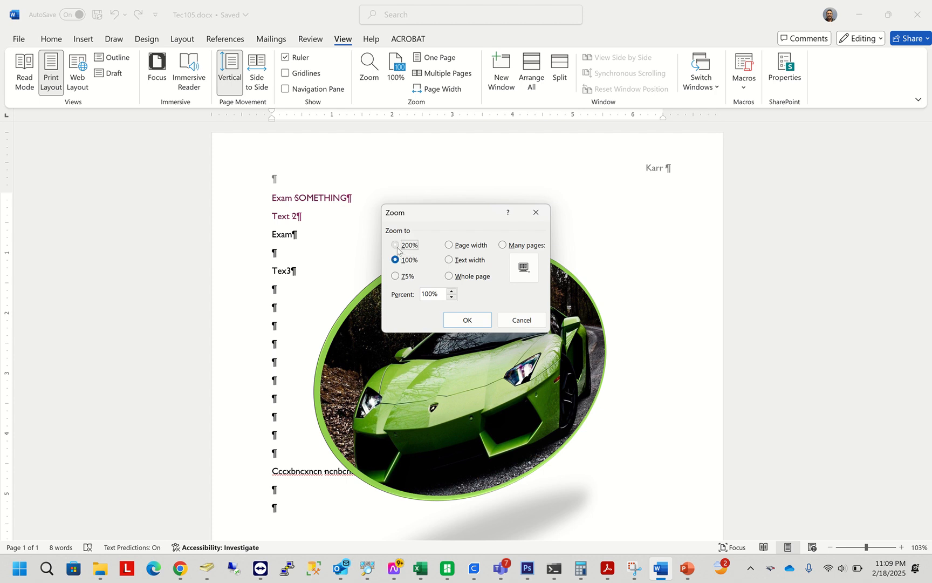
{"action": "left_click", "coordinate": [458, 320]}
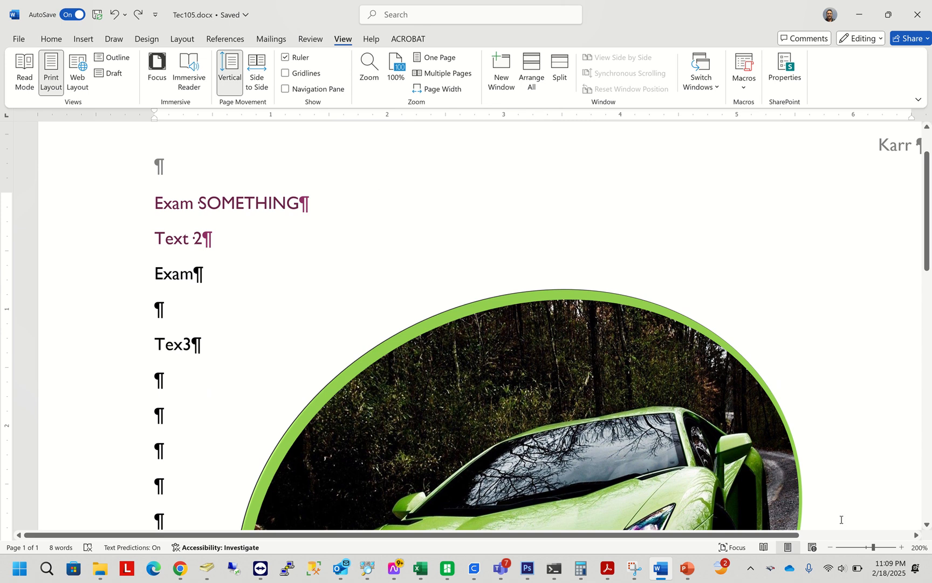
{"action": "left_click", "coordinate": [867, 547]}
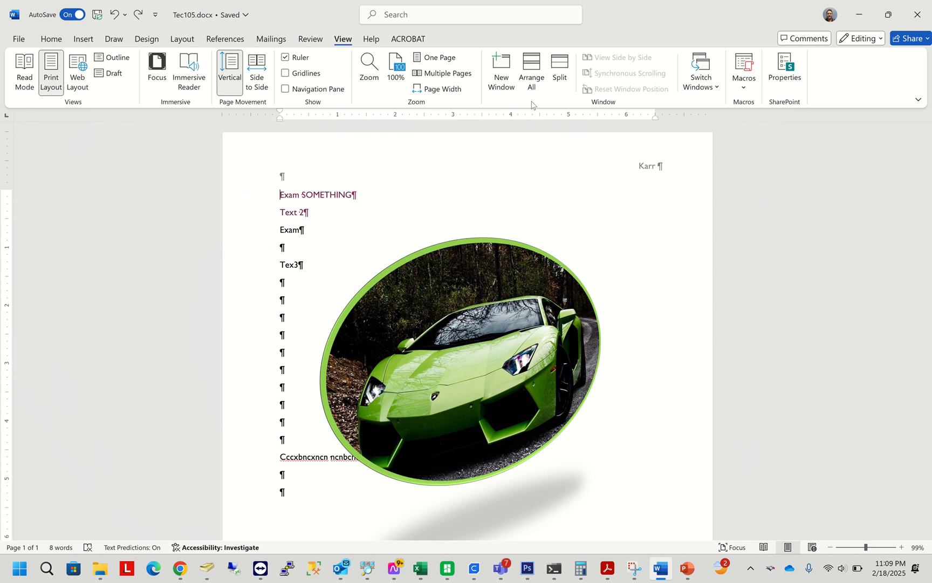
{"action": "left_click", "coordinate": [372, 40]}
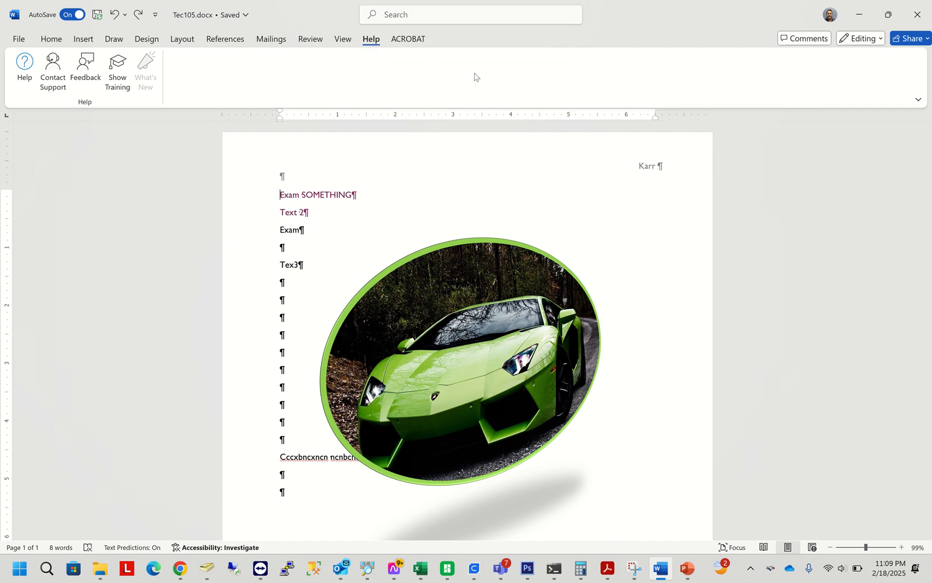
{"action": "left_click", "coordinate": [409, 39]}
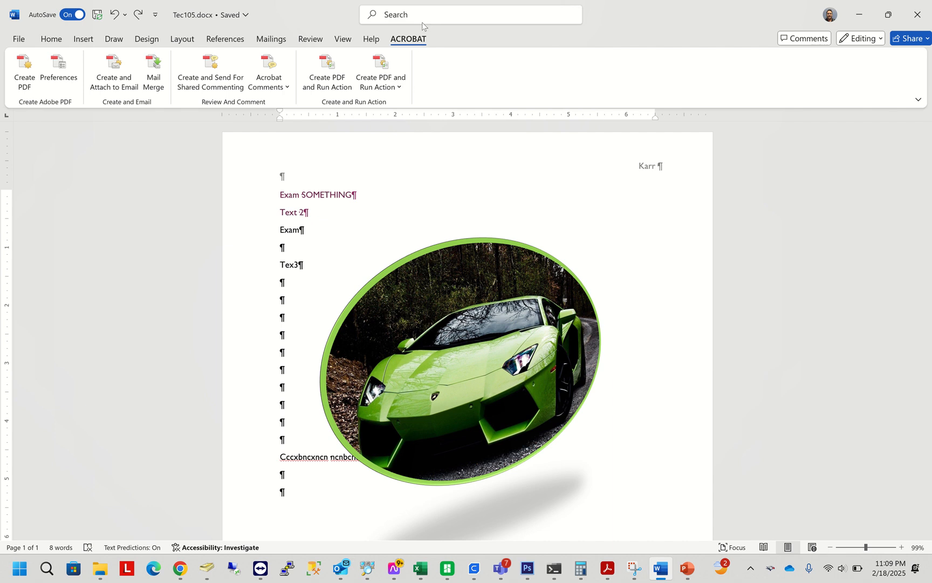
Step: Preview the document for printing, check the list of available printers, and return to the document without printing
{"action": "left_click", "coordinate": [18, 39]}
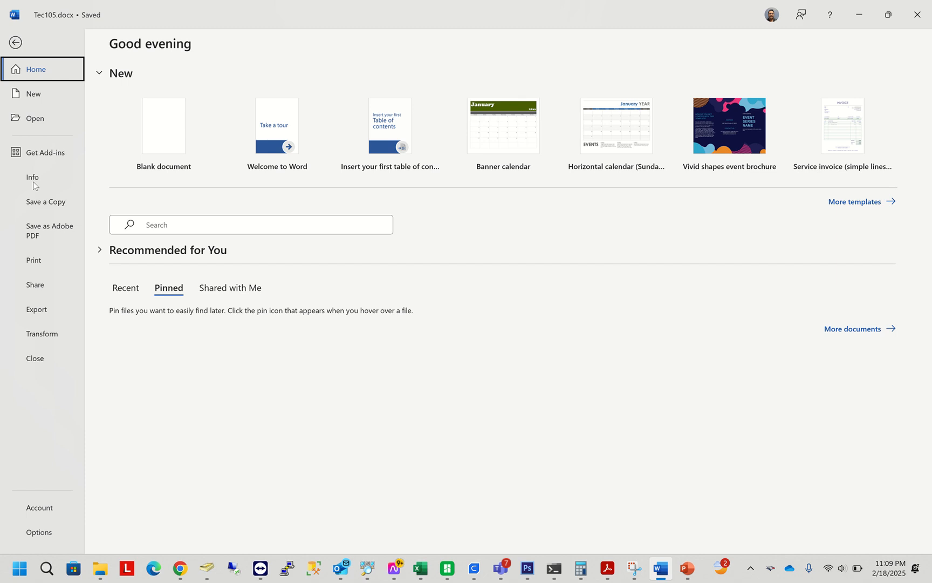
{"action": "left_click", "coordinate": [37, 262]}
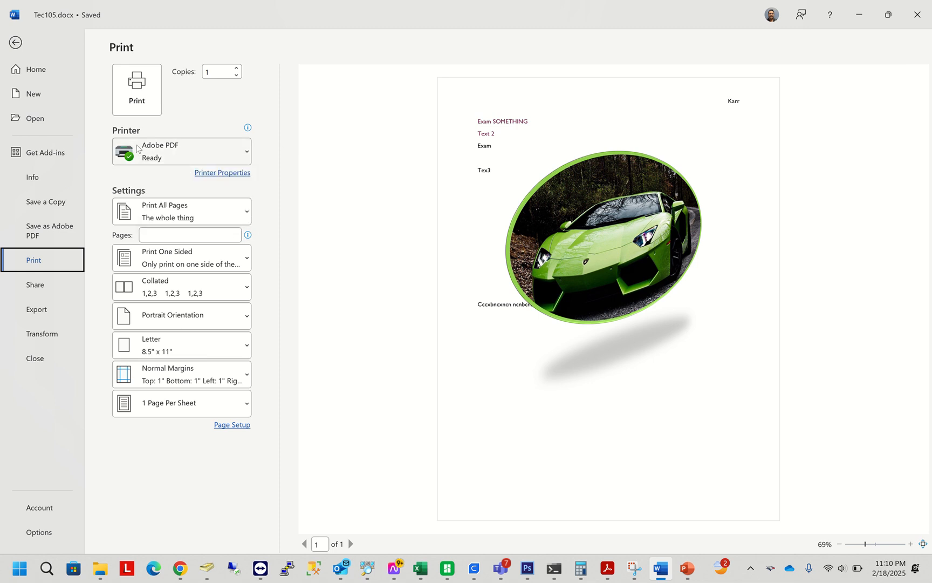
{"action": "left_click", "coordinate": [234, 162]}
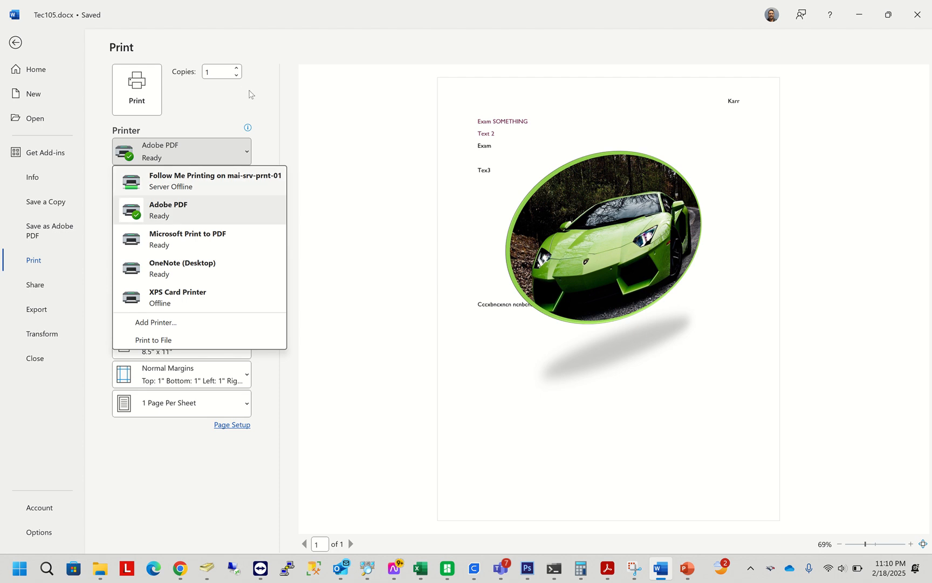
{"action": "key", "text": "Escape"}
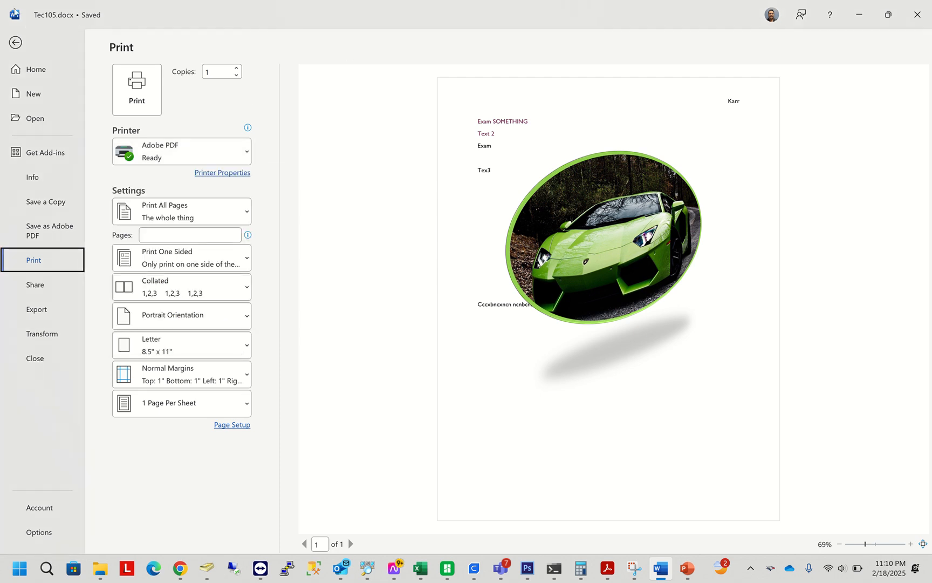
{"action": "left_click", "coordinate": [16, 41]}
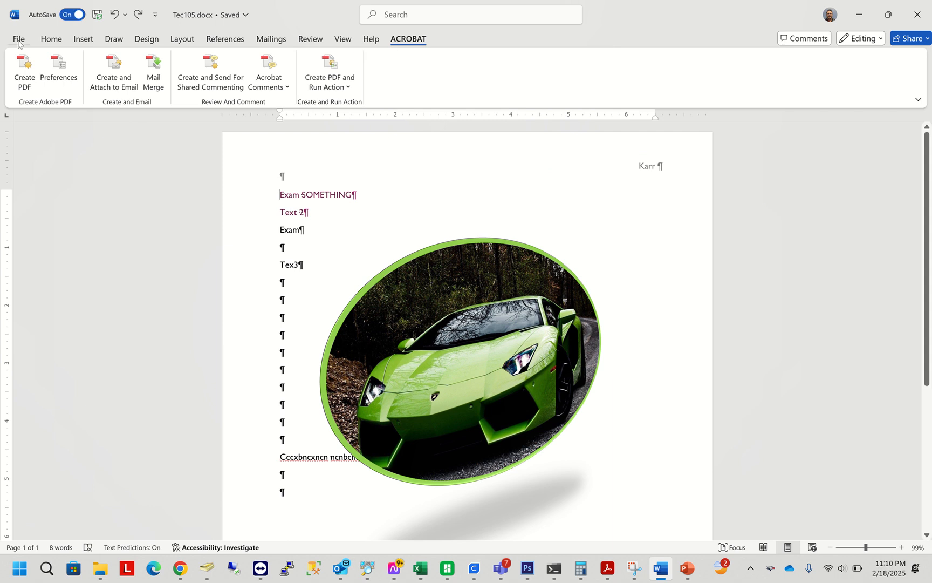